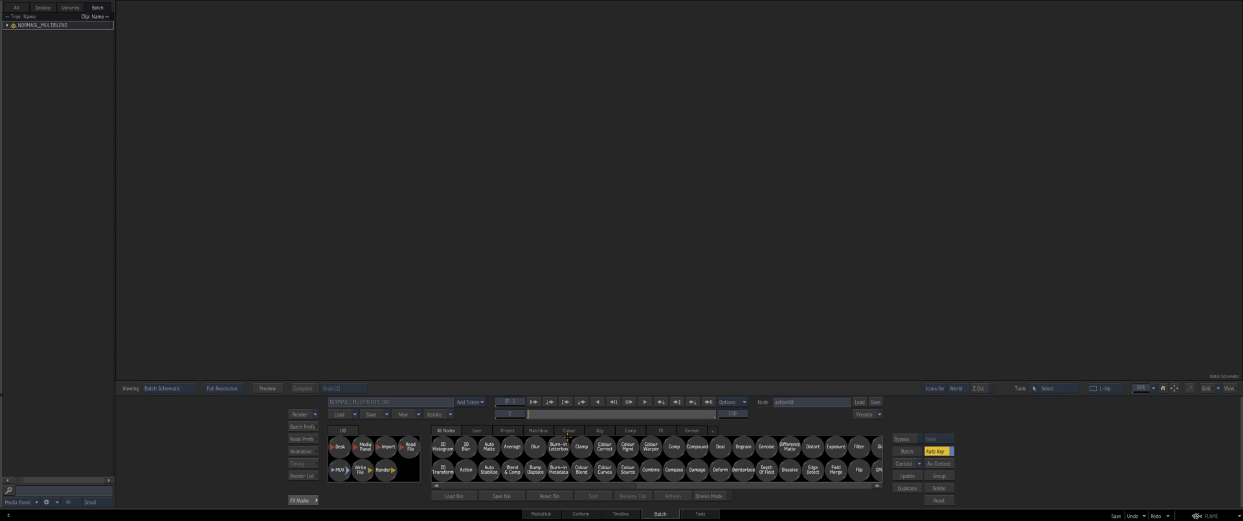
Add a Substance Noise node using the Checker preset, chosen from the preset previews, and place it in the batch schematic.
scroll(673, 470, "right", 10)
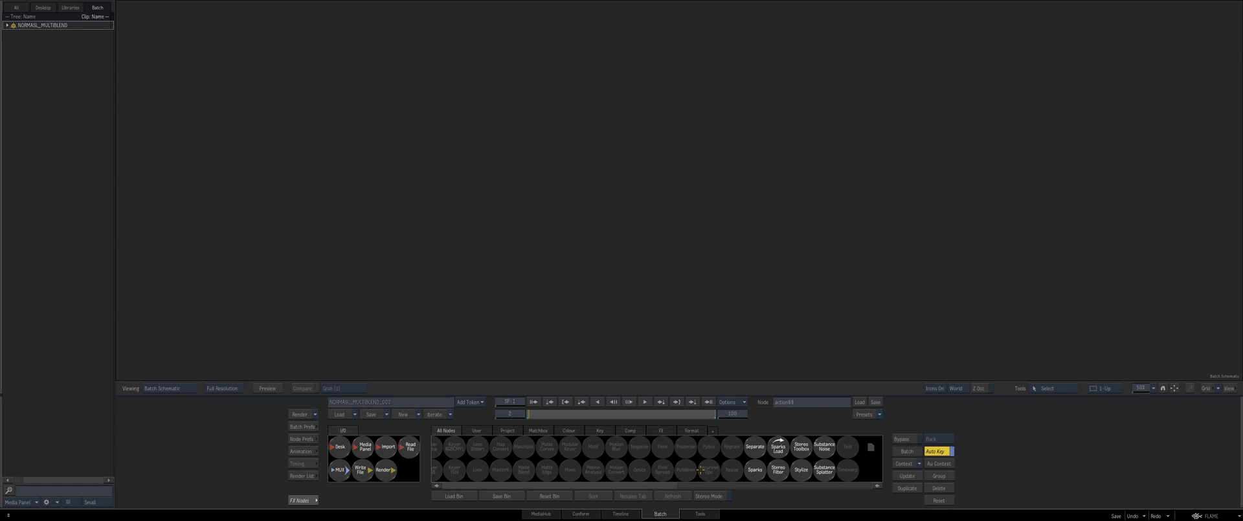
left_click_drag(824, 447, 410, 194)
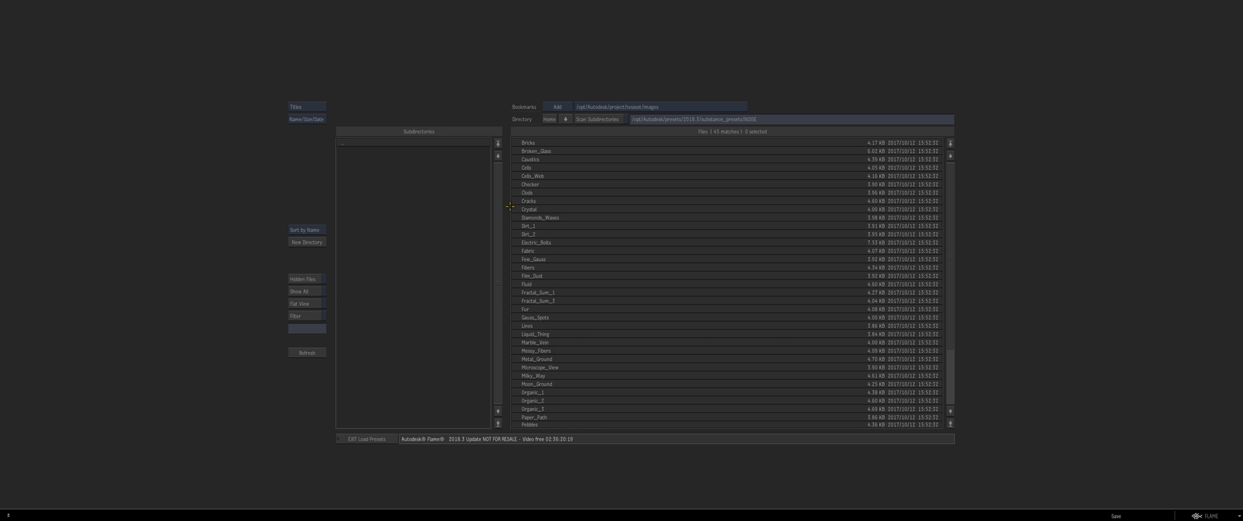
left_click(306, 107)
left_click(307, 101)
left_click(799, 170)
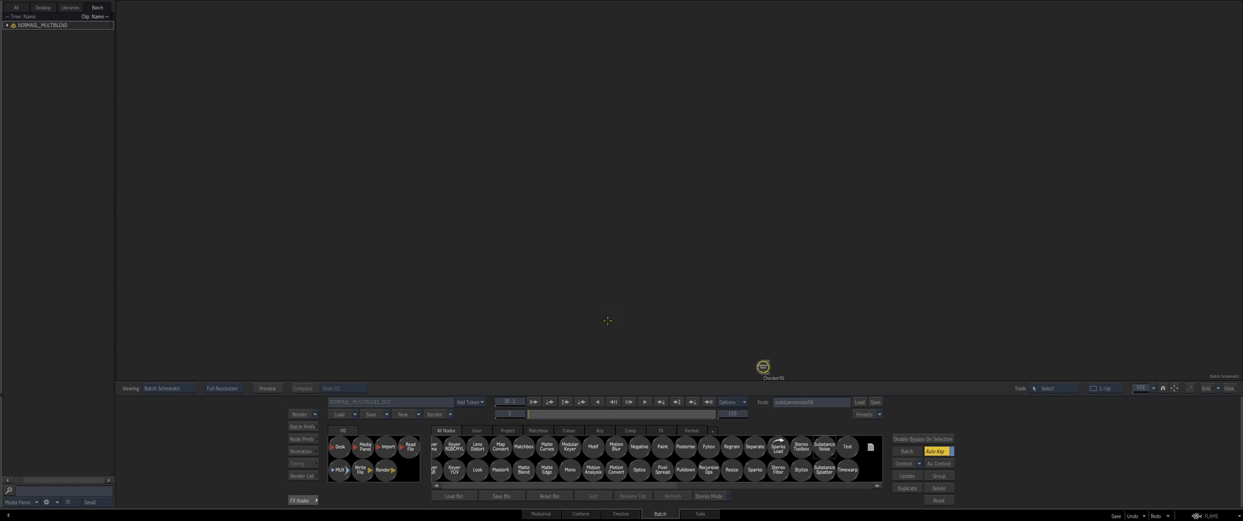
left_click(518, 228)
View the checker noise node's full-size result.
key("F4")
left_click_drag(491, 288, 577, 298)
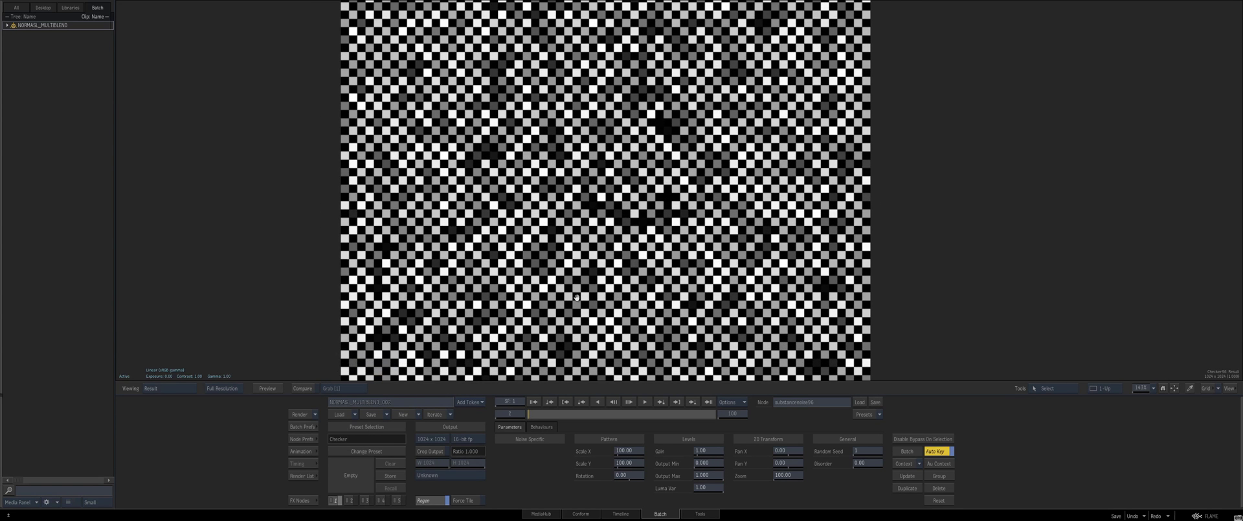
mouse_move(1, 347)
left_click_drag(499, 328, 425, 317)
Add an Action node fed by the checker noise through a media input and check its output.
key("a")
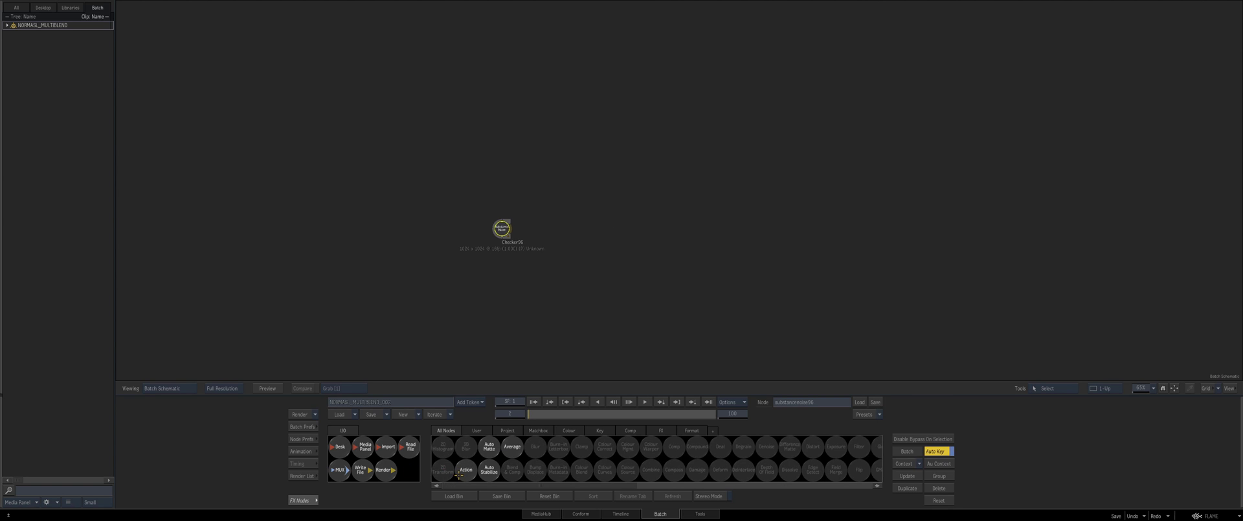
left_click_drag(466, 469, 569, 242)
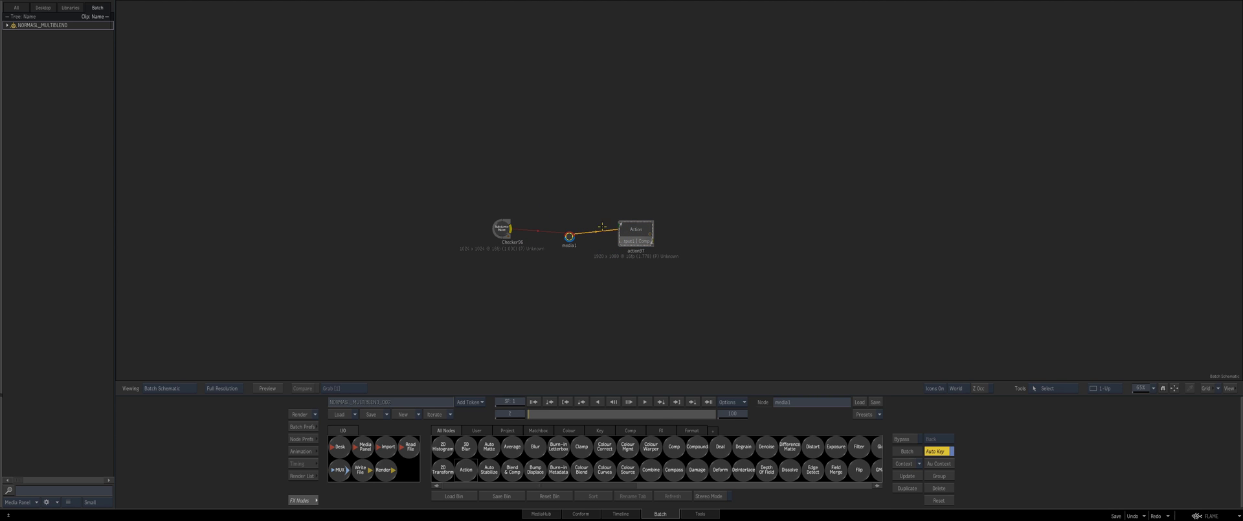
double_click(631, 234)
key("Escape")
key("Escape")
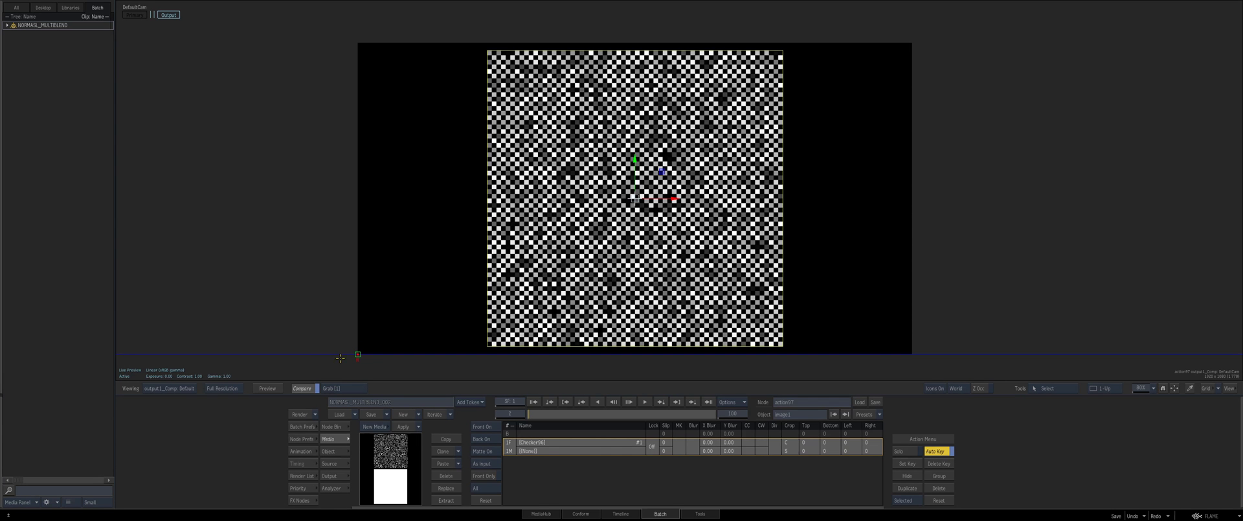
key("Escape")
Set the checker noise node's output colour space to scene-linear Rec 709/sRGB.
left_click_drag(502, 227, 487, 234)
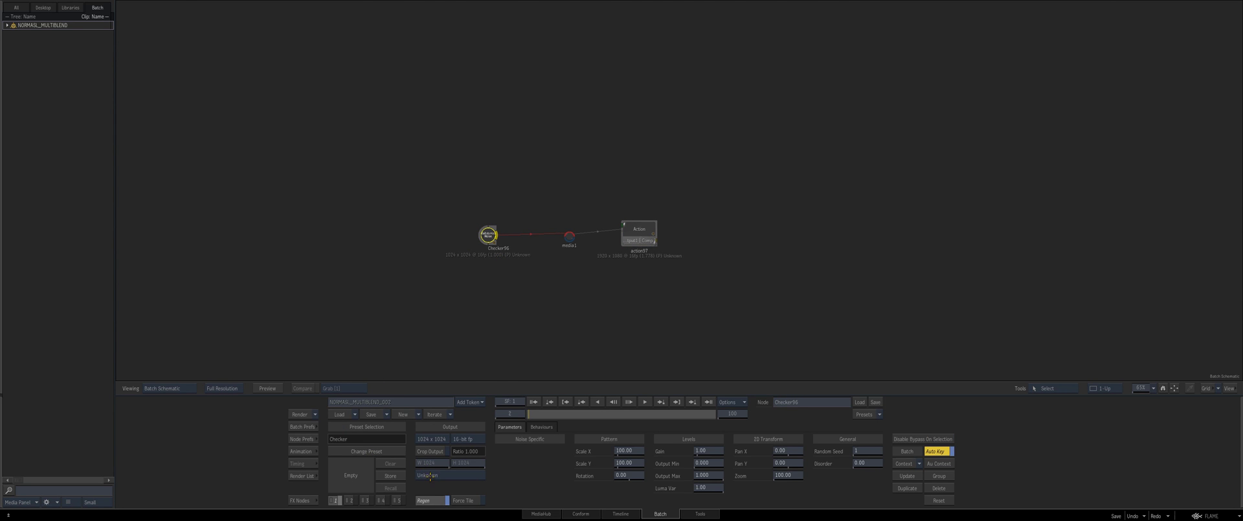
key("F1")
left_click(430, 475)
mouse_move(466, 479)
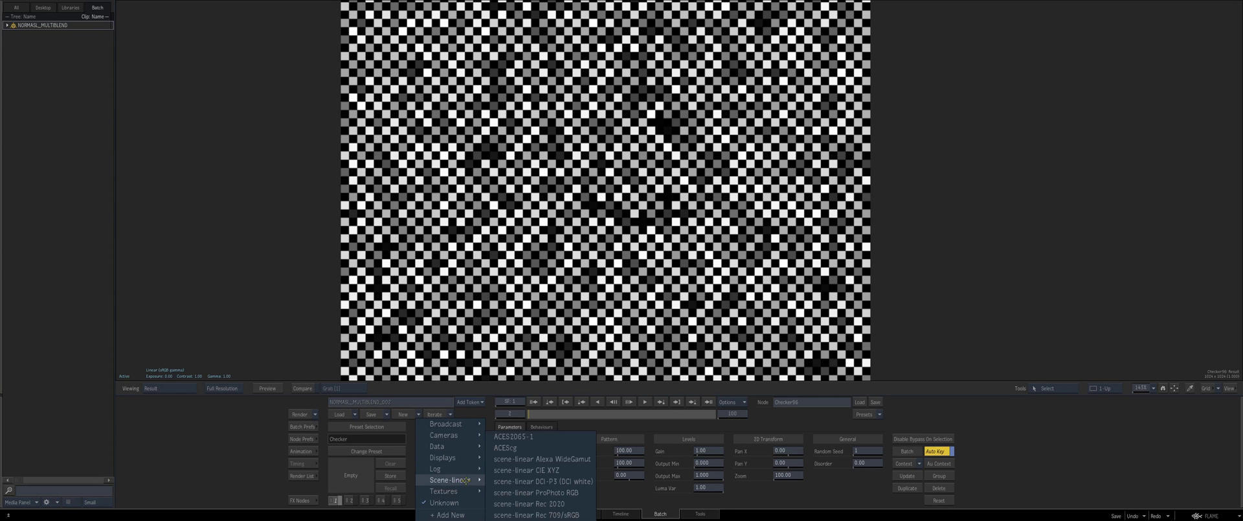
left_click(528, 515)
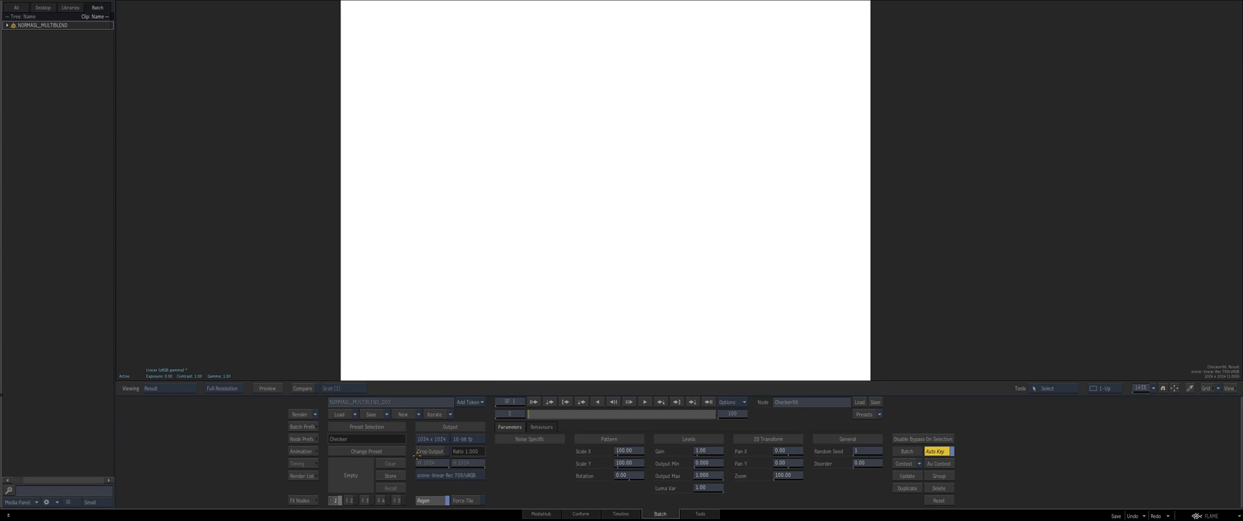
Set the checker noise node's output colour space back to Unknown.
left_click(450, 475)
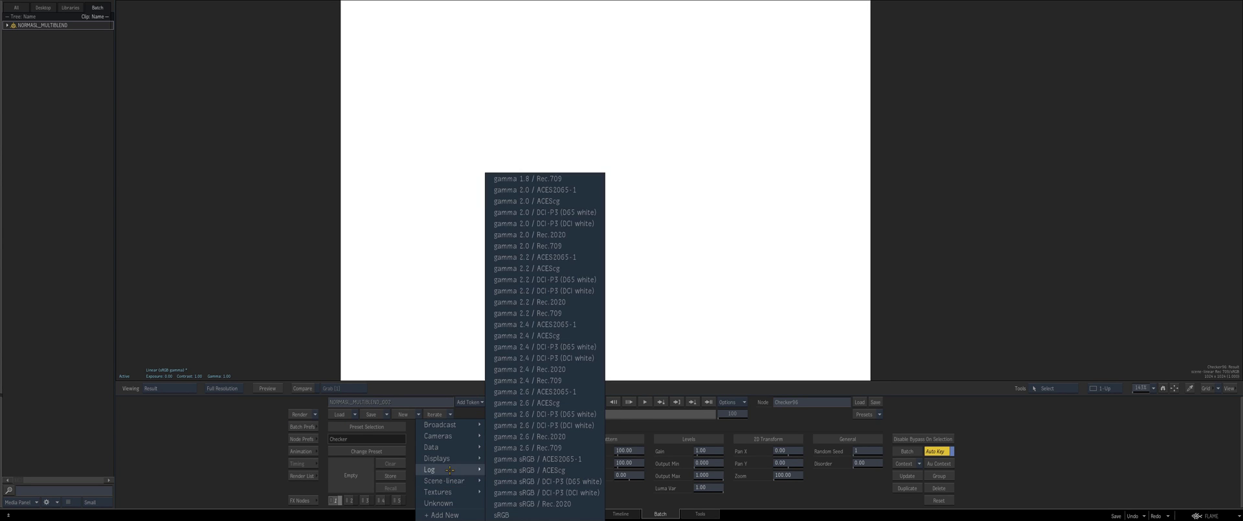
left_click(438, 502)
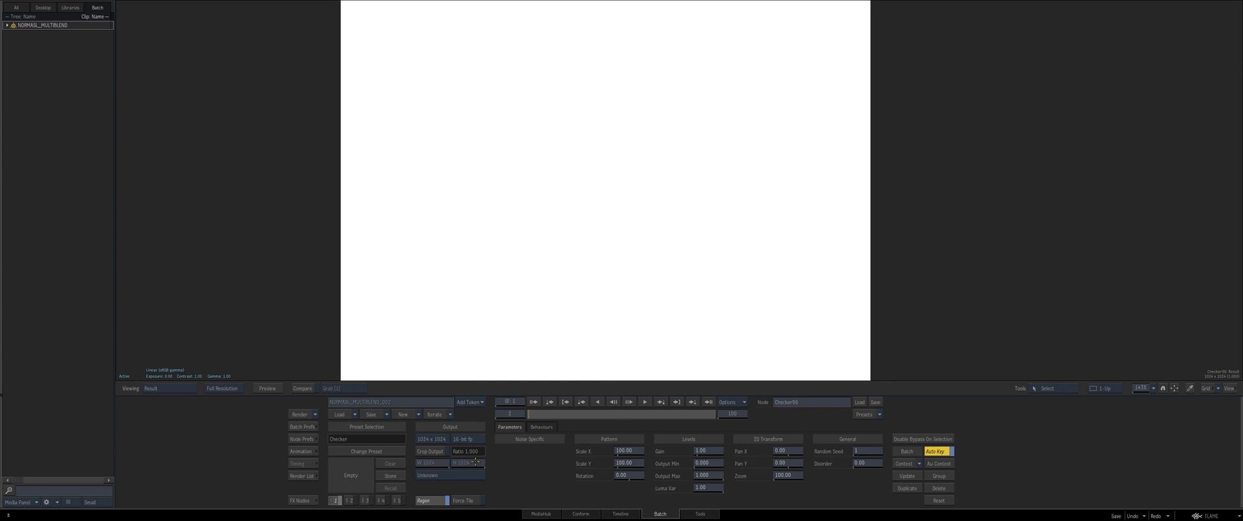
left_click(435, 477)
mouse_move(447, 468)
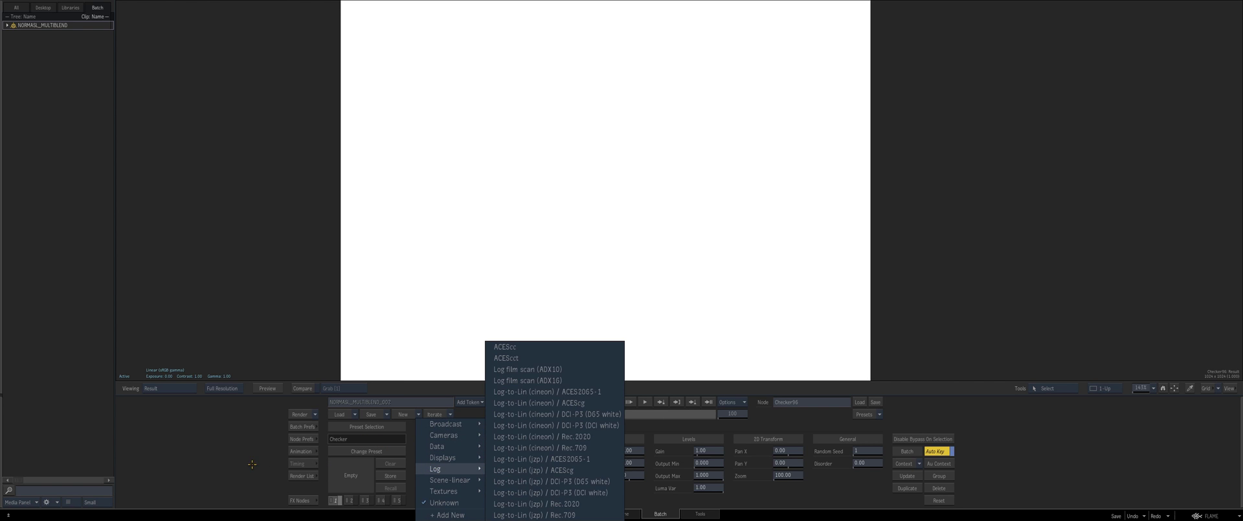
left_click(251, 463)
Change the viewport's viewing transform to PhotoMap and return to the batch schematic.
left_click(155, 369)
left_click(151, 369)
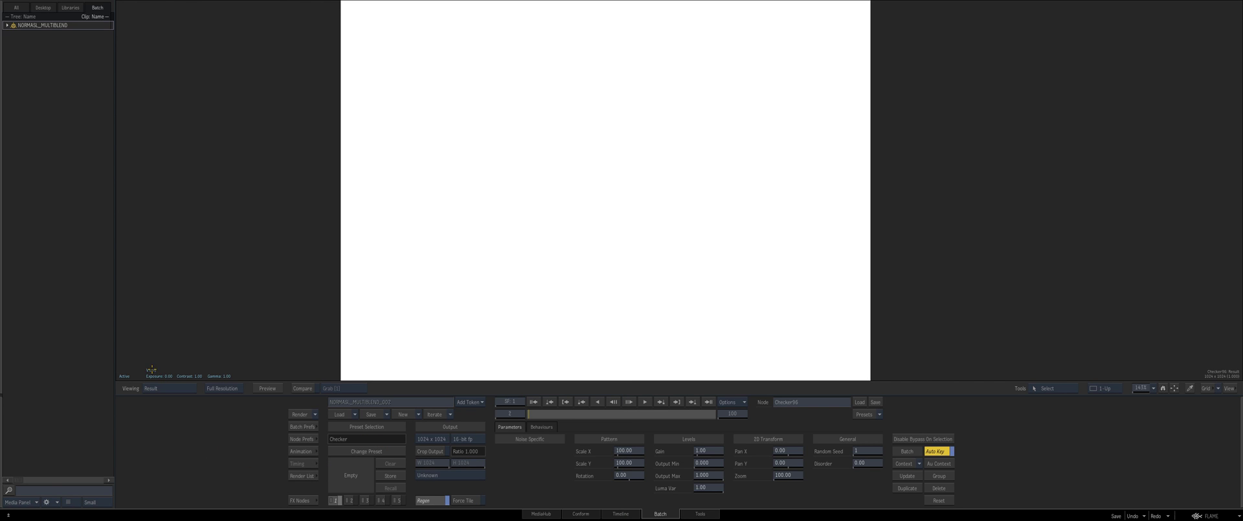
left_click(151, 369)
left_click(152, 352)
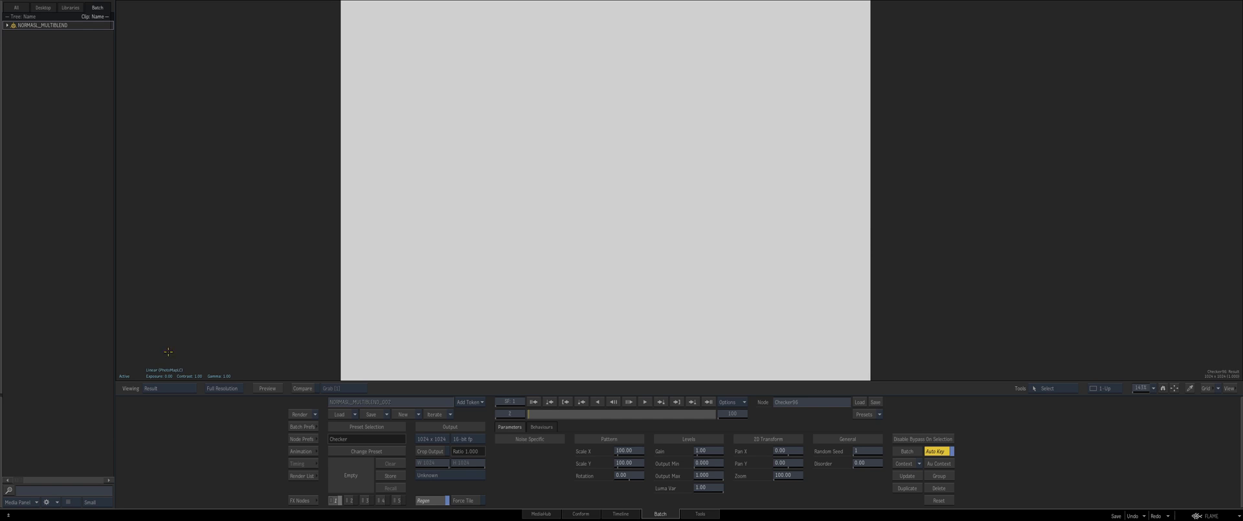
key("Escape")
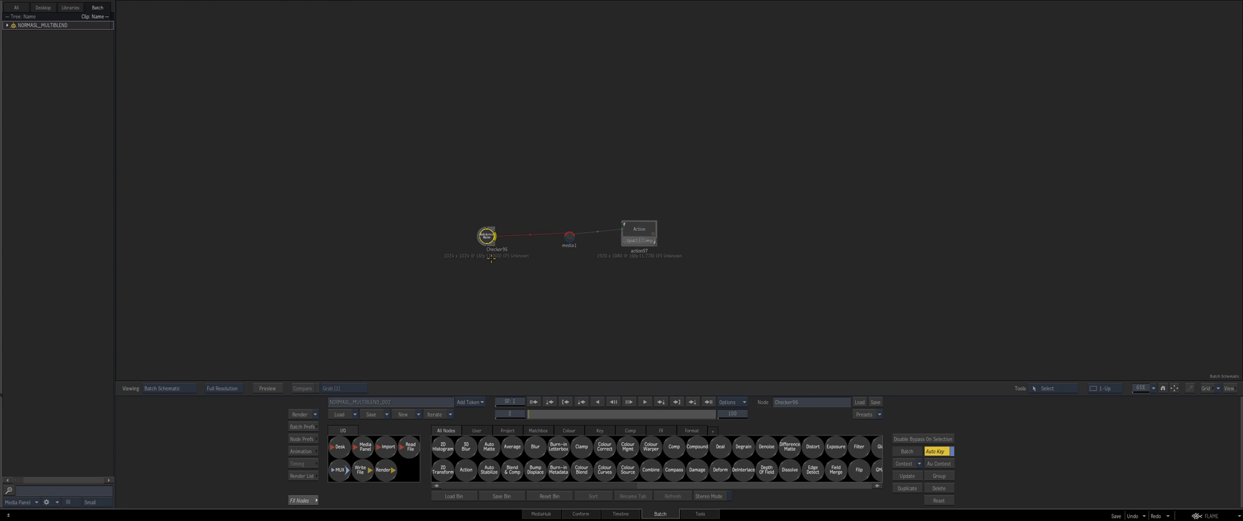
Reload the Checker preset in the Substance Noise node and return to the batch schematic.
double_click(485, 231)
left_click(403, 453)
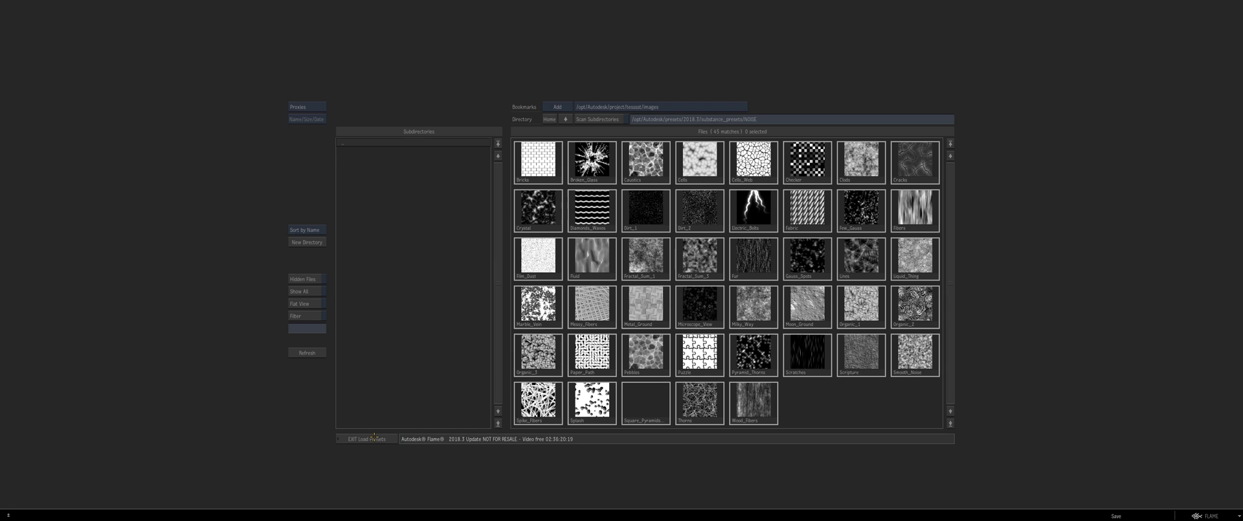
double_click(781, 180)
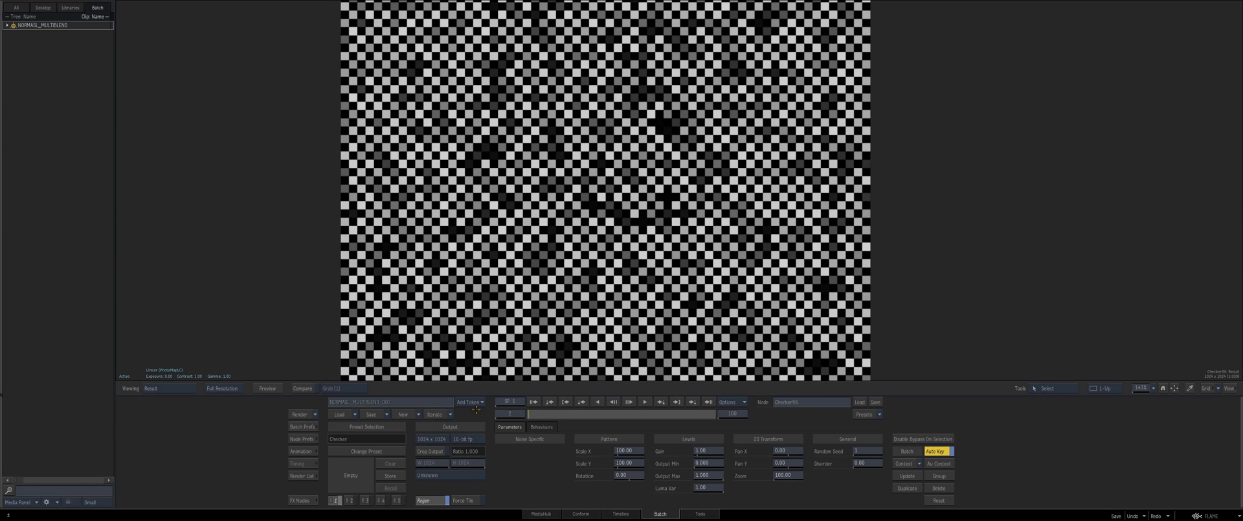
mouse_move(1, 426)
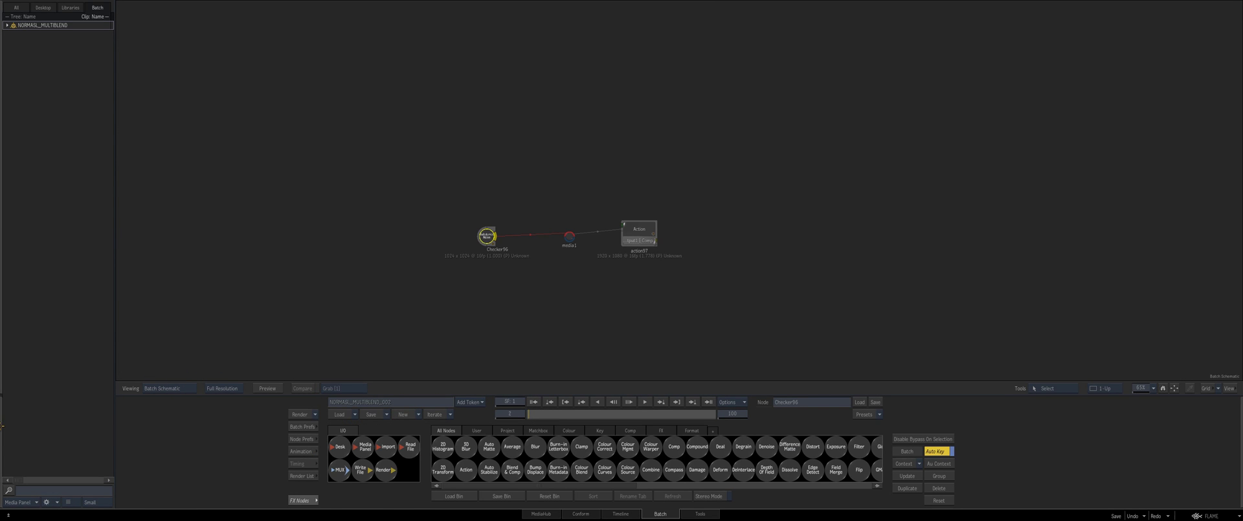
Open the Action node's schematic and delete the default axis with its image surface.
double_click(639, 232)
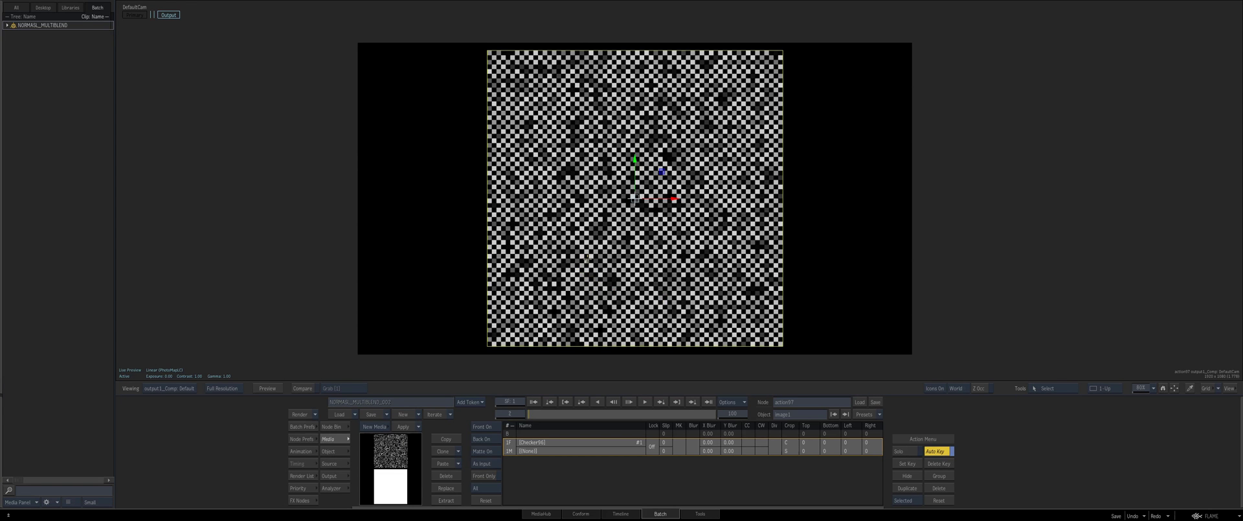
key("F8")
left_click_drag(560, 289, 518, 288)
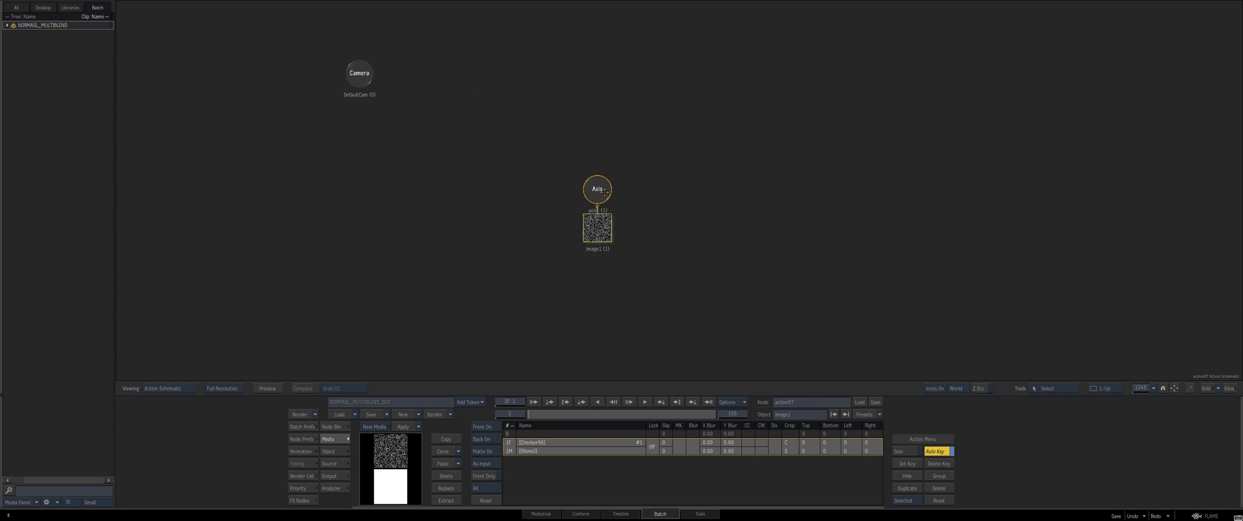
left_click(595, 189)
key("Delete")
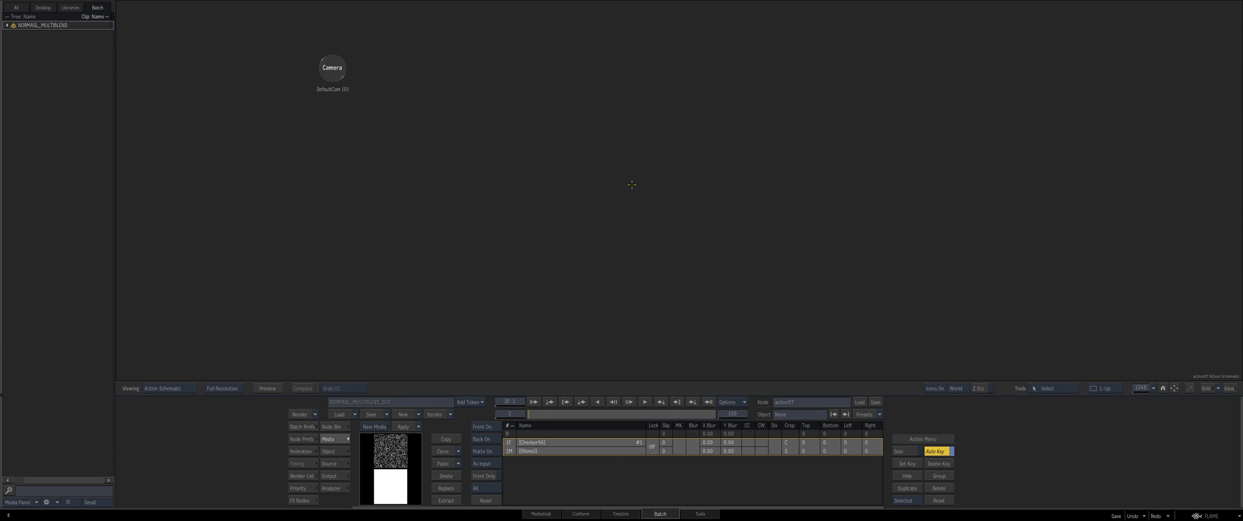
Import the Hypershade teapot FBX model from the FBX presets folder into the Action scene.
left_click_drag(528, 402, 552, 412)
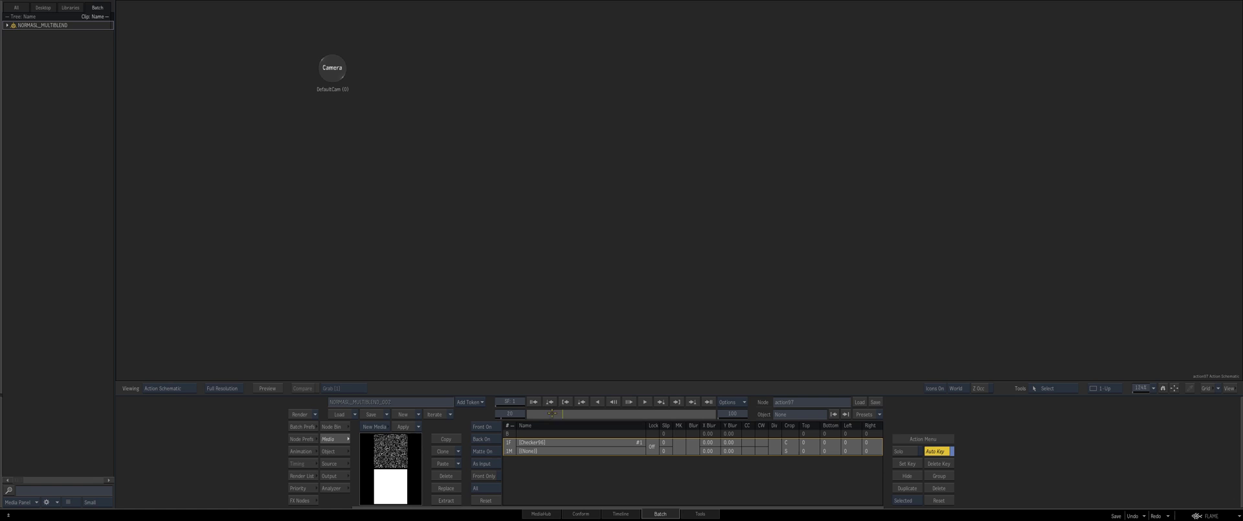
right_click(610, 199)
left_click(623, 318)
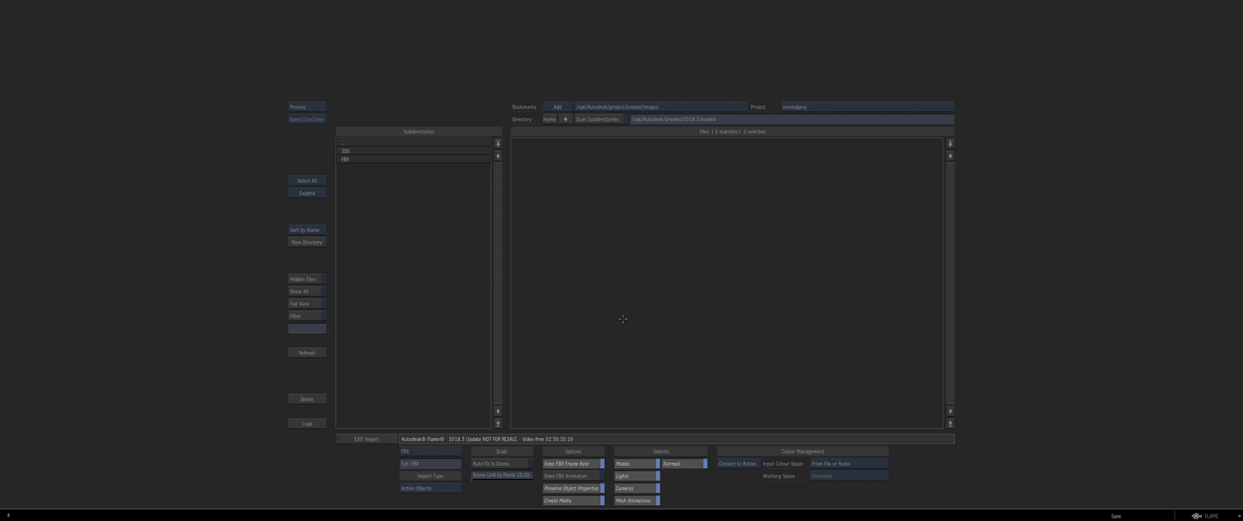
left_click(341, 159)
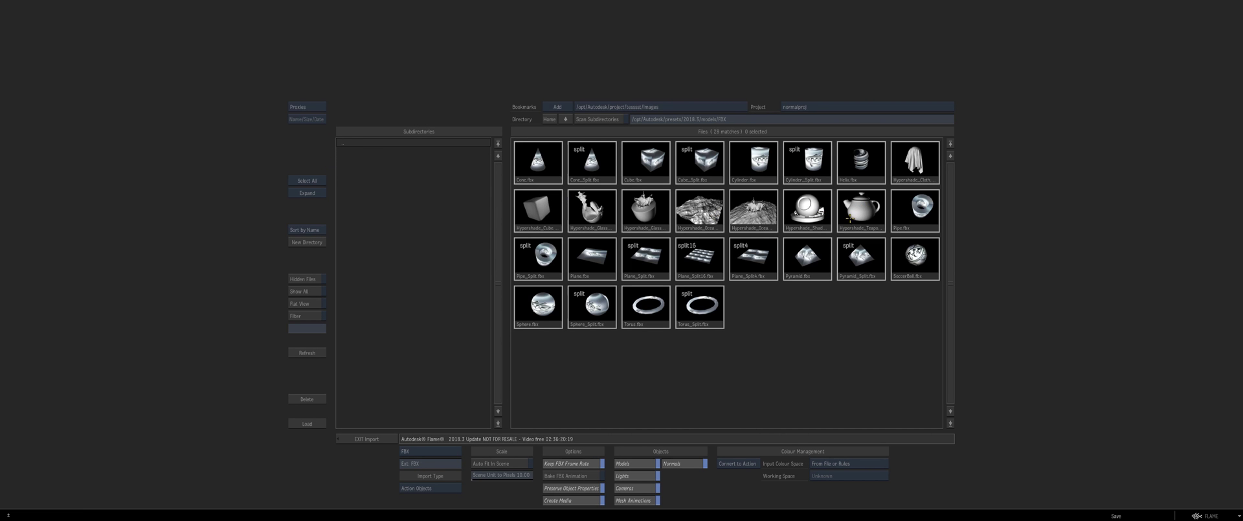
left_click(852, 224)
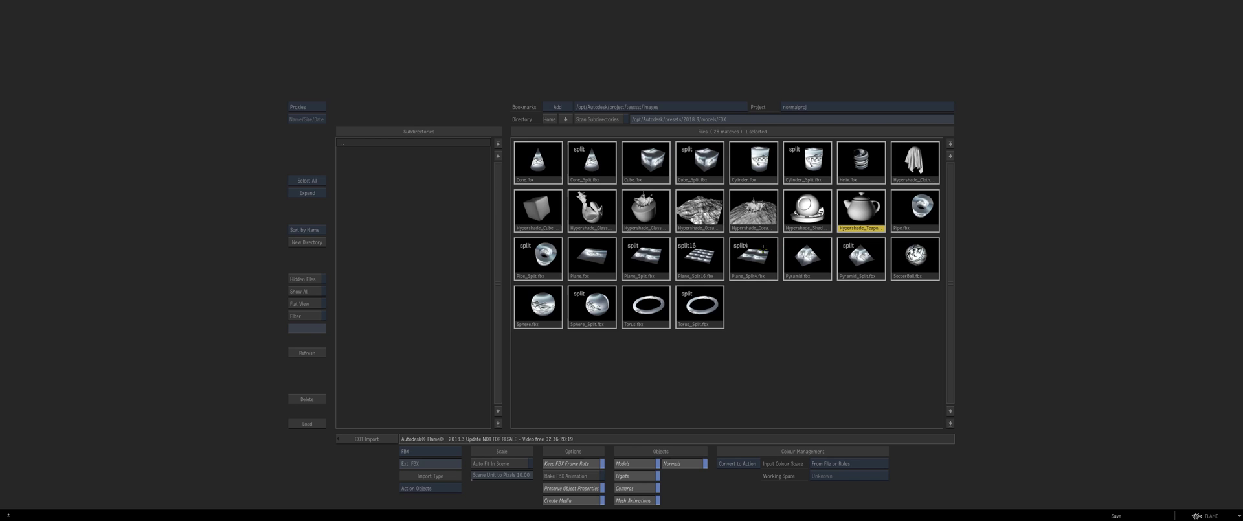
left_click(318, 425)
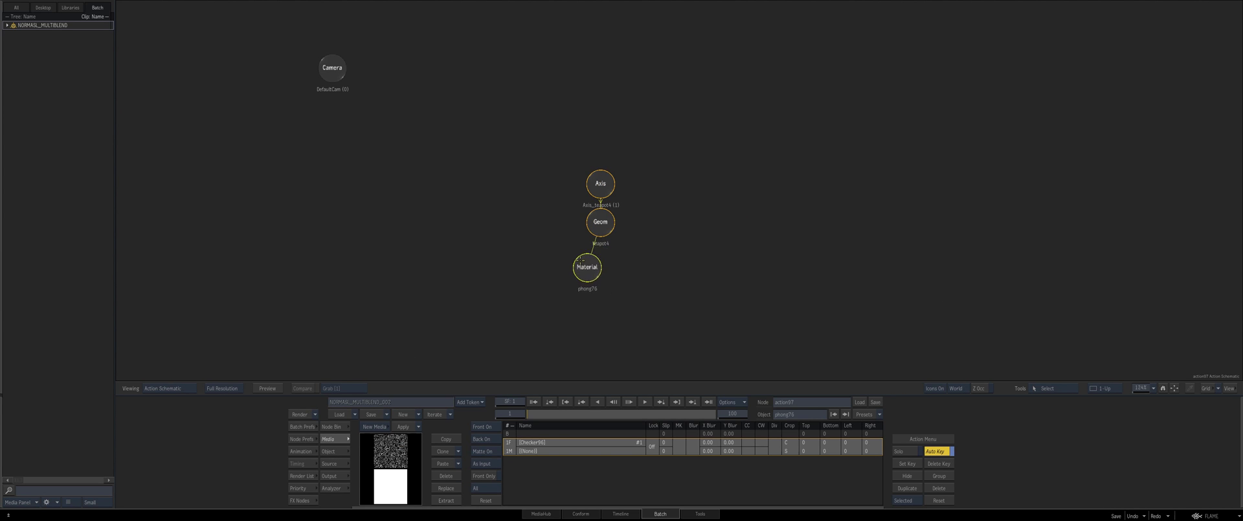
Remove the imported phong material from the teapot and display the rendered geometry.
left_click_drag(580, 261, 603, 378)
left_click_drag(601, 222, 602, 241)
key("F4")
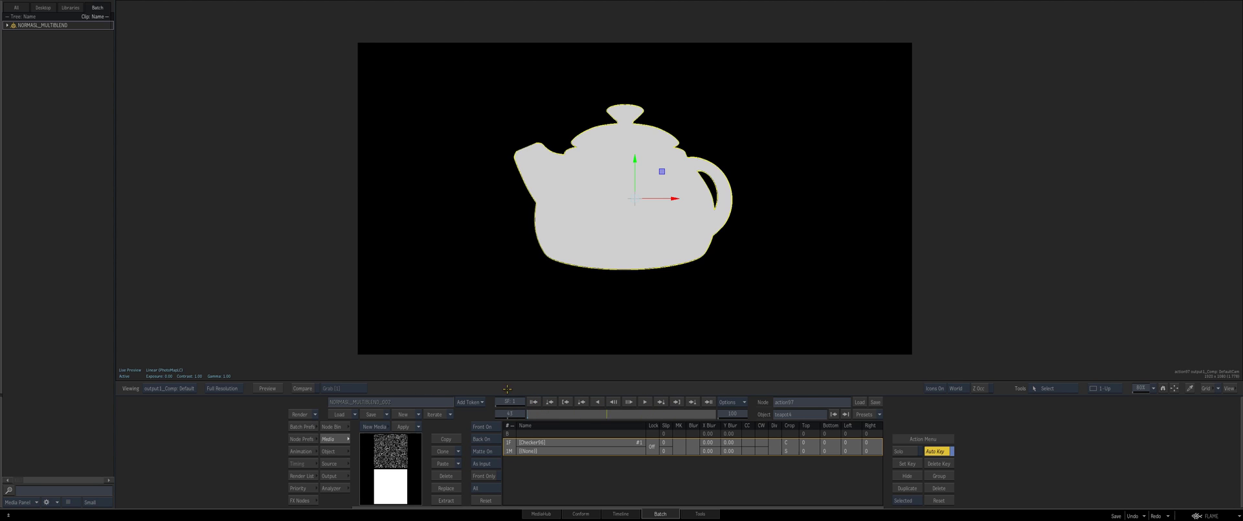
Duplicate the default camera, rename the copy PROJECTION1 and place it beside the teapot nodes.
key("Escape")
left_click_drag(652, 228, 511, 231)
left_click_drag(443, 121, 500, 220)
key("ctrl+d")
left_click(813, 414)
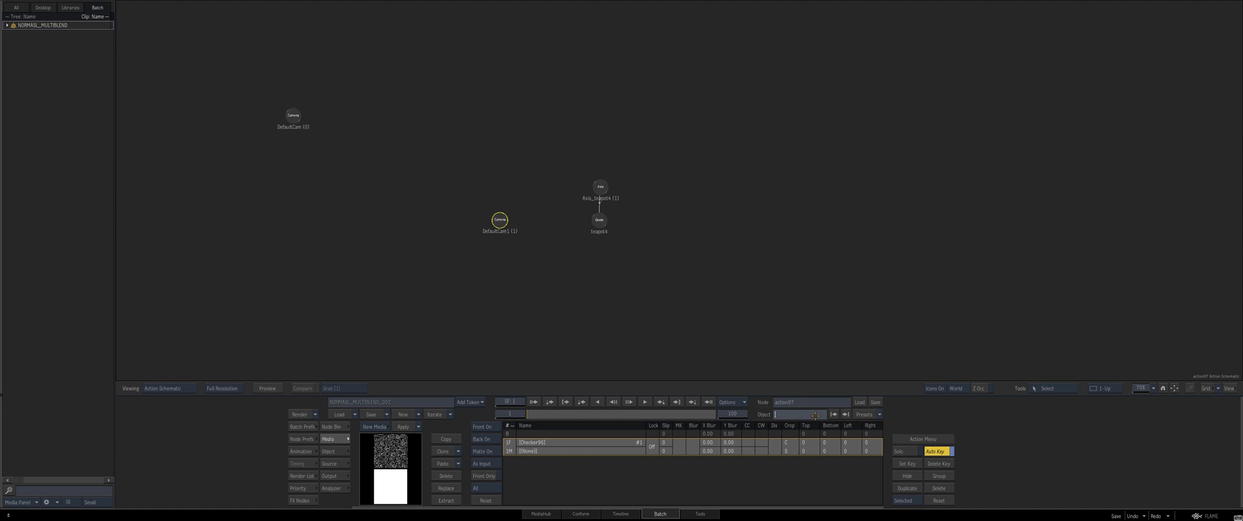
type("pROJEC")
type("TION1")
key("Return")
left_click_drag(501, 215, 528, 223)
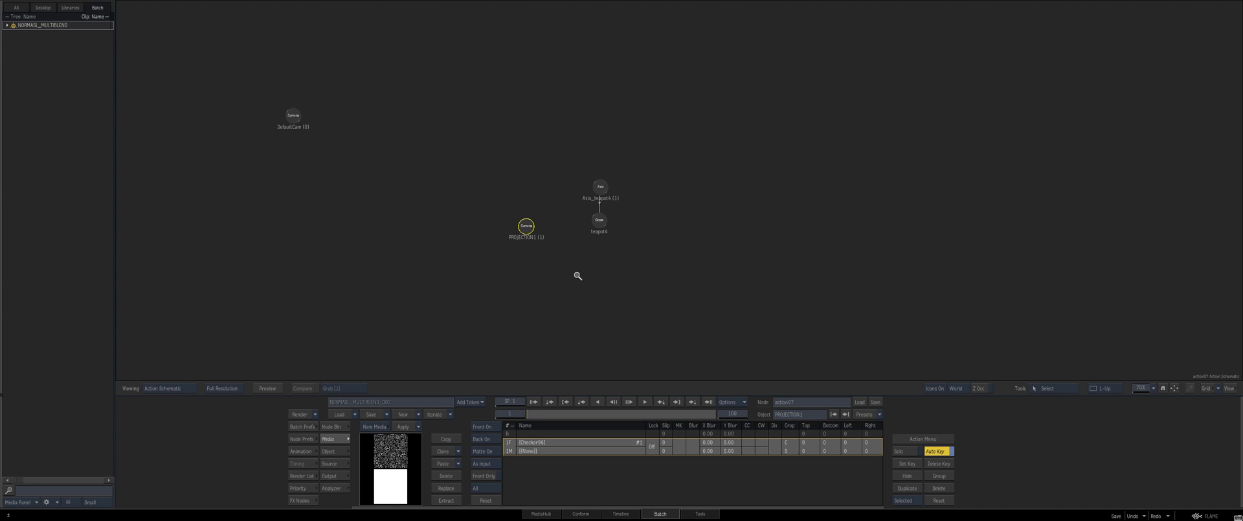
Activate shading in the Action node's rendering preferences.
scroll(580, 280, "down", 1)
key("F4")
left_click(301, 438)
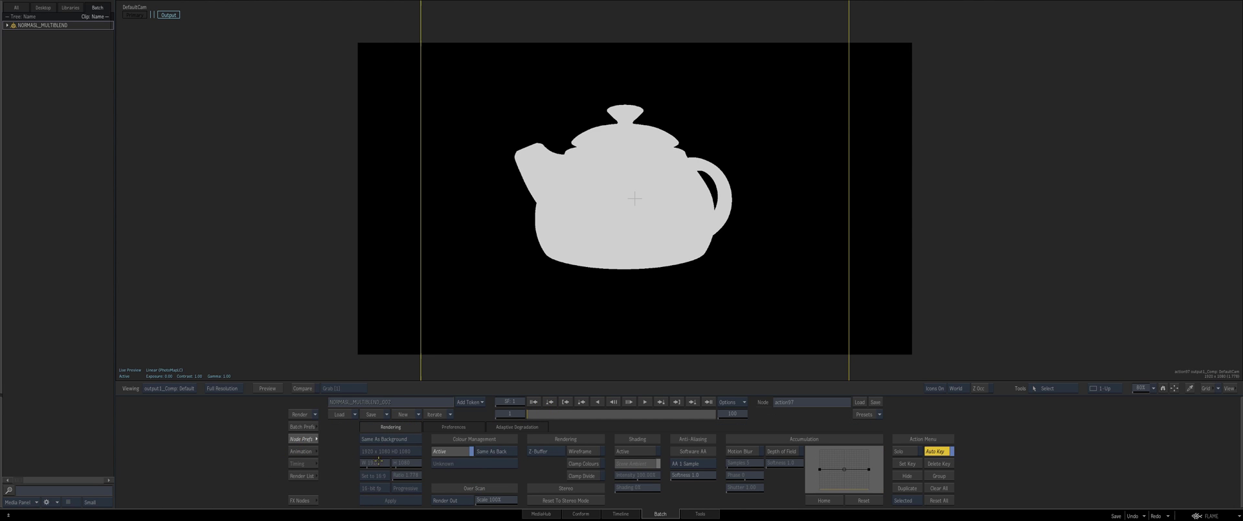
left_click(631, 451)
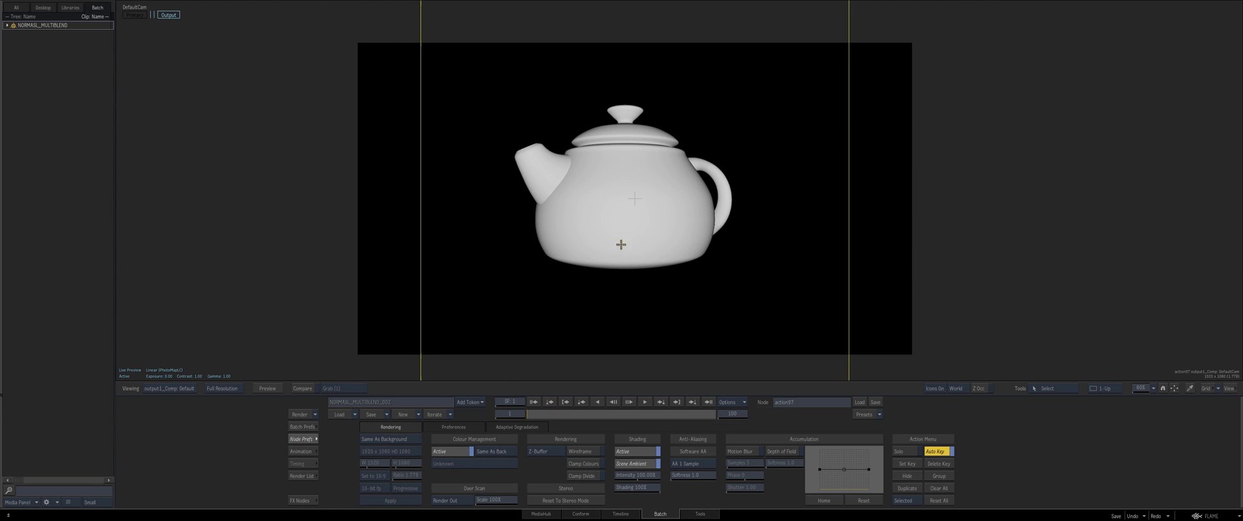
Set up a 2-Up layout with the Action schematic beside the rendered output, and select the teapot geometry.
key("F4")
mouse_move(1, 278)
left_click_drag(466, 267, 544, 274)
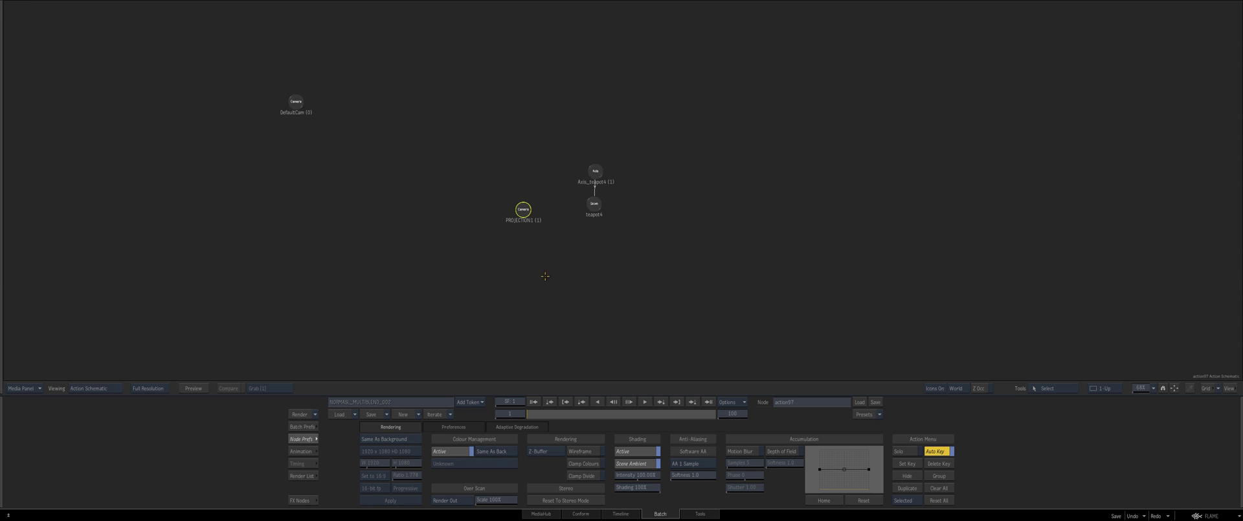
key("alt+2")
key("Escape")
key("F4")
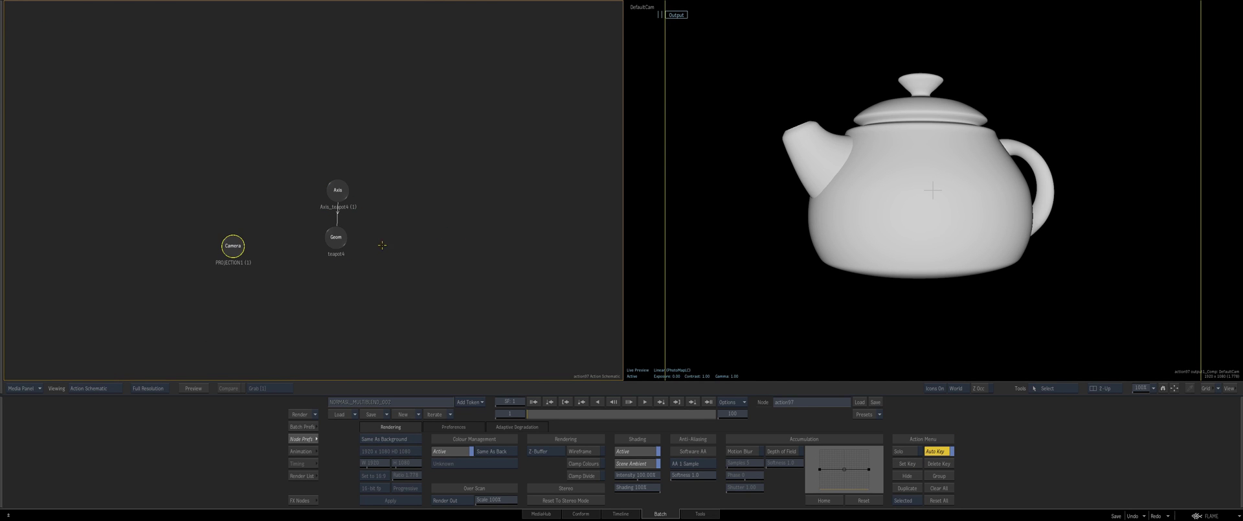
left_click_drag(242, 241, 288, 245)
left_click(308, 213)
Save the batch by replacing the existing iteration, and reframe the schematic and render views.
key("ctrl+s")
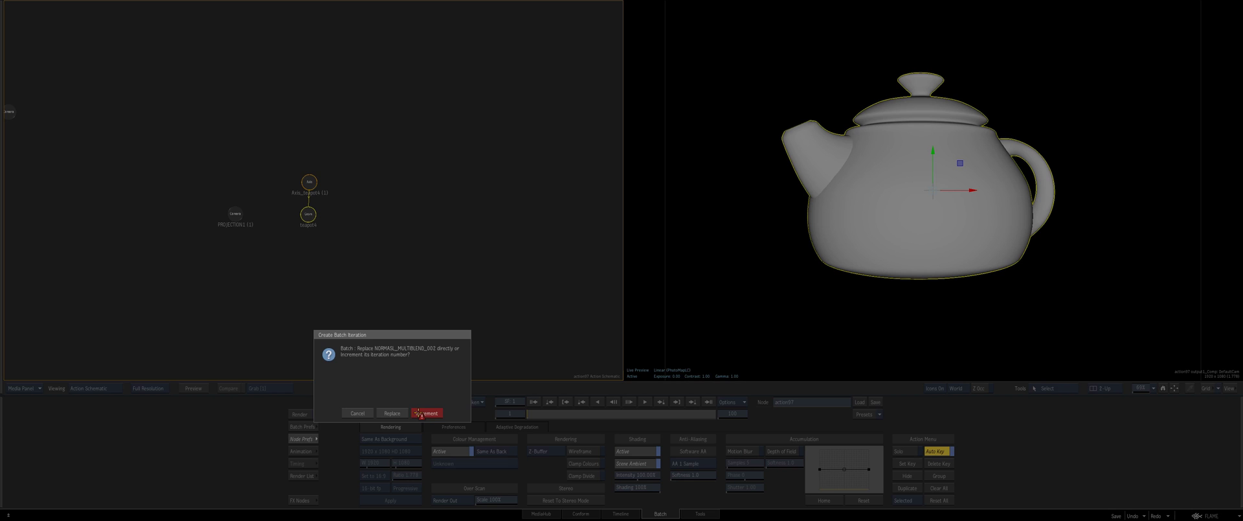
left_click(393, 414)
left_click_drag(874, 295, 823, 255)
left_click_drag(201, 249, 210, 238)
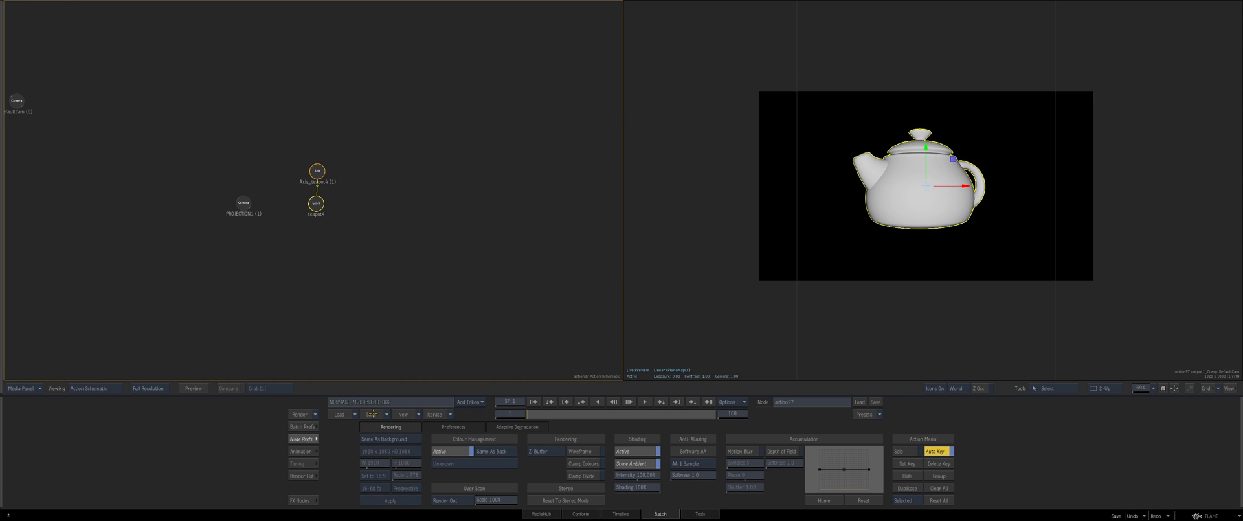
Attach a Diffuse Map with the checker media to the teapot geometry.
left_click(301, 438)
left_click(335, 426)
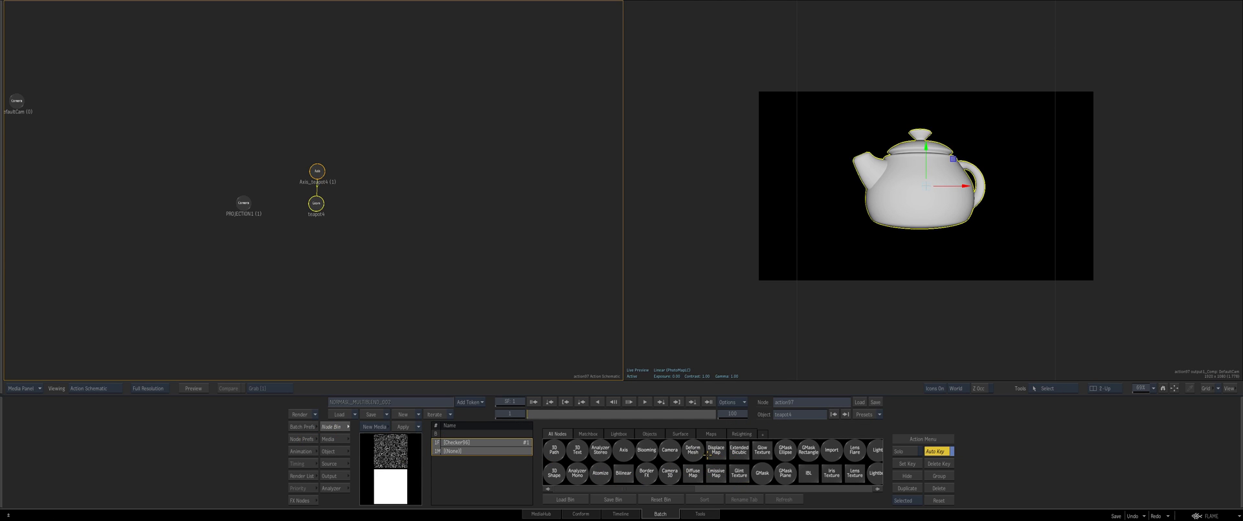
double_click(692, 471)
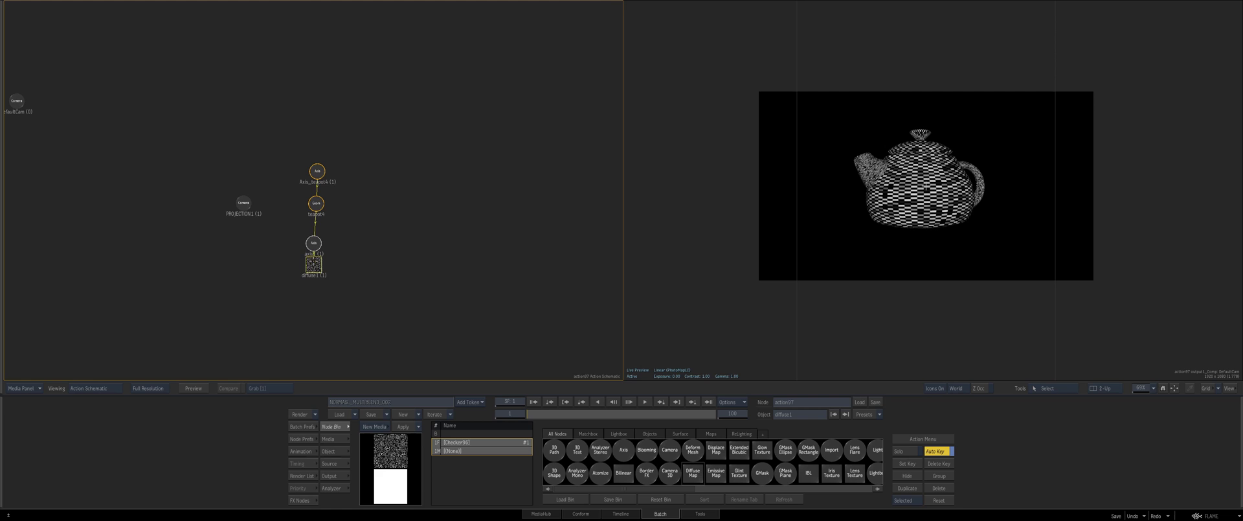
left_click_drag(826, 249, 743, 336)
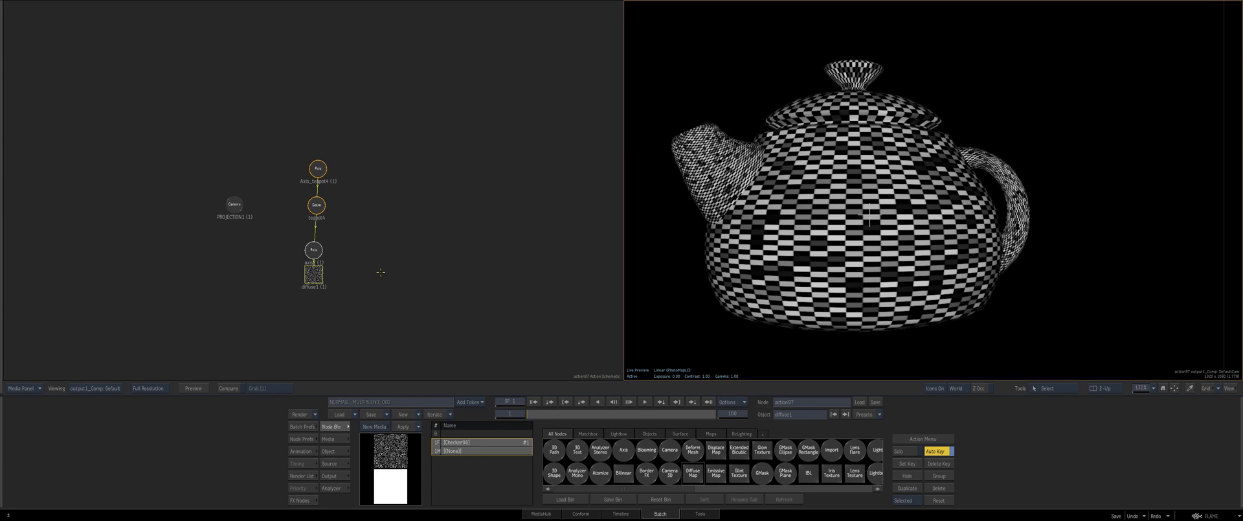
left_click_drag(300, 249, 432, 306)
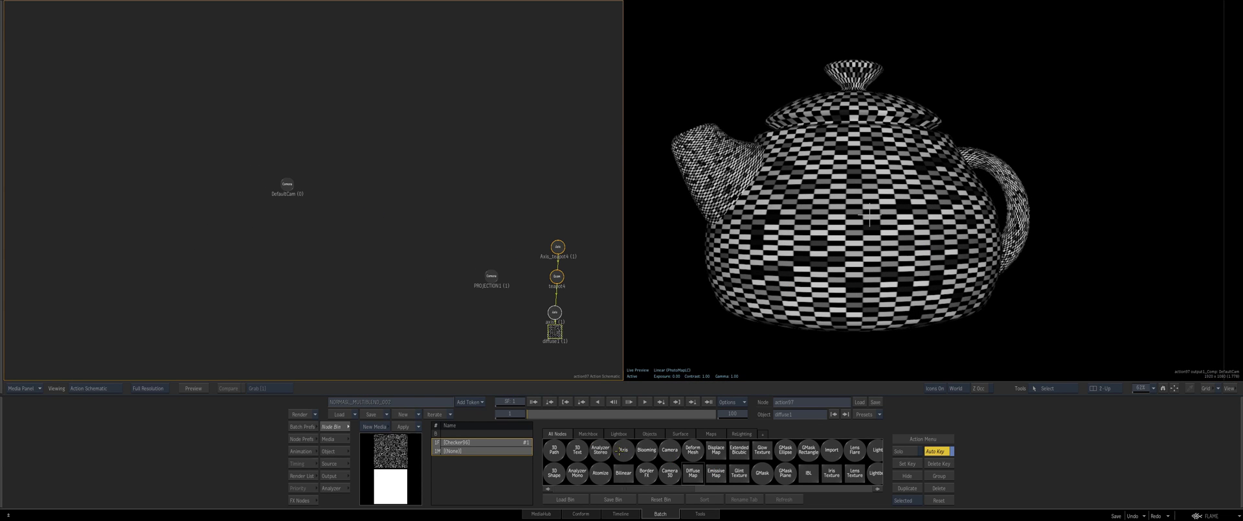
Add an axis above DefaultCam and animate its Y rotation to about 112 degrees so the camera orbits the teapot across the timeline.
left_click_drag(621, 450, 286, 139)
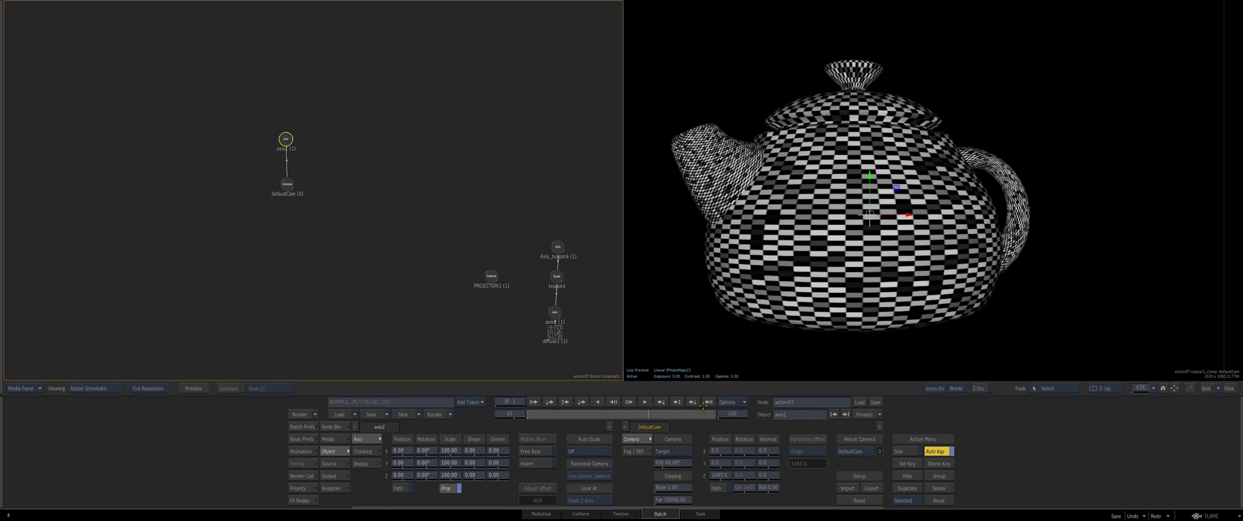
left_click_drag(427, 465, 486, 452)
left_click_drag(543, 413, 526, 392)
left_click_drag(562, 410, 719, 405)
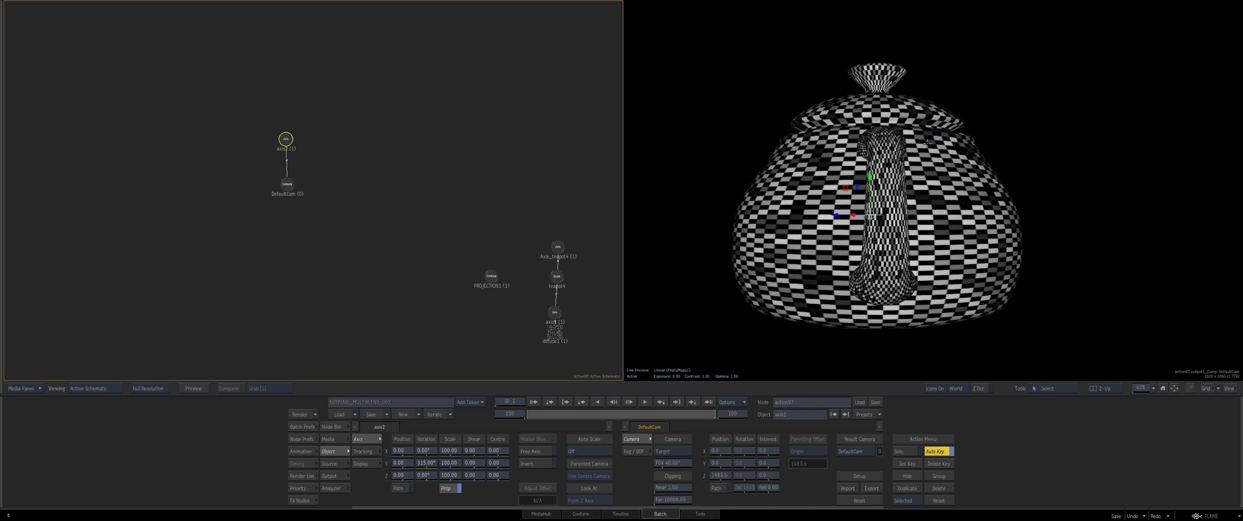
left_click_drag(924, 253, 940, 249)
left_click_drag(940, 249, 842, 258)
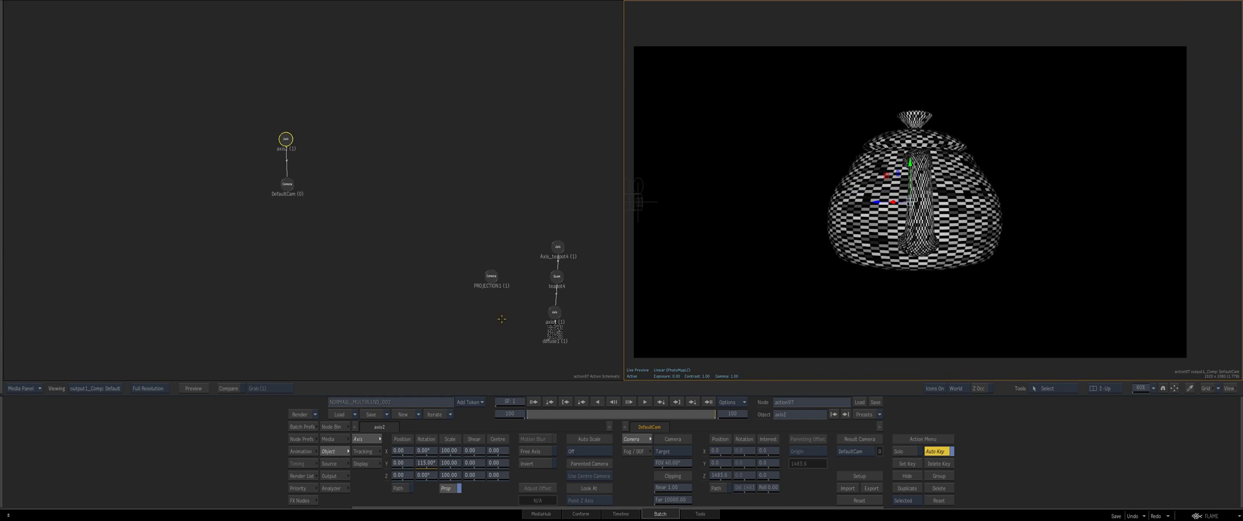
Set the diffuse map's mapping to Tri-Perspective and scrub the timeline to check the texture.
left_click_drag(504, 327, 389, 261)
left_click_drag(409, 163, 447, 274)
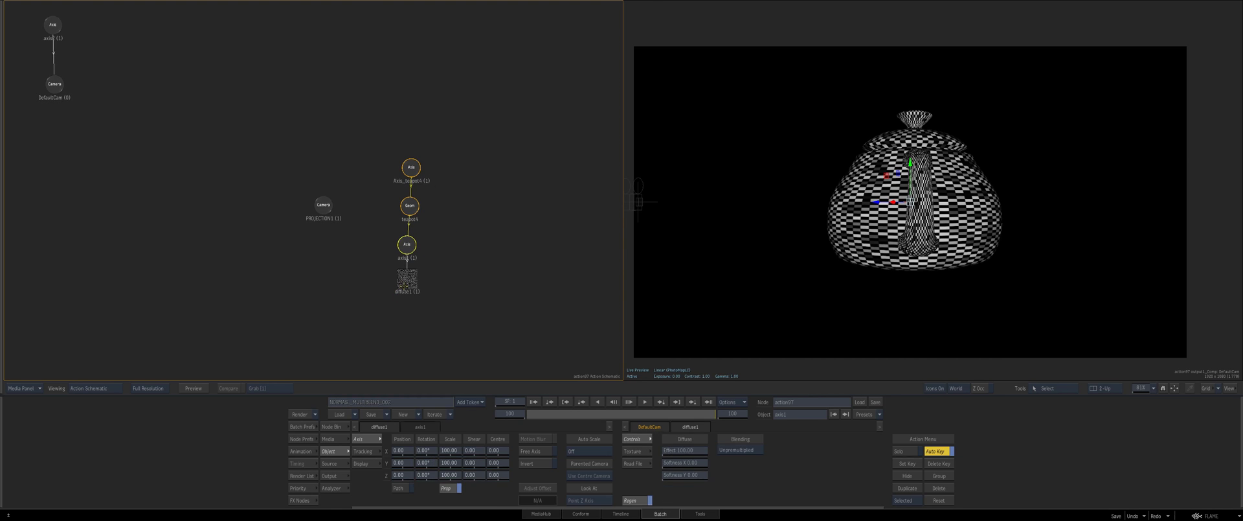
left_click(408, 283, "ctrl")
left_click(408, 290)
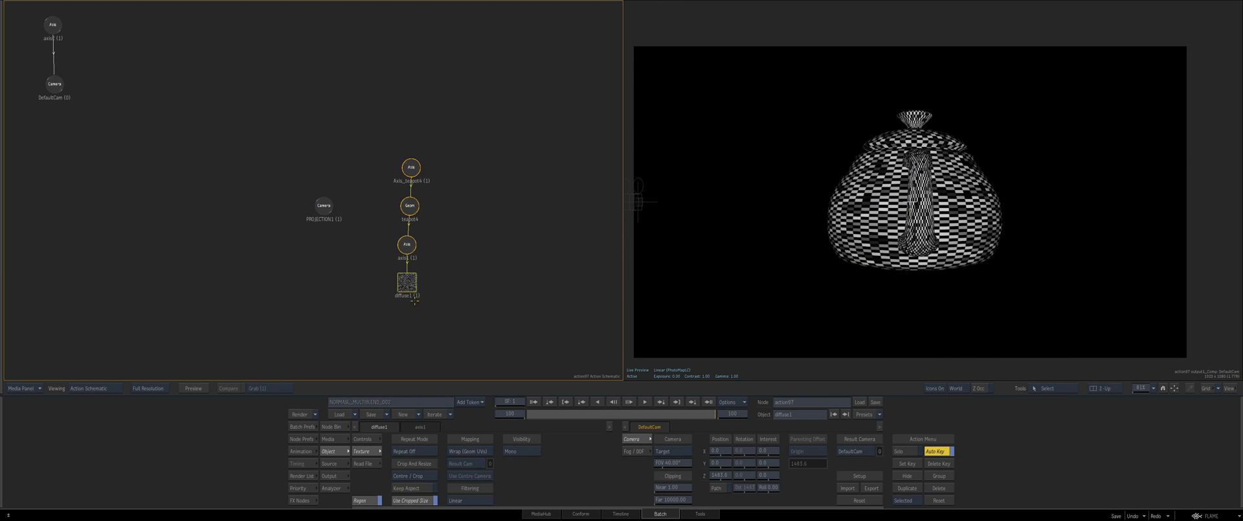
left_click(464, 451)
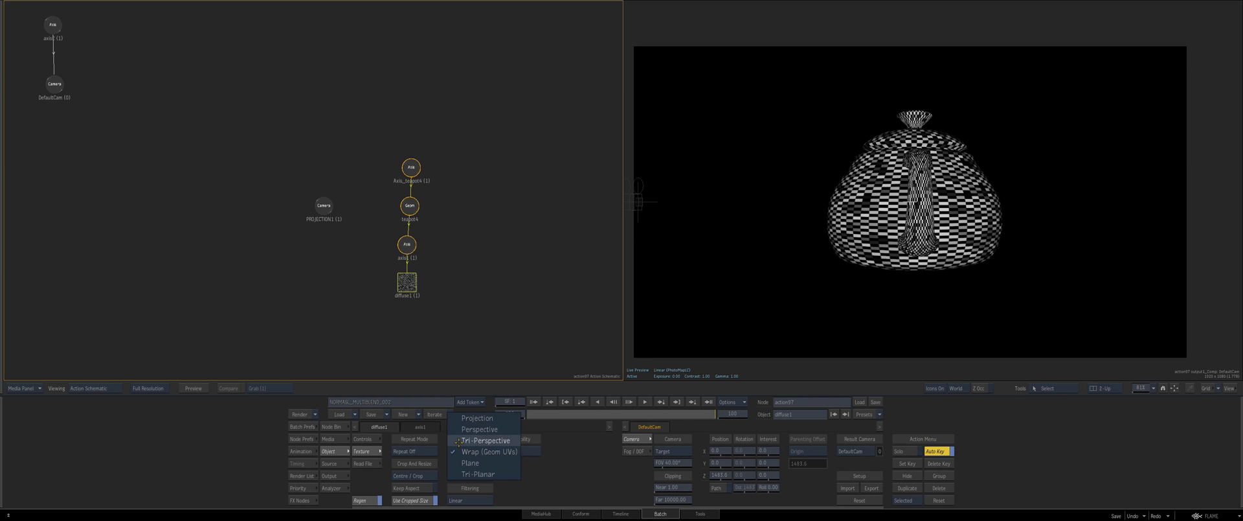
left_click(485, 441)
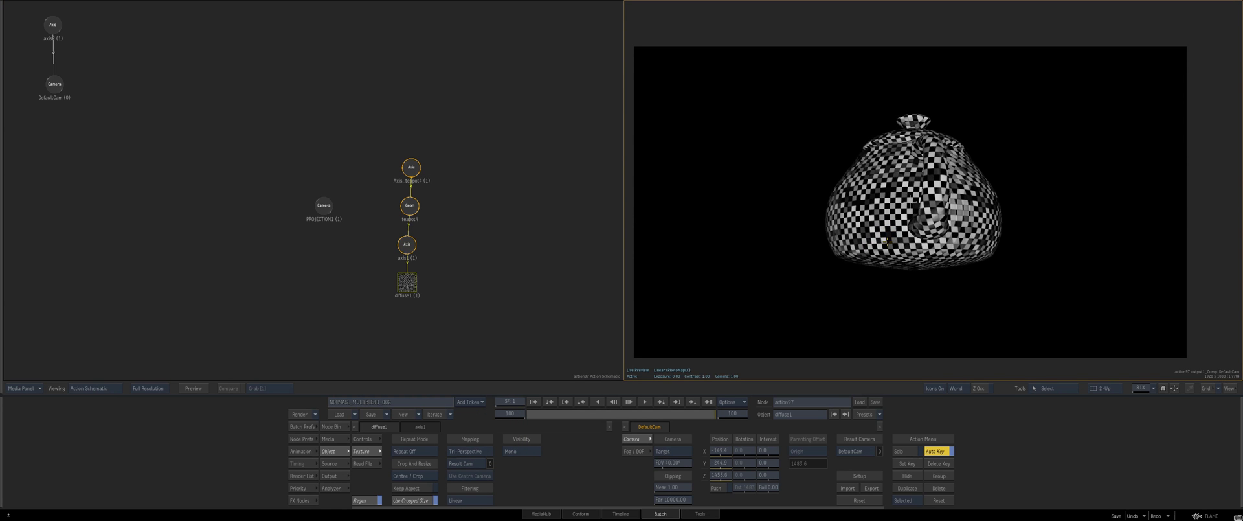
left_click_drag(544, 414, 710, 413)
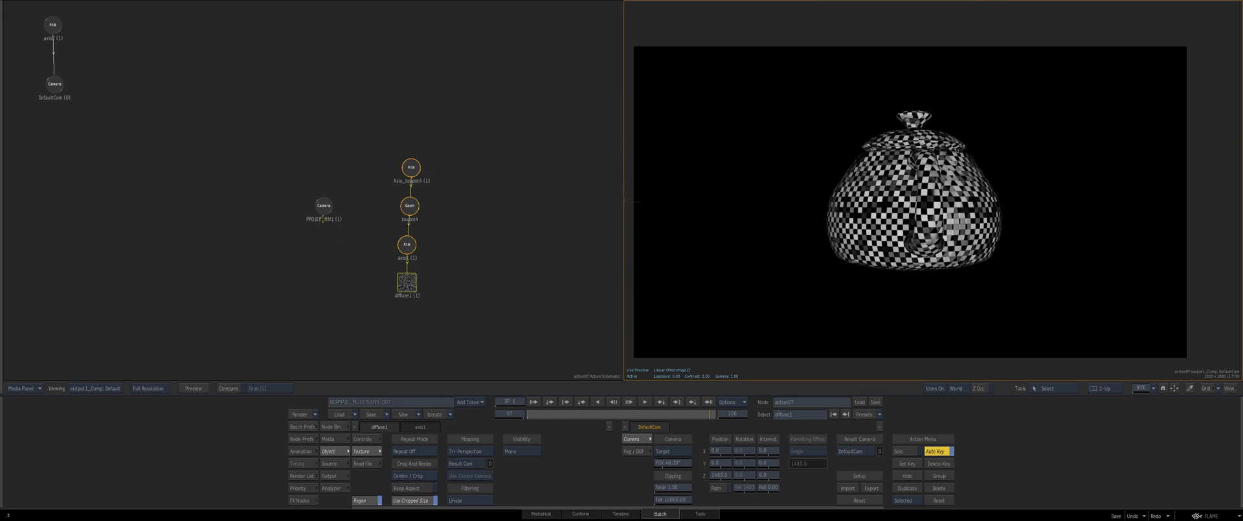
Reposition the PROJECTION1 camera and the diffuse map node around the teapot hierarchy in the schematic.
left_click_drag(323, 218, 335, 246)
left_click(407, 286)
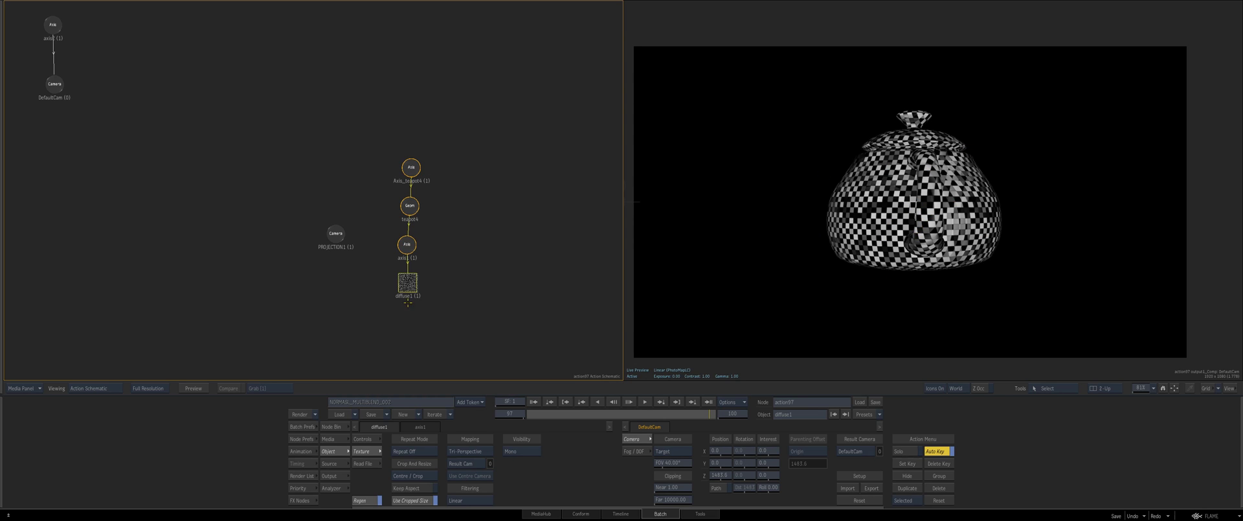
left_click_drag(408, 302, 405, 305)
left_click_drag(402, 279, 402, 284)
left_click_drag(407, 246, 408, 249)
left_click(405, 295)
left_click_drag(405, 295, 395, 295)
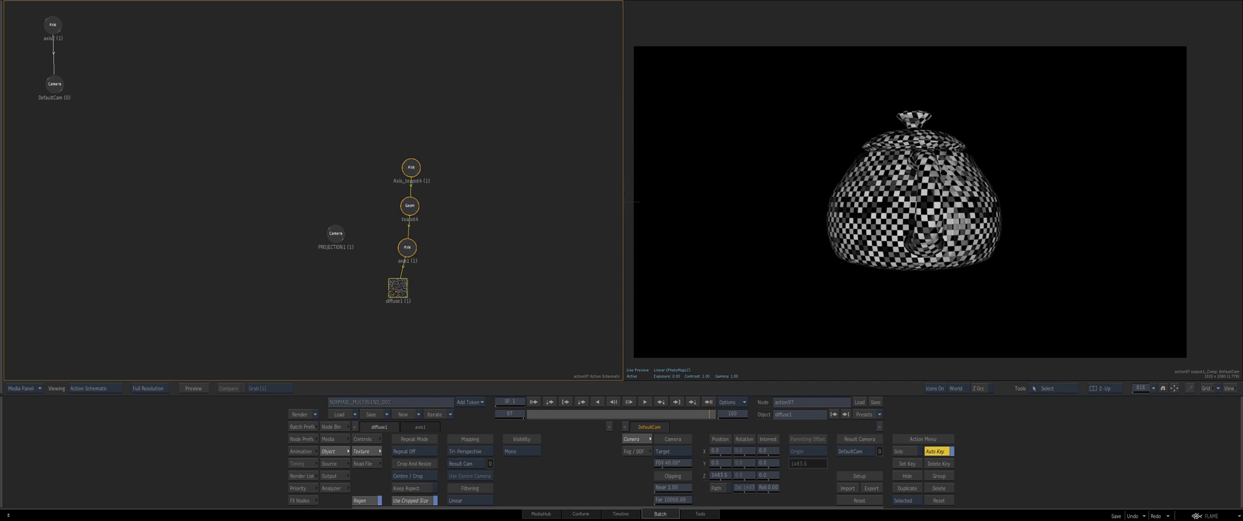
Change the diffuse map's mapping to Projection and return to the first frame.
left_click(459, 450)
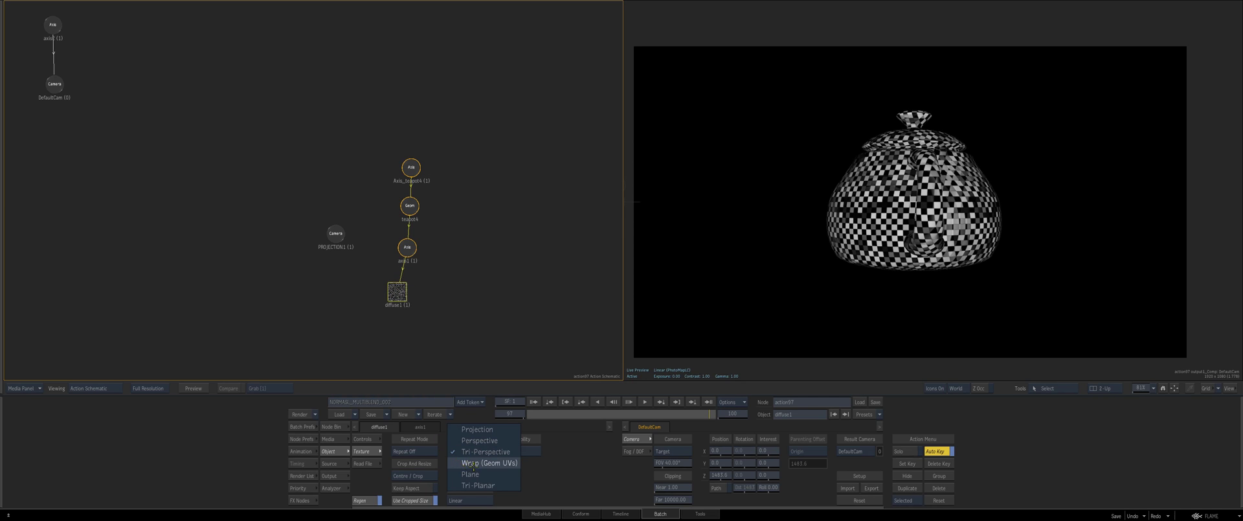
left_click(463, 463)
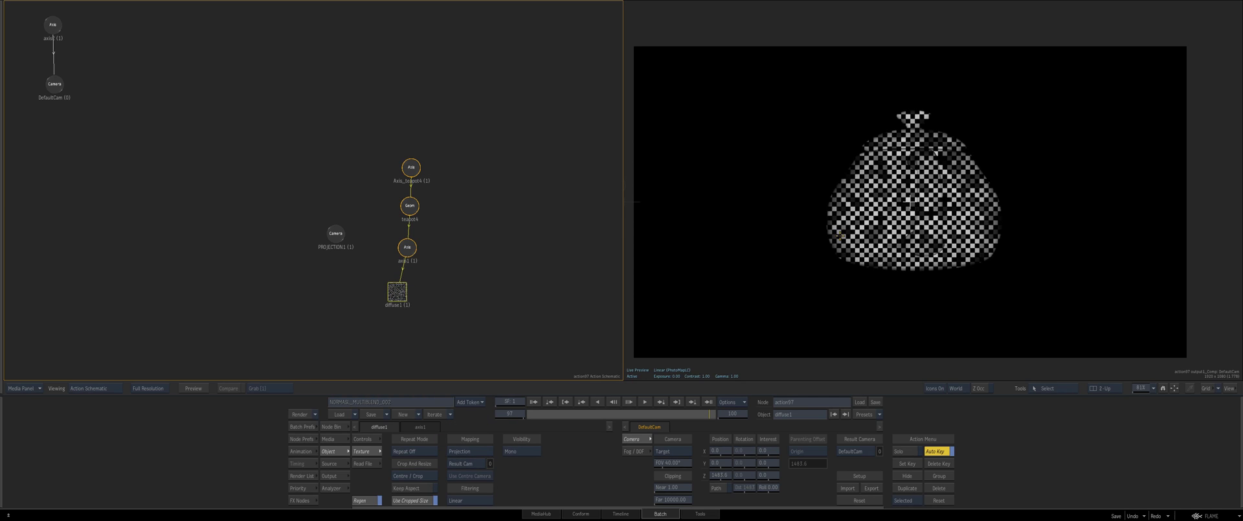
left_click(531, 401)
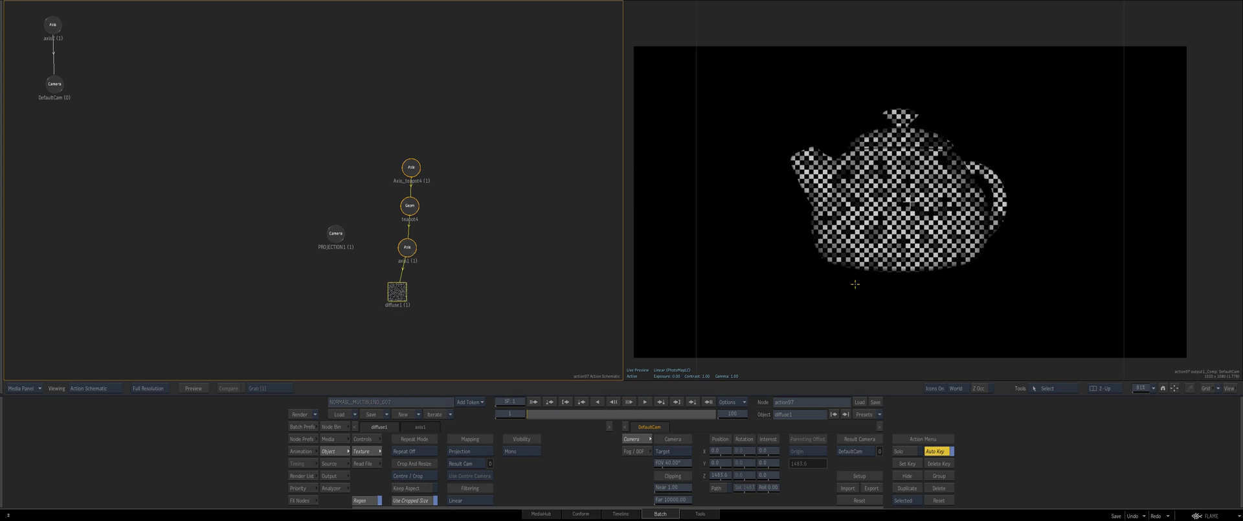
Assign PROJECTION1 as the diffuse map's projection camera and scrub the timeline to check the projected checker.
left_click_drag(351, 265, 344, 270)
left_click(336, 234)
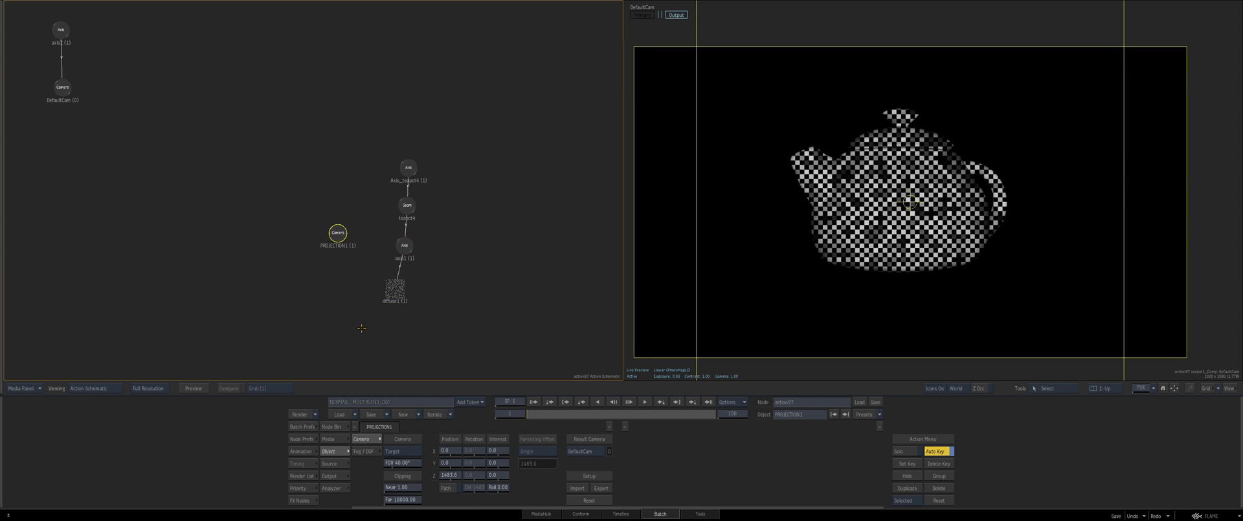
left_click(399, 359)
left_click(392, 294)
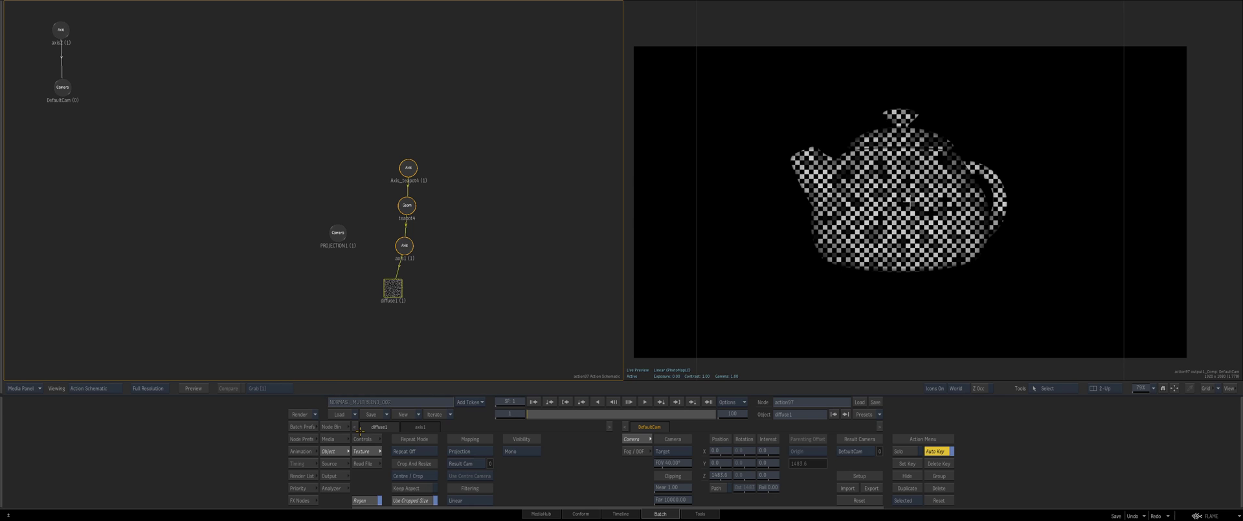
left_click(472, 463)
left_click(474, 441)
left_click_drag(530, 415, 650, 408)
left_click_drag(548, 416, 527, 414)
left_click(706, 413)
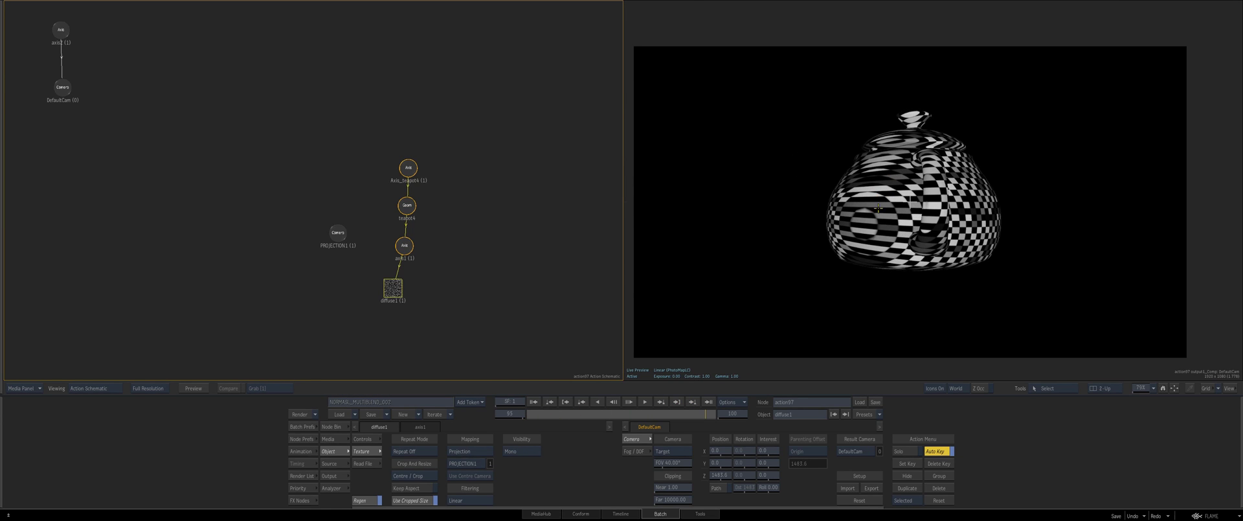
left_click_drag(540, 413, 658, 402)
Move the Action node slightly in the Batch schematic, reopen it and restore the 2-Up layout.
key("Escape")
left_click_drag(640, 232, 620, 240)
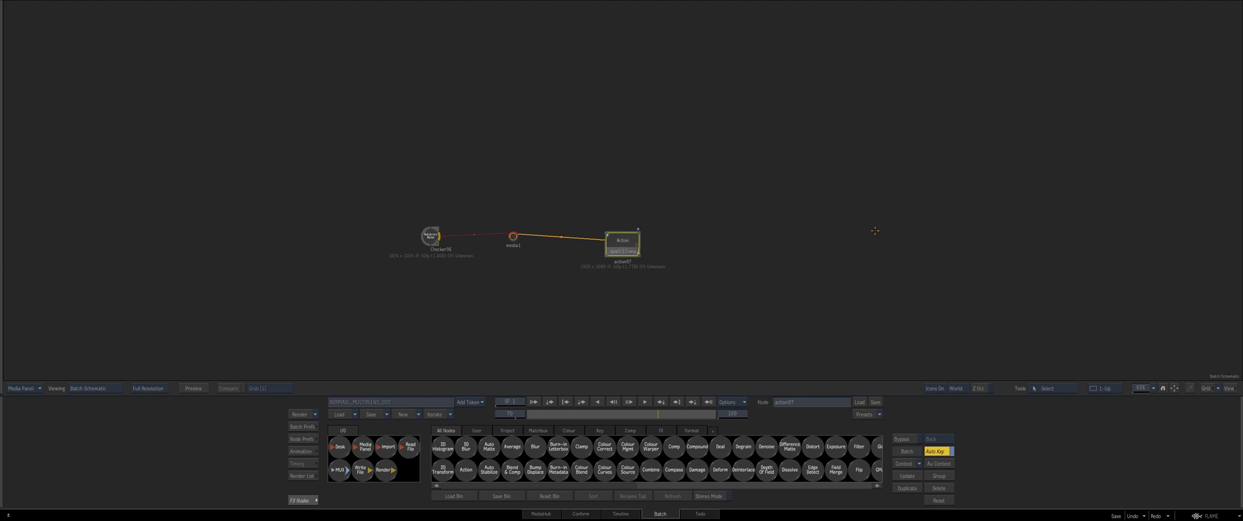
left_click_drag(623, 241, 617, 240)
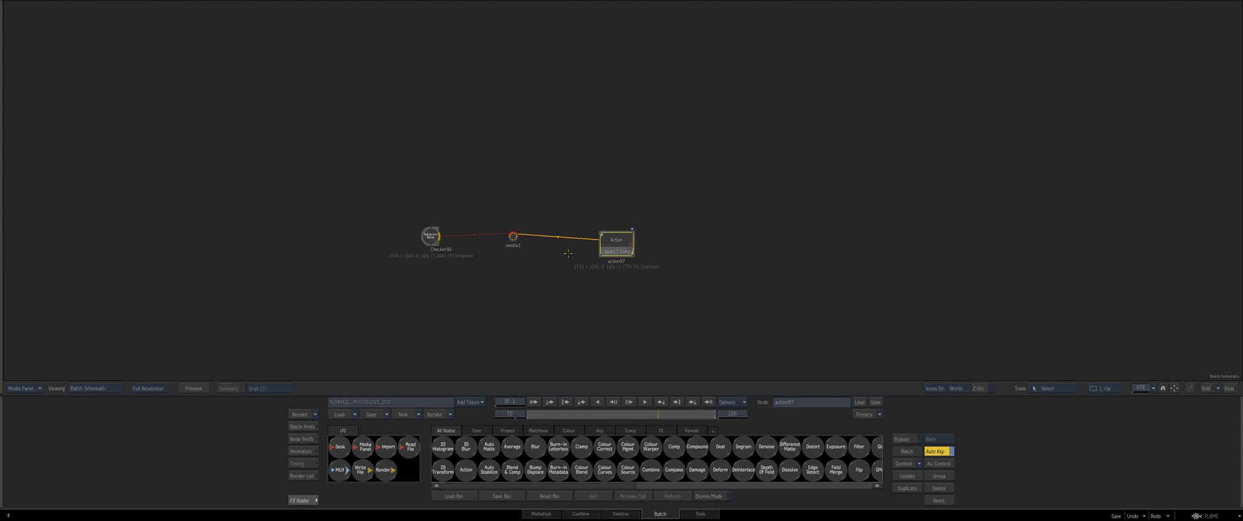
double_click(612, 247)
key("F4")
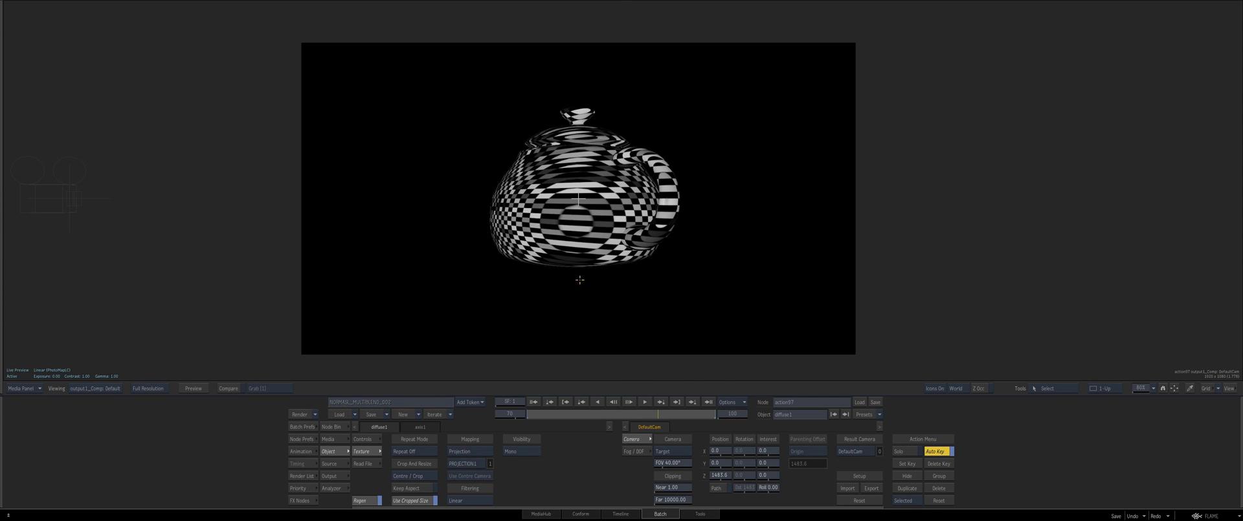
key("Escape")
key("alt+2")
Examine the teapot's axis, geometry and diffuse map nodes, and review the projection over the timeline.
left_click_drag(395, 298, 296, 217)
left_click(297, 178)
left_click(291, 215)
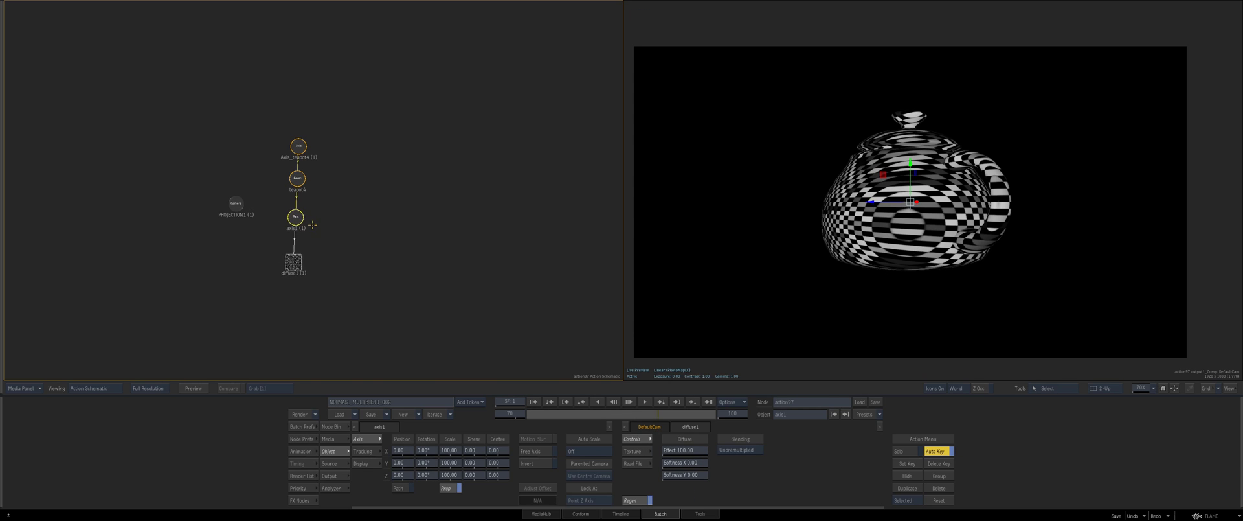
left_click(322, 225)
left_click(297, 219)
left_click(295, 176)
left_click(298, 147)
left_click_drag(269, 194, 279, 210)
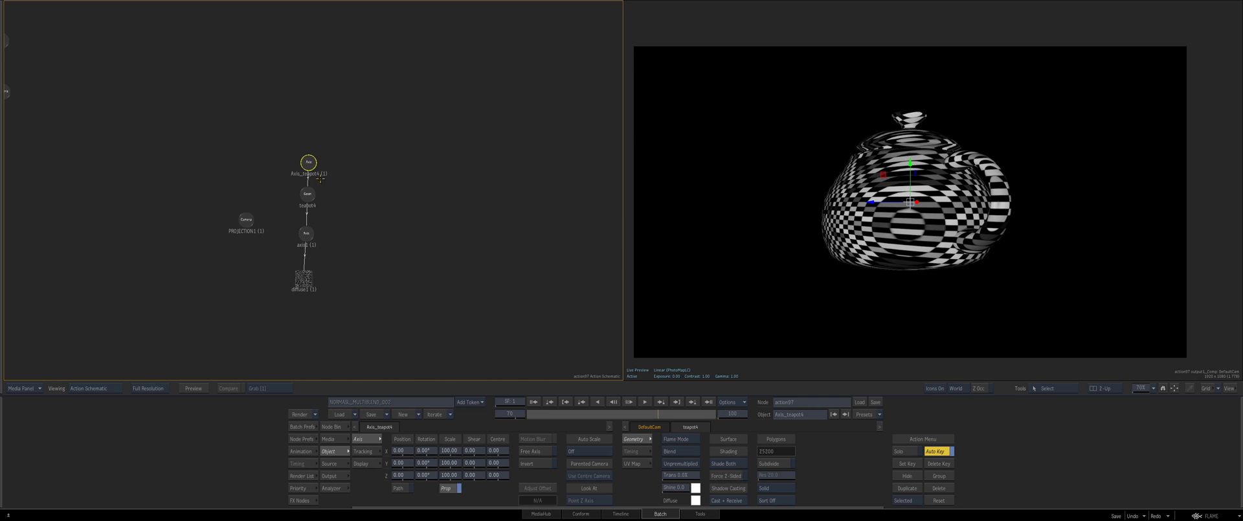
left_click_drag(308, 162, 308, 160)
left_click_drag(353, 204, 398, 258)
left_click_drag(570, 413, 662, 406)
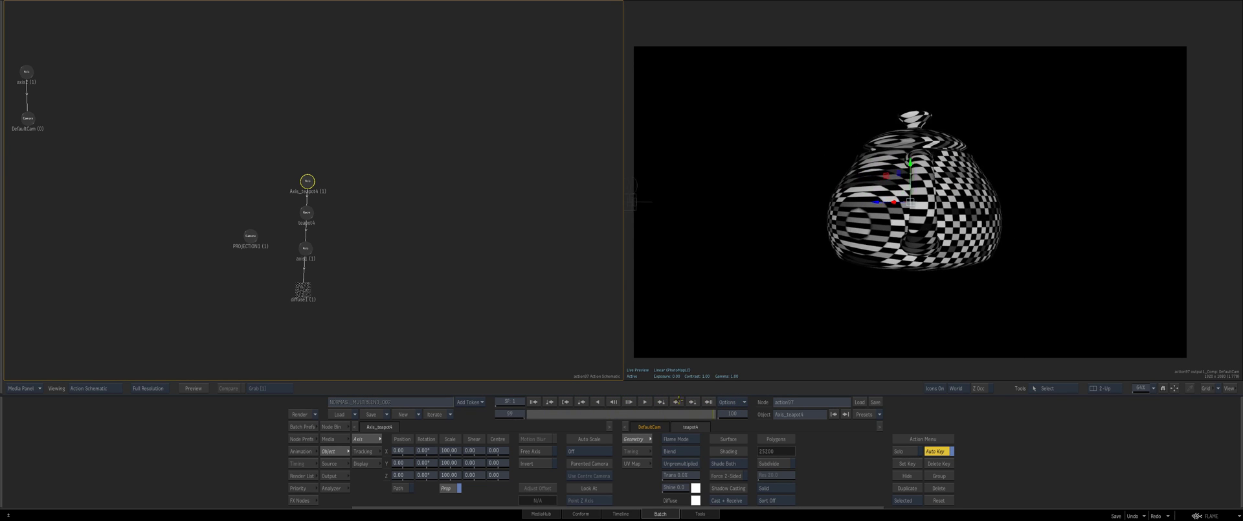
left_click(326, 309)
left_click(303, 291)
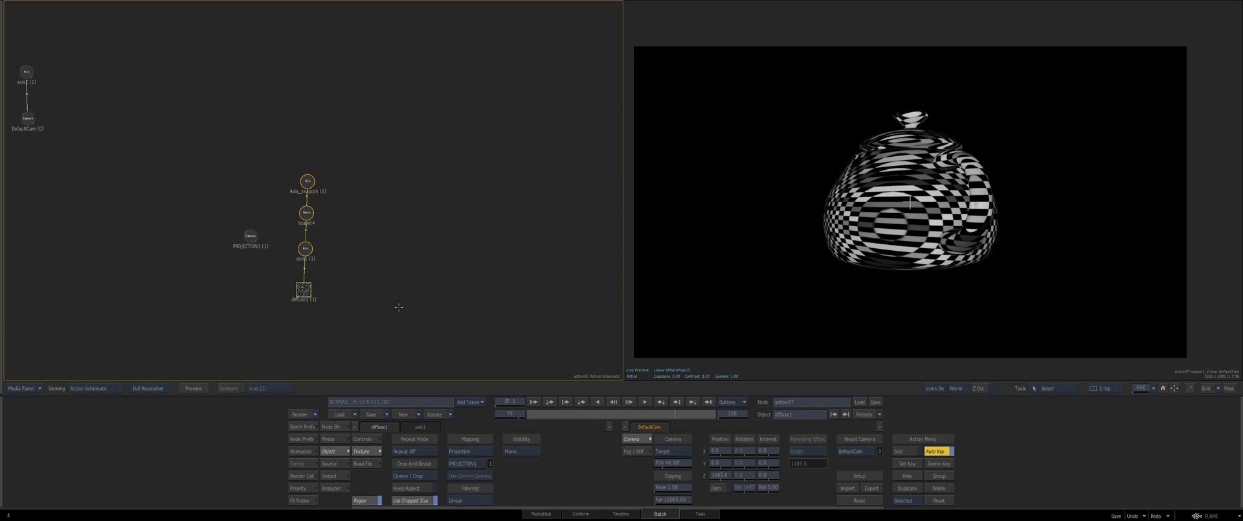
Duplicate the complete teapot hierarchy with its axes, geometry and diffuse map, placing the copy beside the original.
left_click_drag(379, 253, 378, 253)
left_click_drag(304, 223, 453, 185)
right_click(304, 181)
left_click(326, 222)
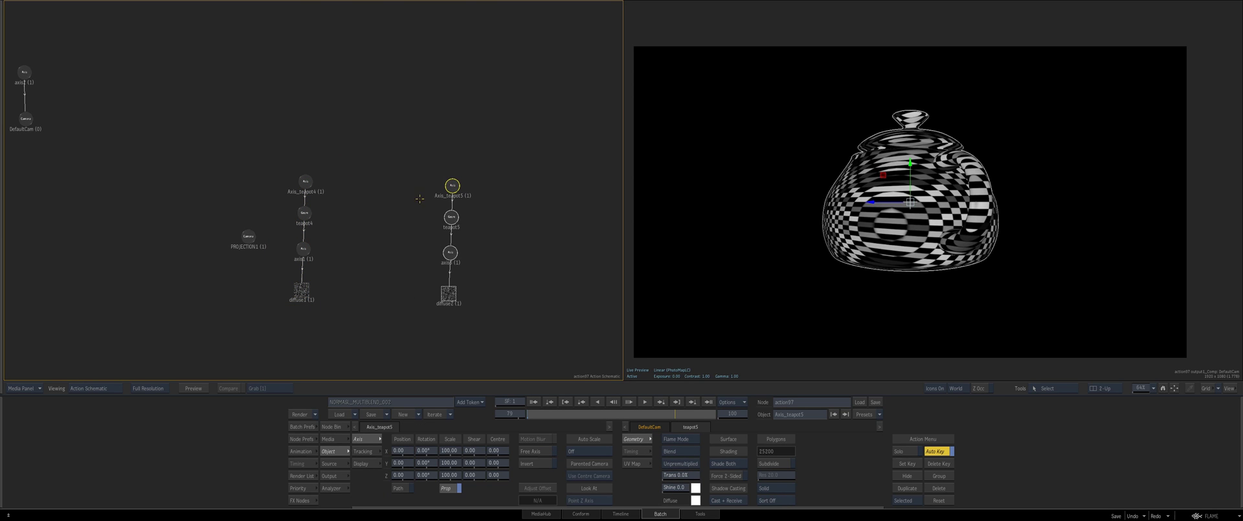
left_click_drag(418, 237, 411, 233)
Duplicate the PROJECTION1 camera beside the copied teapot hierarchy and show the copied diffuse map's texture settings.
left_click_drag(239, 232, 401, 246)
key("ctrl+d")
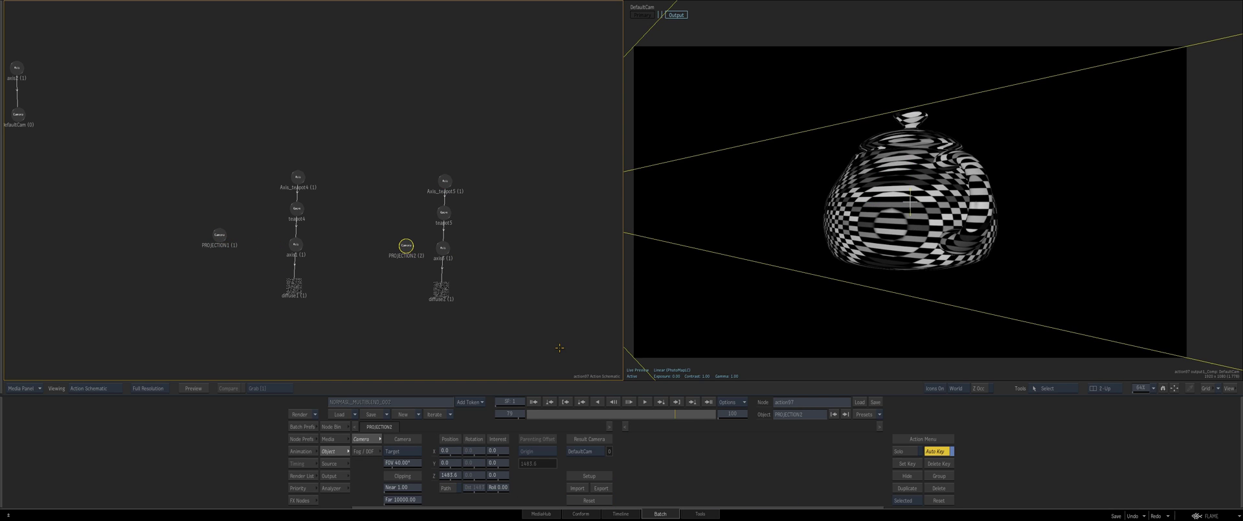
left_click(440, 288)
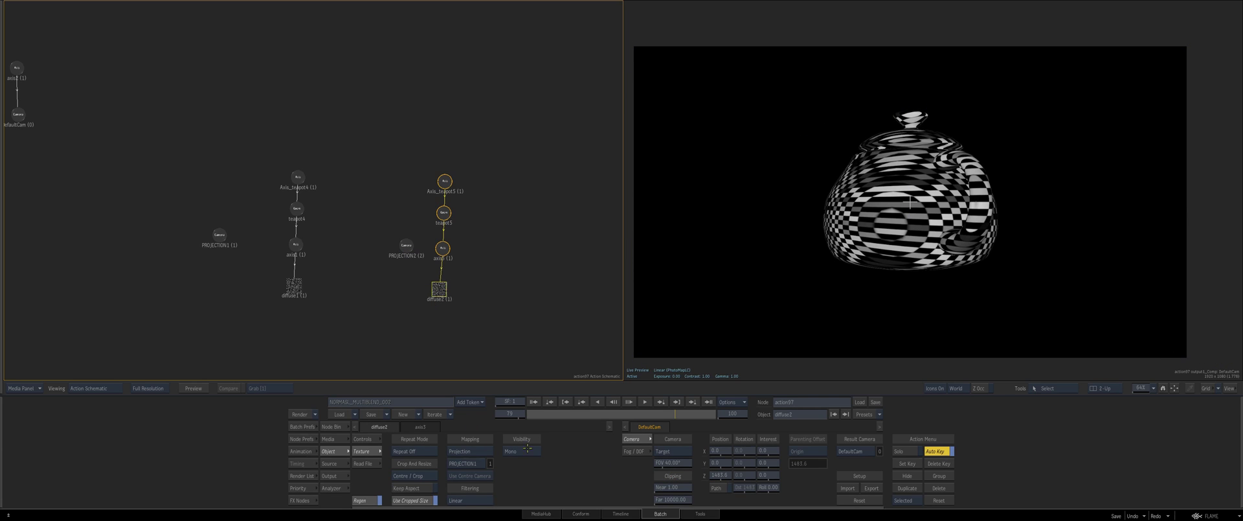
left_click(434, 235)
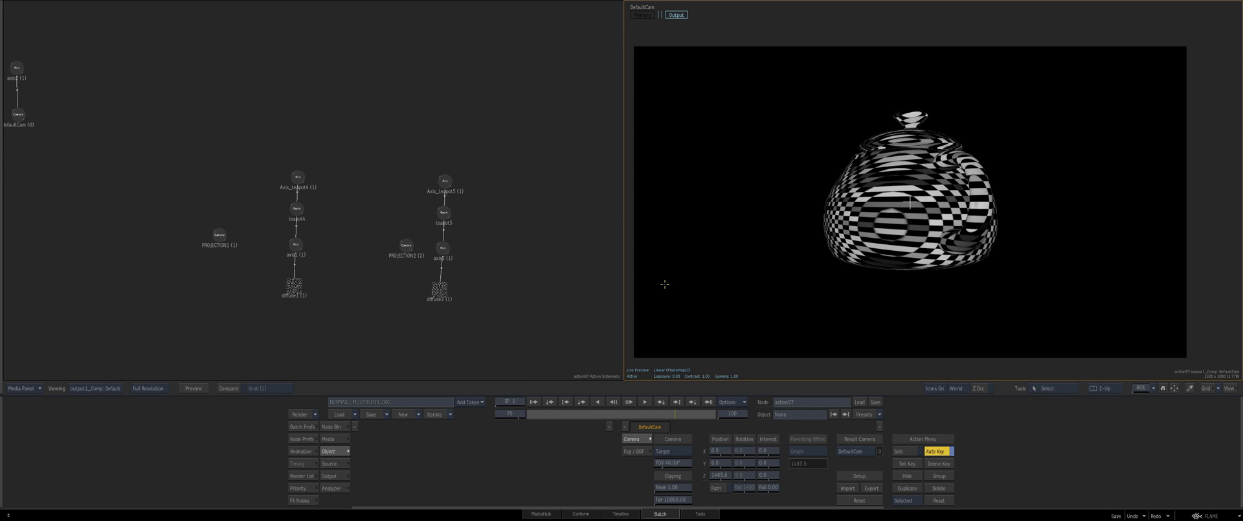
Reframe the schematic around the DefaultCam nodes and delete the PROJECTION2 camera.
left_click_drag(381, 187, 418, 178)
scroll(357, 167, "down", 2)
left_click_drag(108, 116, 112, 123)
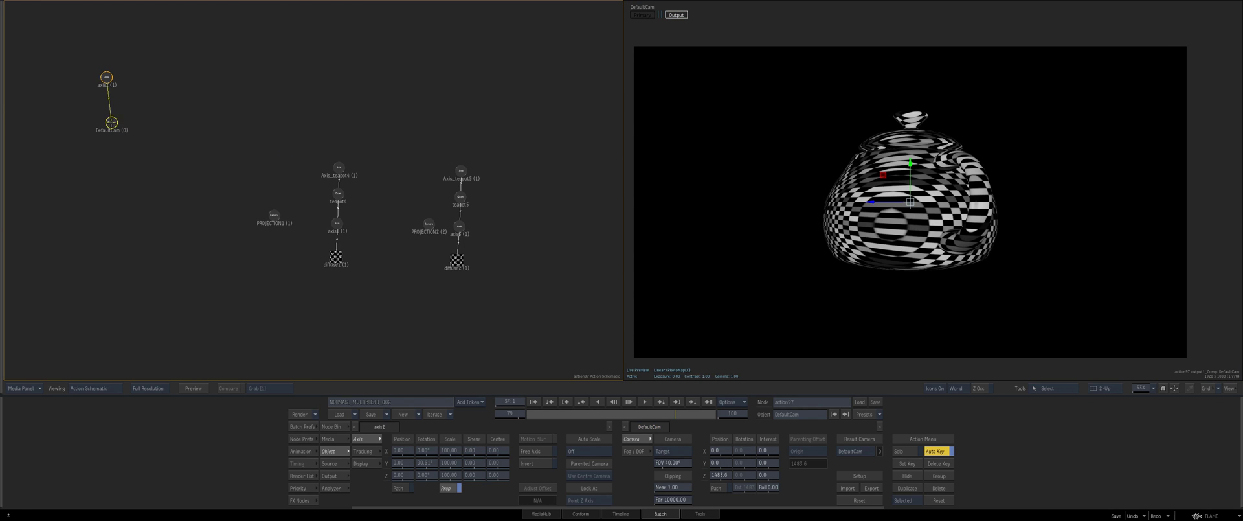
left_click_drag(429, 224, 416, 378)
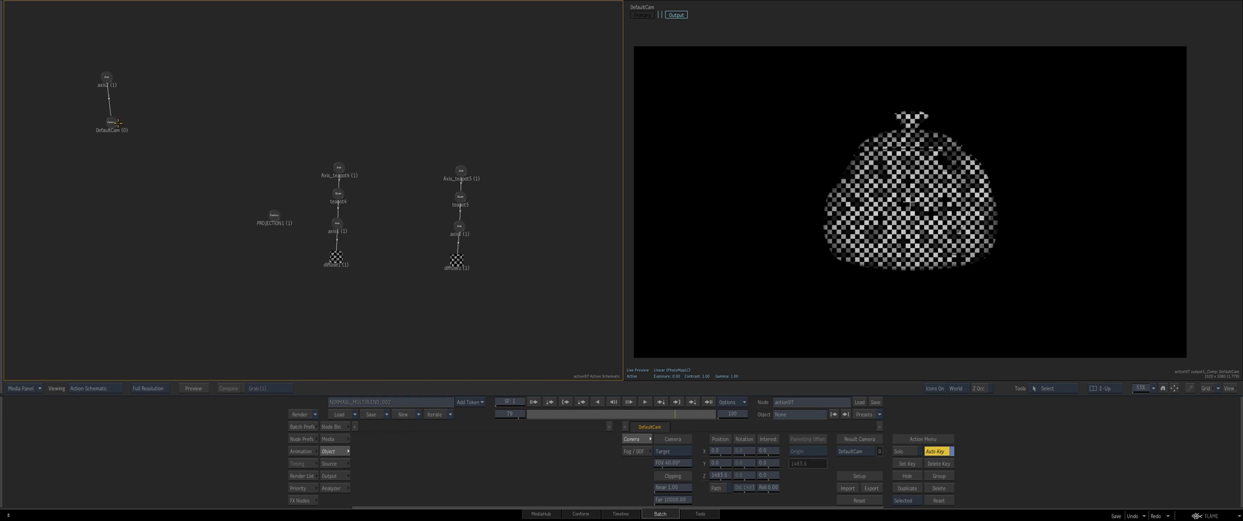
Undo the recent schematic changes, including the repositioning of the DefaultCam nodes and the deletion of PROJECTION2.
left_click_drag(107, 77, 112, 83)
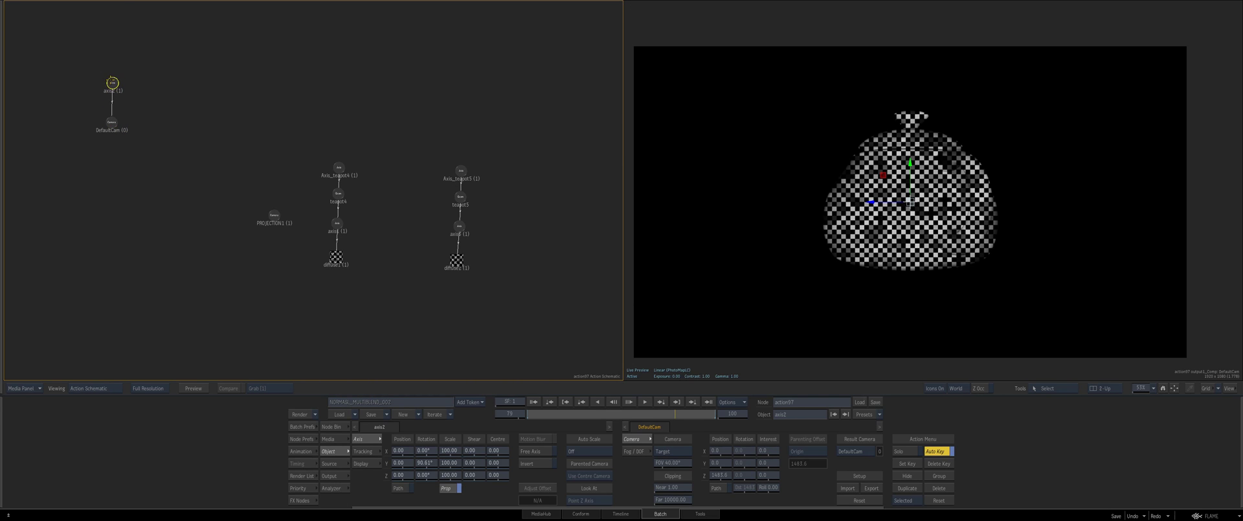
left_click(111, 121)
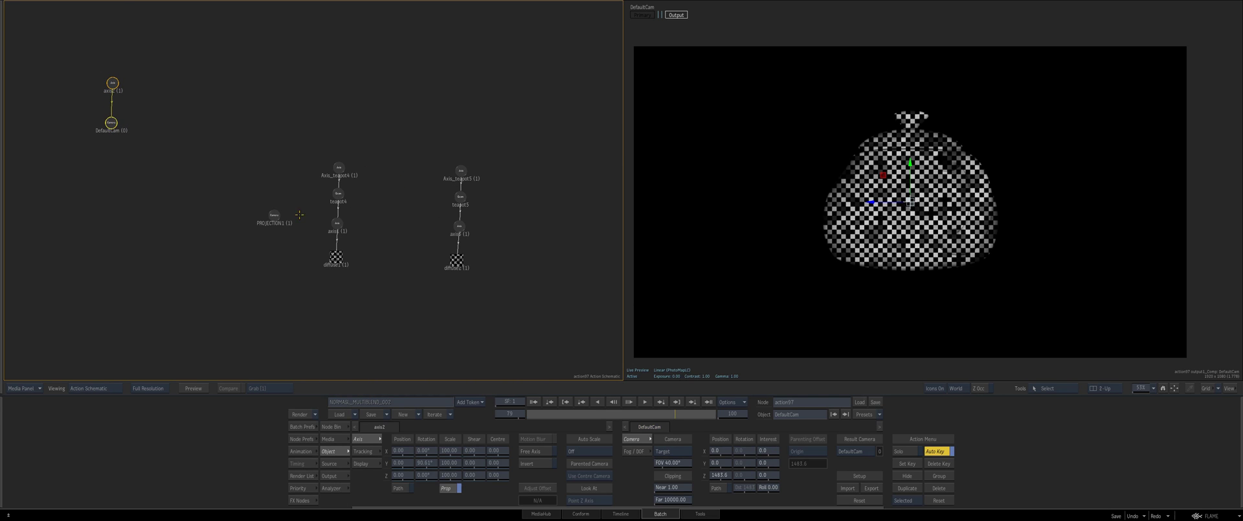
key("ctrl+z")
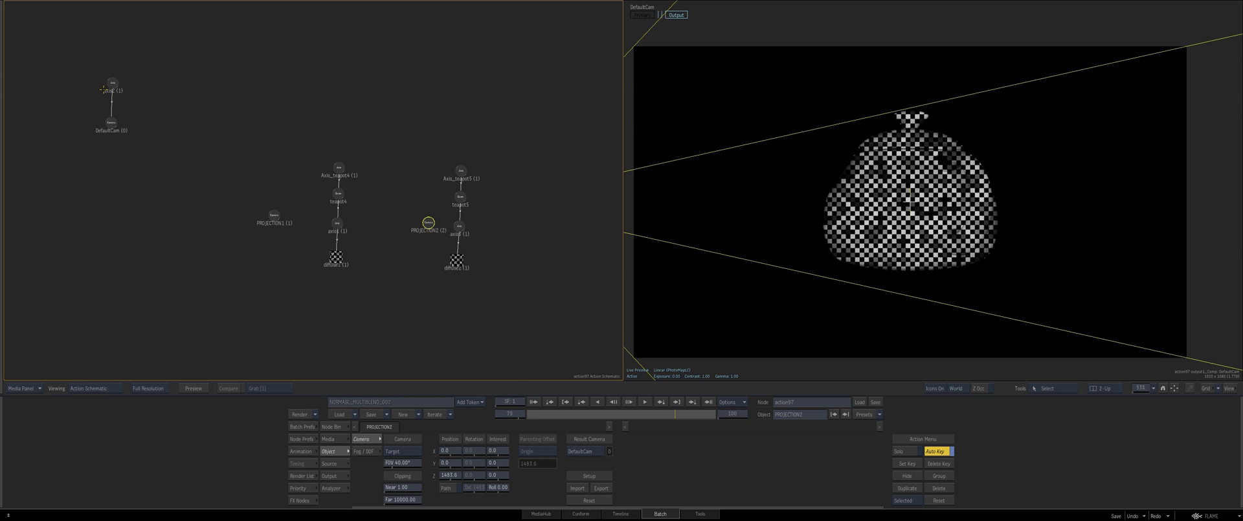
key("ctrl+z")
key("ctrl+z")
key("ctrl+z")
key("ctrl+z")
key("ctrl+z")
key("ctrl+z")
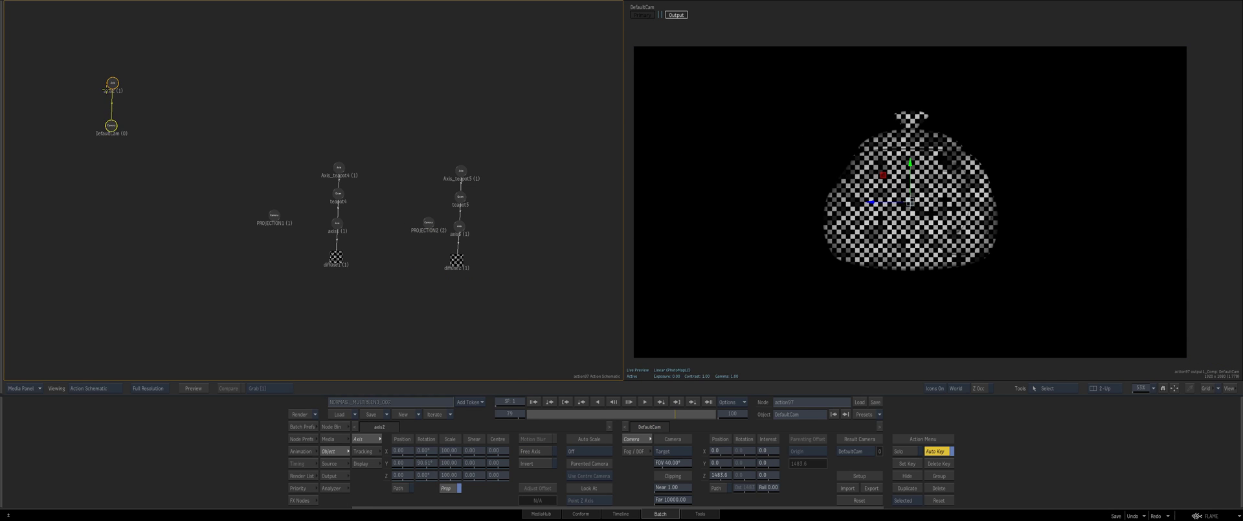
key("ctrl+z")
key("ctrl+z")
key("ctrl+z")
key("ctrl+z")
key("ctrl+z")
left_click_drag(162, 176, 162, 176)
left_click(160, 174)
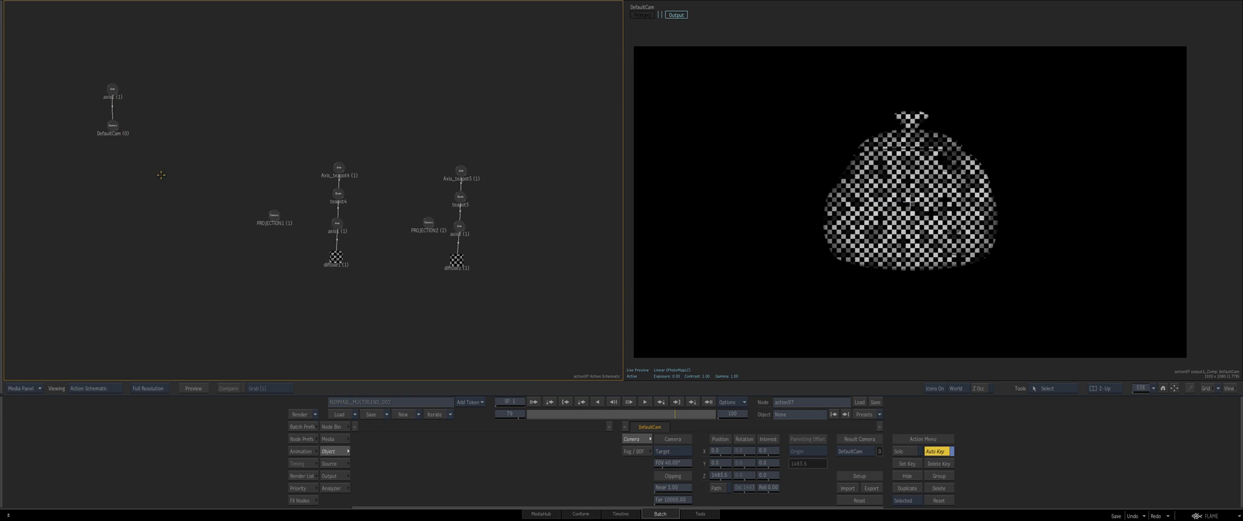
Duplicate the DefaultCam camera together with its parent axis and place the copy between the two teapot hierarchies.
left_click(112, 88)
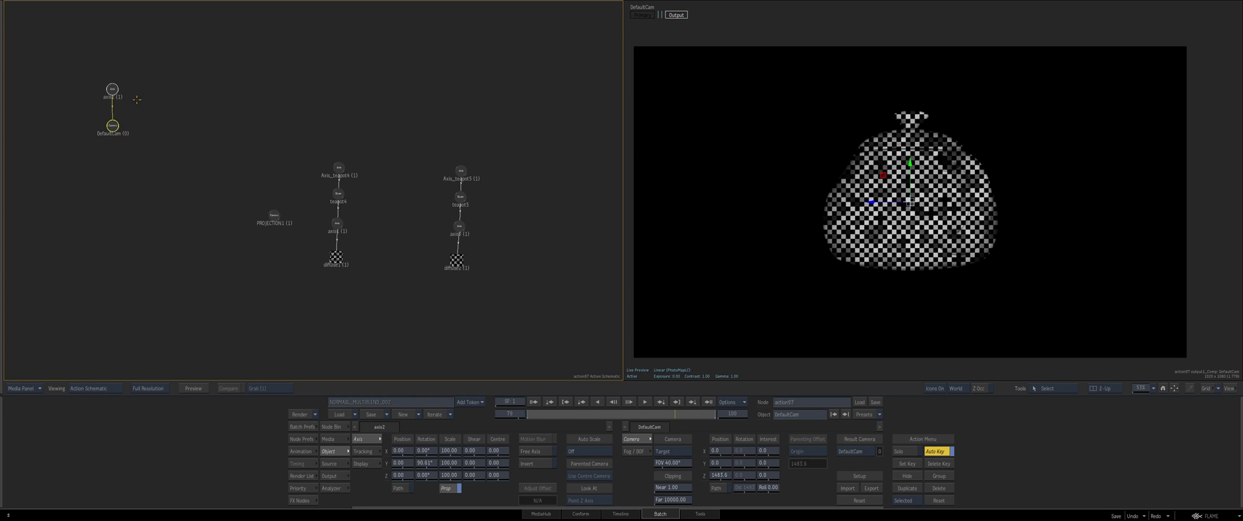
right_click(113, 91)
left_click(135, 131)
left_click_drag(139, 90, 402, 182)
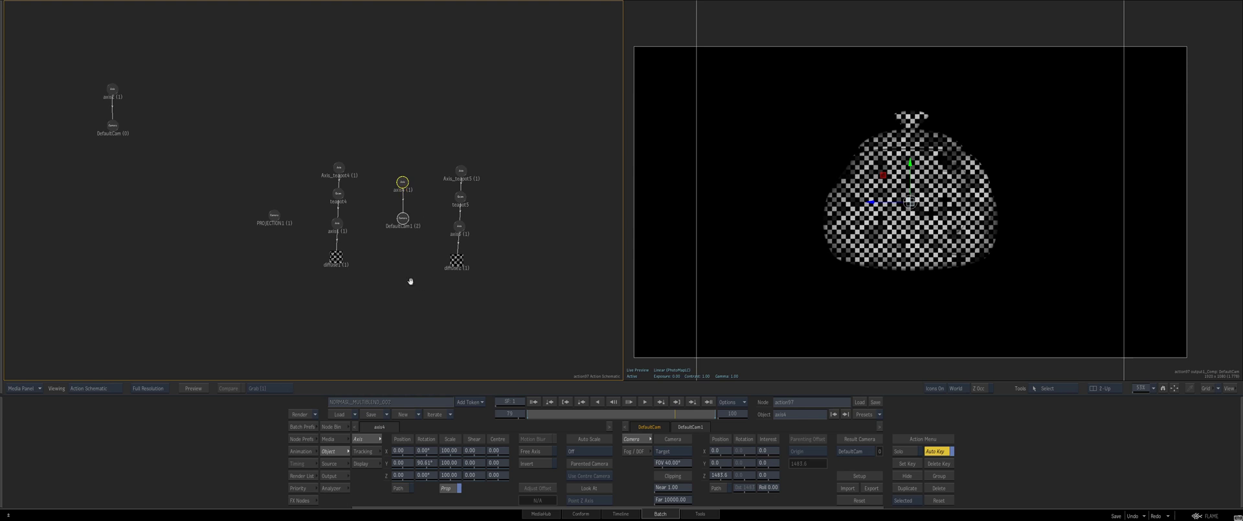
left_click_drag(408, 280, 406, 228)
Rename the copied camera PROJECTION2 and move it with its axis closer to the second teapot hierarchy.
left_click(430, 227)
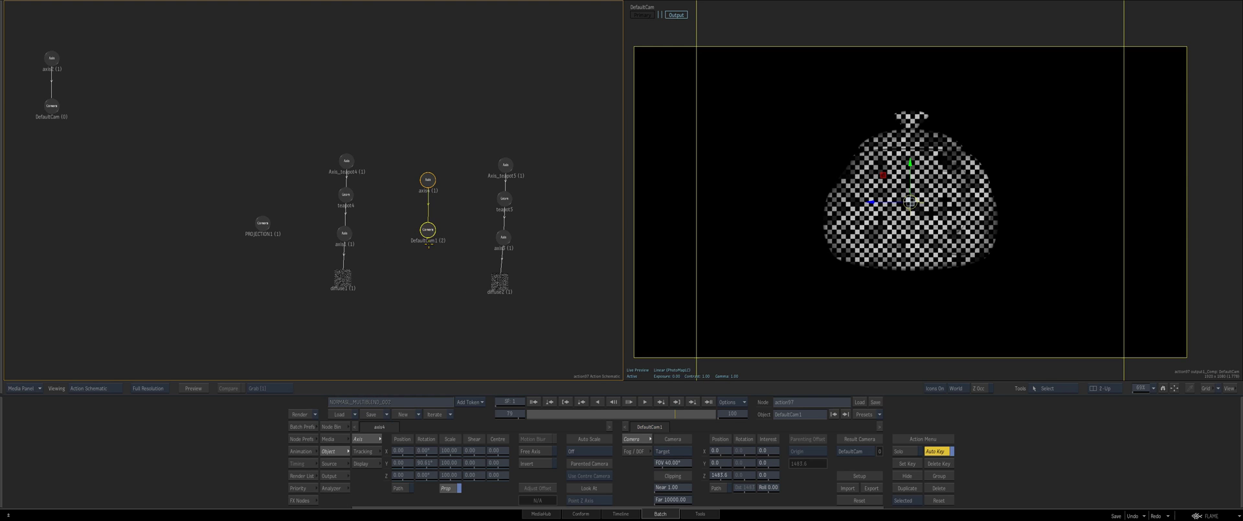
left_click(806, 417)
key("ctrl+a")
type("PROJECTION1")
key("Return")
left_click(463, 214)
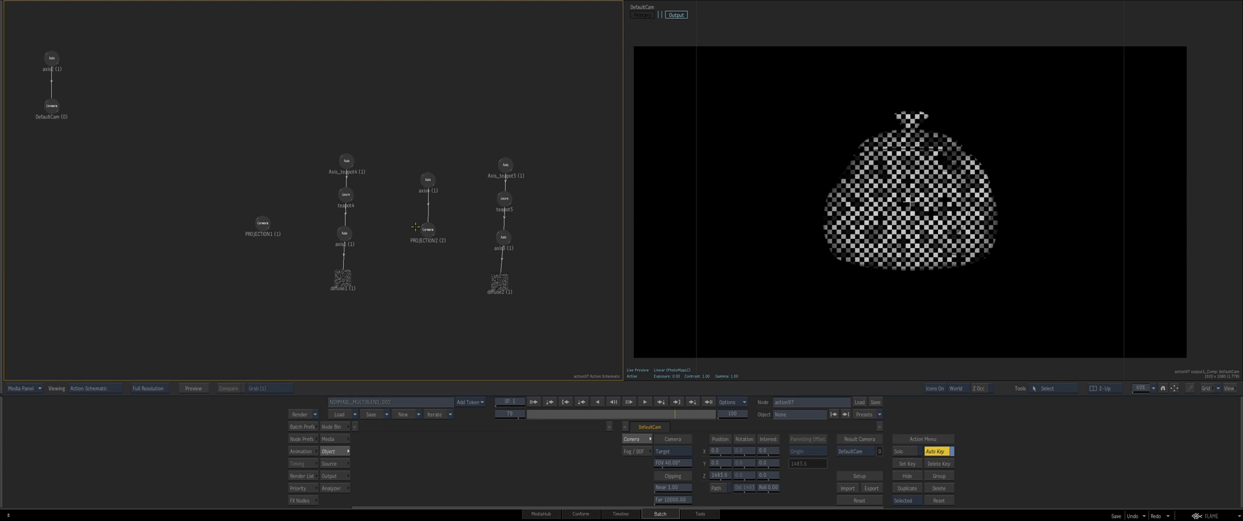
left_click_drag(428, 180, 448, 213)
left_click_drag(474, 282, 435, 281)
Go to frame 100 and delete the starting rotation keyframe from the animation of PROJECTION2's parent axis.
left_click(409, 261)
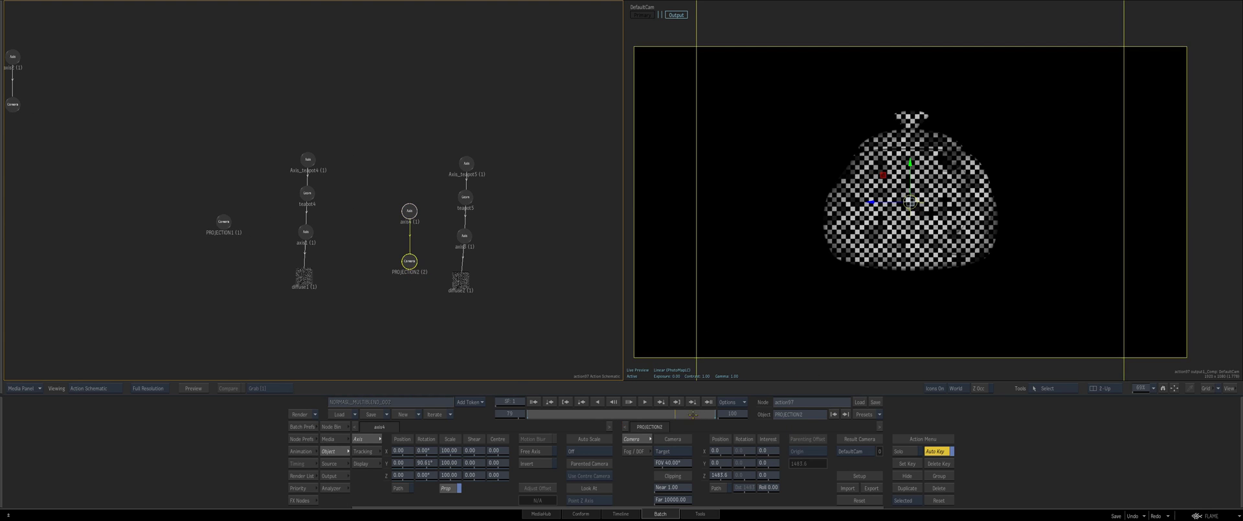
left_click_drag(693, 414, 715, 414)
left_click(302, 451)
key("f")
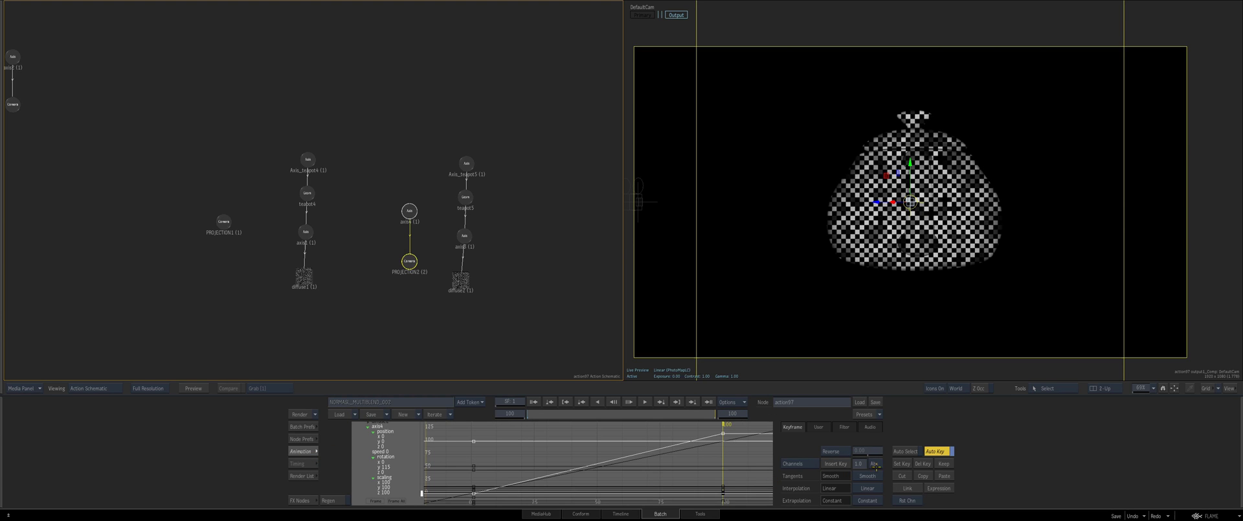
left_click(473, 491)
key("Delete")
left_click_drag(525, 288, 464, 285)
left_click(464, 285)
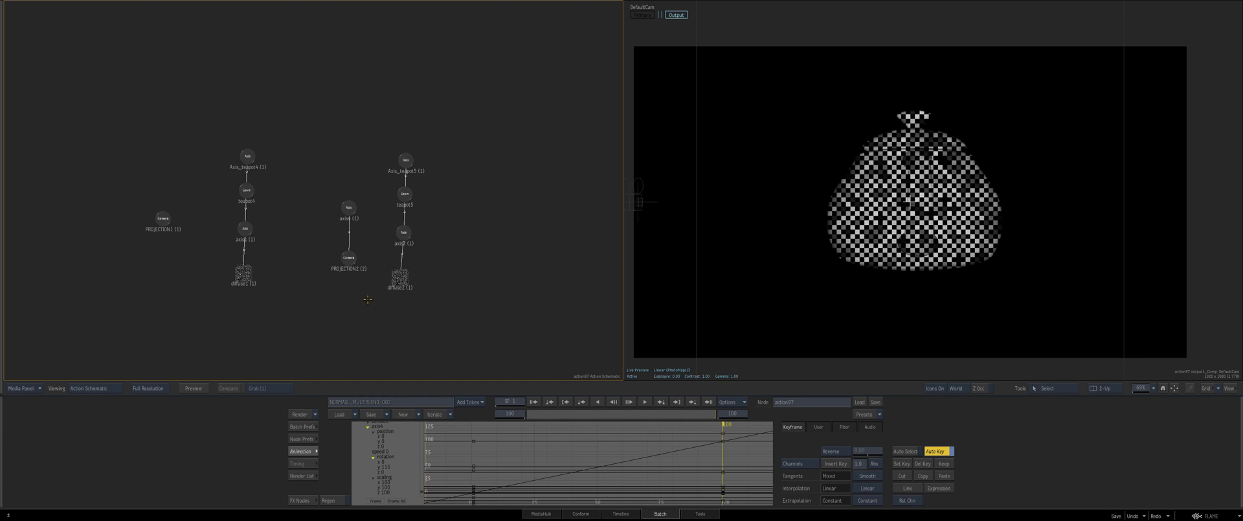
Check the second diffuse map's projection settings and arrange the projection camera nodes beside their teapot hierarchies.
double_click(399, 277)
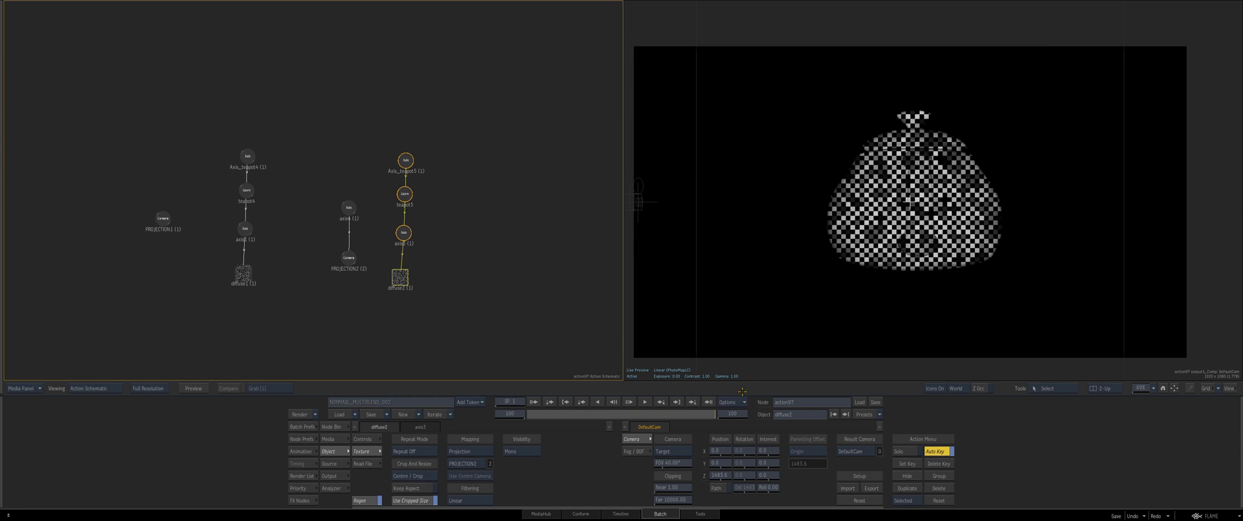
left_click_drag(412, 271, 363, 259)
left_click_drag(342, 205, 342, 215)
left_click_drag(246, 233, 343, 227)
left_click_drag(344, 227, 294, 240)
left_click_drag(293, 240, 234, 231)
left_click_drag(420, 211, 418, 214)
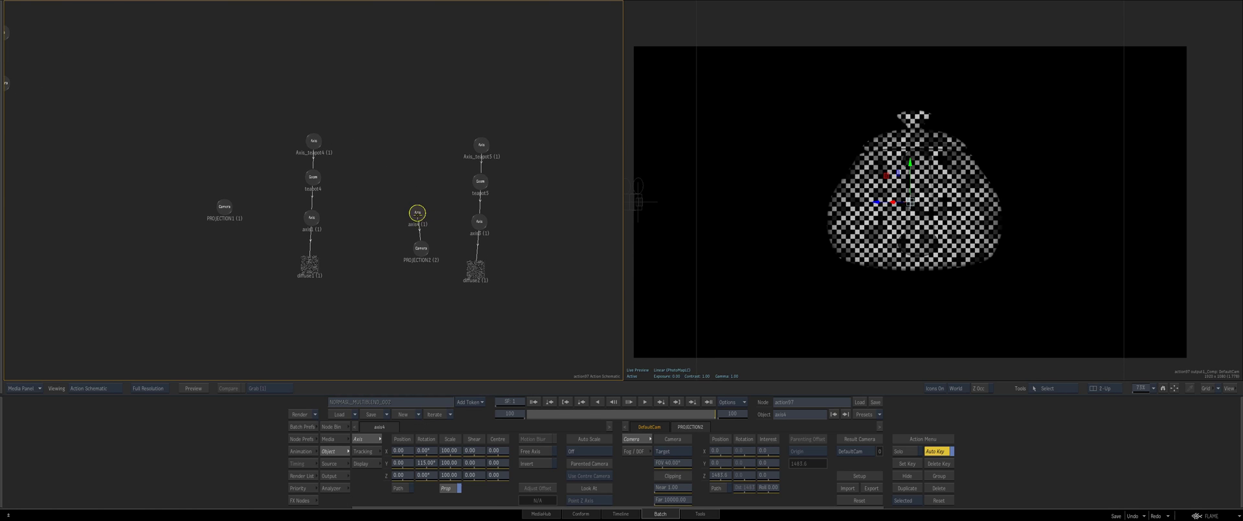
left_click_drag(221, 221, 273, 247)
left_click_drag(421, 221, 352, 219)
left_click_drag(392, 293, 392, 293)
Group the PROJECTION2 camera with its parent axis and rename the group PROJ2.
right_click(361, 220)
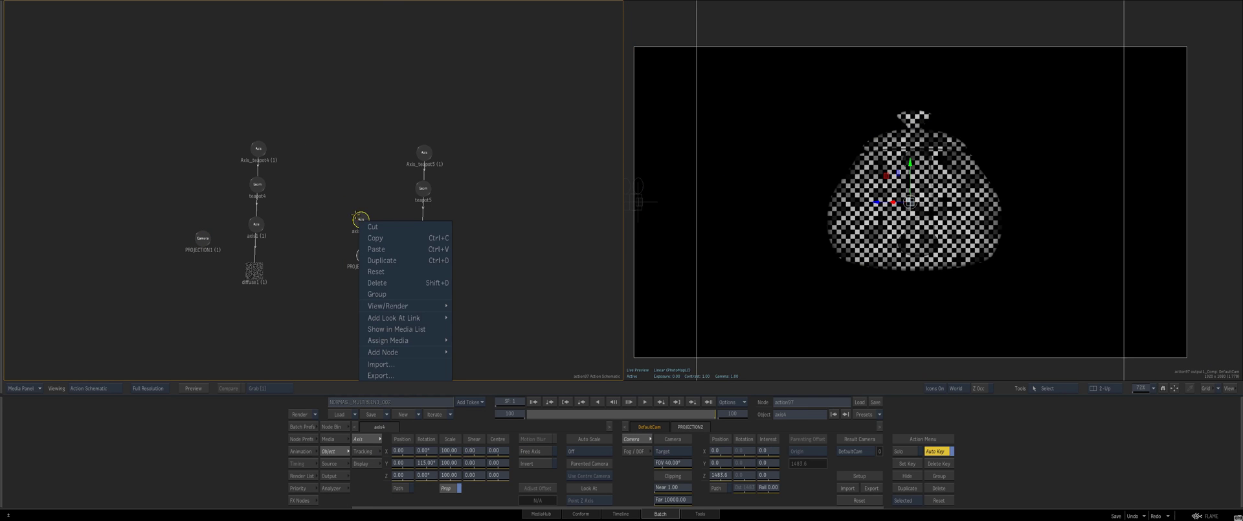
left_click(395, 283)
left_click_drag(361, 221, 368, 259)
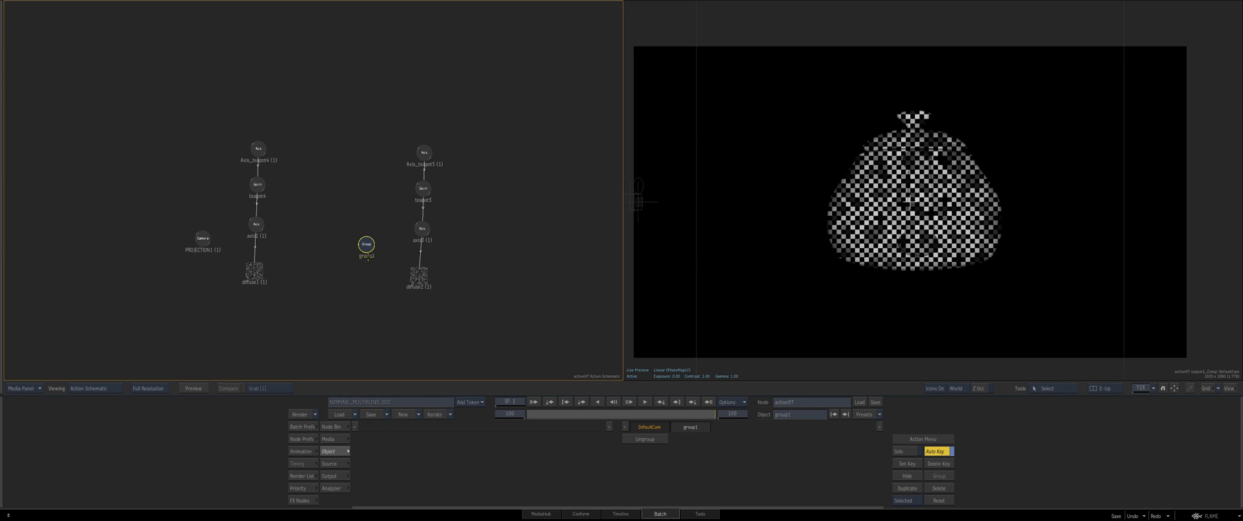
left_click(796, 413)
key("BackSpace")
key("Return")
left_click_drag(301, 273, 347, 257)
left_click(266, 223)
Review the overlapping teapot projections over the timeline back to frame 1, checking the first teapot's diffuse map.
left_click(435, 233)
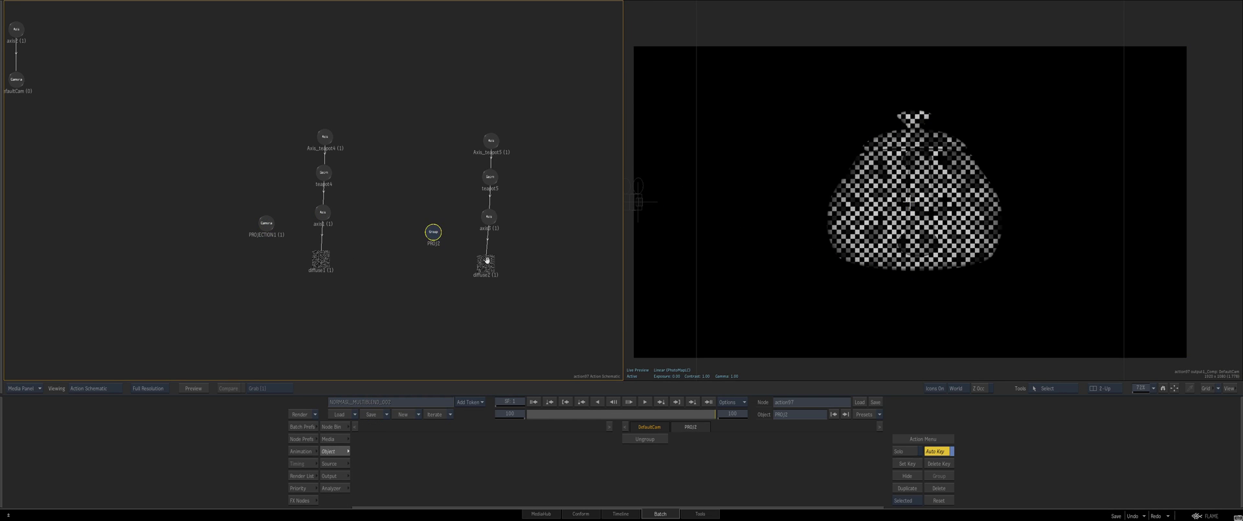
left_click_drag(487, 261, 392, 248)
left_click(338, 219)
left_click_drag(700, 412, 728, 413)
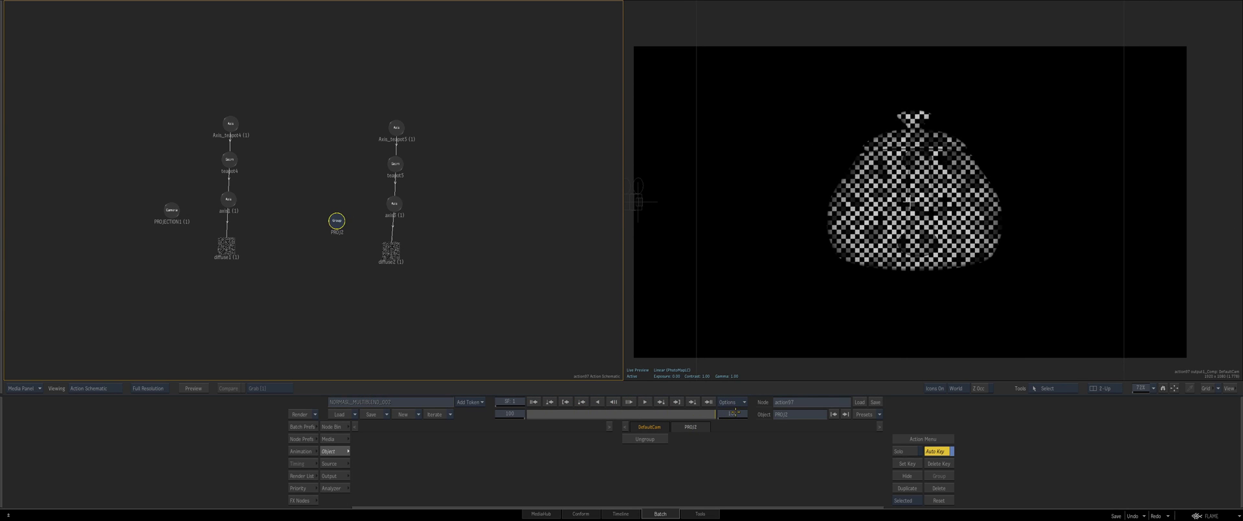
left_click(227, 247)
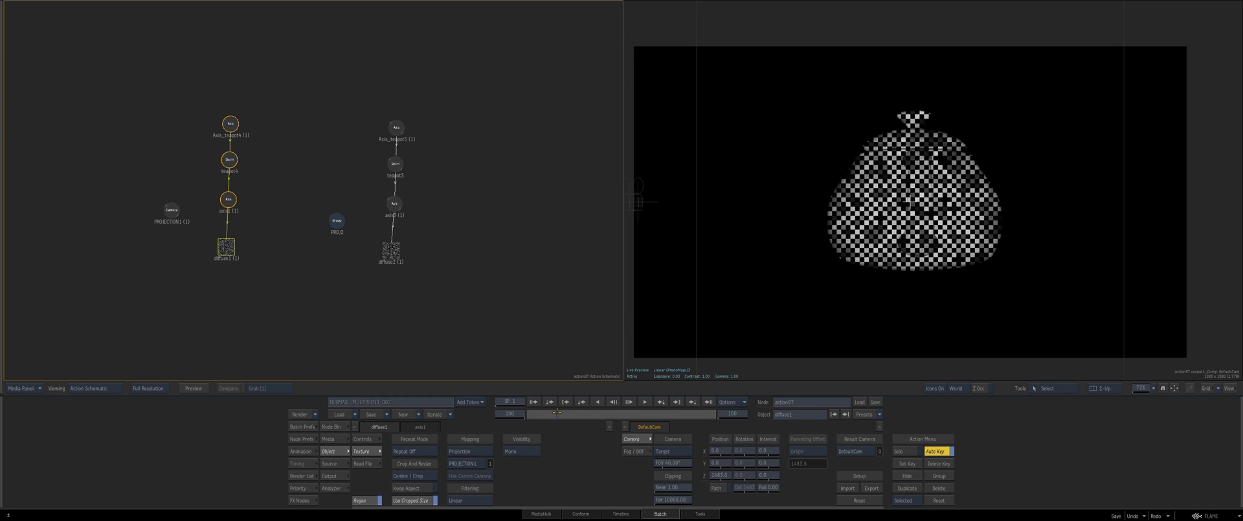
left_click_drag(556, 412, 511, 401)
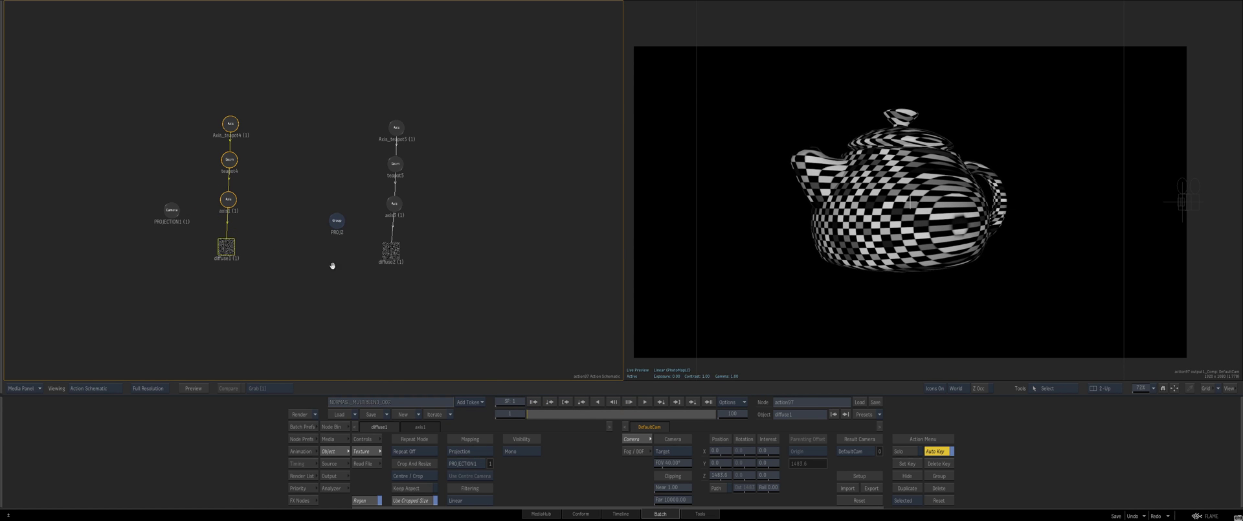
Hide the teapot5 geometry and scrub to an early frame showing the first teapot's projection at an angle.
left_click(393, 166)
key("h")
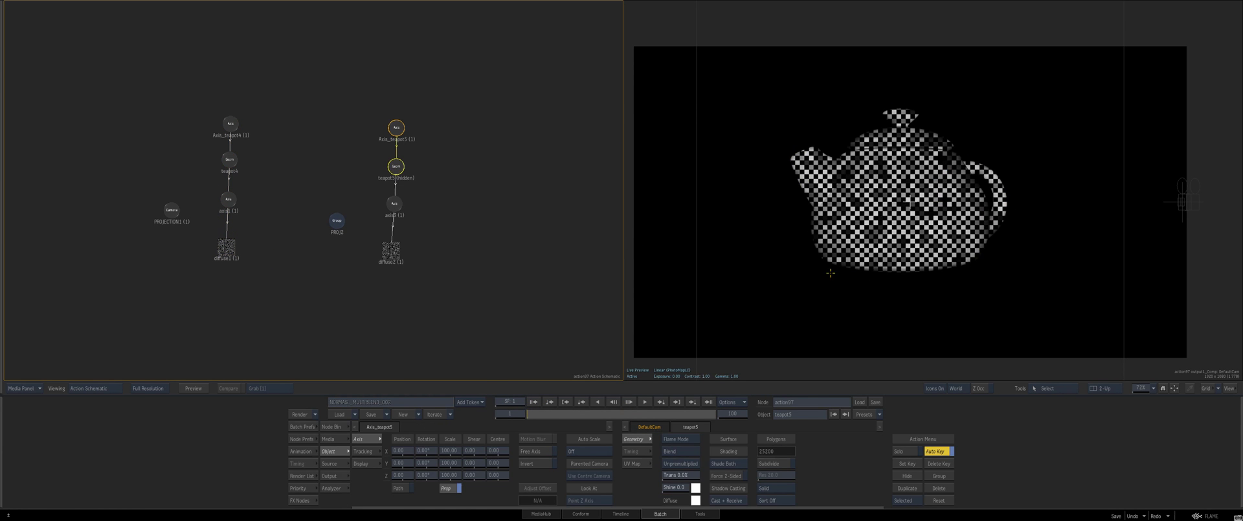
left_click_drag(543, 417, 568, 400)
left_click(555, 416)
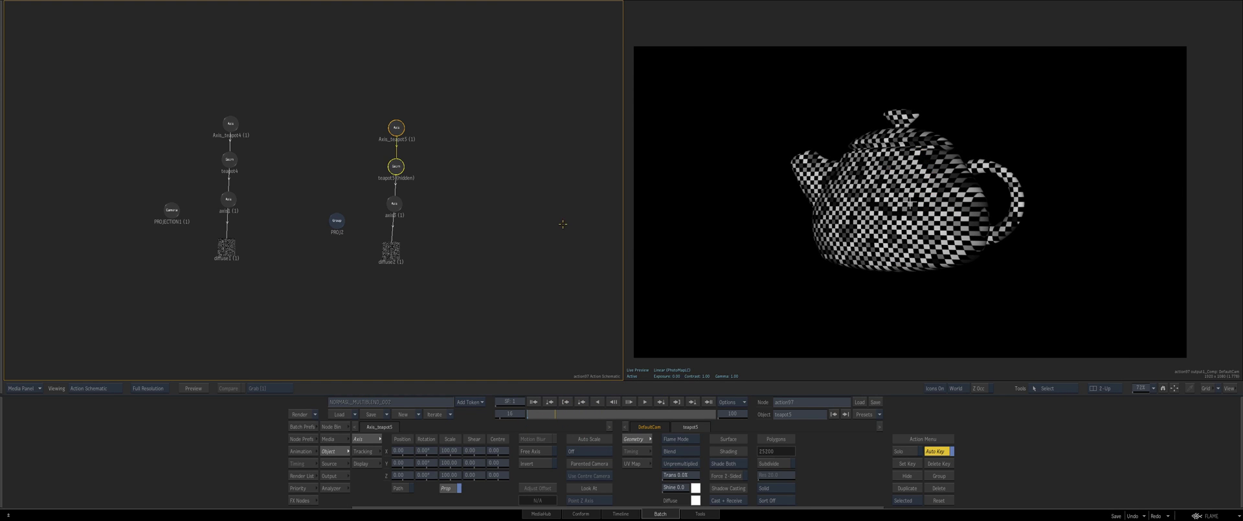
Examine the projection settings of both teapots' diffuse maps and tidy the nodes around the PROJ2 group.
left_click_drag(224, 248, 224, 252)
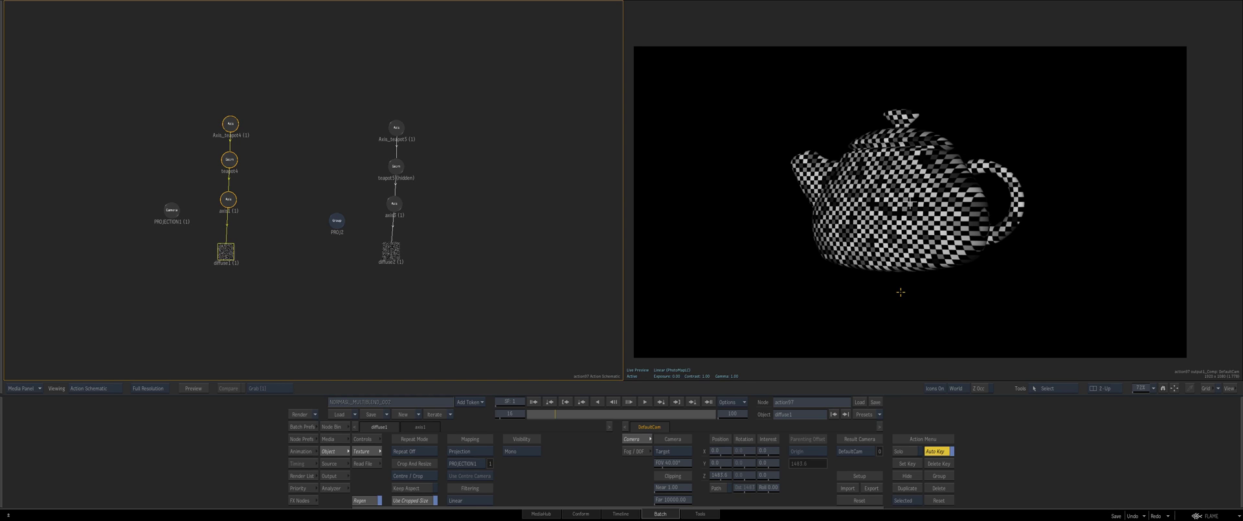
left_click_drag(335, 237, 343, 216)
left_click(377, 256)
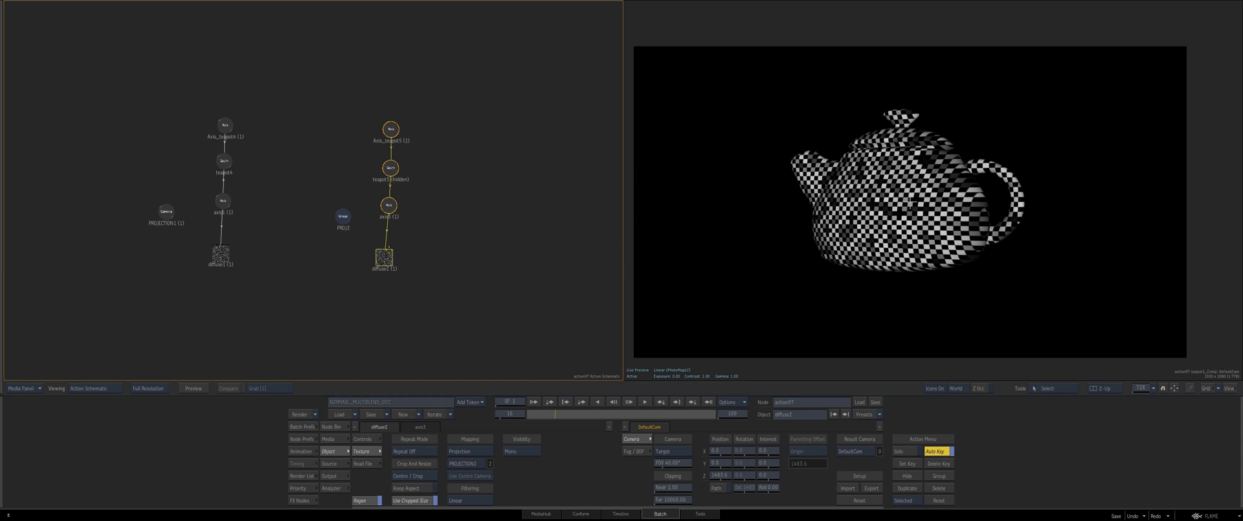
left_click_drag(383, 257, 378, 259)
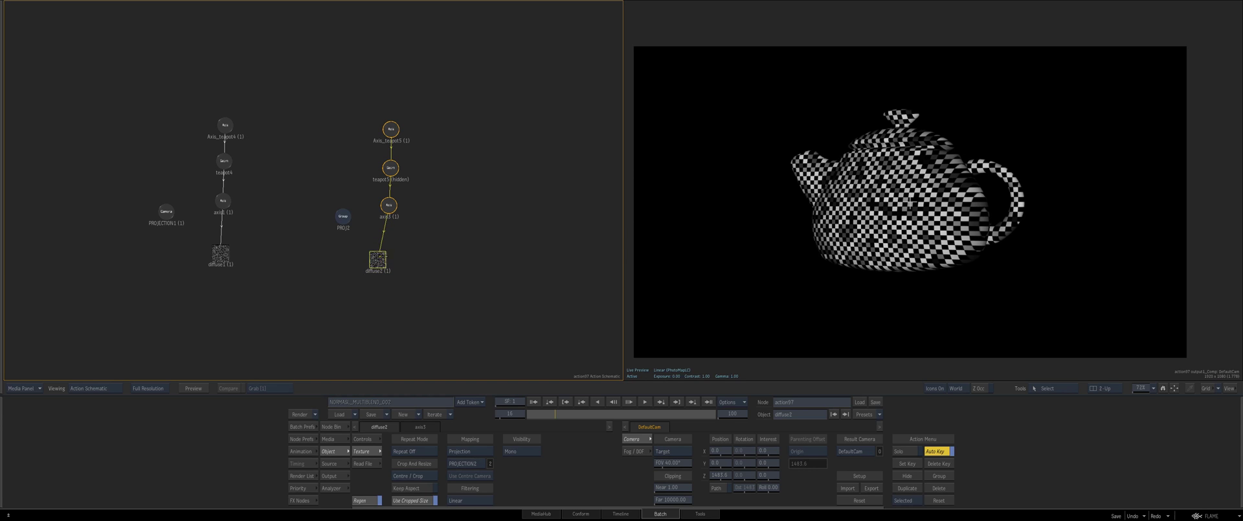
Copy the output1 render layer in the output settings and make the original output1 the current layer.
left_click(331, 475)
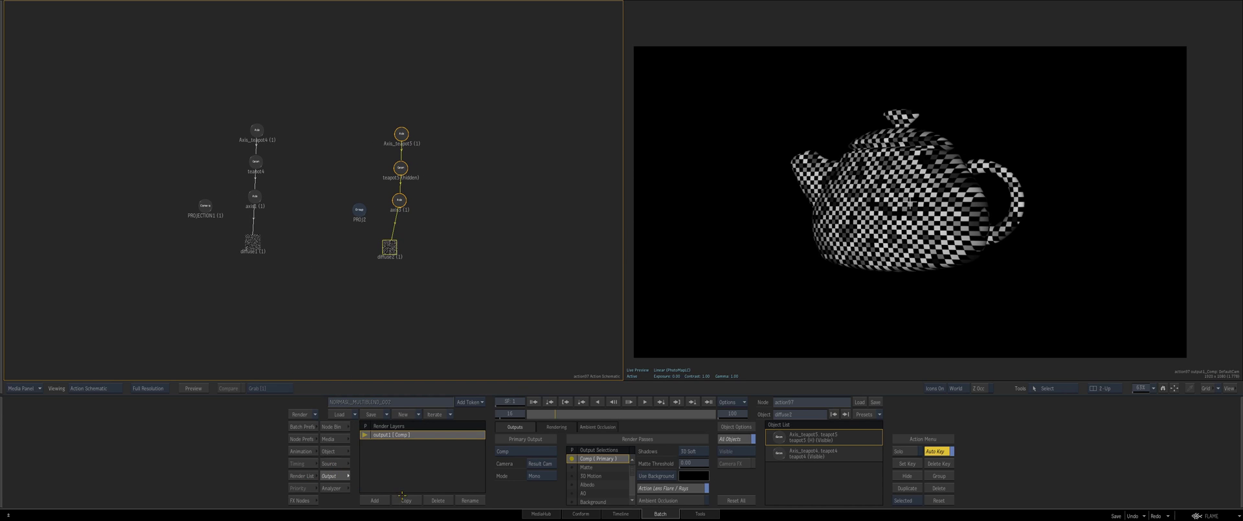
left_click(402, 497)
left_click(391, 435)
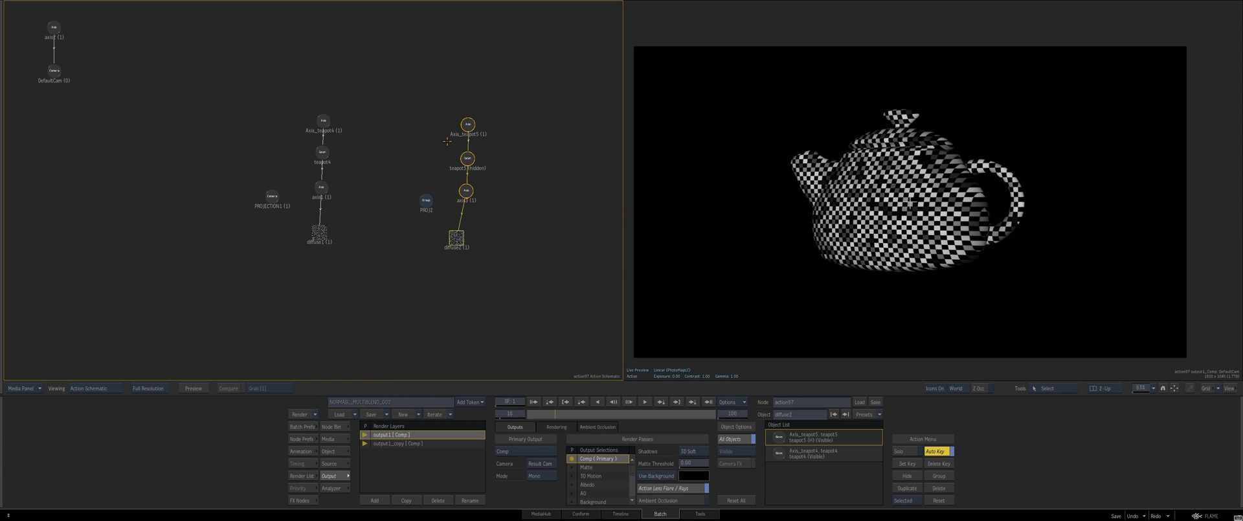
Exclude teapot5 from the output1 render layer with the Edit Output tool and unhide the teapot5 geometry.
key("shift+o")
left_click(465, 162)
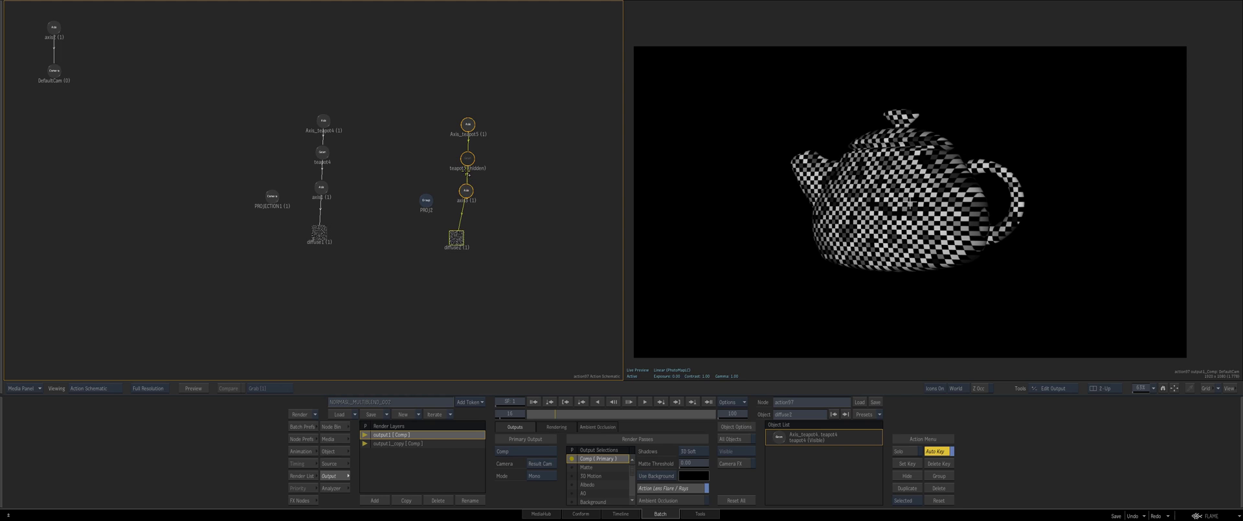
key("shift+h")
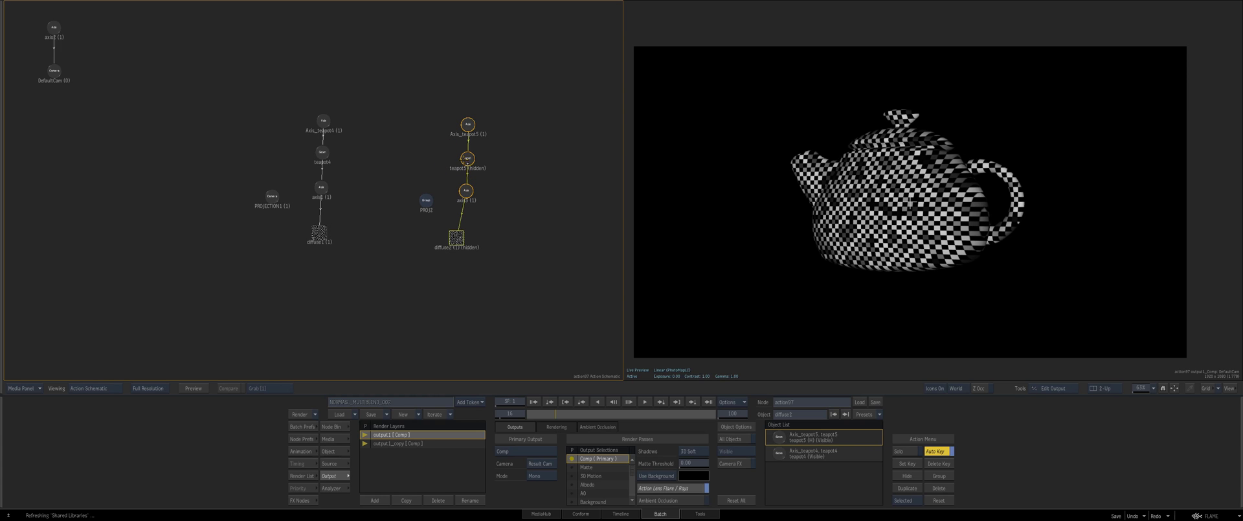
key("shift+h")
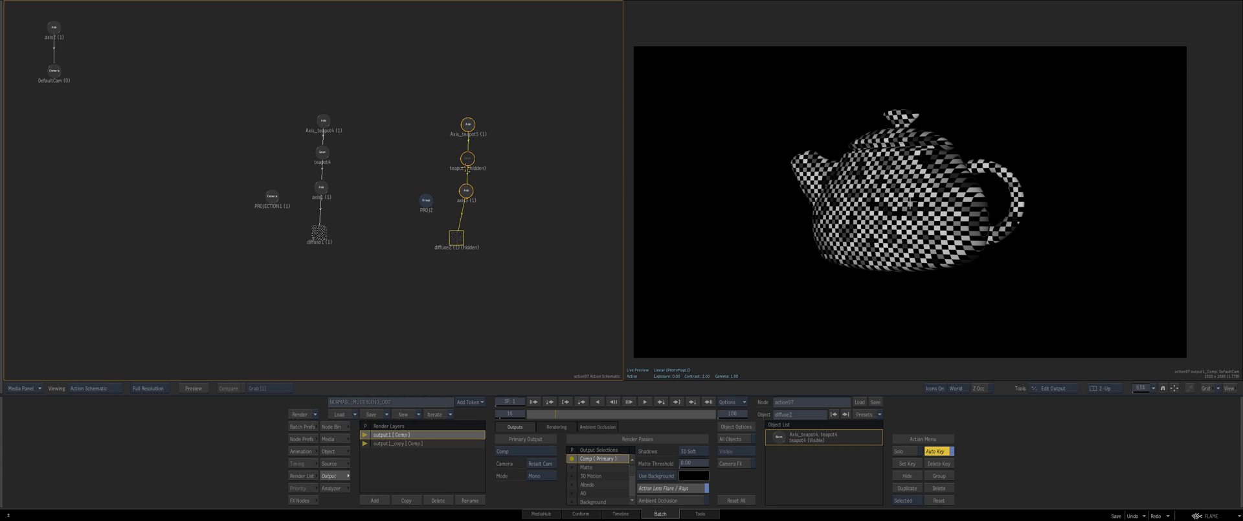
key("shift+h")
key("shift+h")
left_click(426, 200)
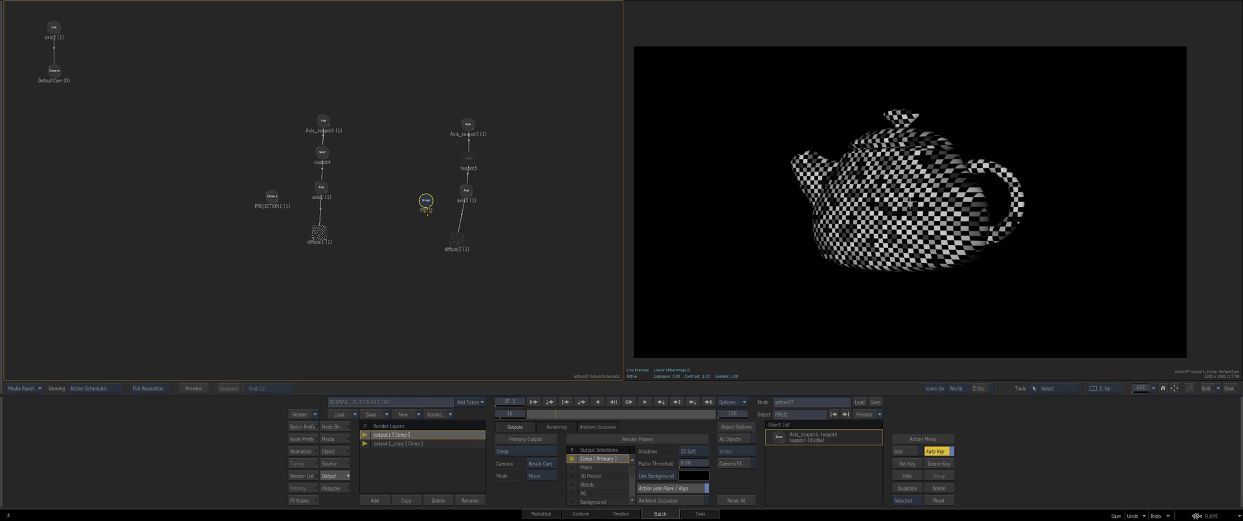
left_click(366, 252)
Show the output1_copy render layer in the result view and compare its object list with output1's.
mouse_move(447, 325)
left_mouse_down()
mouse_move(385, 321)
mouse_move(424, 324)
left_mouse_up()
left_click(421, 443)
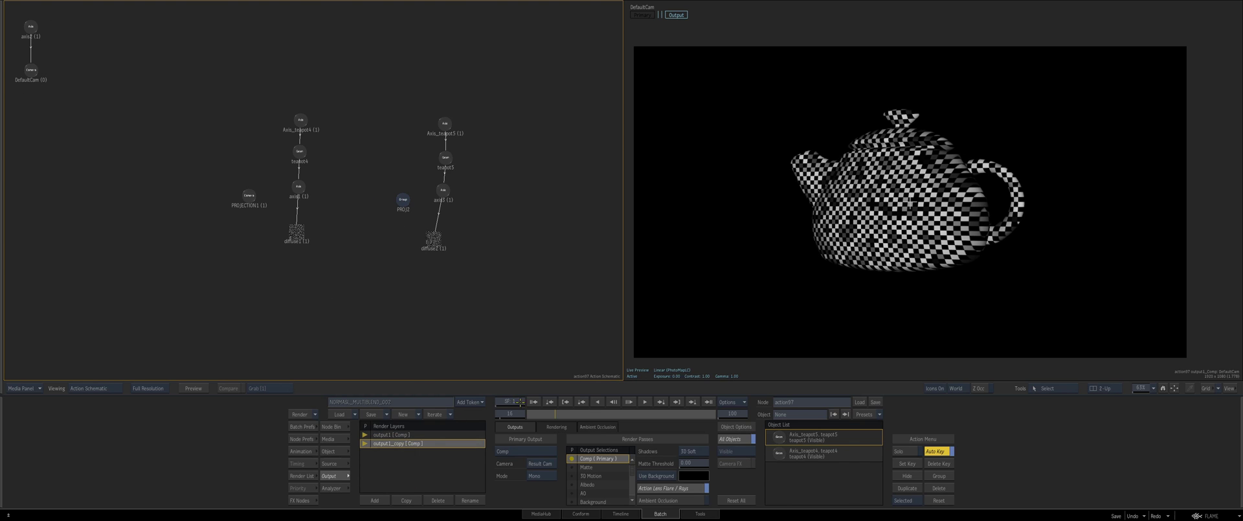
left_click(873, 301)
left_click(402, 445)
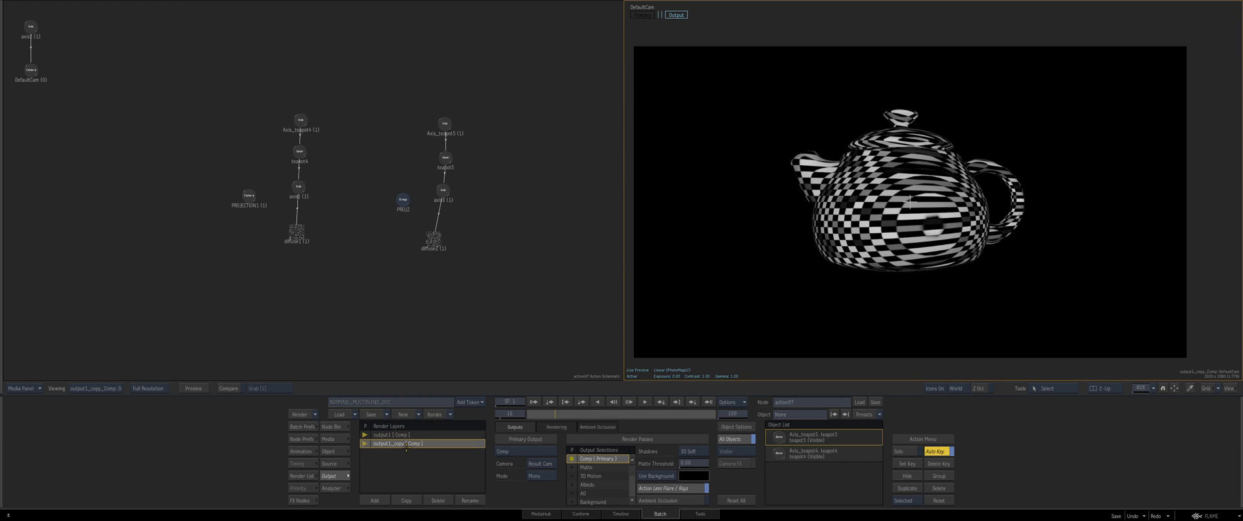
left_click(397, 435)
left_click(395, 444)
left_click(395, 436)
Exclude teapot4 from the output1_copy render layer with the Edit Output tool.
left_click(396, 443)
key("o")
left_click(300, 155)
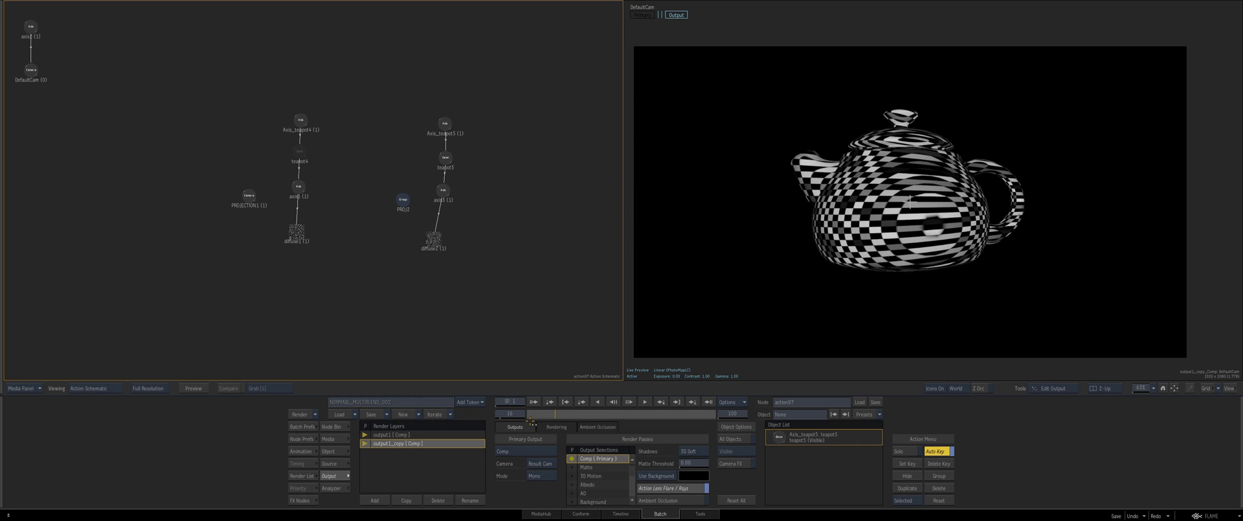
left_click(720, 365)
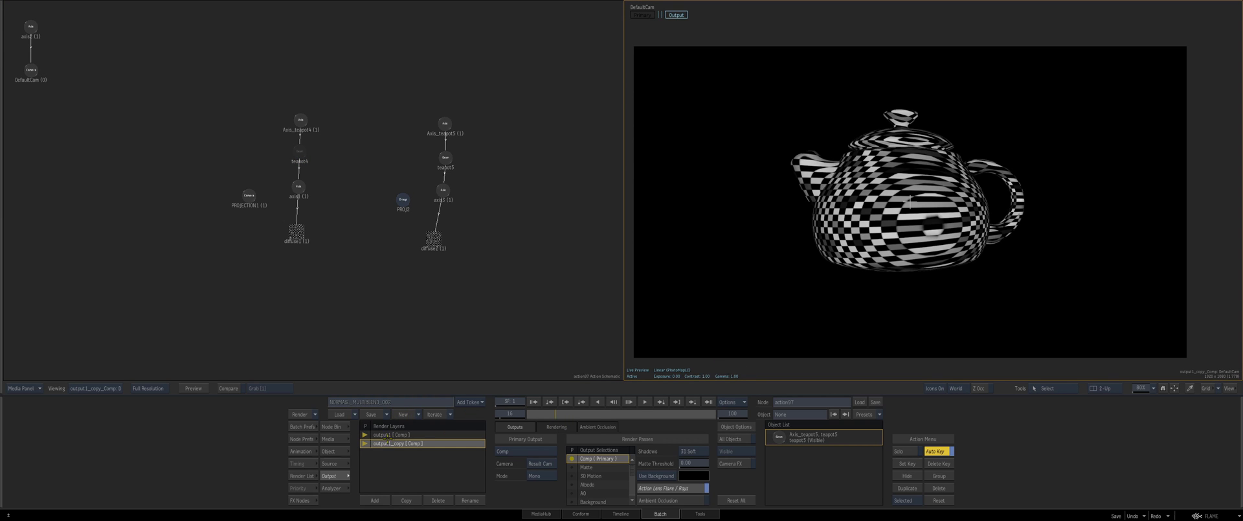
Rename the output1 render layer, which contains teapot4, as PROJ1.
left_click(390, 434)
left_click(391, 442)
left_click(375, 435)
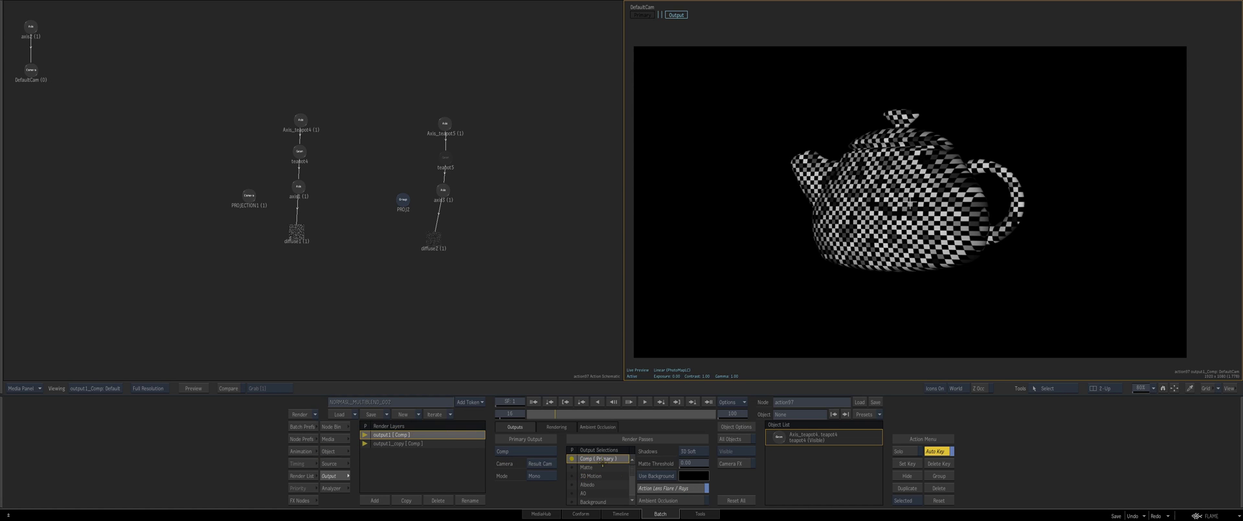
left_click(458, 501)
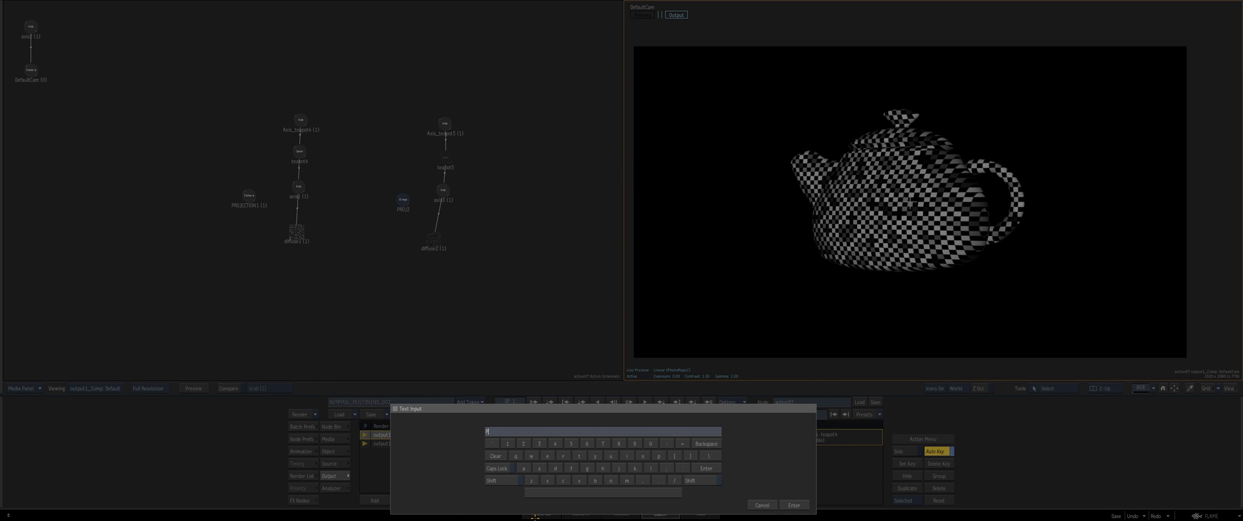
type("PROJ1")
key("Return")
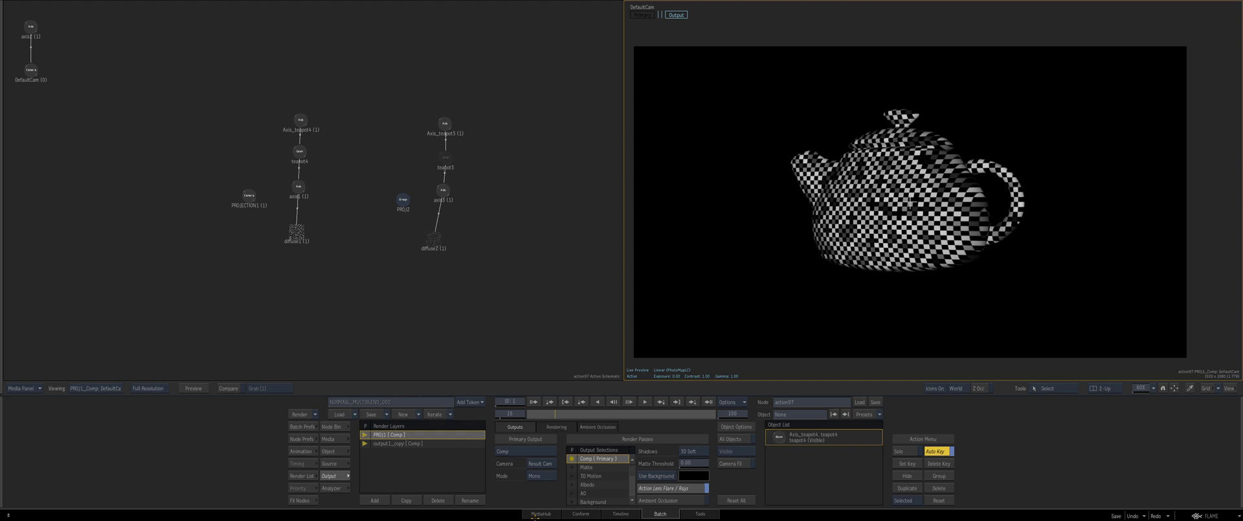
Rename the output1_copy render layer as PROJ2.
left_click(398, 443)
left_click(470, 499)
type("PROJ2")
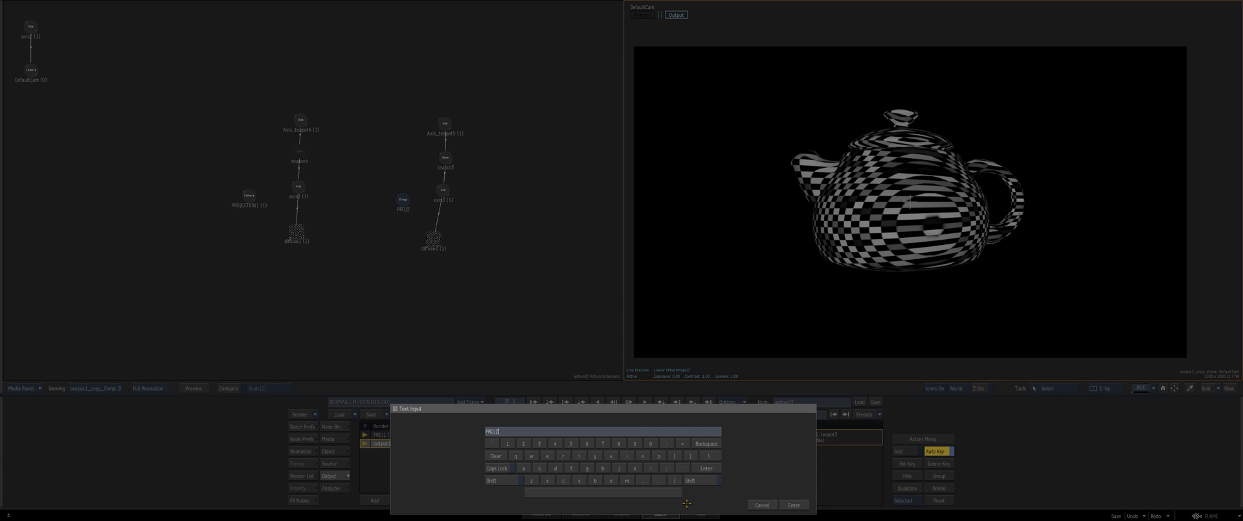
key("Return")
Compare the PROJ1 and PROJ2 render layers in the result view to check which teapot each one renders.
left_click(389, 434)
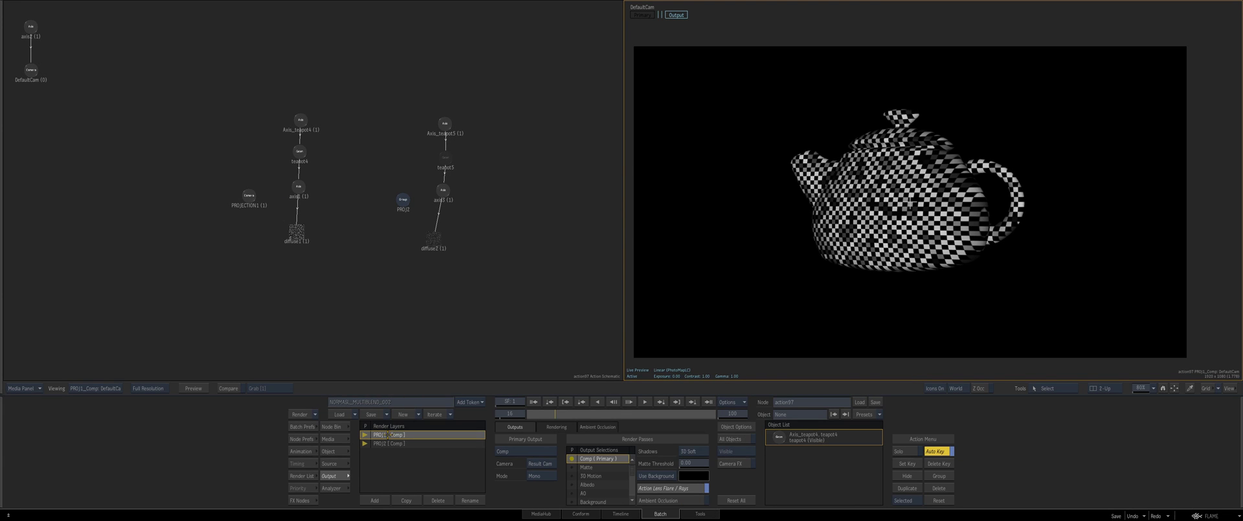
left_click(390, 443)
left_click(392, 434)
left_click(392, 444)
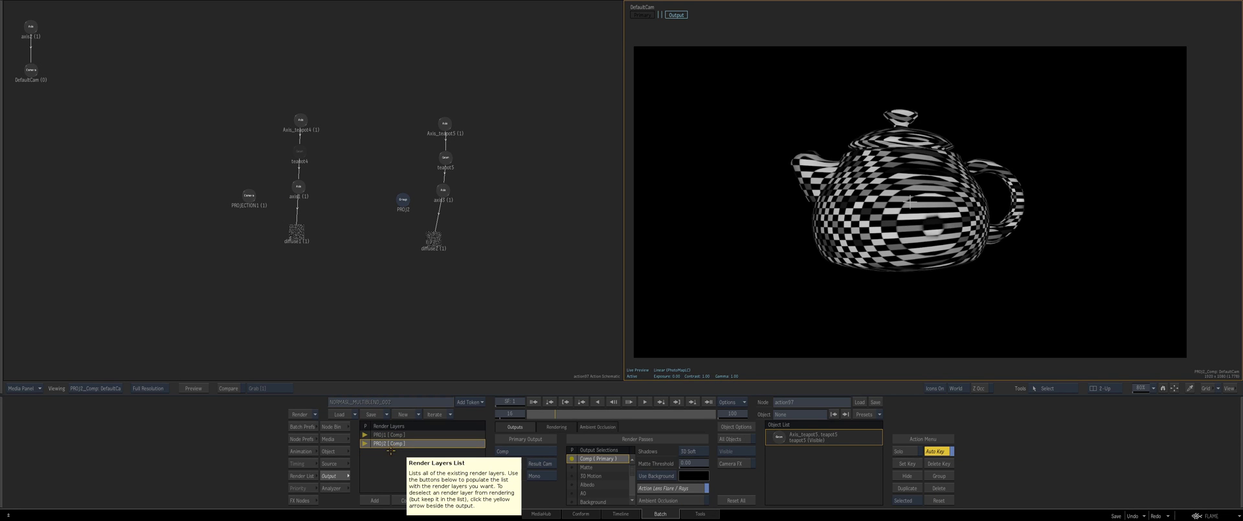
left_click(391, 434)
left_click(393, 443)
left_click(392, 434)
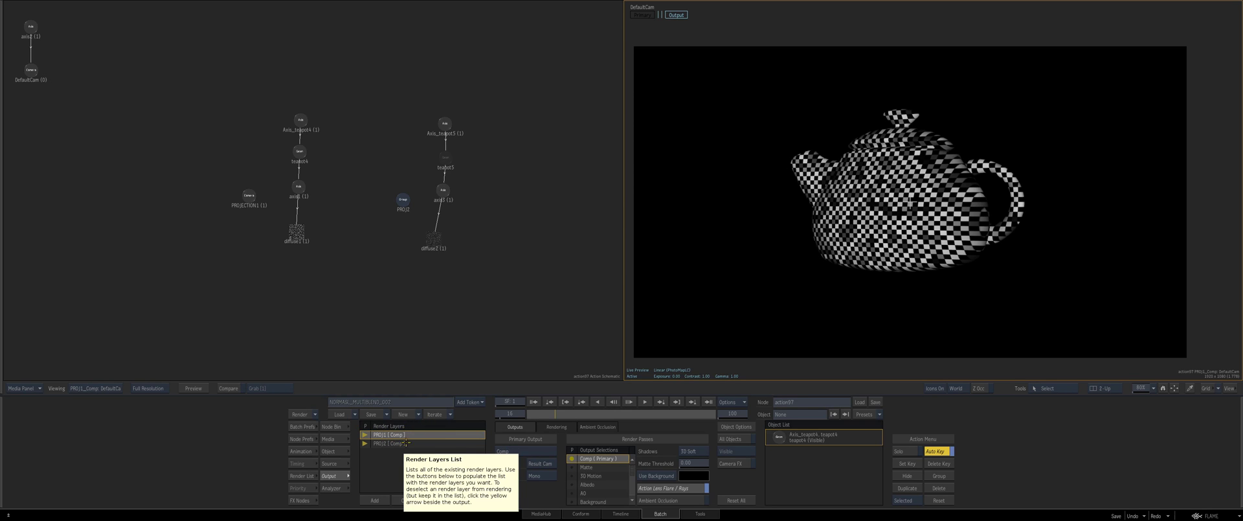
Swap the two render layers' names, naming the teapot4 layer PROJ2 and the teapot5 layer PROJ1.
left_click(440, 499)
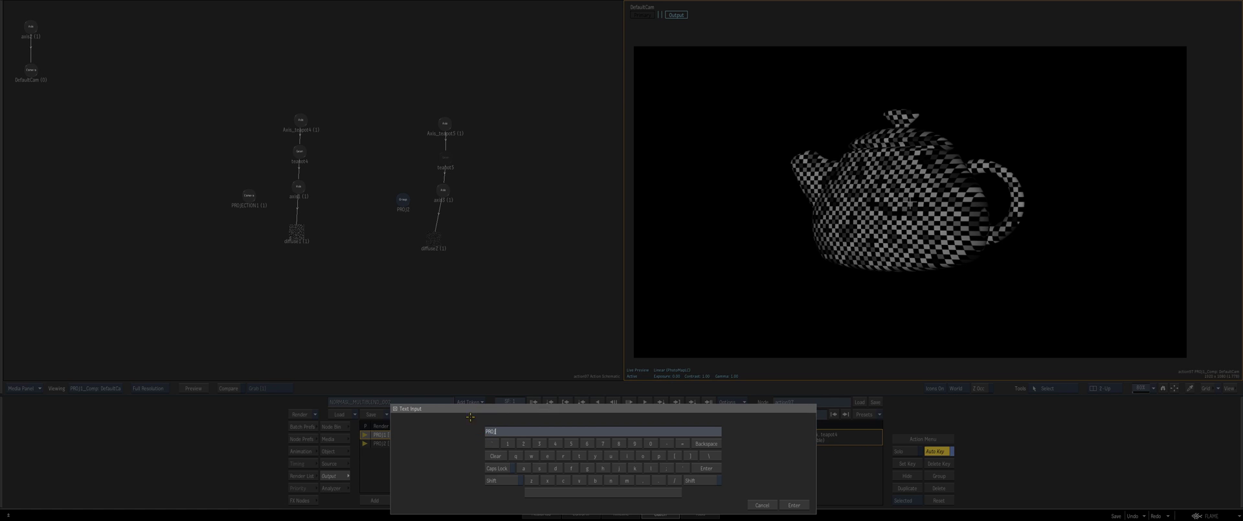
left_click(791, 504)
left_click(405, 445)
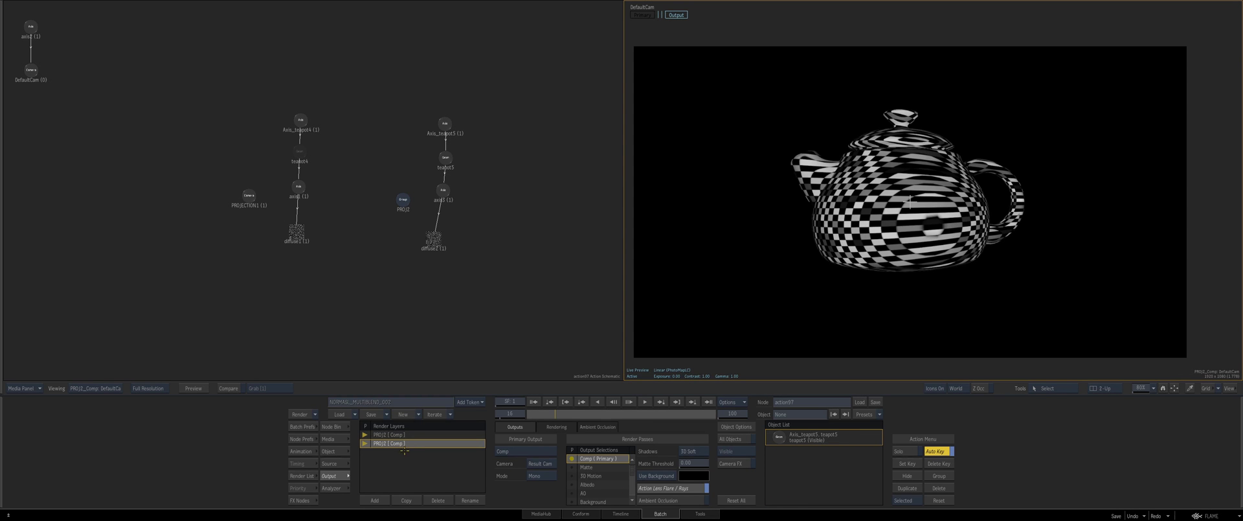
left_click(467, 498)
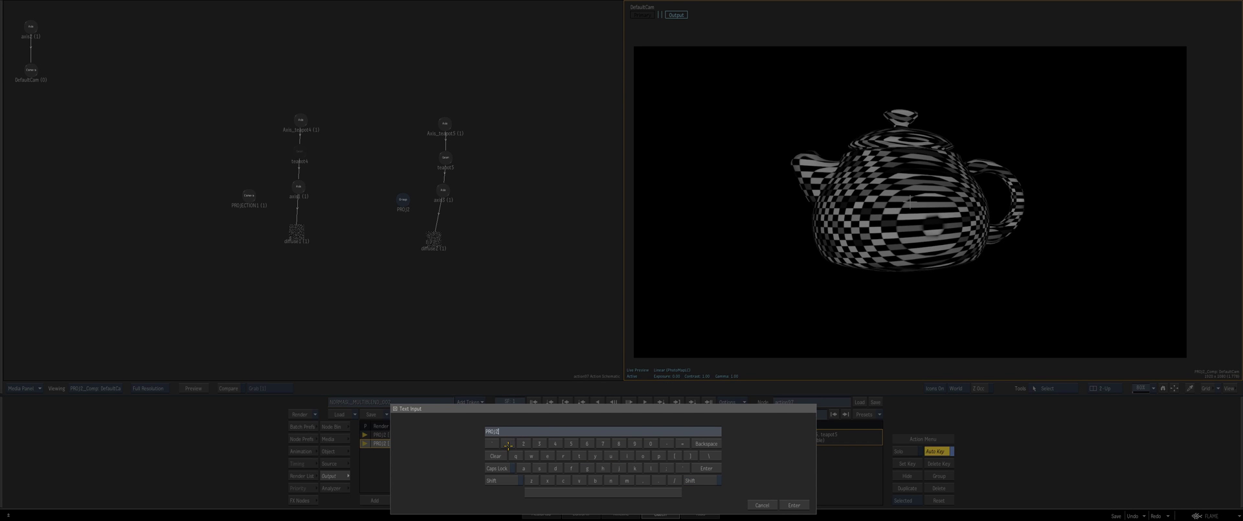
left_click(790, 504)
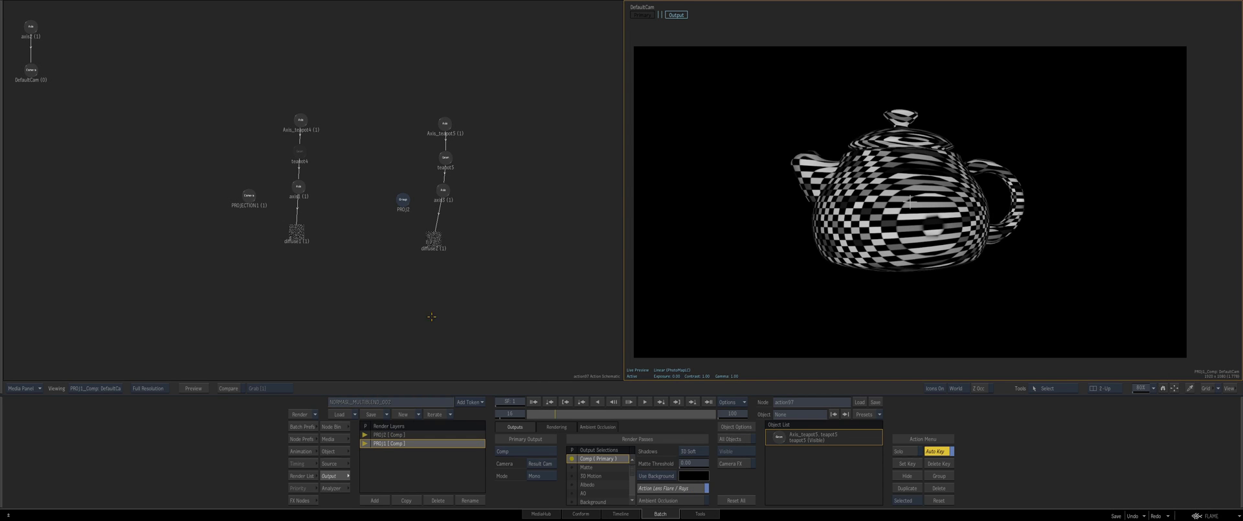
Check both render layers at frame 1, then name the teapot4 layer PROJ1 and the teapot5 layer PROJ2.
left_click_drag(485, 247, 480, 253)
left_click(389, 435)
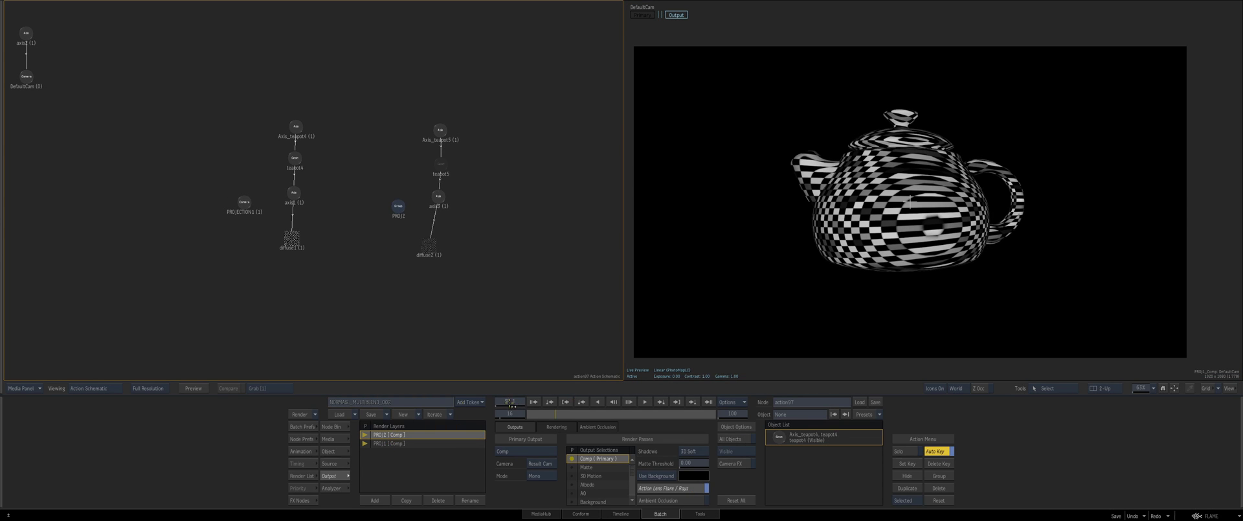
left_click(384, 443)
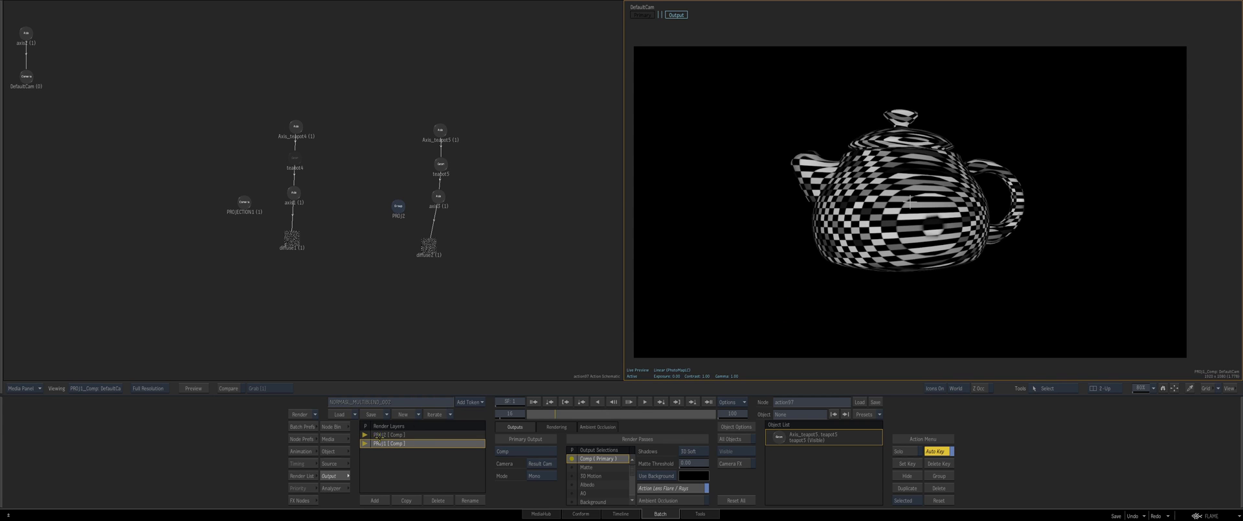
left_click(377, 434)
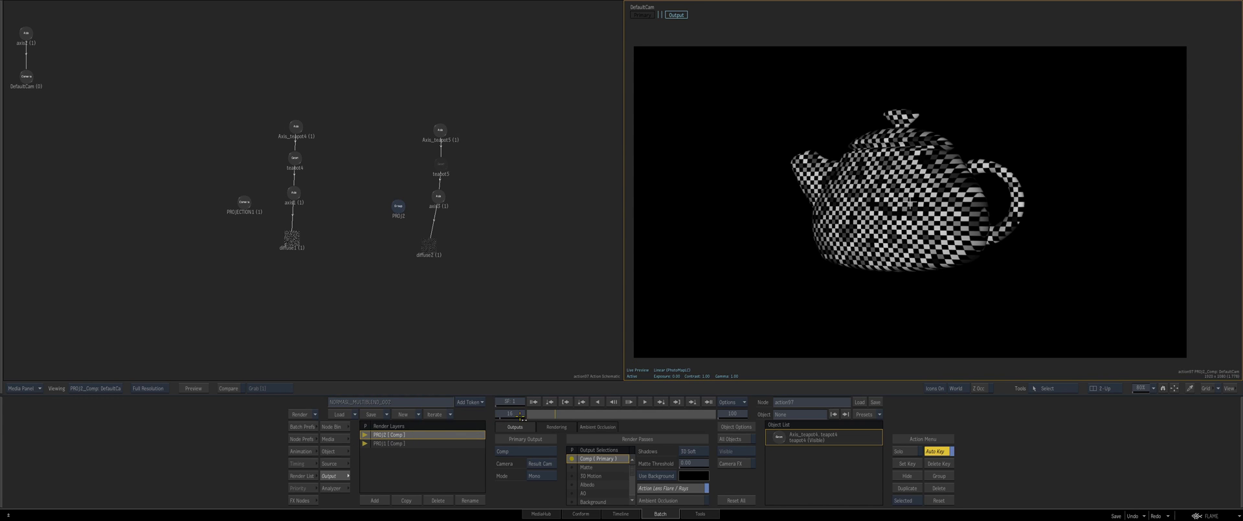
mouse_move(521, 417)
left_mouse_down()
mouse_move(722, 402)
mouse_move(521, 413)
left_mouse_up()
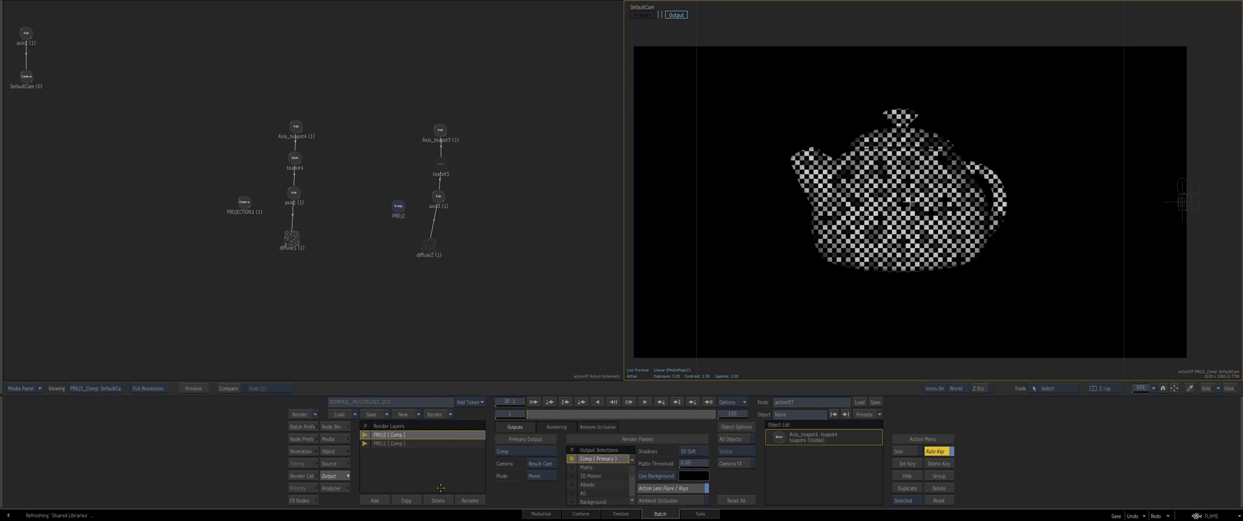
left_click(472, 499)
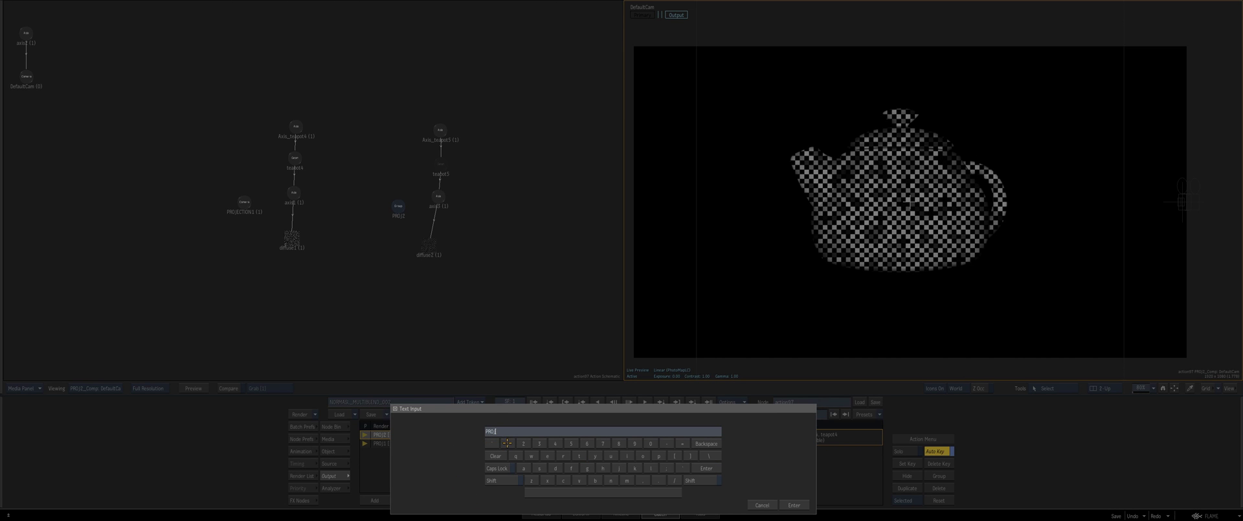
type("1")
key("Return")
left_click(435, 443)
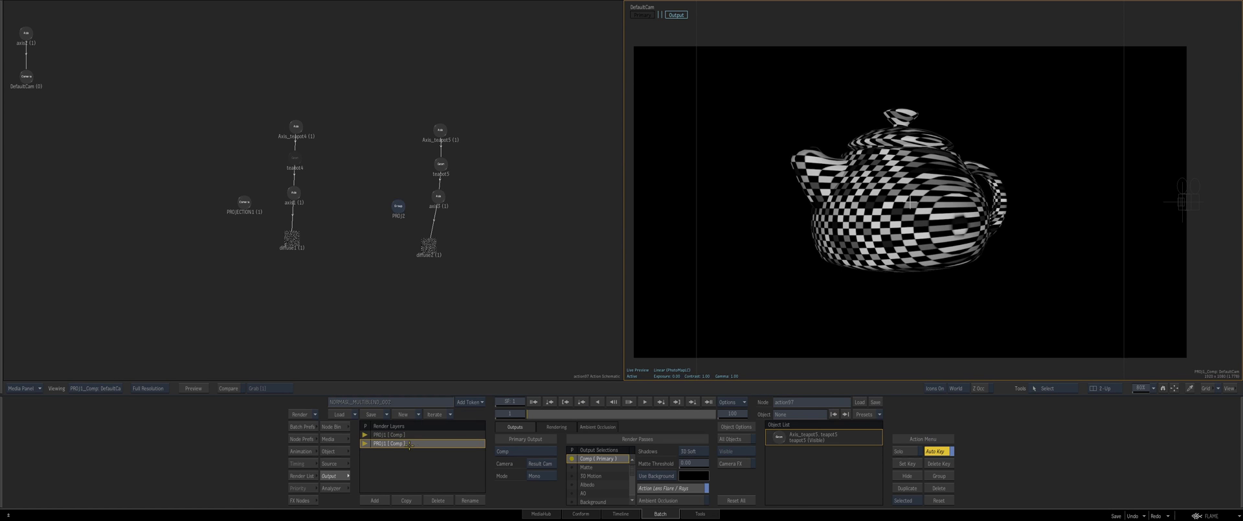
left_click(470, 500)
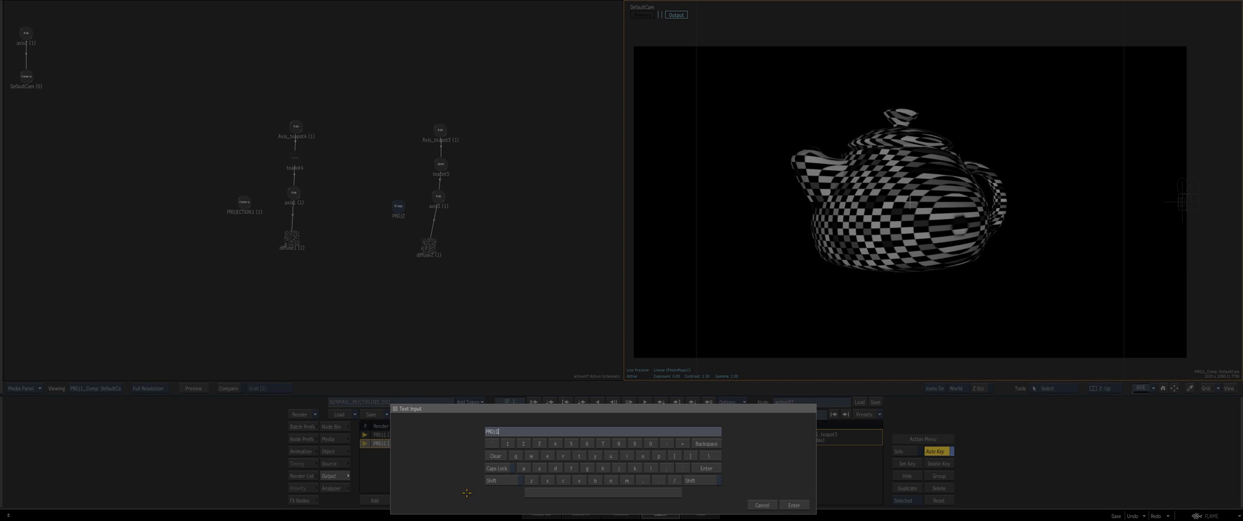
left_click(785, 504)
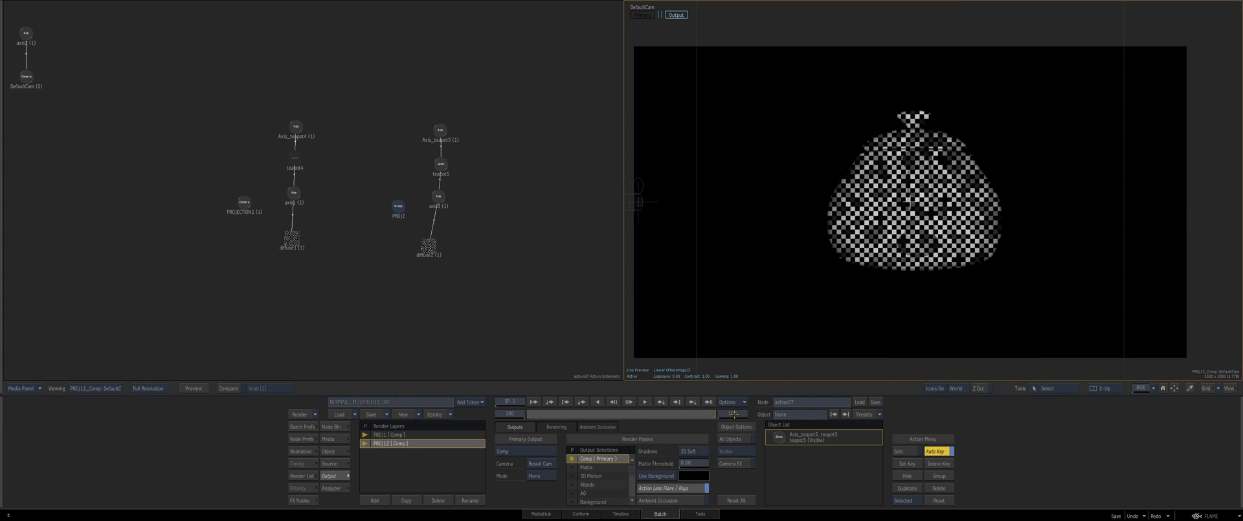
Compare the PROJ1 and PROJ2 render layers at different frames of the camera move.
left_click(395, 435)
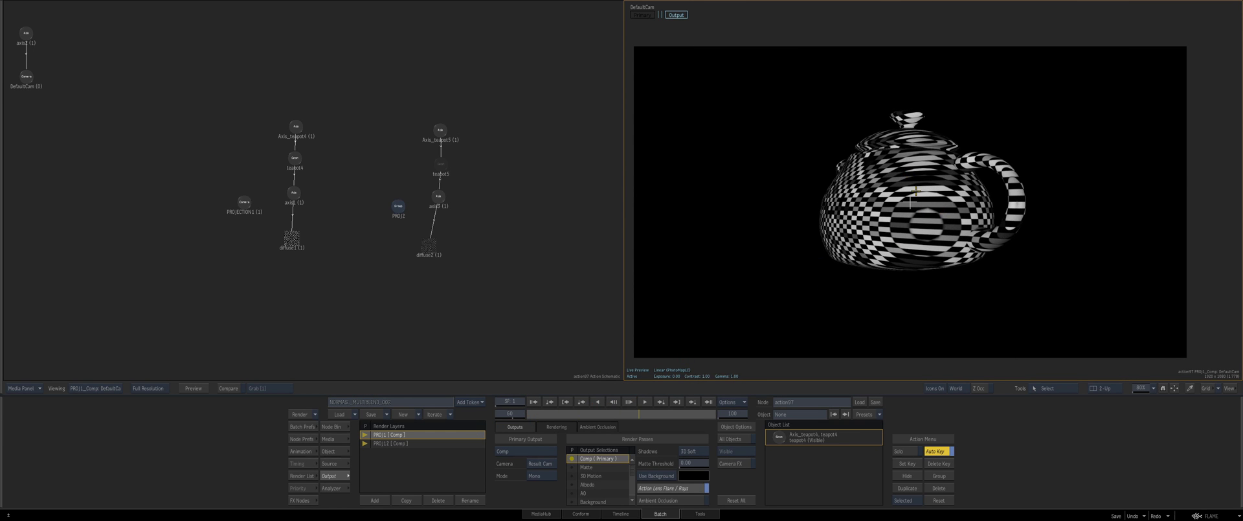
left_click(393, 440)
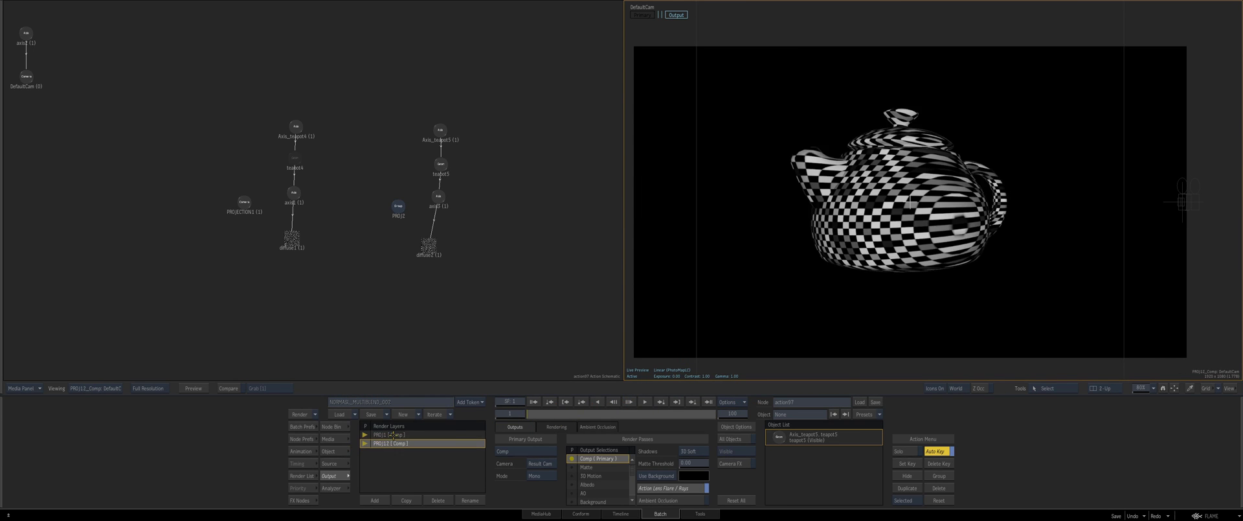
left_click_drag(592, 411, 635, 414)
Return to frame 1 and add a Light node from the node bin to the full-width Action schematic.
left_click_drag(369, 228, 364, 247)
left_click_drag(330, 189, 362, 181)
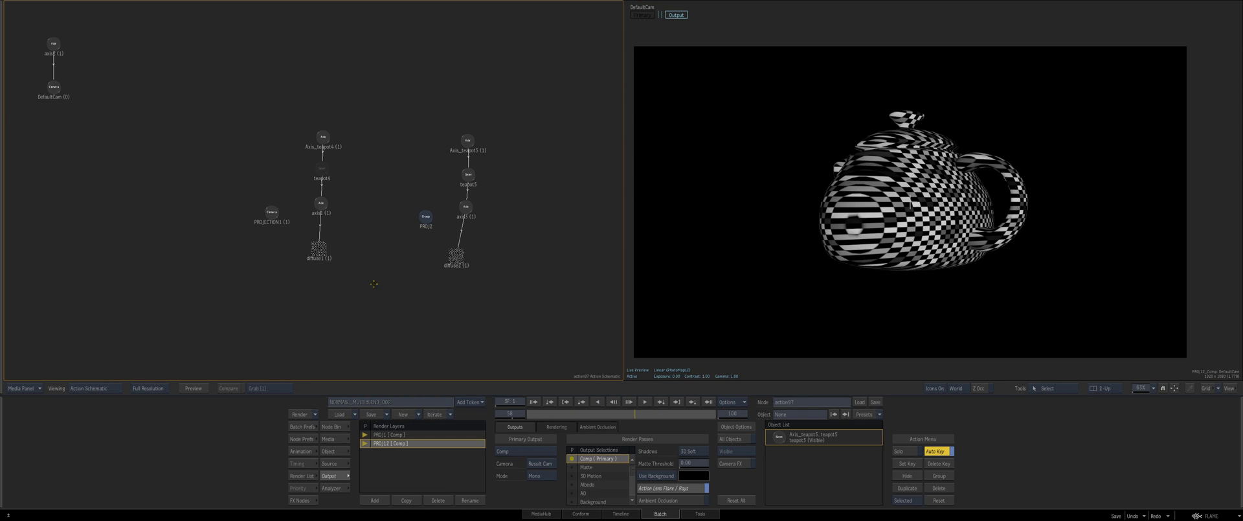
left_click(303, 500)
left_click_drag(580, 310, 490, 264)
double_click(489, 229)
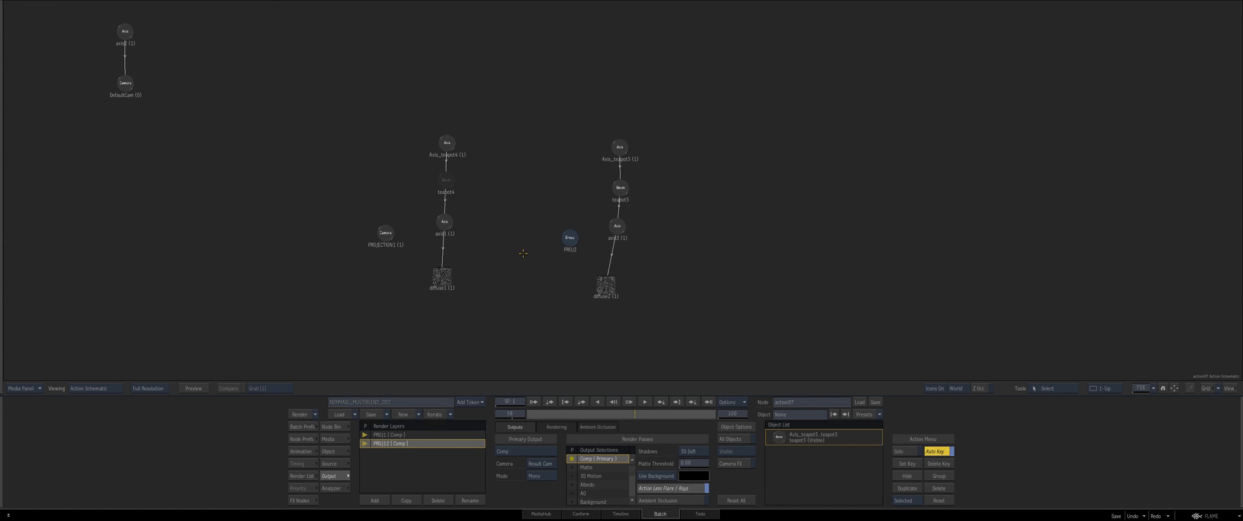
left_click(332, 427)
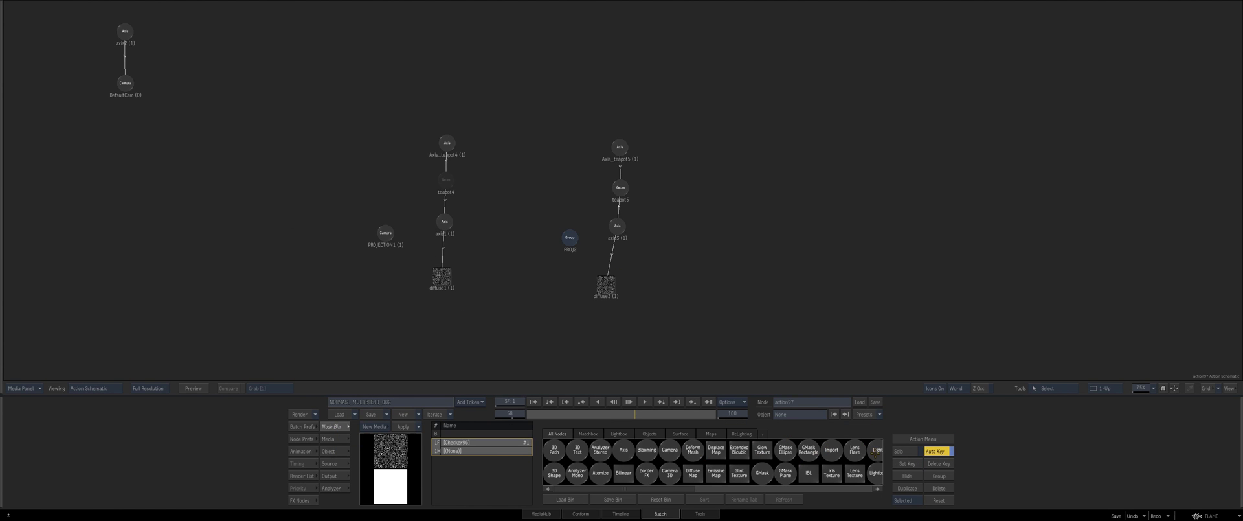
left_click(534, 416)
left_click_drag(874, 450, 363, 124)
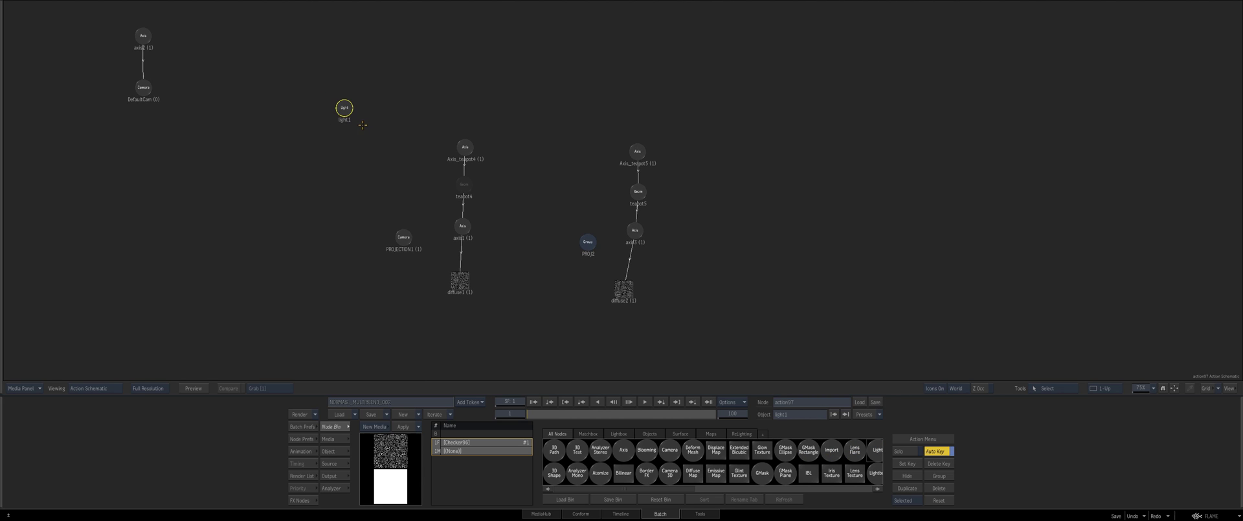
Include light1 in the PROJ1 render layer with the Edit Output tool.
left_click(329, 476)
left_click(402, 434)
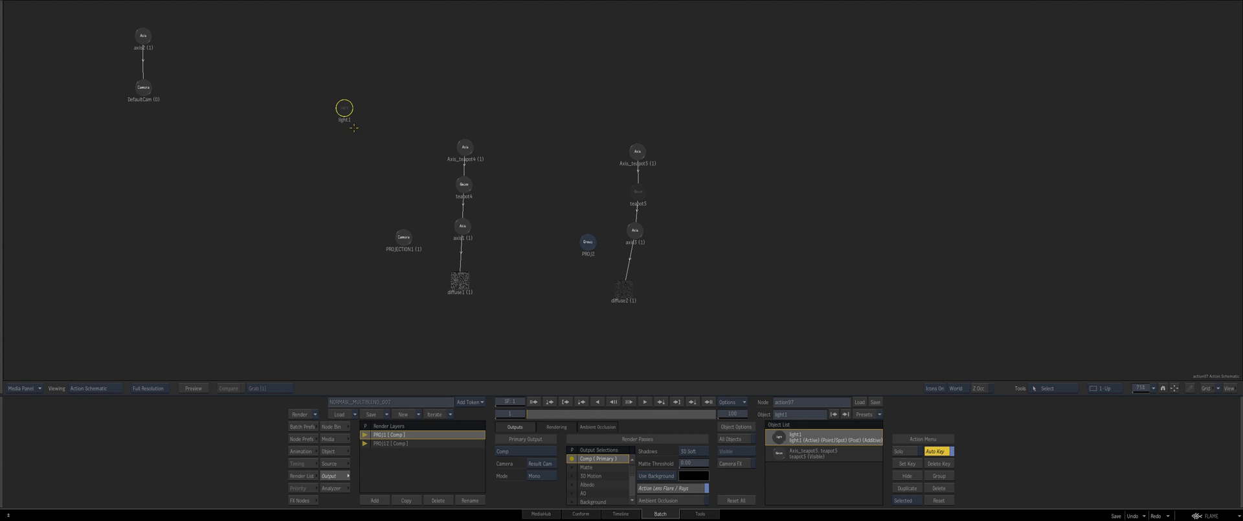
left_click_drag(343, 110, 355, 111)
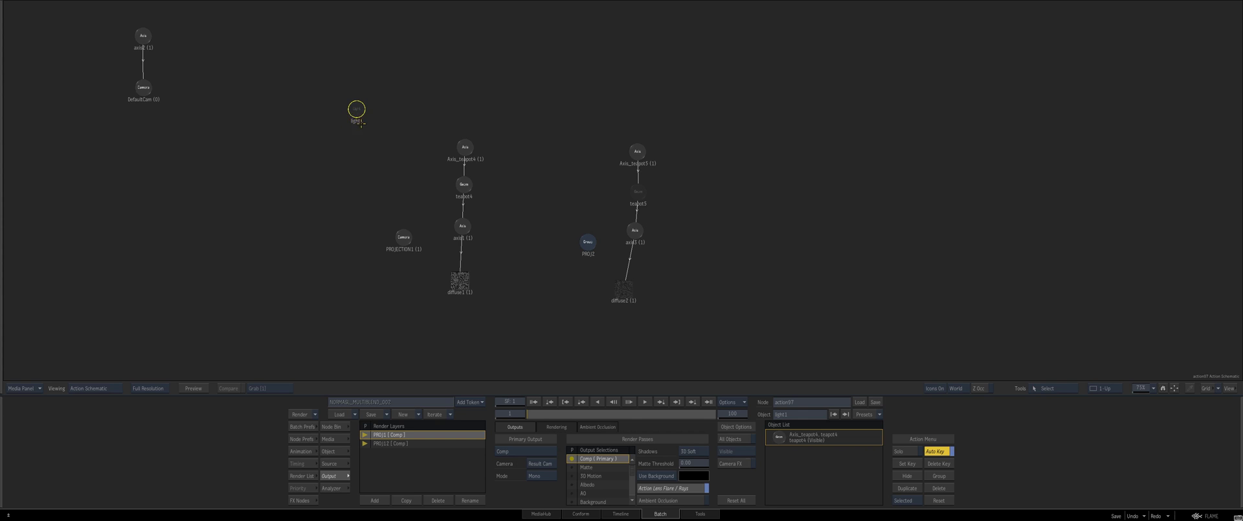
left_click(360, 123)
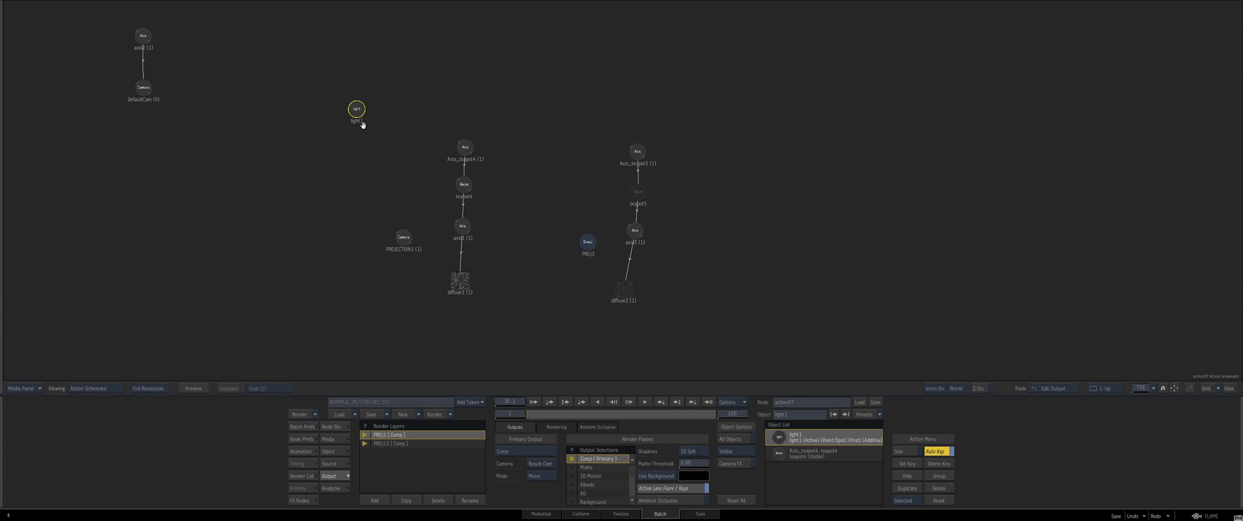
Light-link light1 to the teapot4 geometry and show the PROJ1 render layer in the result view.
key("shift+l")
left_click_drag(360, 114, 459, 186)
key("F4")
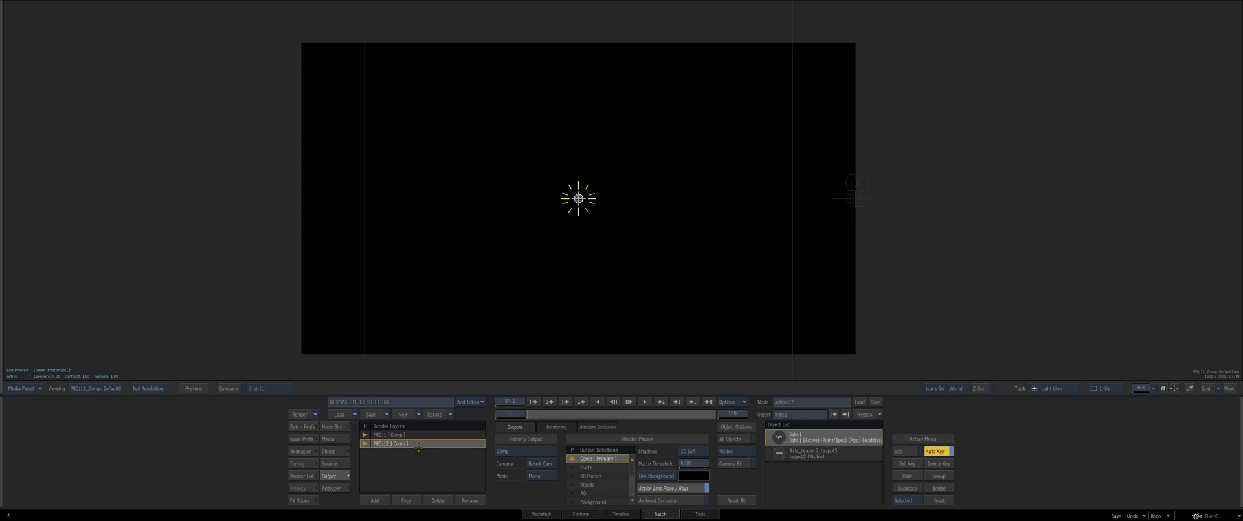
left_click(389, 435)
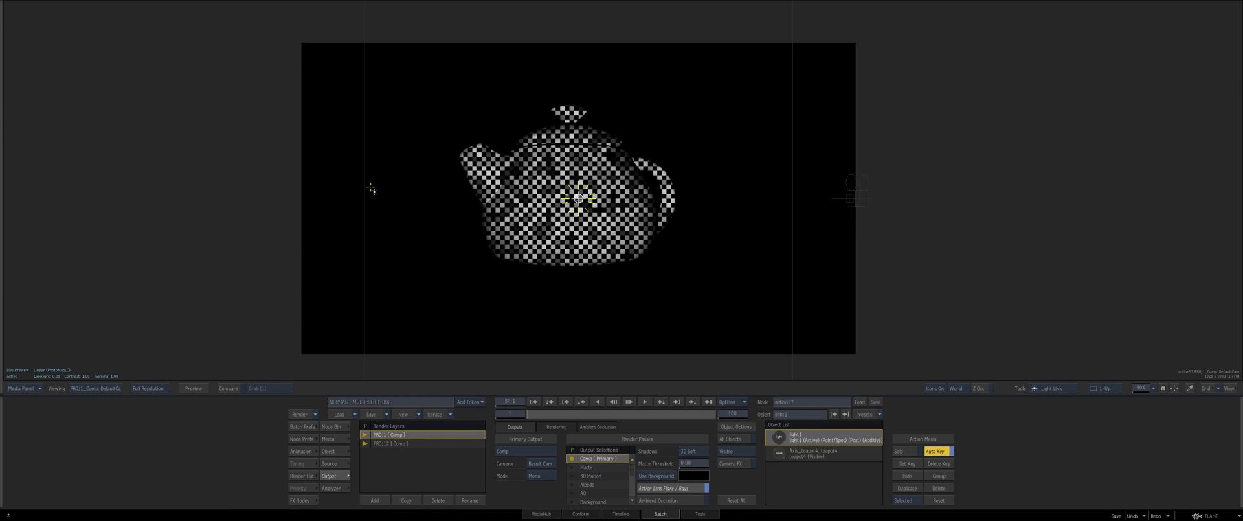
Move light1 away from the teapot back to the camera's position, using the top view and a second orthographic view.
key("F2")
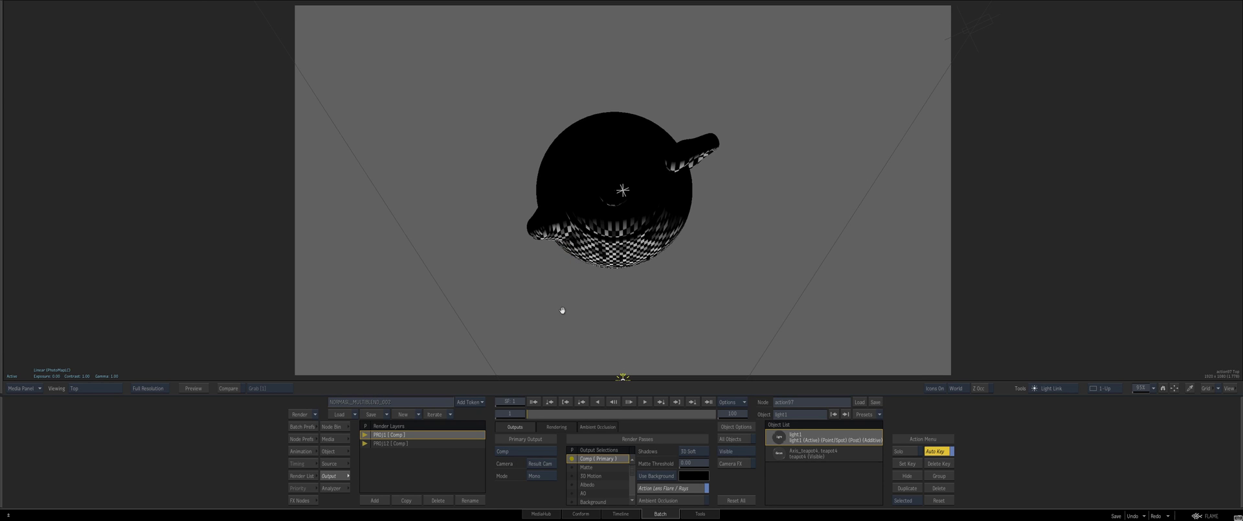
left_click_drag(561, 312, 556, 194)
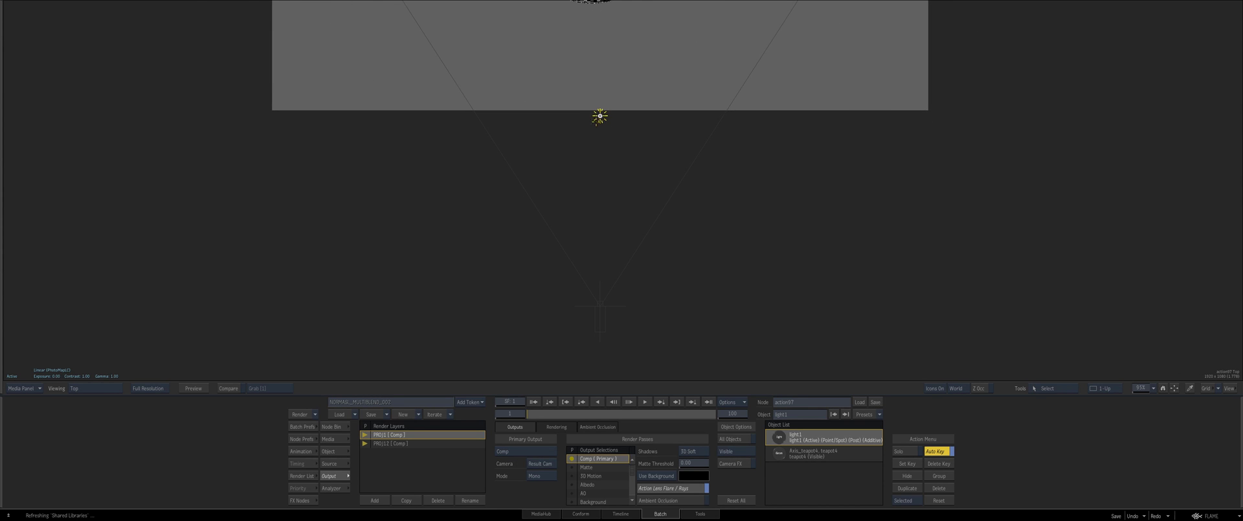
left_click_drag(601, 118, 600, 301)
key("F3")
left_click_drag(226, 267, 593, 202)
key("F4")
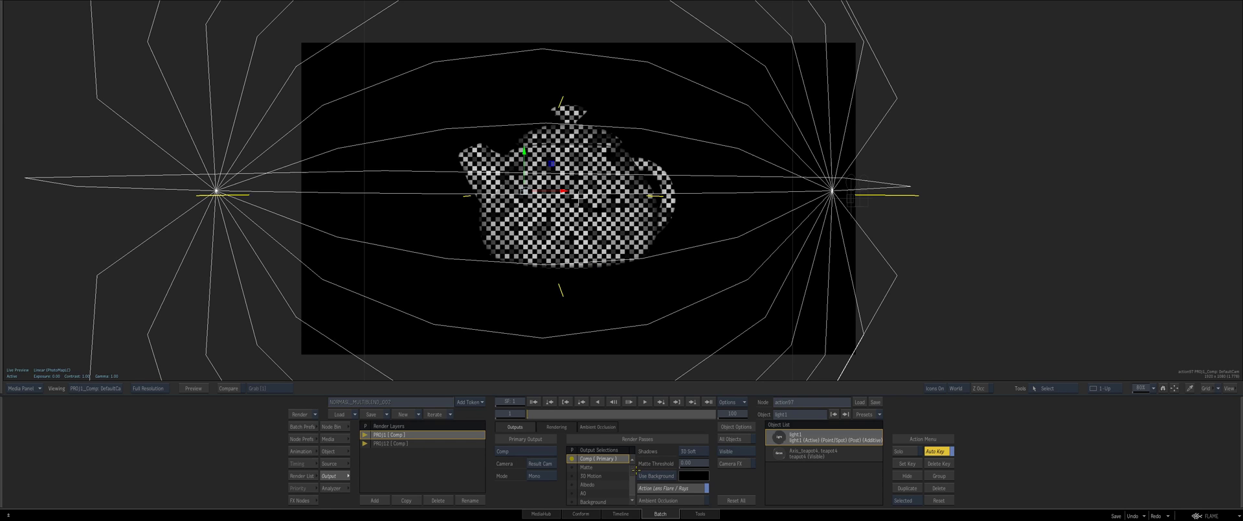
Select the Normals render pass for the PROJ1 render layer and show it in the result view.
scroll(632, 471, "down", 1)
scroll(632, 472, "down", 1)
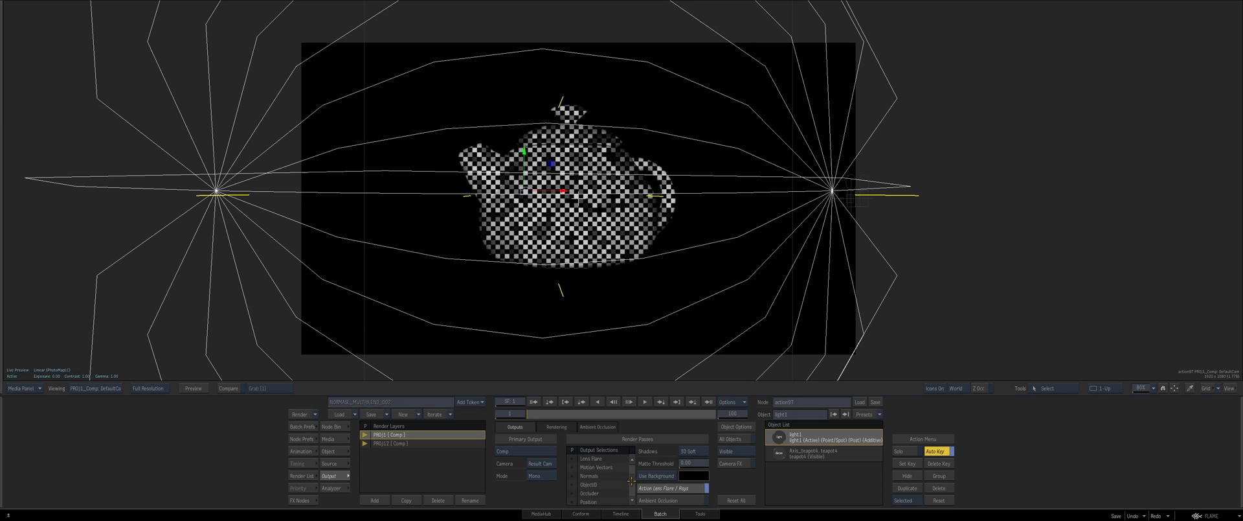
scroll(630, 476, "down", 6)
left_click(602, 477)
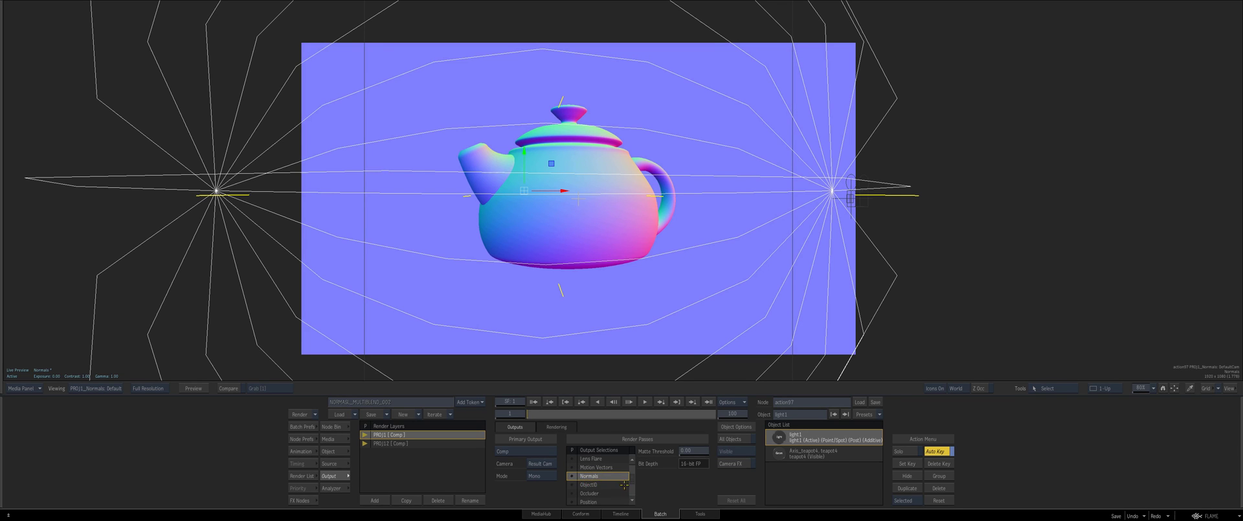
Show the Action schematic and select the PROJ2 render layer in the output settings.
scroll(632, 471, "up", 6)
scroll(631, 470, "up", 3)
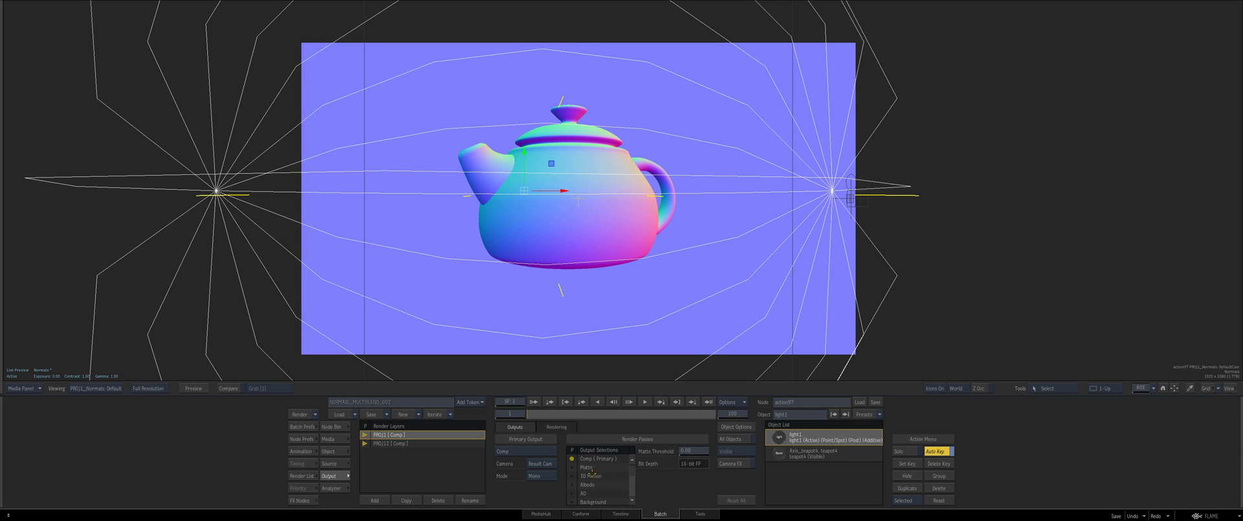
key("F8")
left_click_drag(541, 243, 552, 241)
left_click_drag(351, 139, 292, 151)
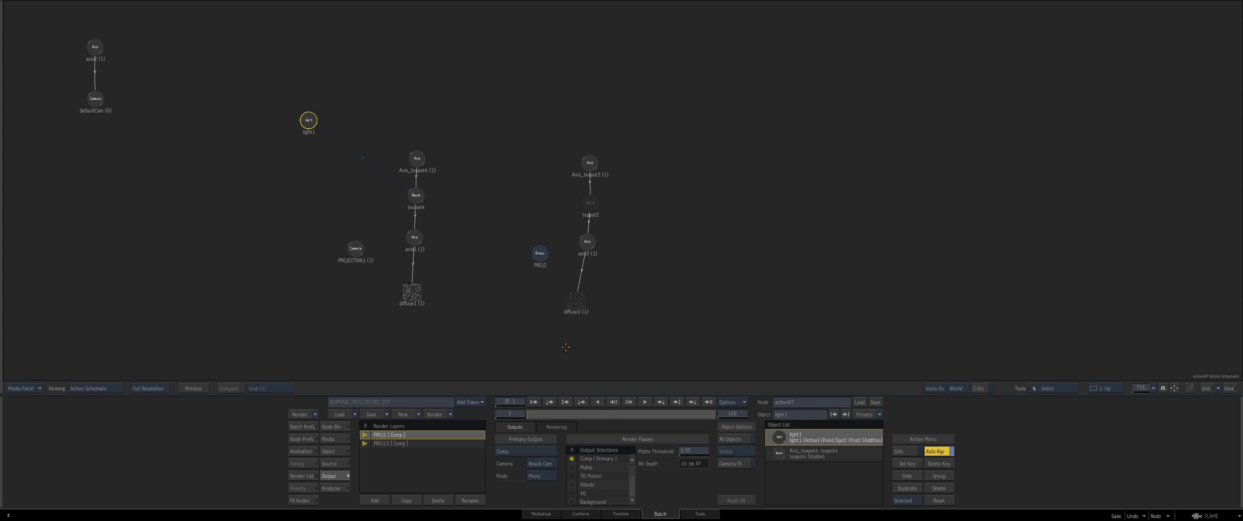
left_click_drag(483, 271, 425, 246)
left_click_drag(519, 177, 458, 178)
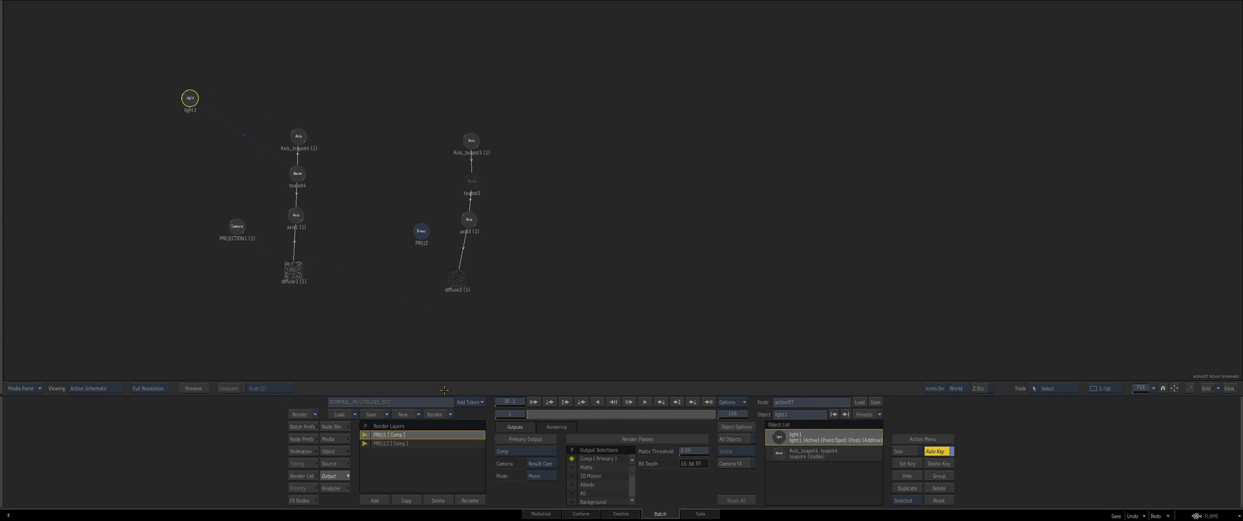
left_click(381, 444)
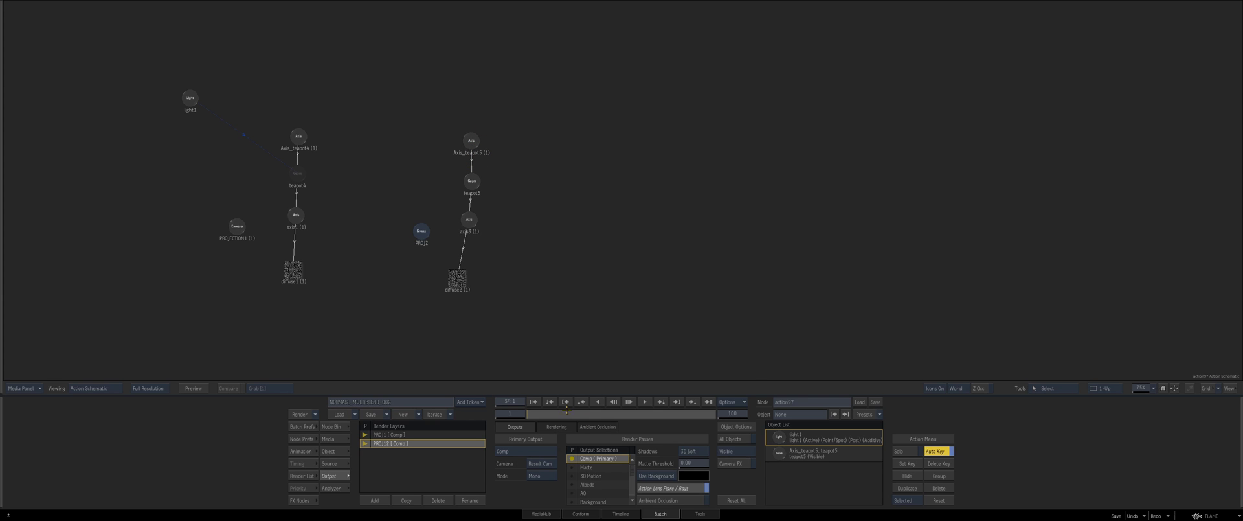
Add a second light node beside the Axis_teapot5 chain and light-link it to the teapot5 geometry.
left_click(334, 425)
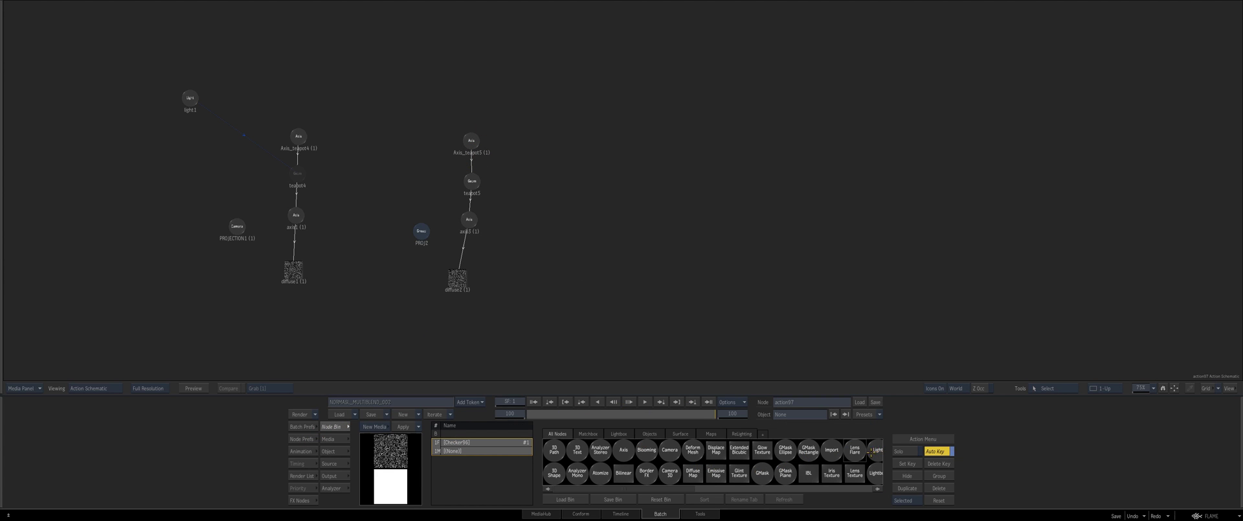
left_click_drag(871, 451, 558, 151)
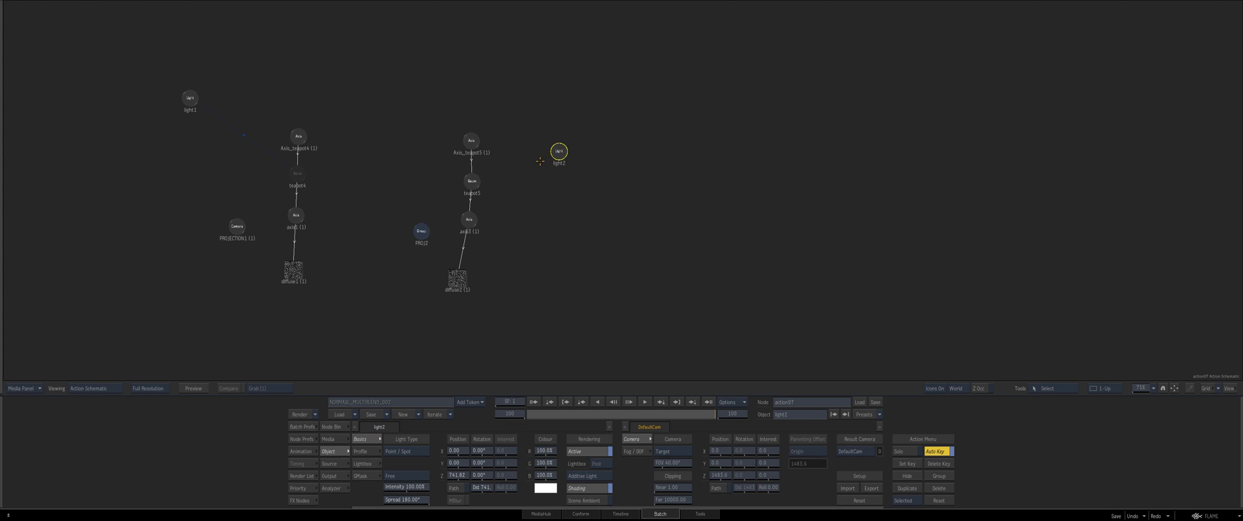
key("shift+l")
left_click_drag(464, 215, 472, 181)
left_click_drag(559, 150, 573, 137)
Examine the second light's placement relative to the teapot in the result, side and top views.
key("F4")
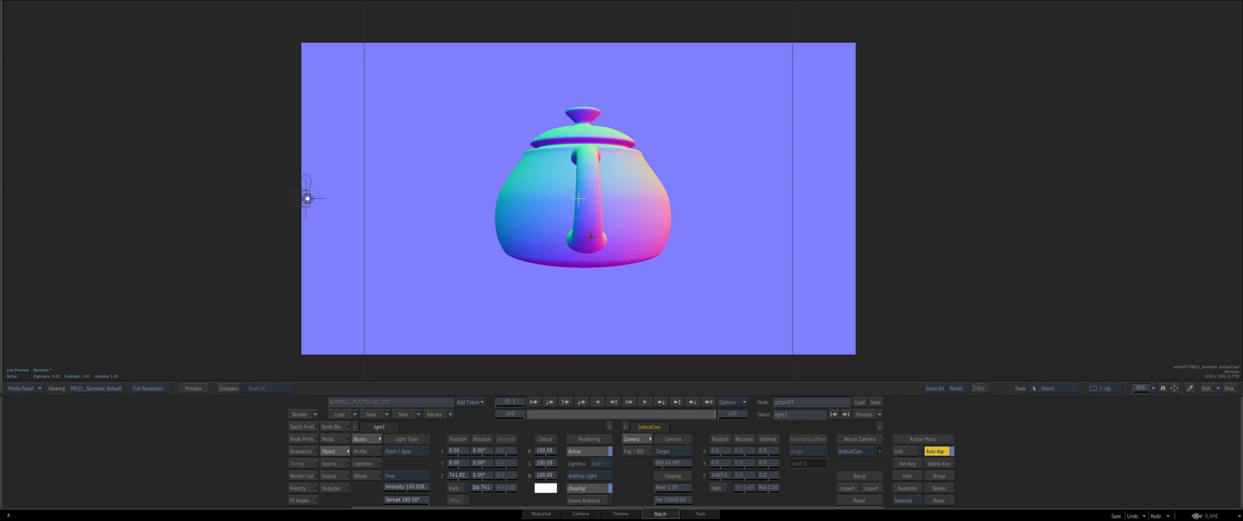
key("F6")
left_click_drag(612, 282, 405, 257)
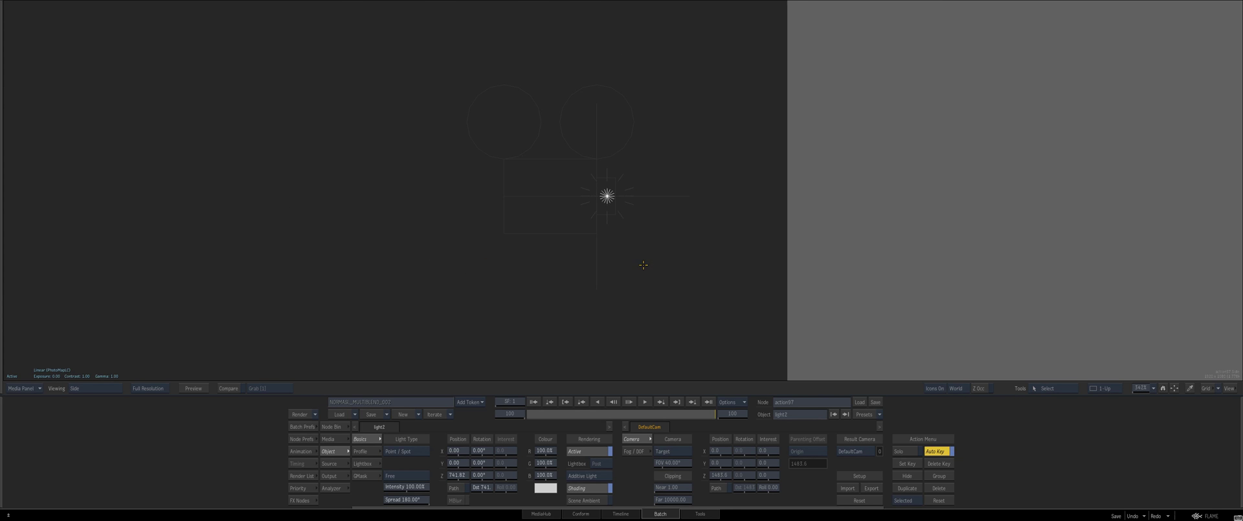
key("F6")
left_click_drag(682, 272, 424, 237)
left_click_drag(549, 264, 803, 262)
key("F4")
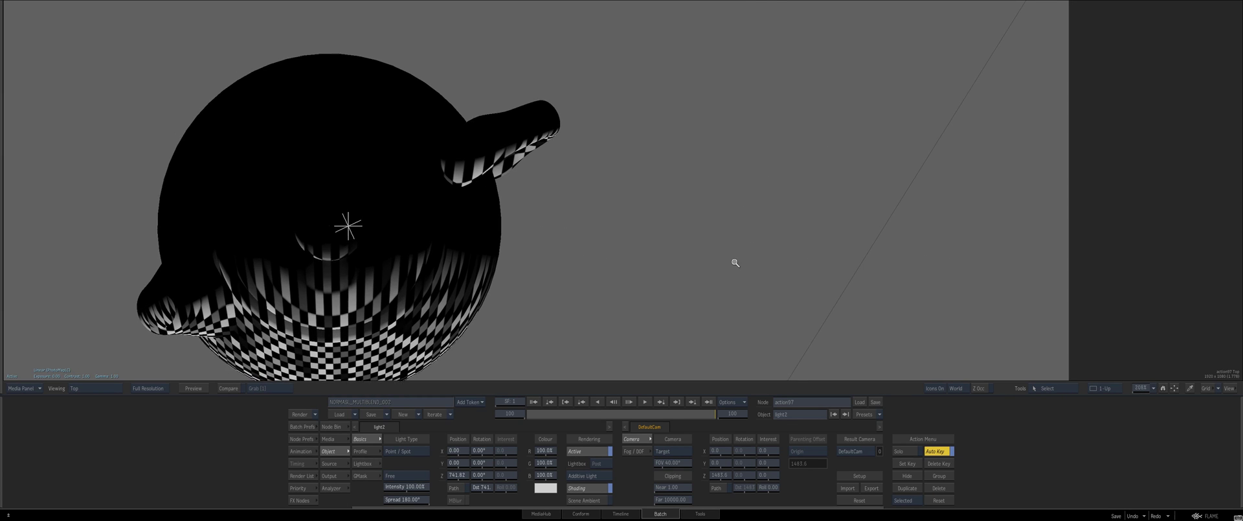
key("F8")
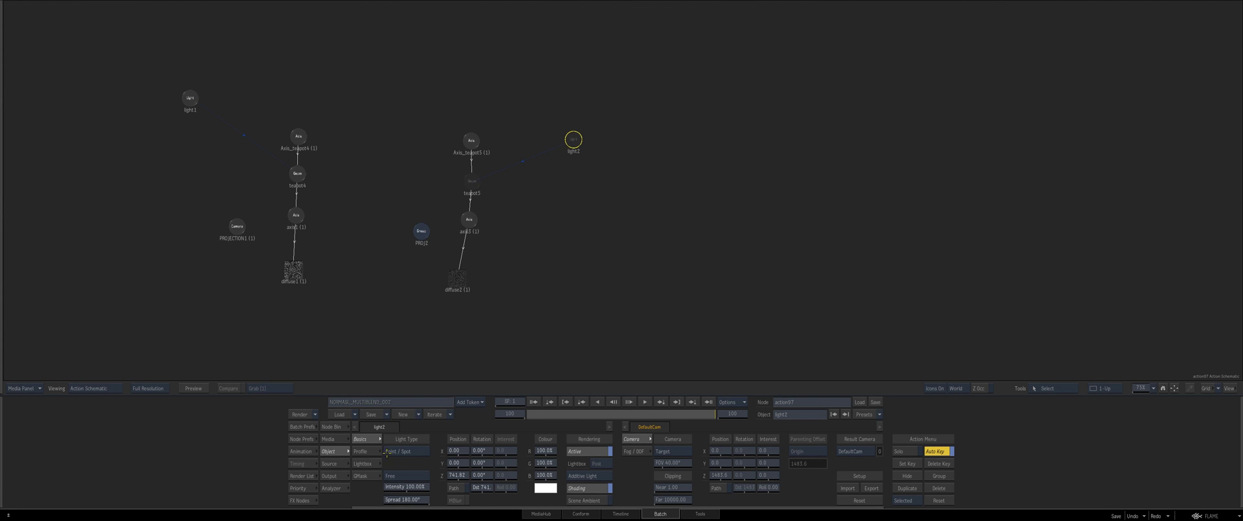
Select the PROJ2 render layer in the output settings and split the workspace into the schematic beside its result view.
left_click(330, 475)
left_click(407, 442)
key("F6")
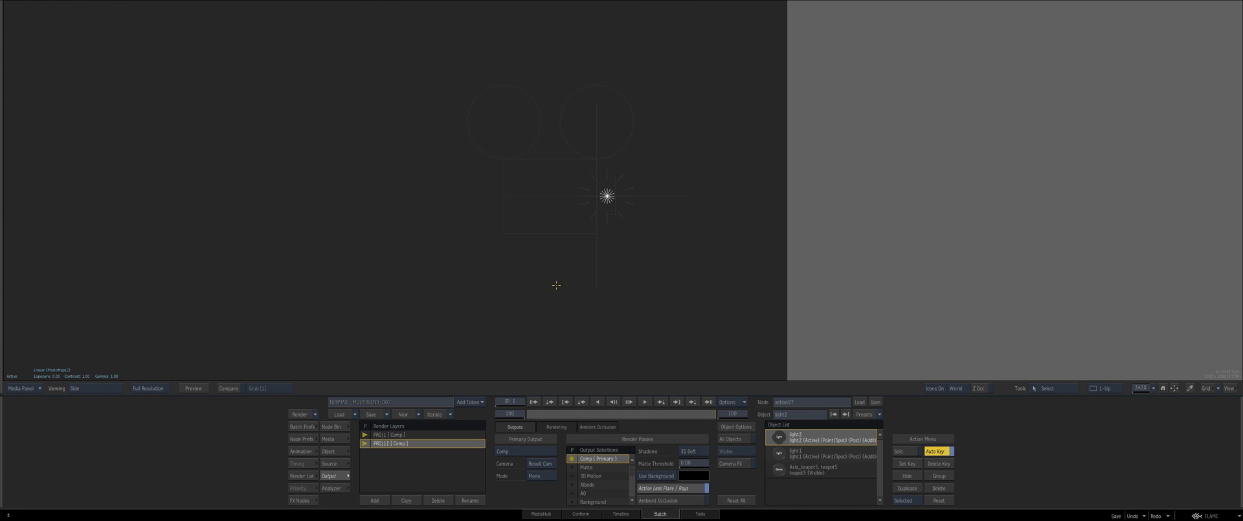
key("alt+2")
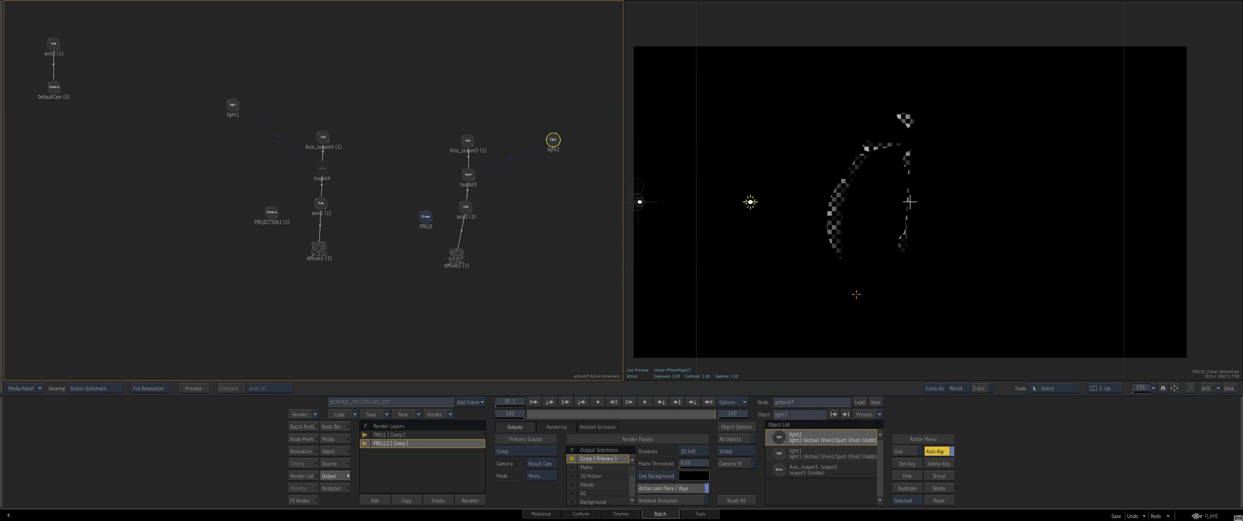
Move light2 behind and to the right of the teapot in the top view, and scrub the timeline to check PROJ2's lighting.
key("F5")
left_click_drag(855, 292, 773, 274)
left_click_drag(842, 234, 956, 116)
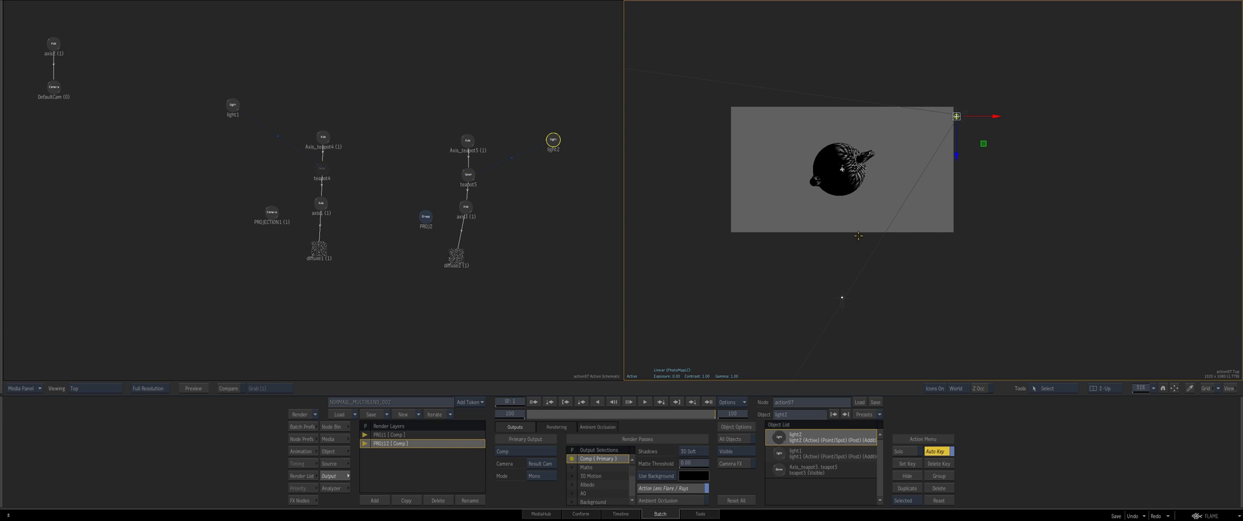
key("F7")
left_click_drag(981, 243, 943, 211)
key("F4")
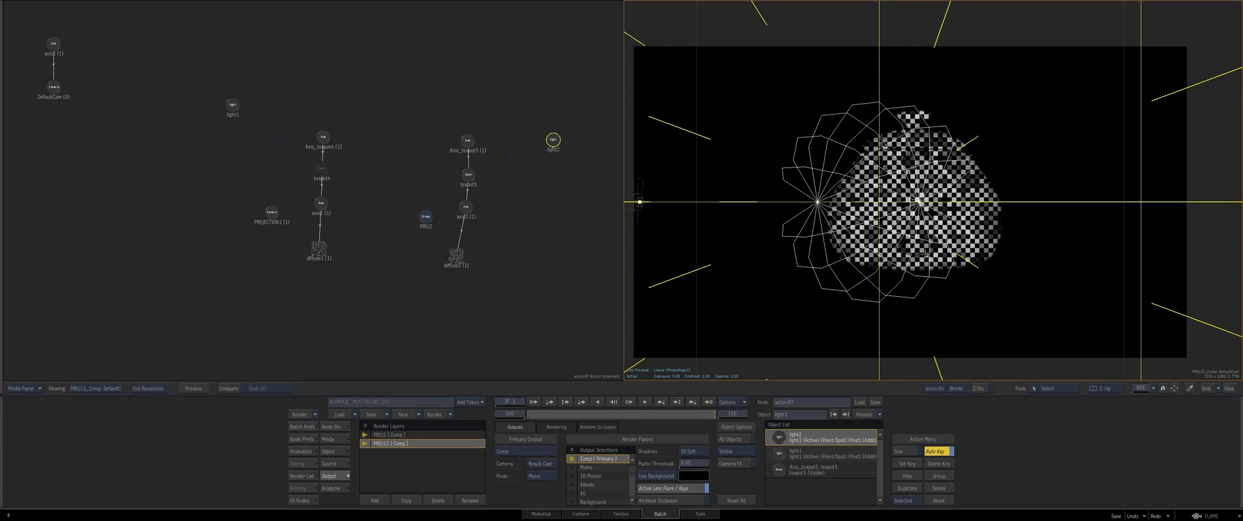
left_click_drag(711, 414, 698, 387)
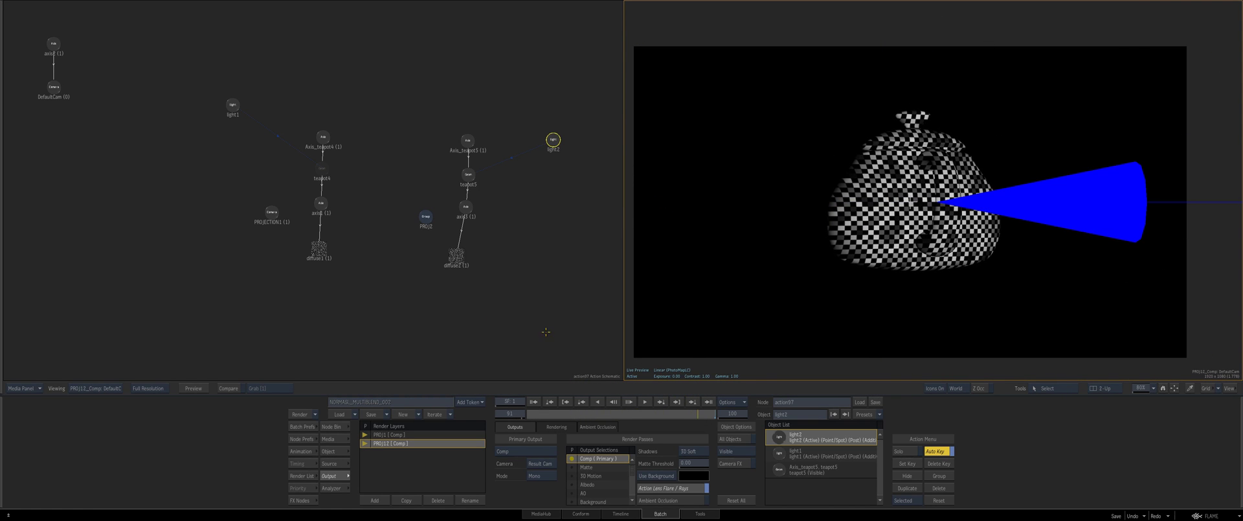
Hide the diffuse2 and diffuse1 checker texture nodes so both teapots render with plain lighting.
left_click_drag(546, 139, 564, 128)
left_click_drag(536, 203, 413, 190)
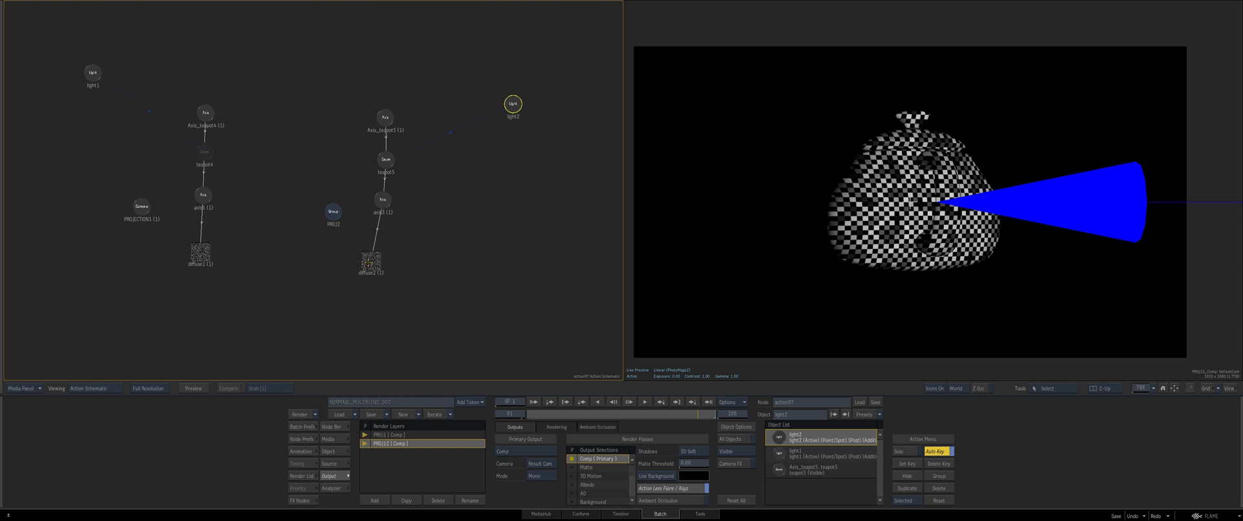
left_click(368, 262)
key("h")
key("shift+h")
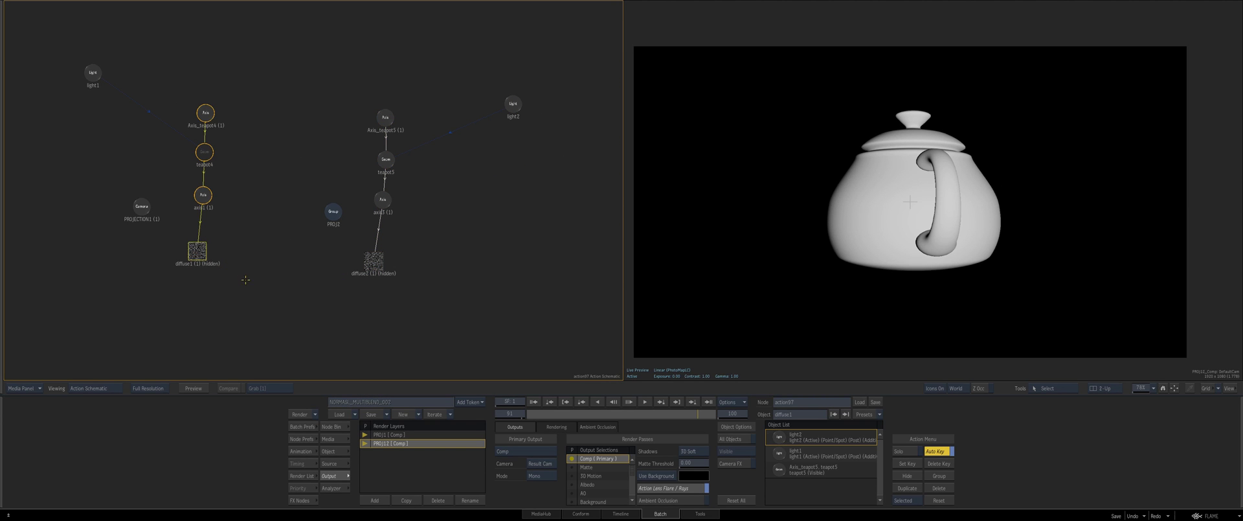
left_click(275, 257)
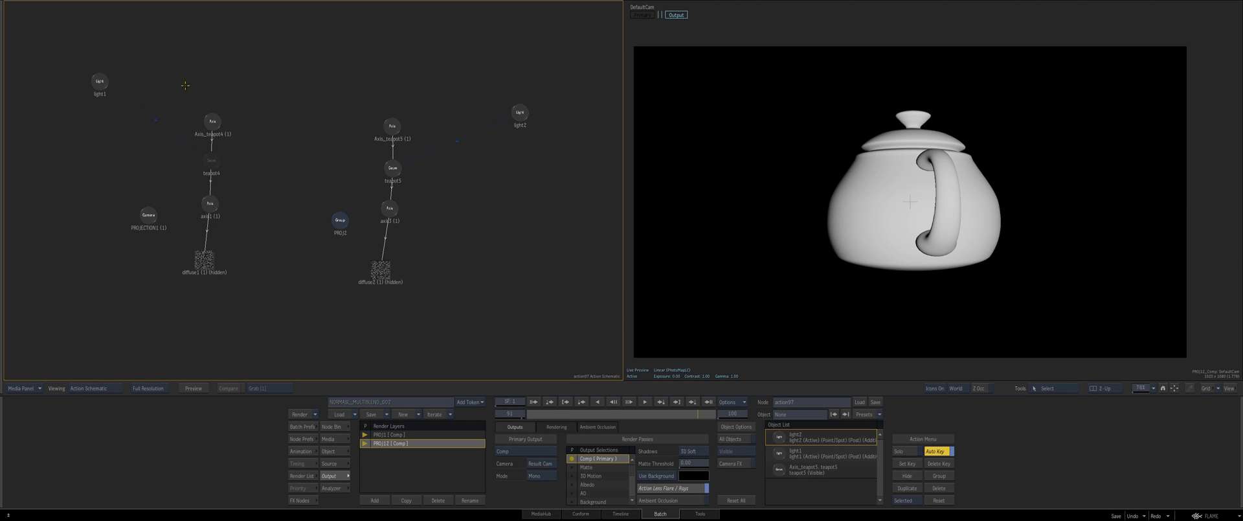
Show the primary Comp pass of the PROJ1 render layer and scrub the timeline to inspect its lighting.
left_click(405, 443)
left_click(874, 304)
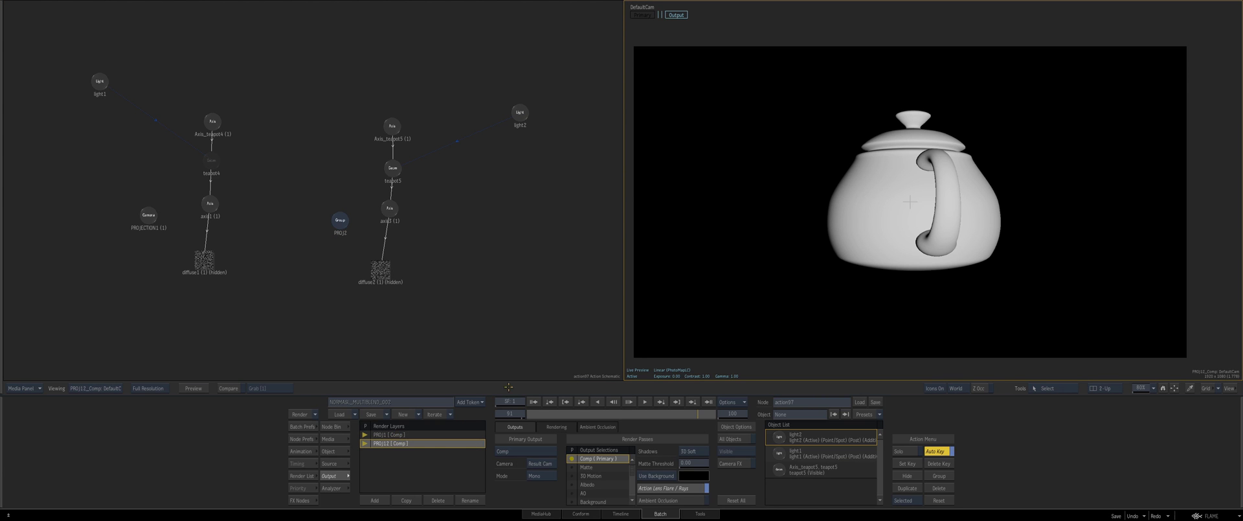
left_click(398, 434)
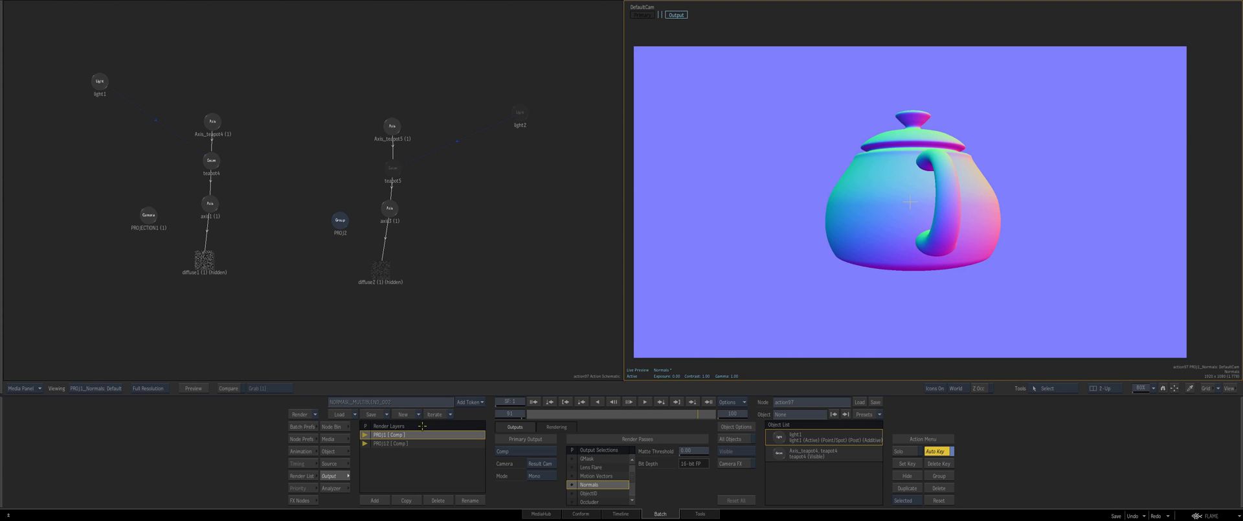
scroll(619, 468, "up", 5)
left_click(612, 459)
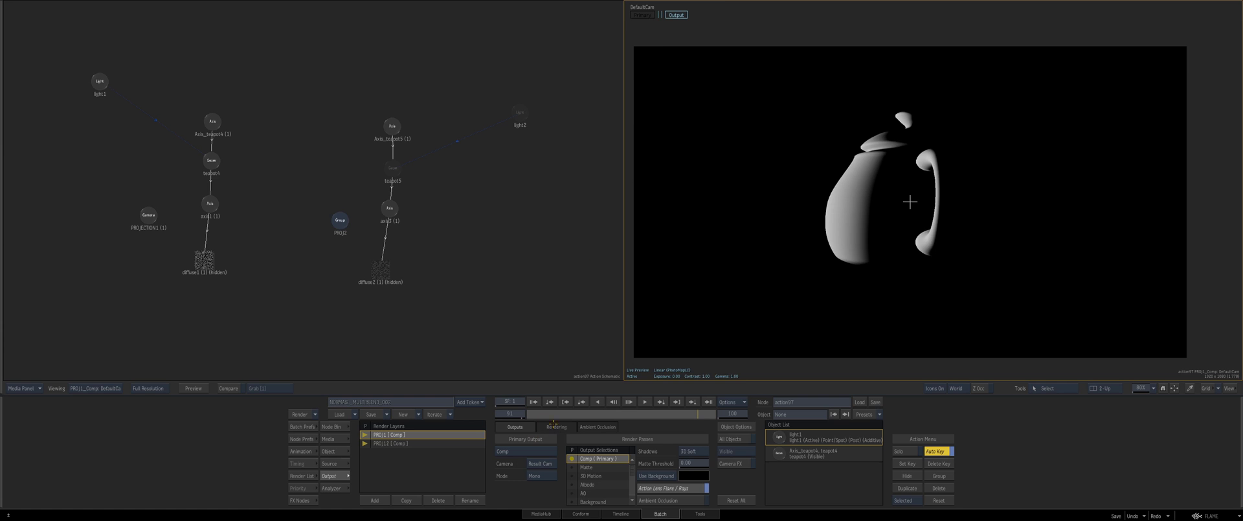
left_click_drag(553, 424, 649, 378)
Enable the Matte render pass for the PROJ1 layer and return to the Batch schematic.
key("Escape")
left_click_drag(591, 272, 566, 247)
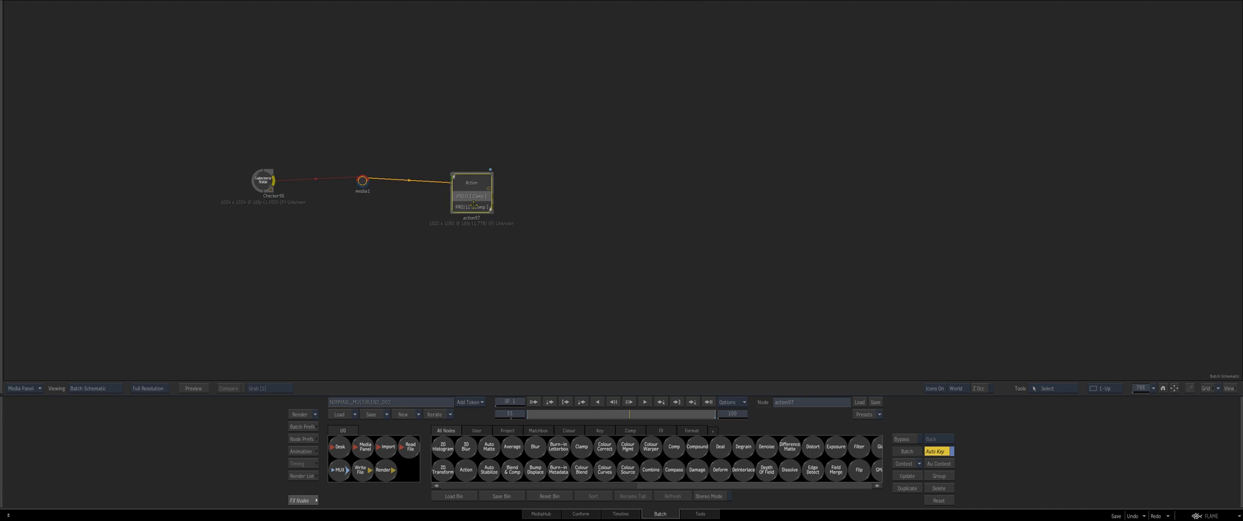
double_click(473, 203)
left_click(574, 467)
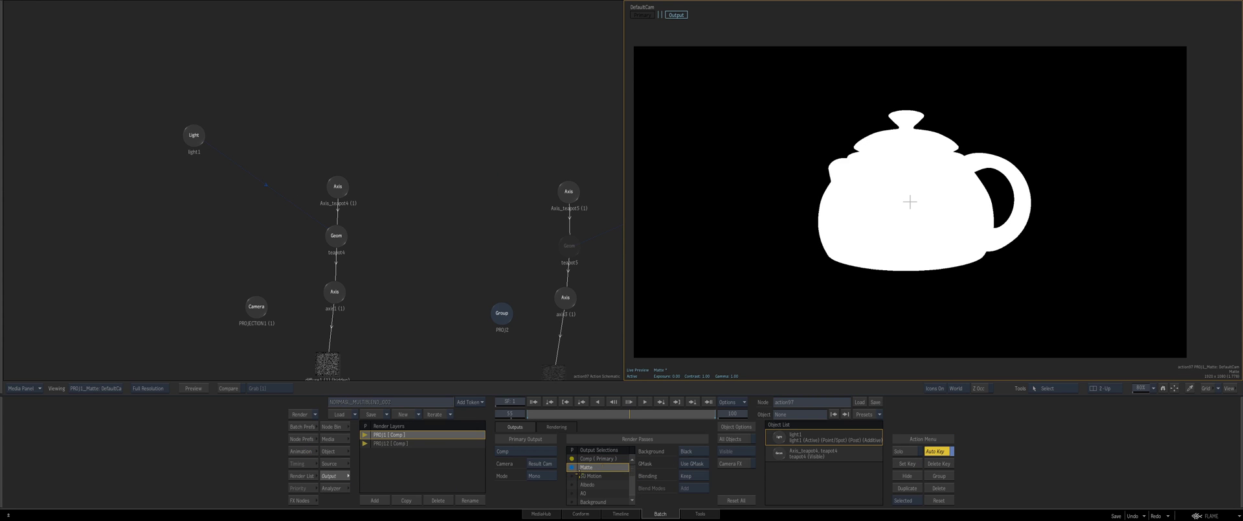
key("Escape")
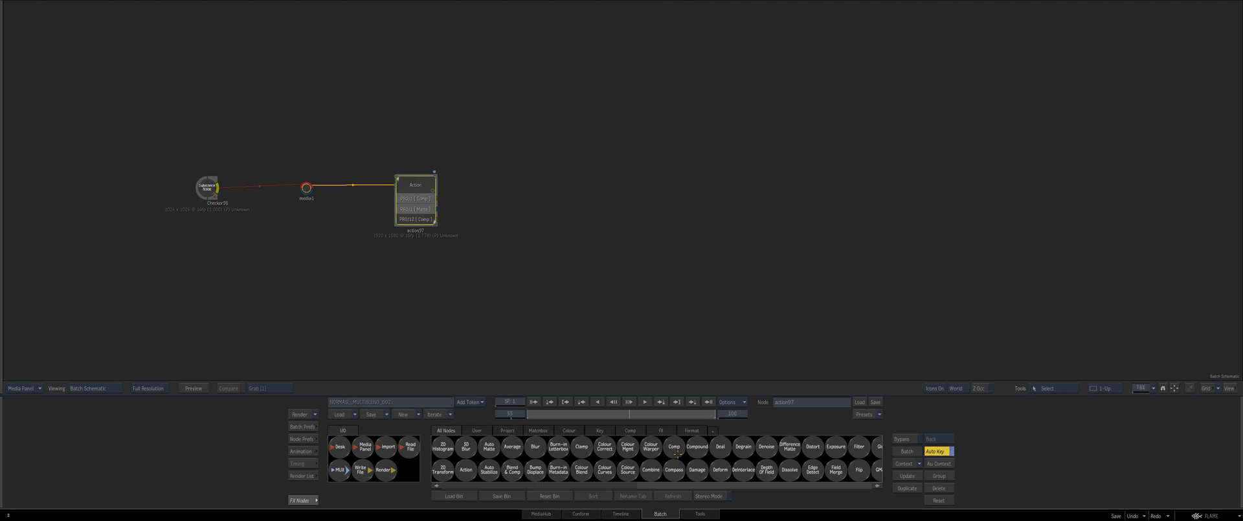
Add a Comp node fed by the Action's PROJ1 Comp and Matte outputs, and place a Mono node in the schematic.
left_click_drag(678, 452, 645, 214)
scroll(669, 449, "down", 5)
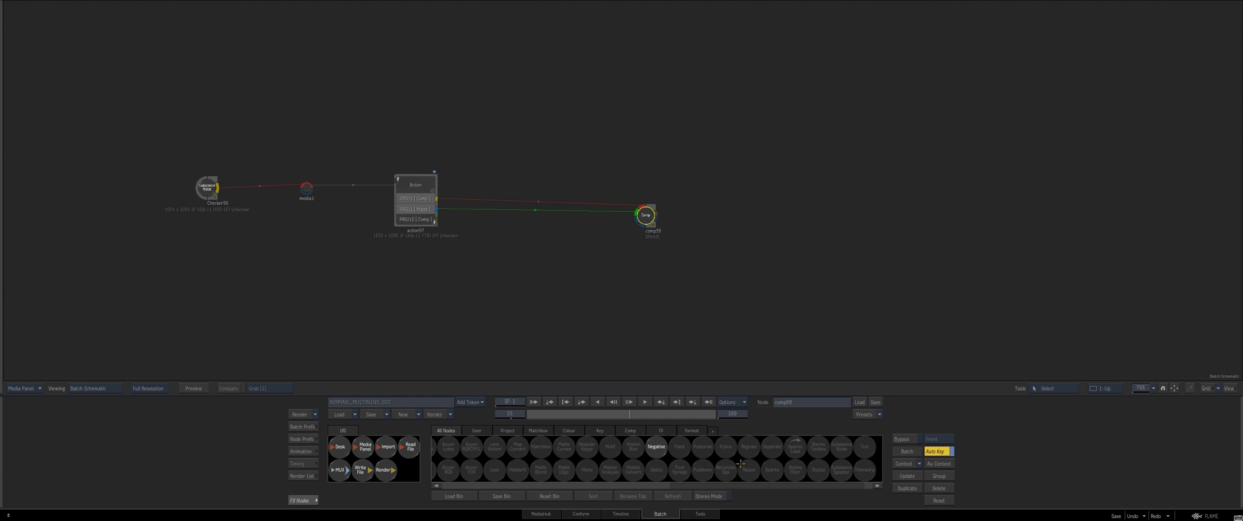
scroll(657, 468, "up", 5)
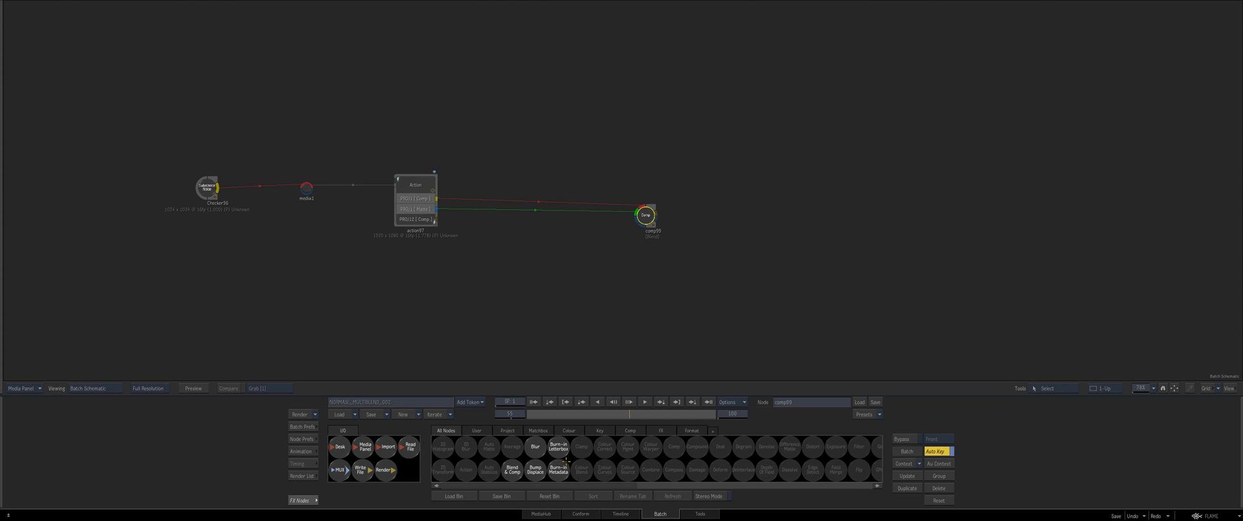
scroll(646, 479, "down", 3)
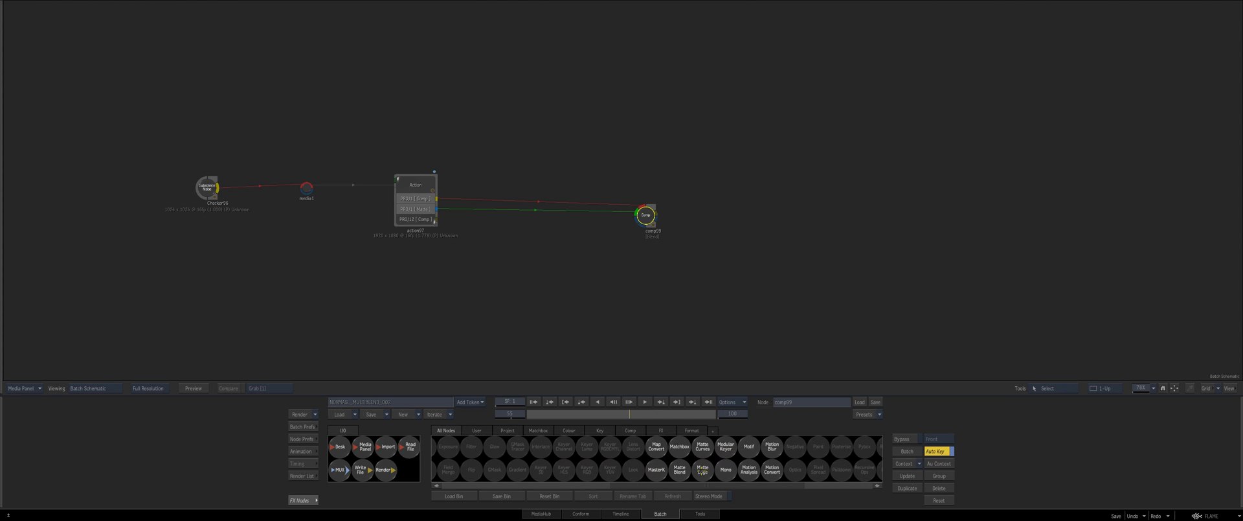
left_click_drag(726, 469, 541, 176)
Reopen the Action node, go to the first frame and select the primary Comp pass of the PROJ1 layer.
double_click(407, 201)
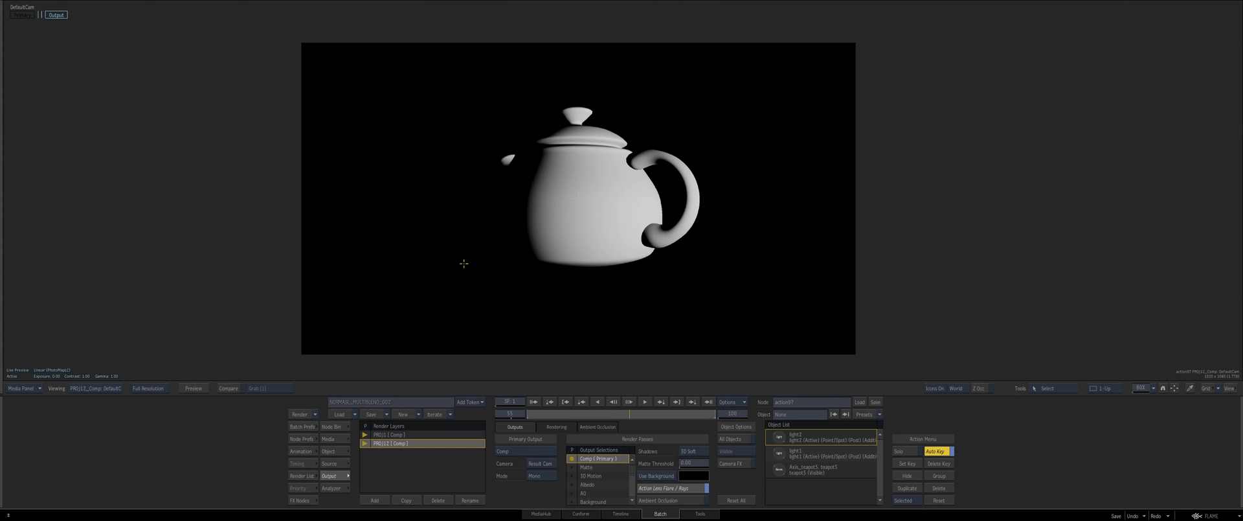
left_click(408, 433)
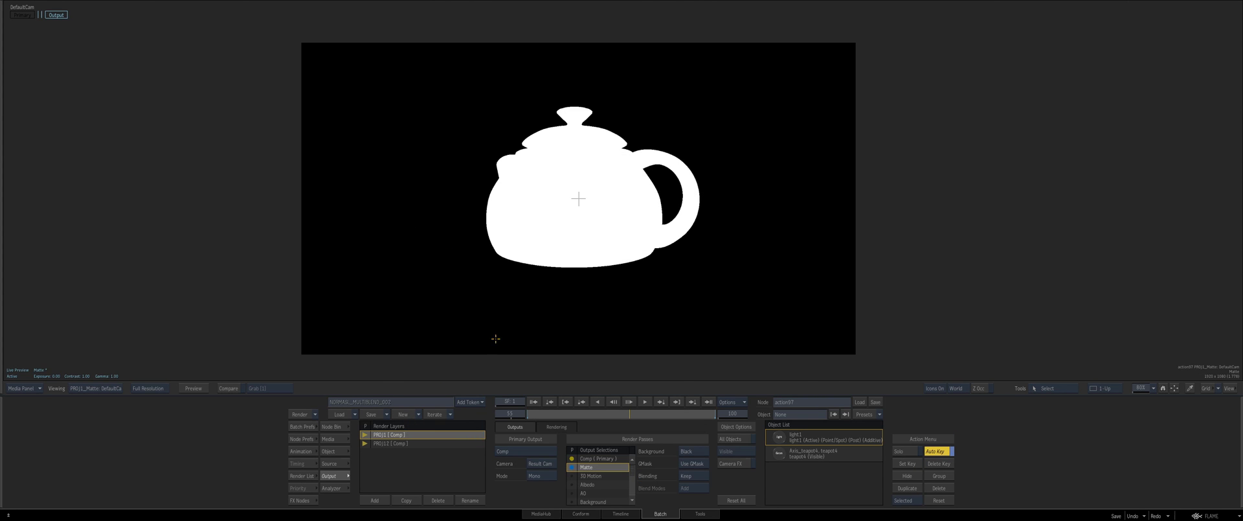
left_click(536, 400)
key("Escape")
left_click_drag(442, 247, 377, 243)
key("Escape")
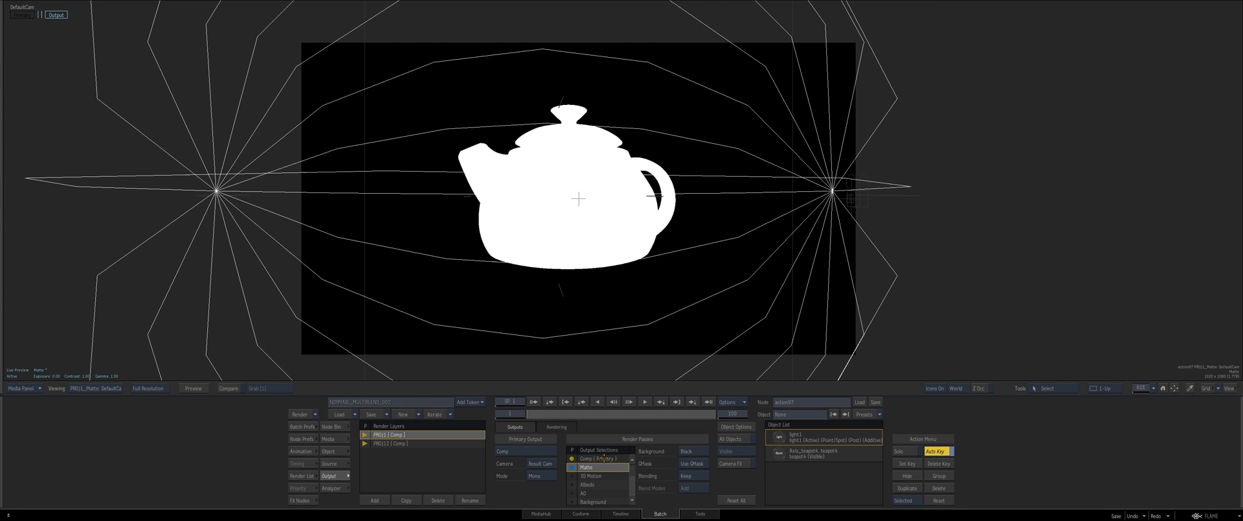
left_click(597, 458)
key("F4")
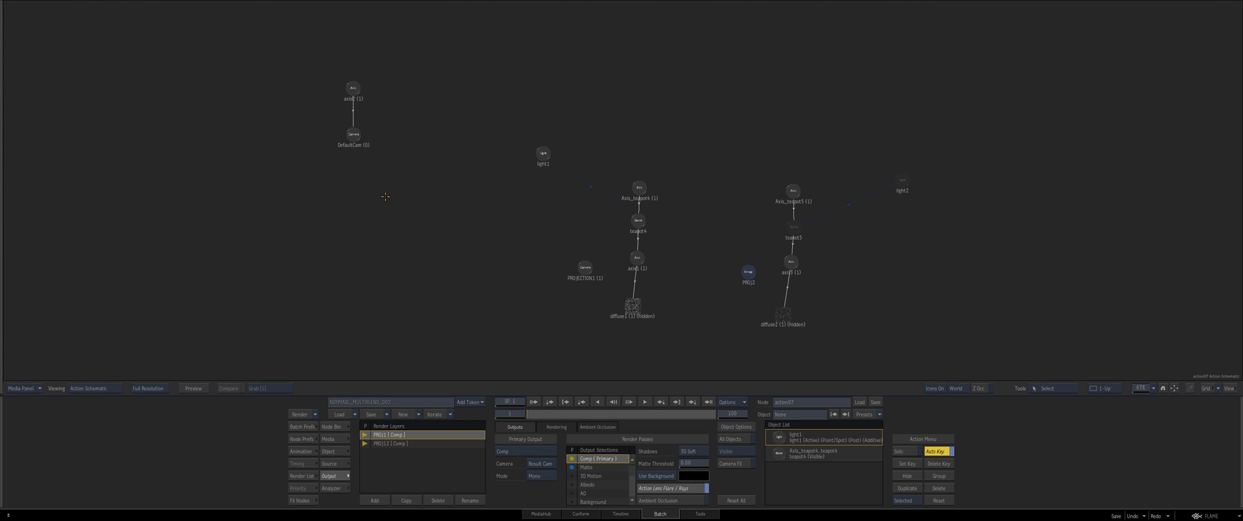
Set the green and blue colour values of light1 to 0 so it lights the PROJ1 teapot pure red.
left_click(542, 155)
key("F1")
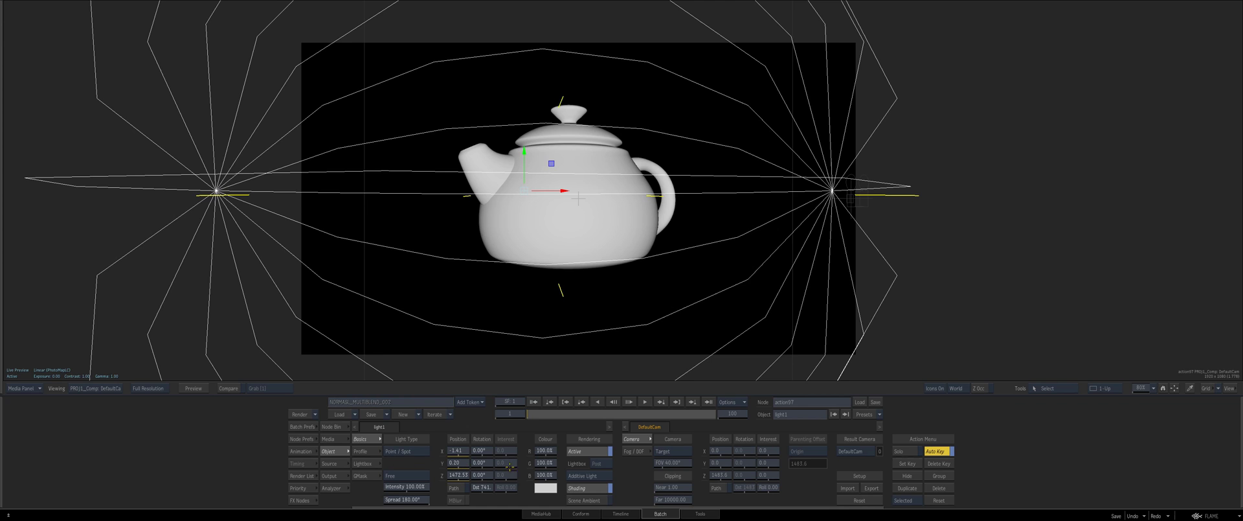
left_click(544, 475)
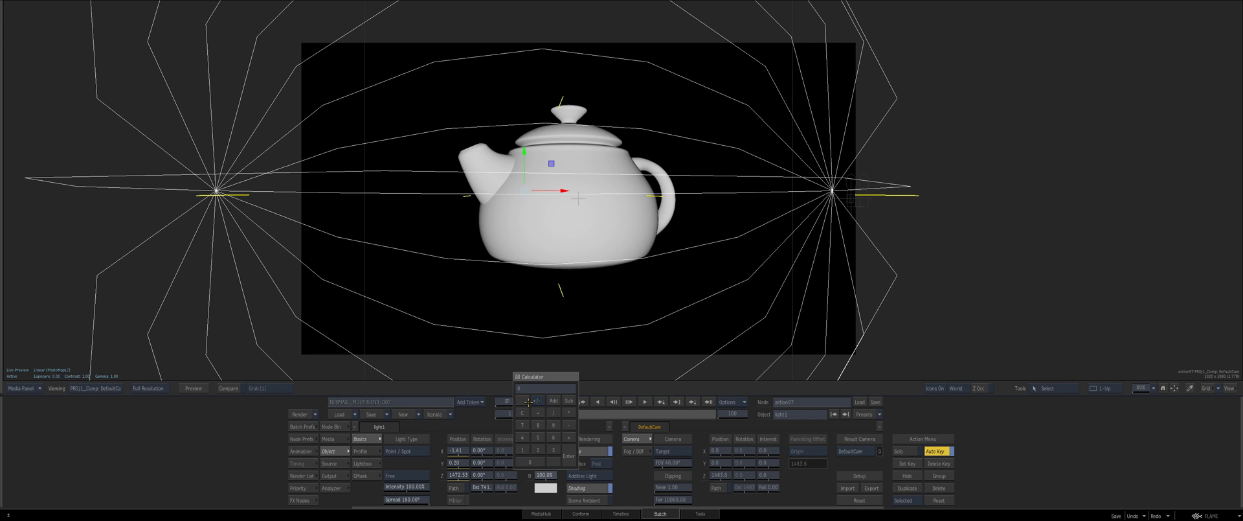
key("Return")
left_click(547, 462)
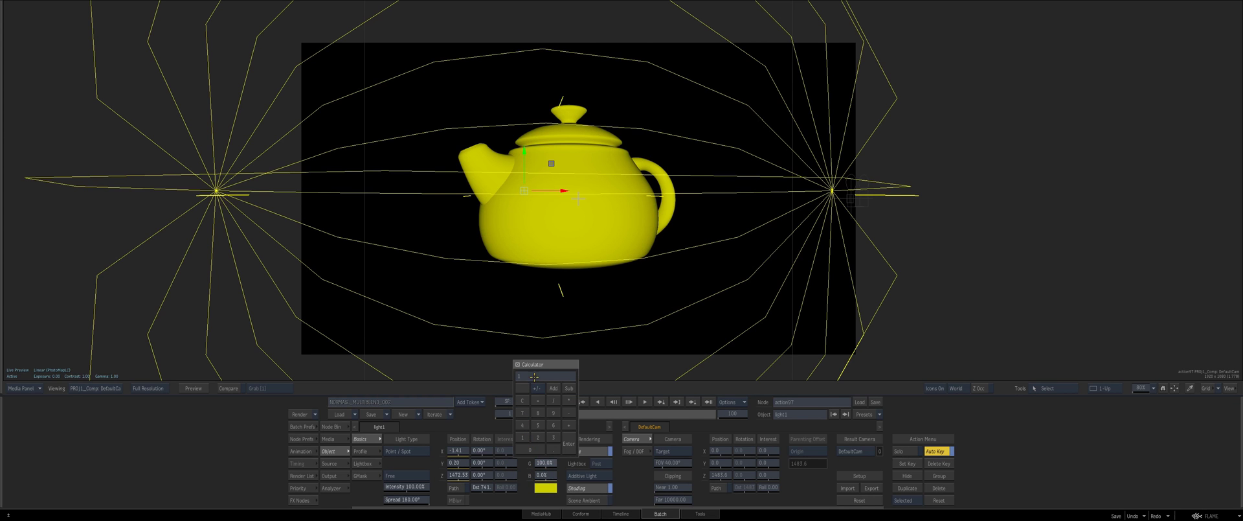
type("0")
key("Return")
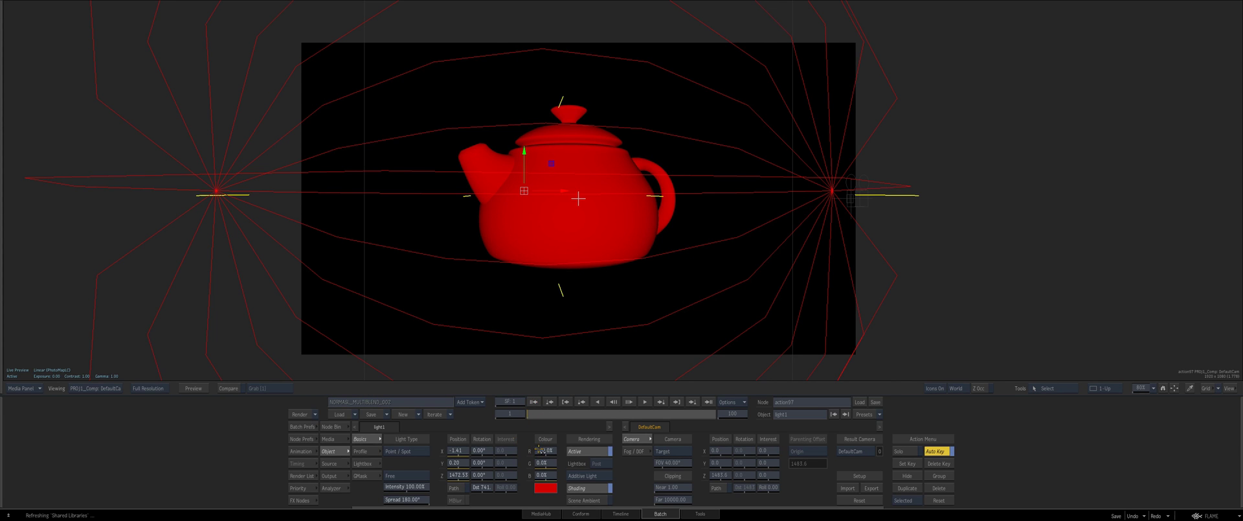
Set the Mono node fed by the PROJ1 Comp output to extract the Red channel, then return to the Batch schematic.
key("F4")
key("F4")
key("Tab")
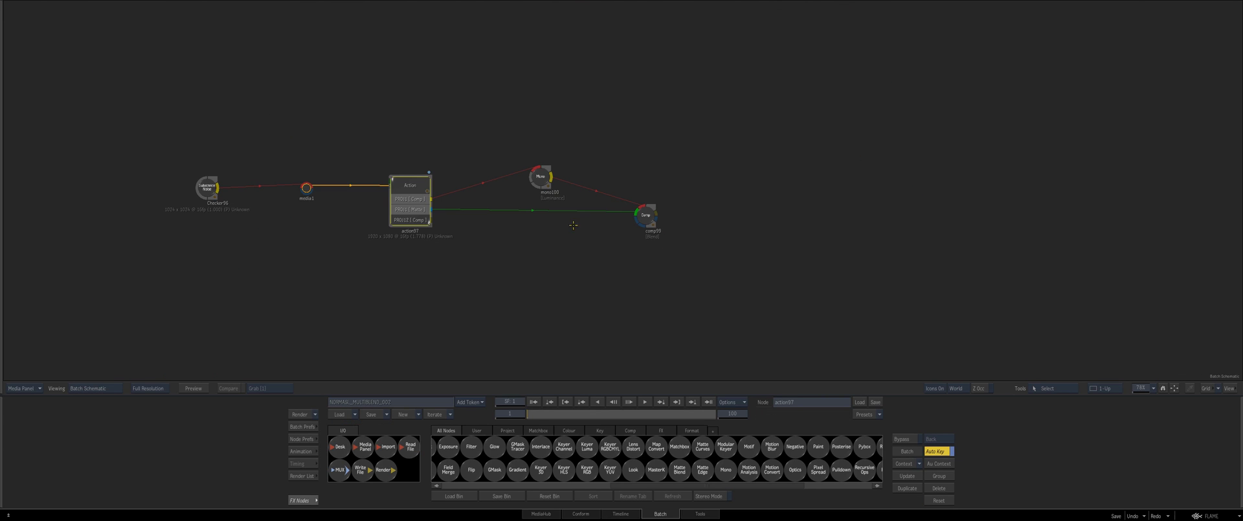
double_click(541, 176)
left_click(517, 439)
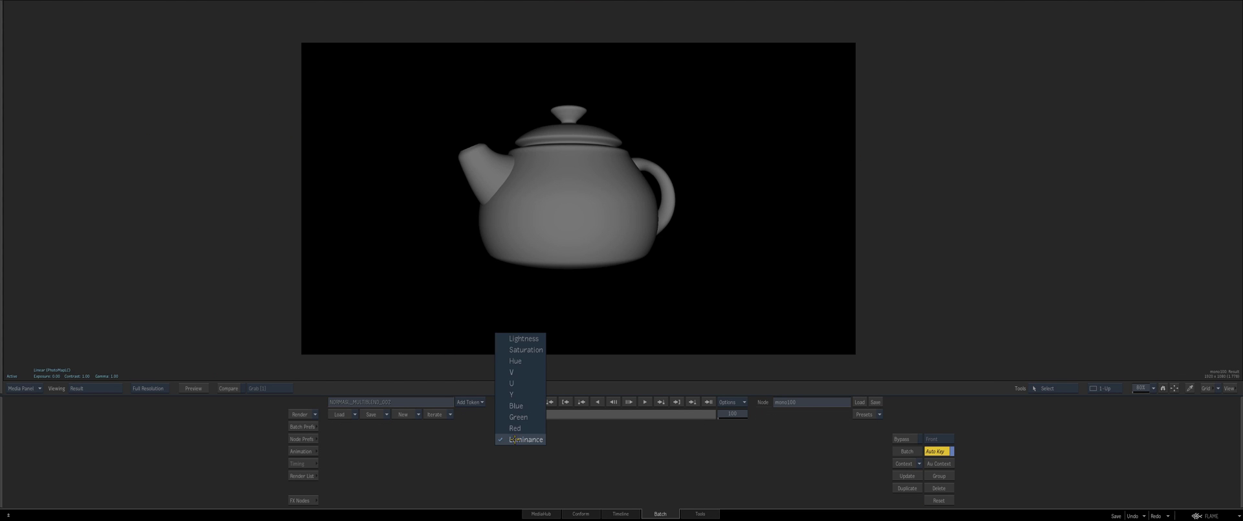
left_click(528, 397)
left_click(518, 436)
left_click(518, 427)
left_click(517, 438)
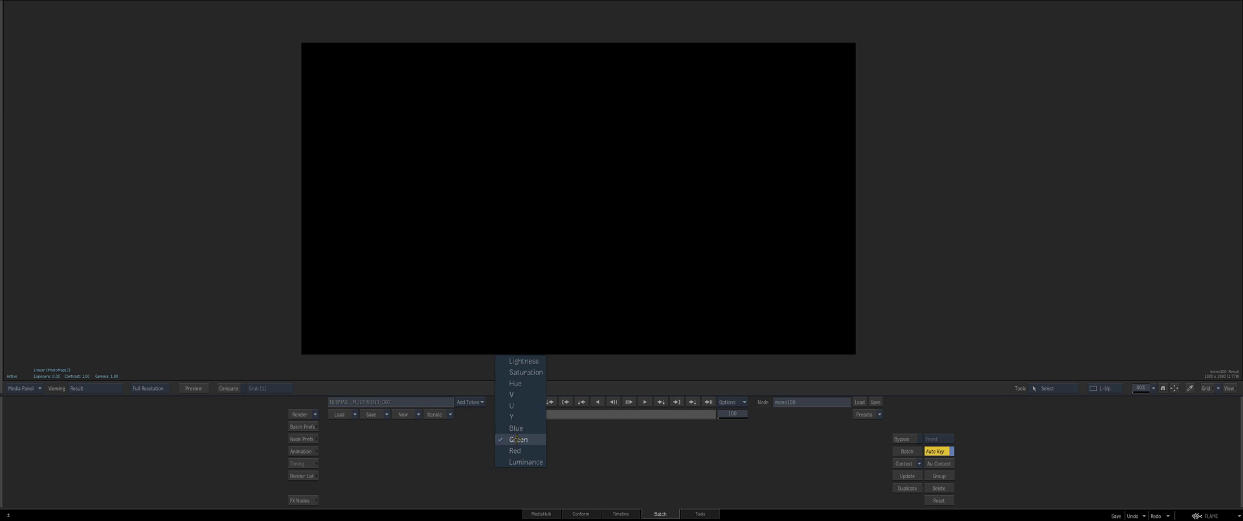
left_click(517, 428)
left_click(515, 438)
left_click(513, 461)
key("Tab")
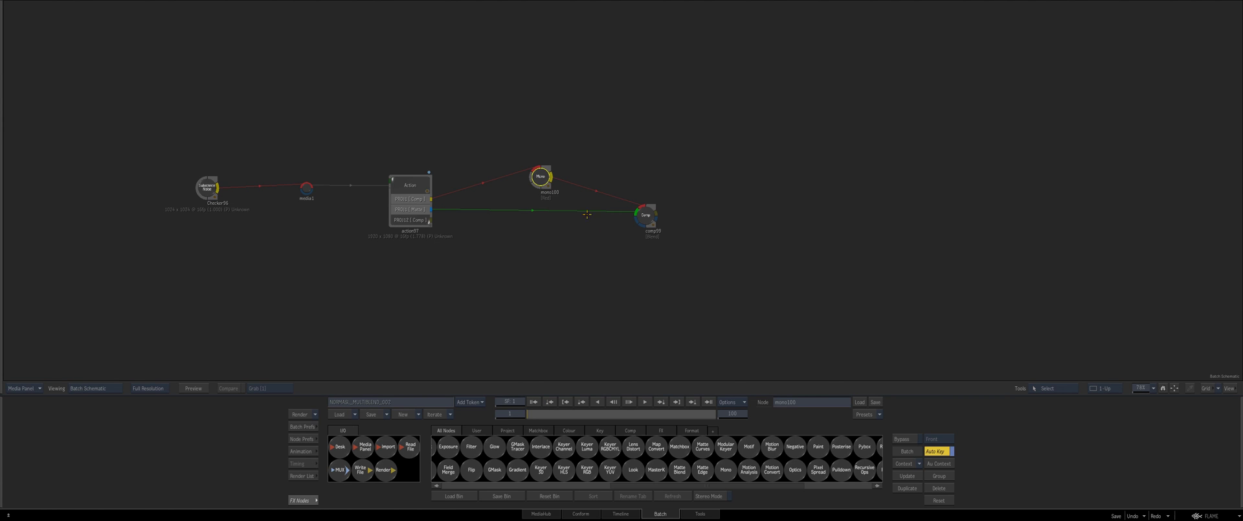
Set the Comp node's blend mode to Multiply and scrub its result through the timeline, returning to the start.
left_click(645, 214)
key("Tab")
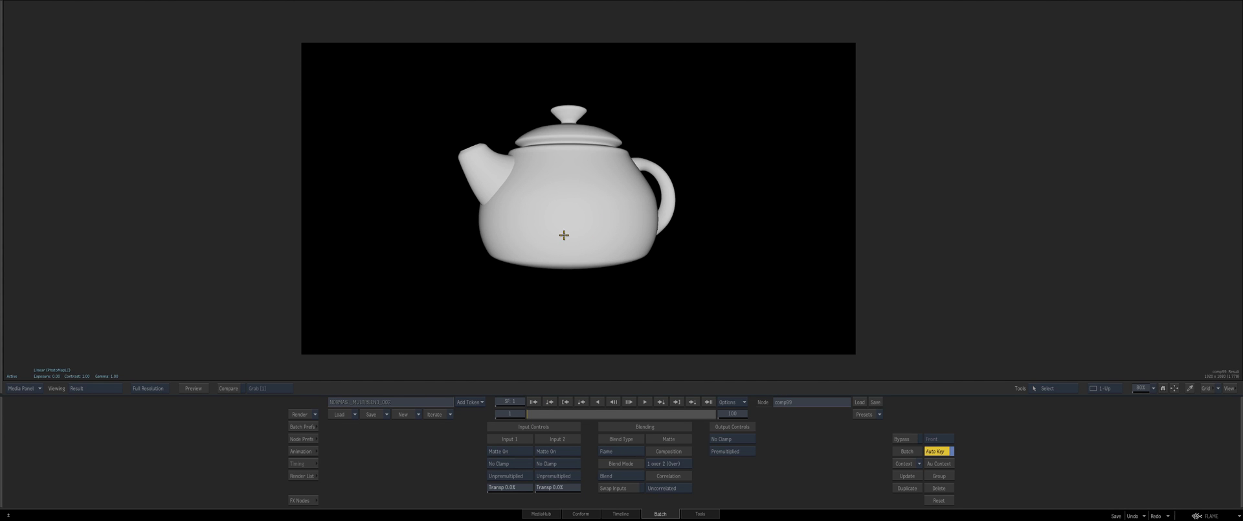
key("Escape")
left_click(644, 215)
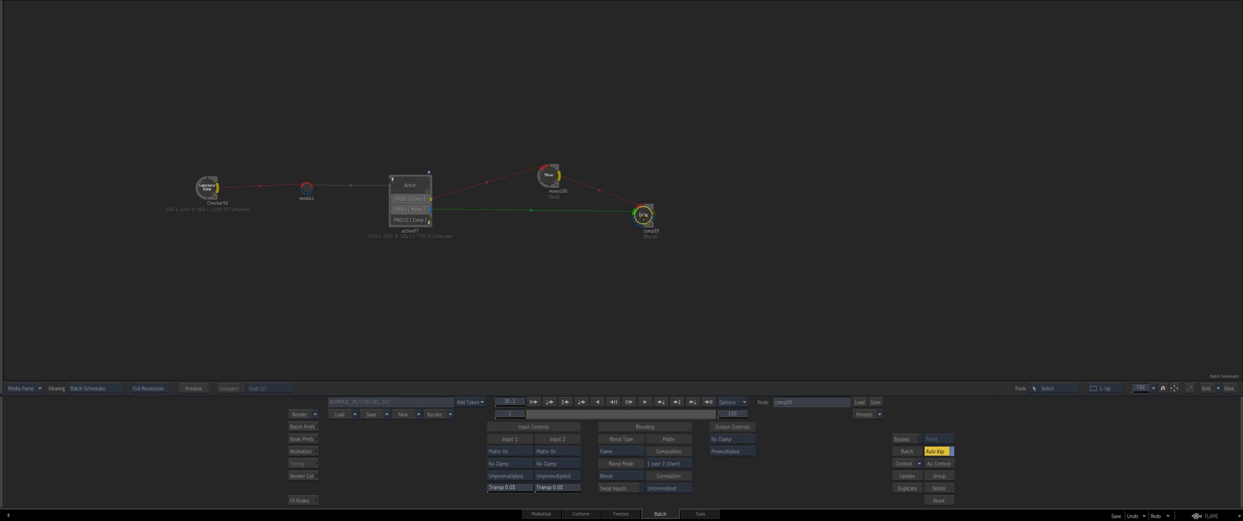
key("F4")
left_click(620, 475)
left_click(629, 419)
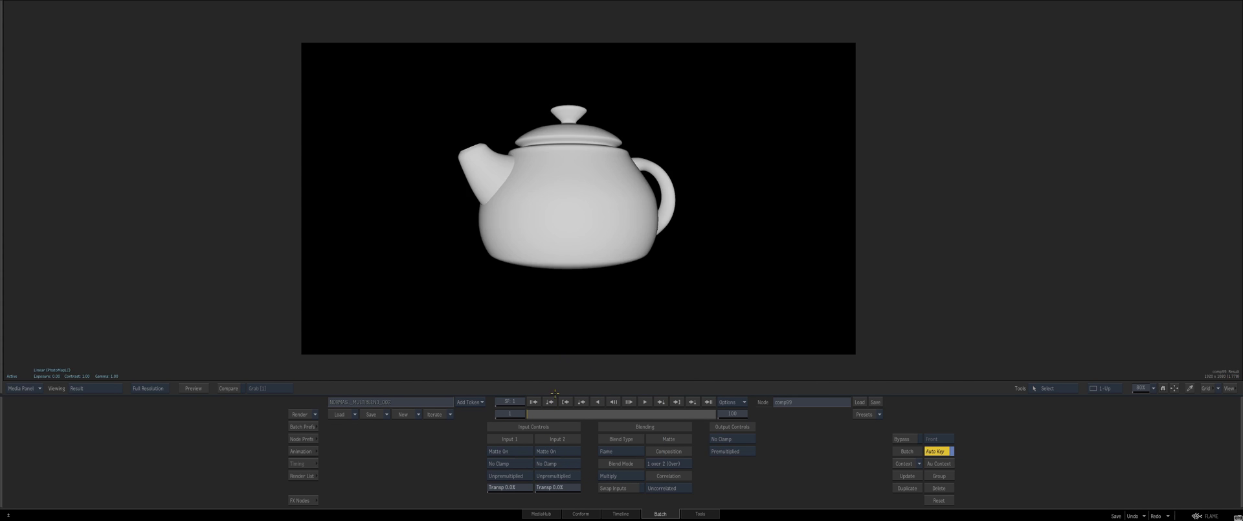
left_click_drag(531, 413, 630, 410)
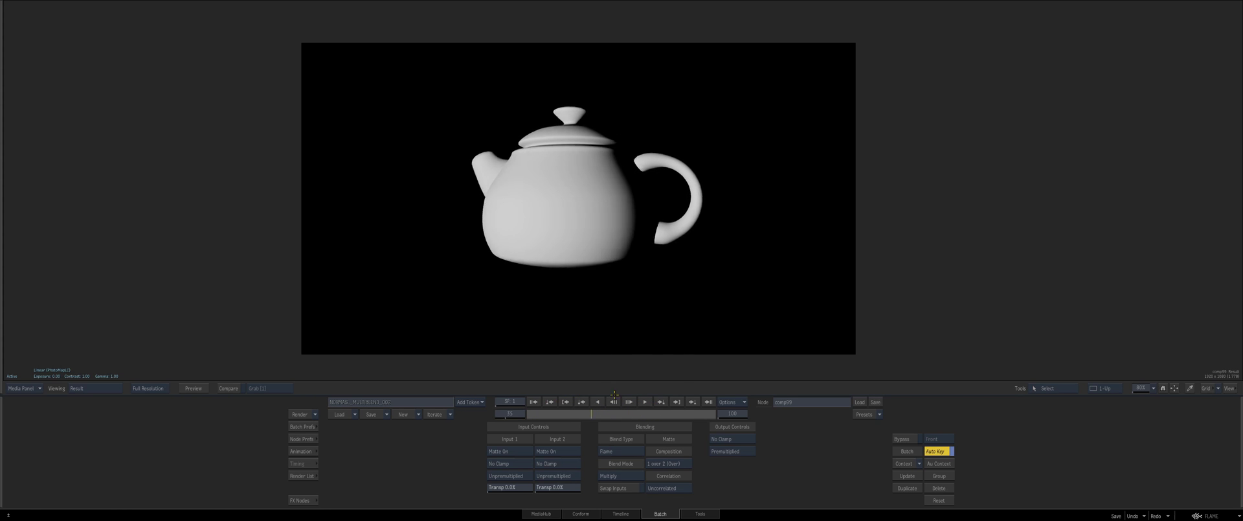
left_click_drag(534, 413, 528, 412)
key("Escape")
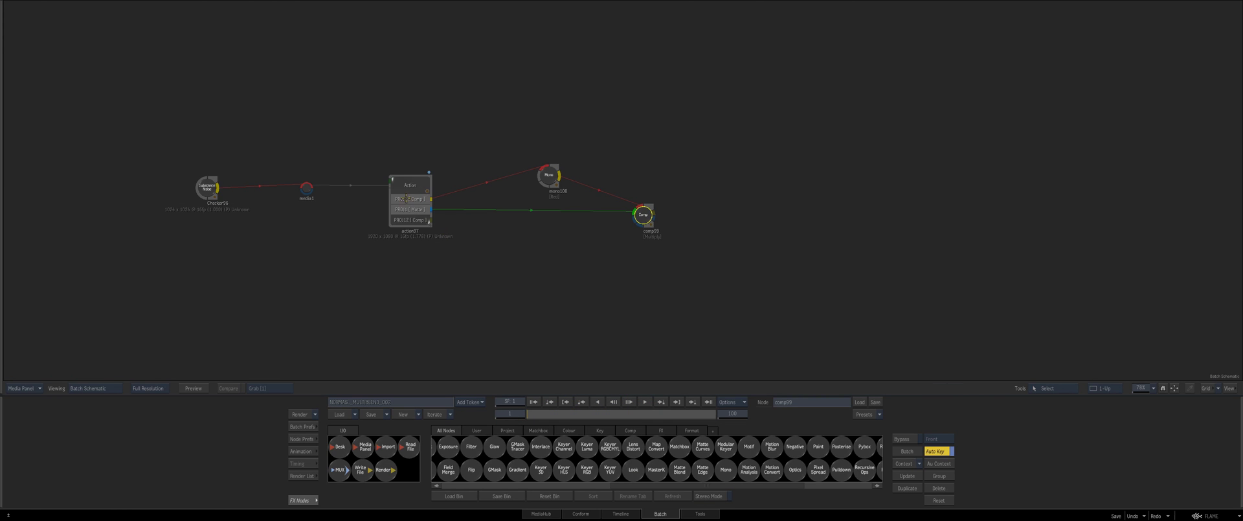
Reopen the Action node, raise light1's intensity to over 700 and narrow its spread into a spotlight on the teapot.
double_click(407, 198)
key("Escape")
left_click(543, 157)
left_click(544, 157)
key("Escape")
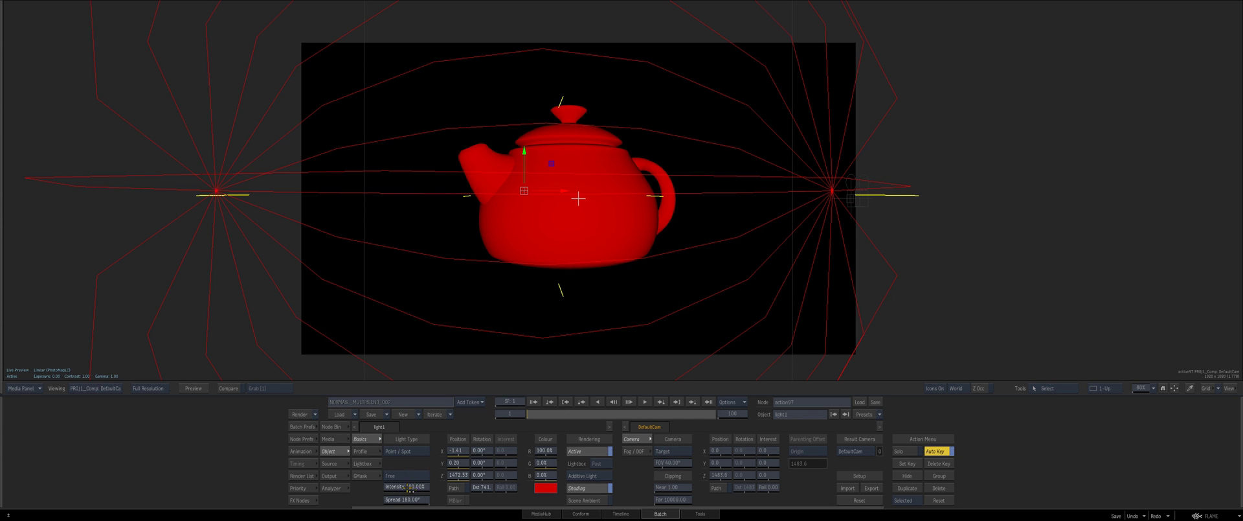
left_click_drag(406, 486, 386, 499)
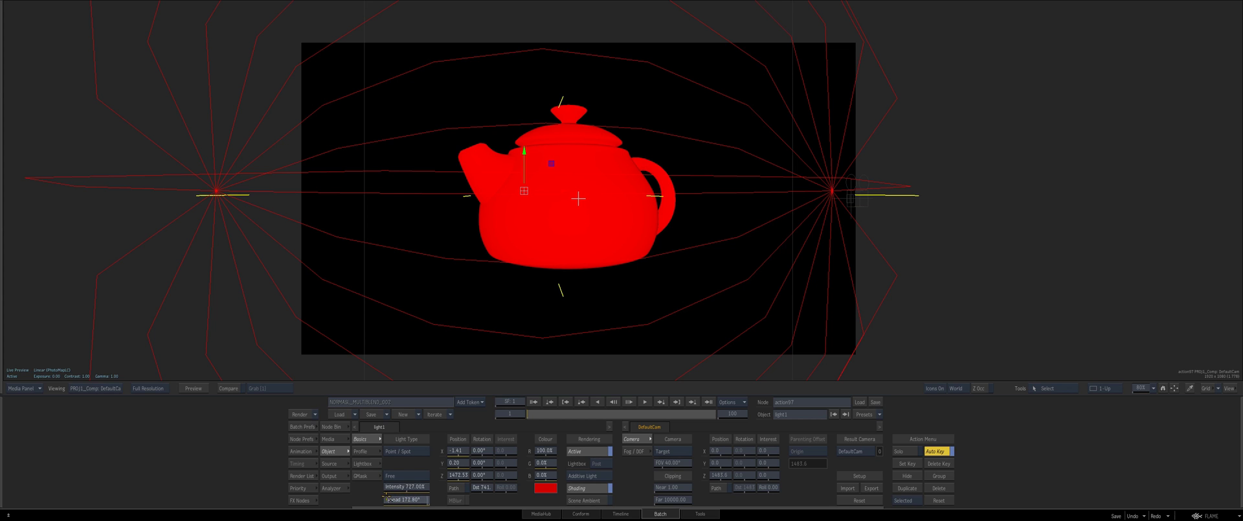
left_click_drag(147, 449, 97, 445)
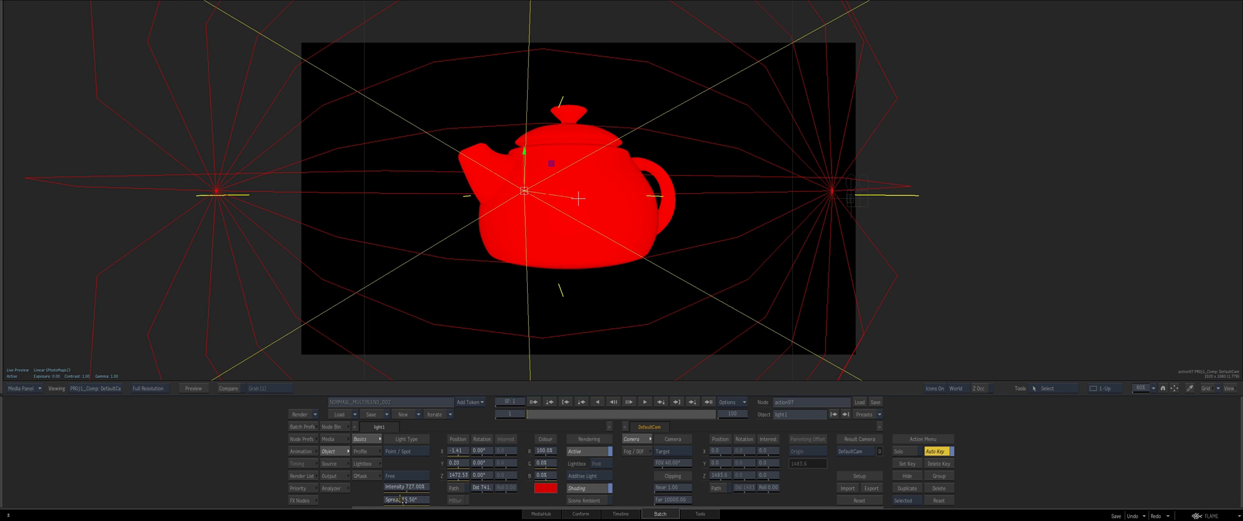
left_click_drag(403, 500, 223, 450)
left_click_drag(455, 449, 455, 442)
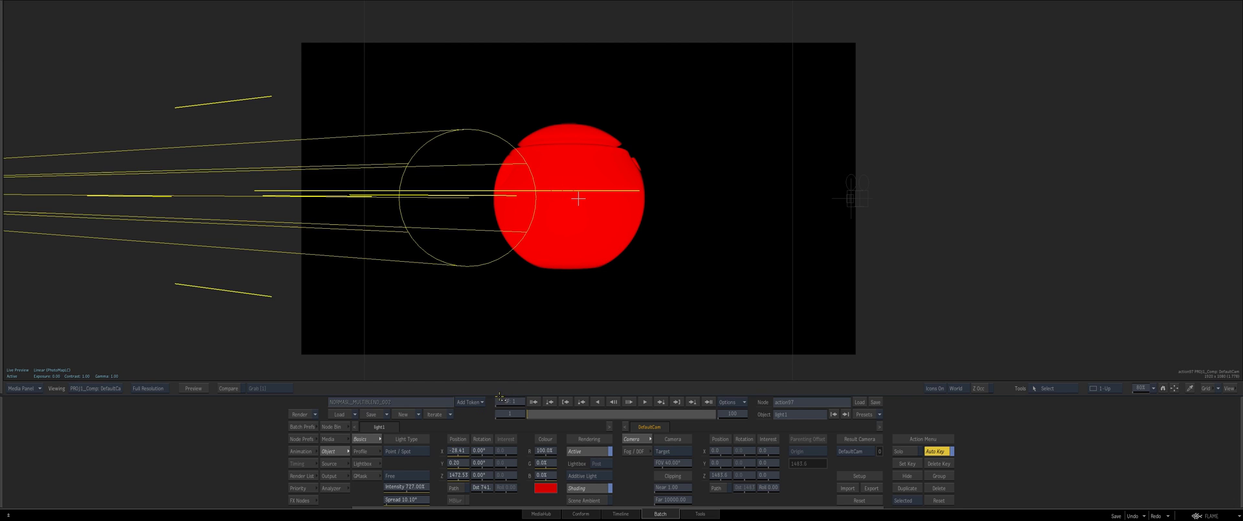
Give light1 a Custom falloff profile, reshape its falloff curve and readjust the spread to about 12°.
left_click(361, 450)
left_click(449, 451)
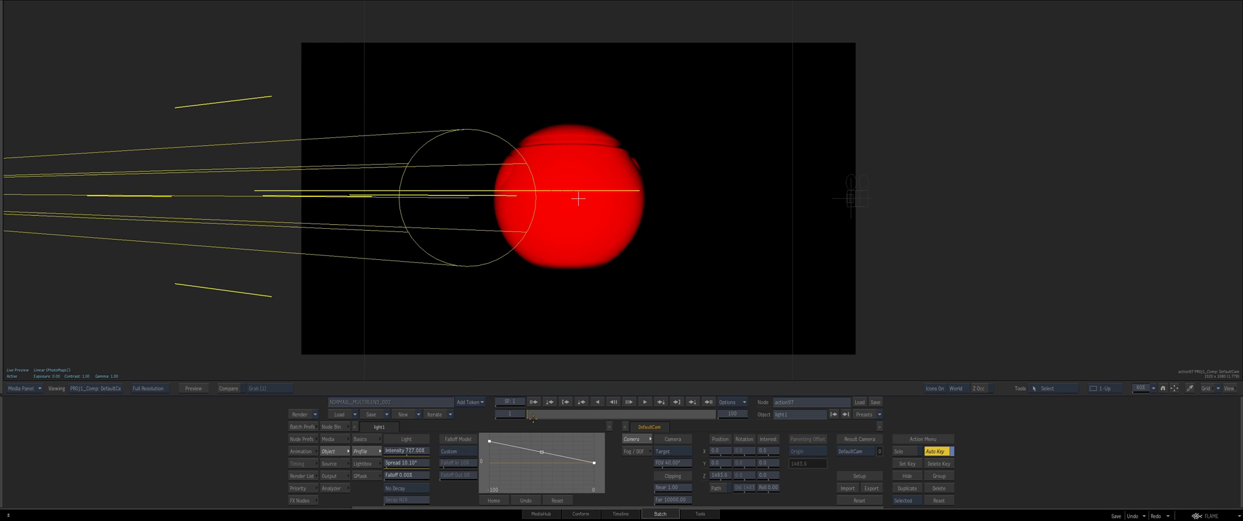
left_click_drag(489, 441, 579, 456)
left_click(593, 462)
left_click_drag(593, 462, 536, 454)
left_click_drag(395, 465, 405, 448)
left_click(360, 438)
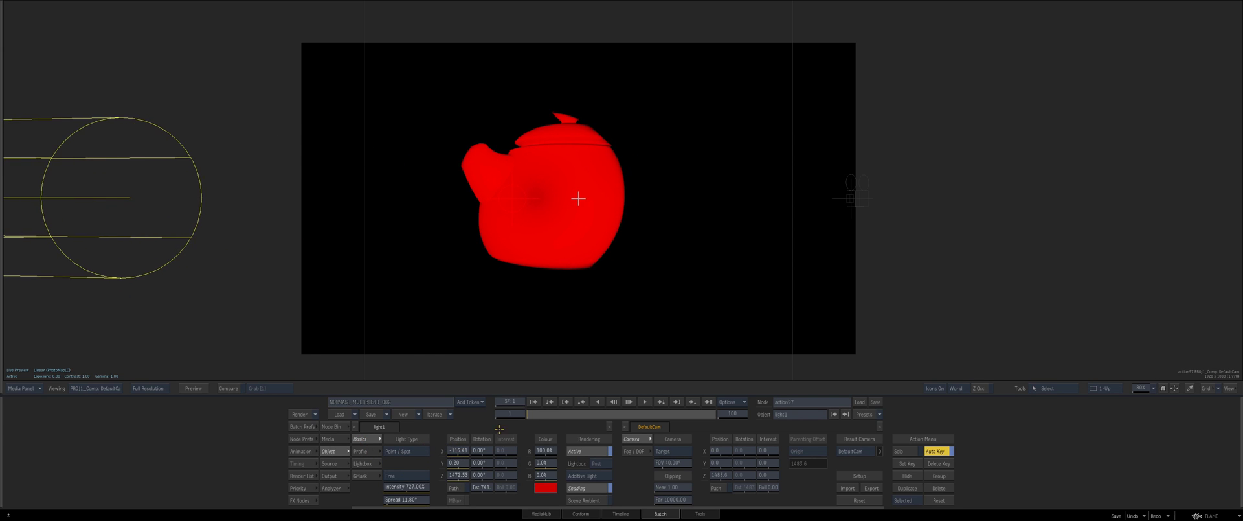
Inspect the Comp node's PROJ1 matte result over the timeline and return to the schematic.
key("Escape")
left_click(638, 206)
double_click(638, 207)
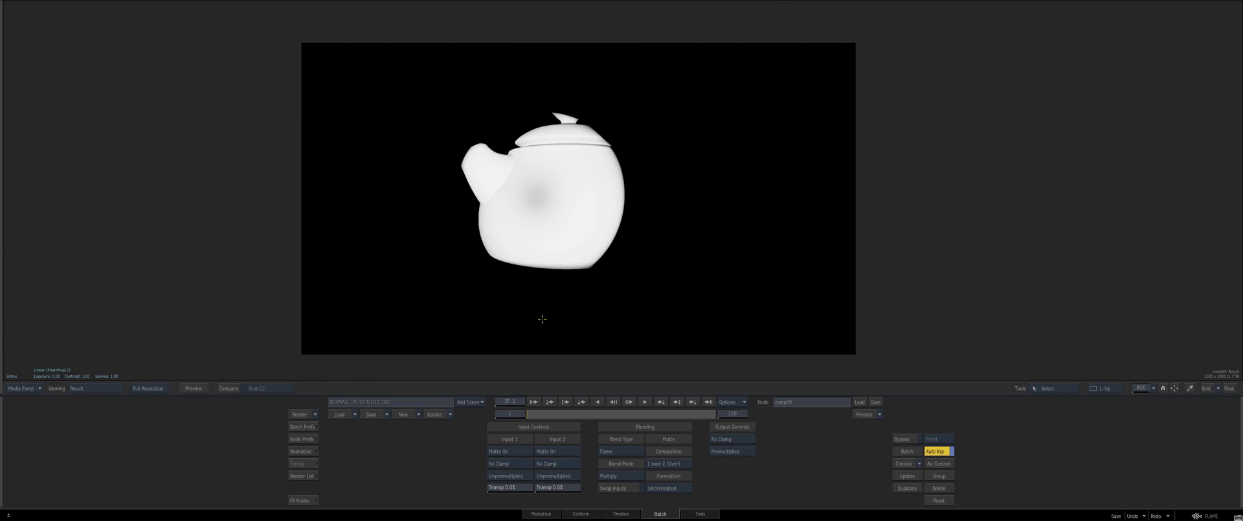
key("F4")
left_click_drag(517, 412, 514, 362)
key("Escape")
In the Action node, set the red and blue colour values of light2 to 0 so it is pure green.
double_click(405, 213)
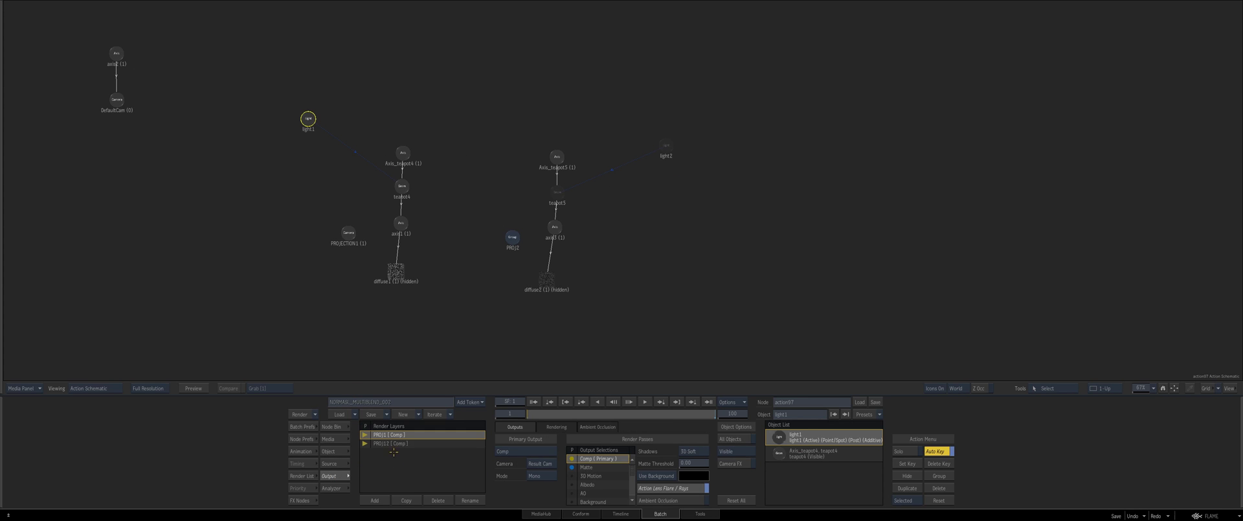
left_click(658, 155)
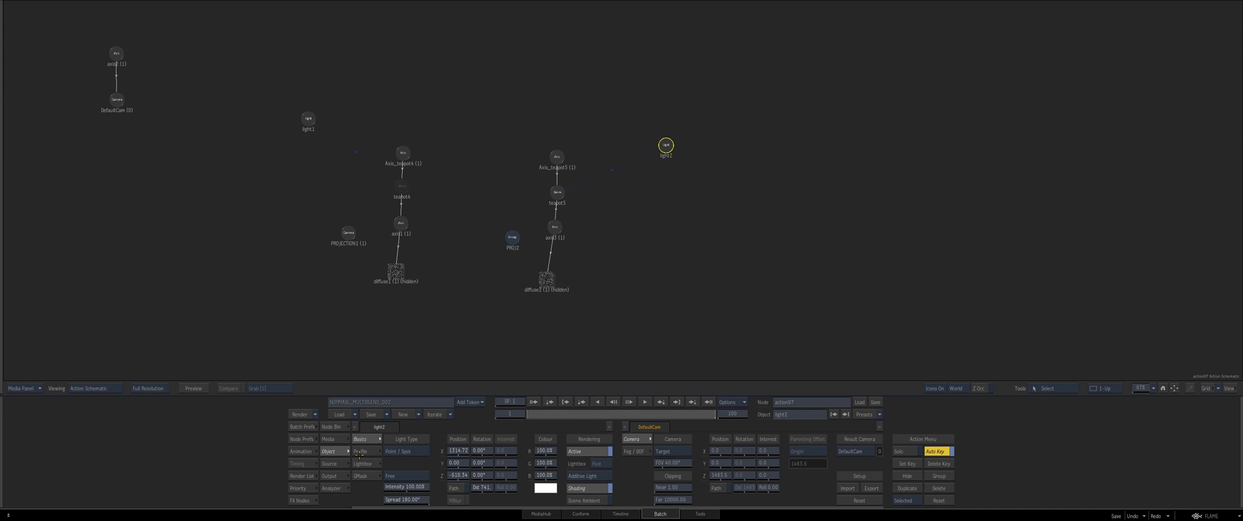
left_click(545, 450)
type("0")
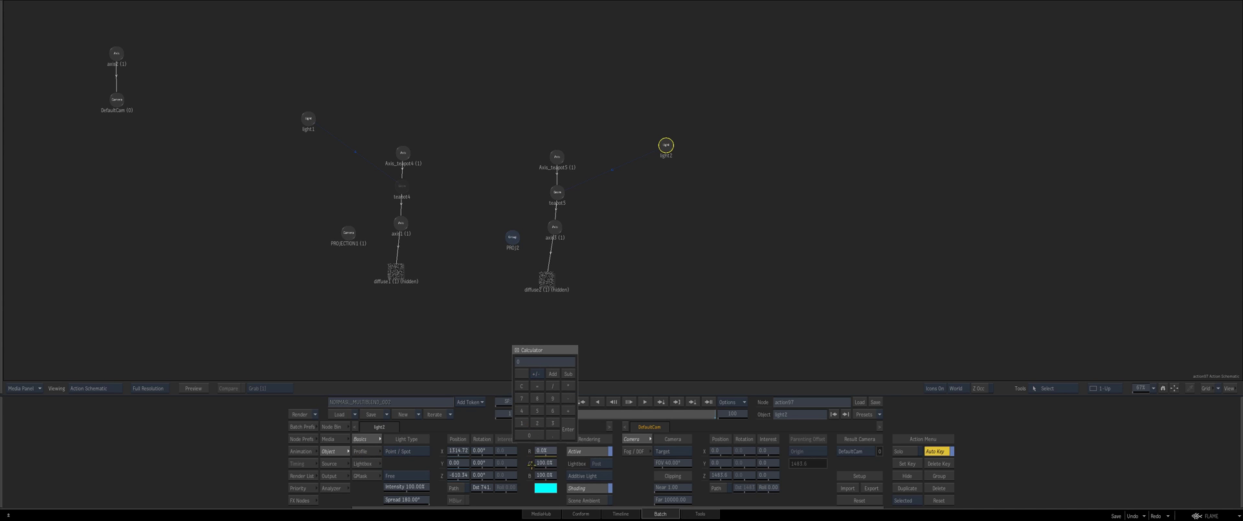
key("Return")
left_click(544, 484)
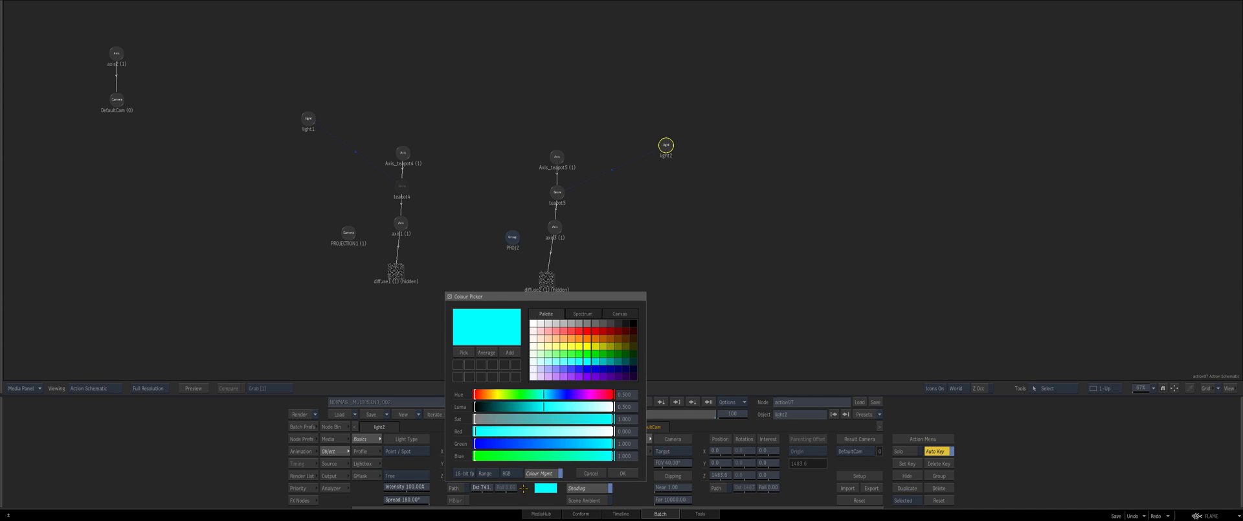
left_click(592, 472)
left_click(545, 474)
type("0")
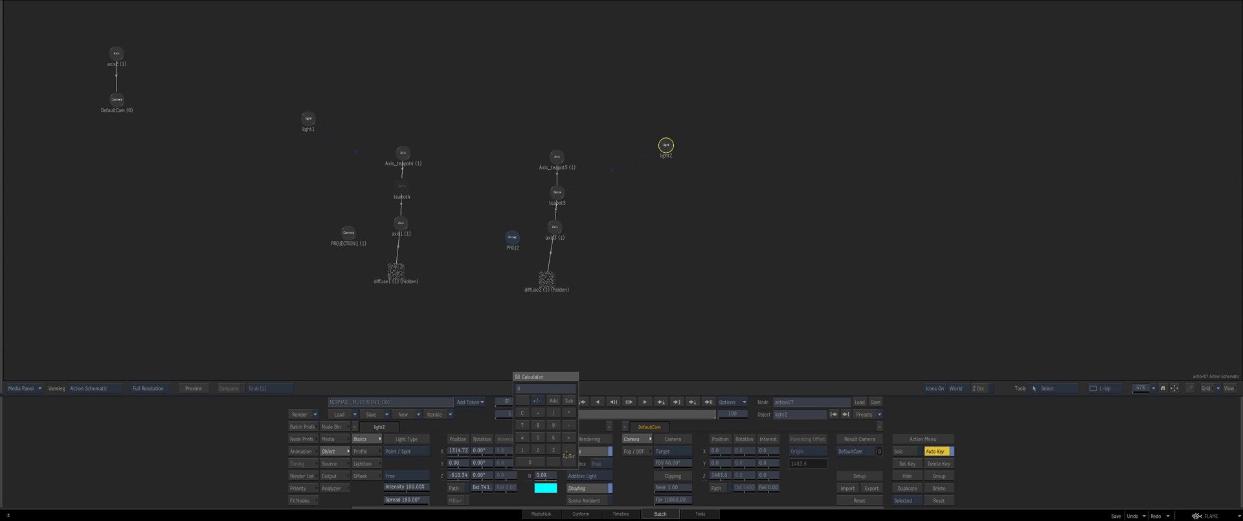
key("Return")
View the PROJ2 teapot at a late frame, raise light2's intensity to about 604 and return to the Batch schematic.
key("F4")
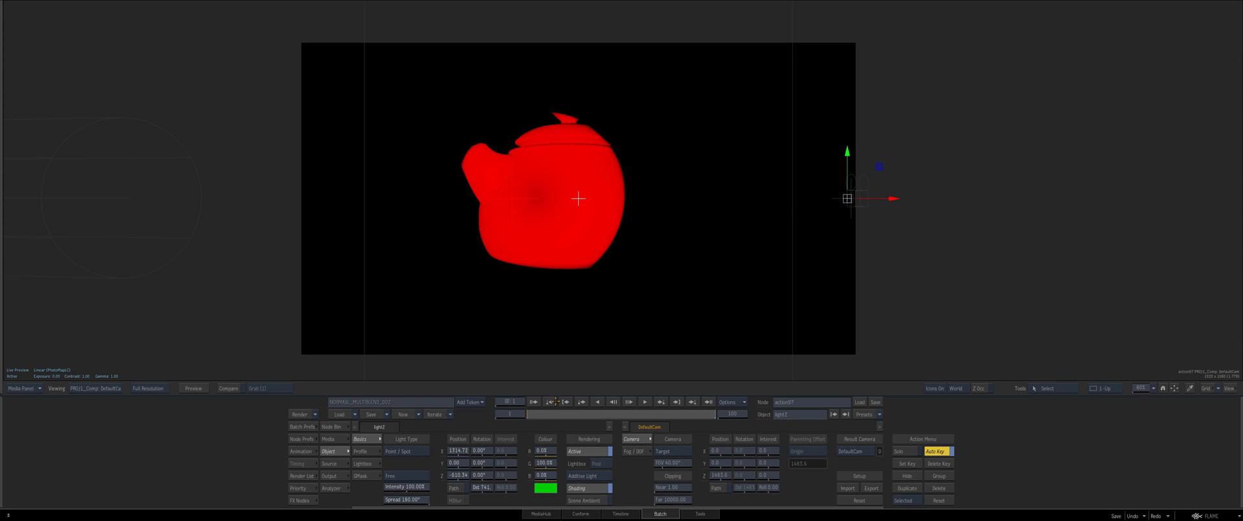
left_click_drag(570, 413, 691, 402)
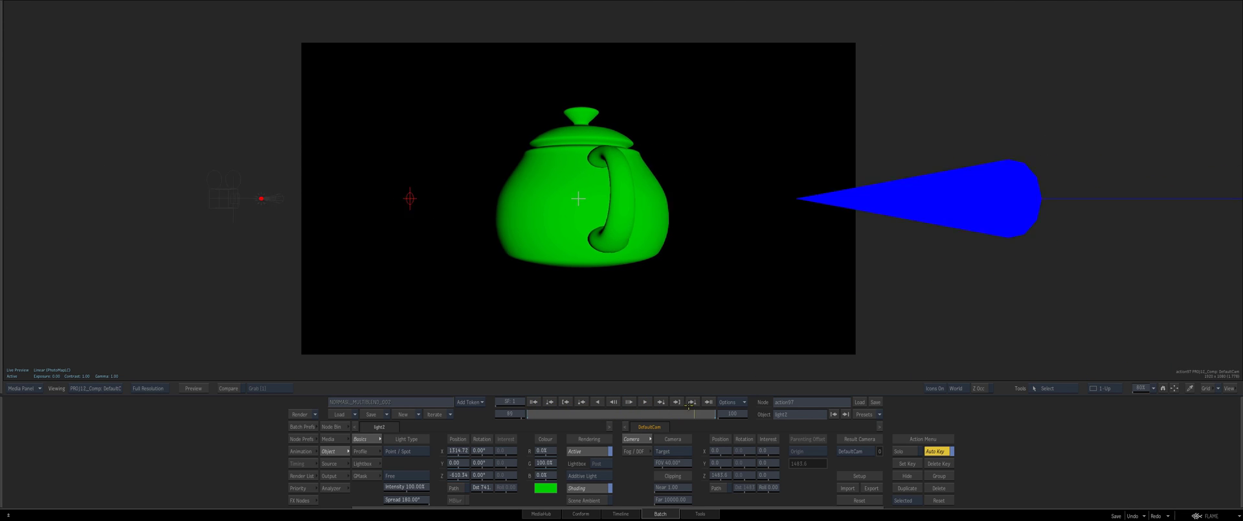
left_click_drag(412, 488, 461, 473)
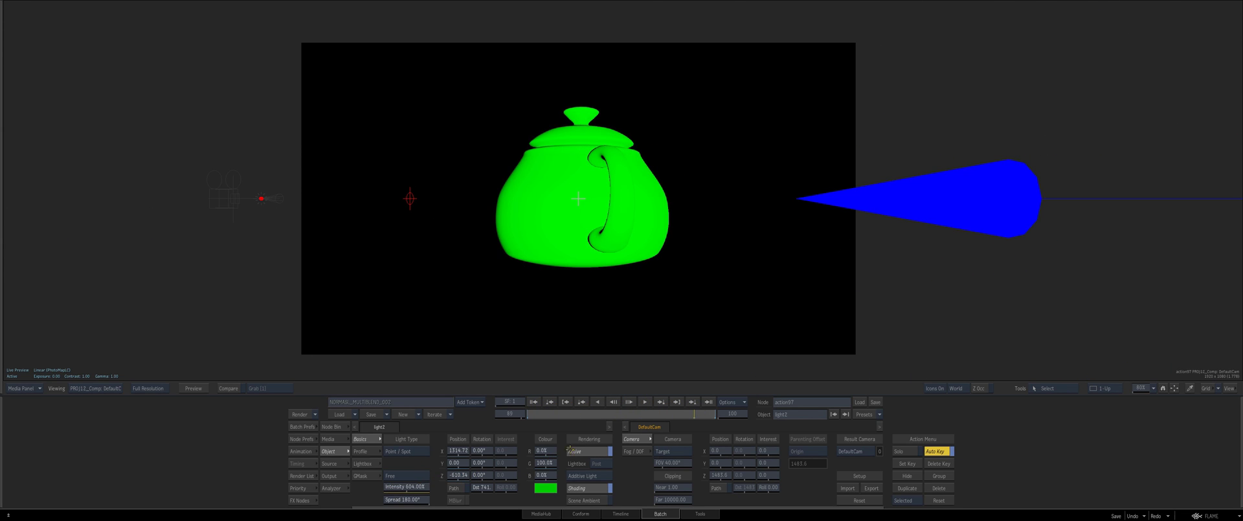
left_click_drag(691, 412, 620, 387)
key("Escape")
Reposition the Action node and enable the Matte render pass for its PROJ2 layer.
left_click_drag(567, 251, 591, 243)
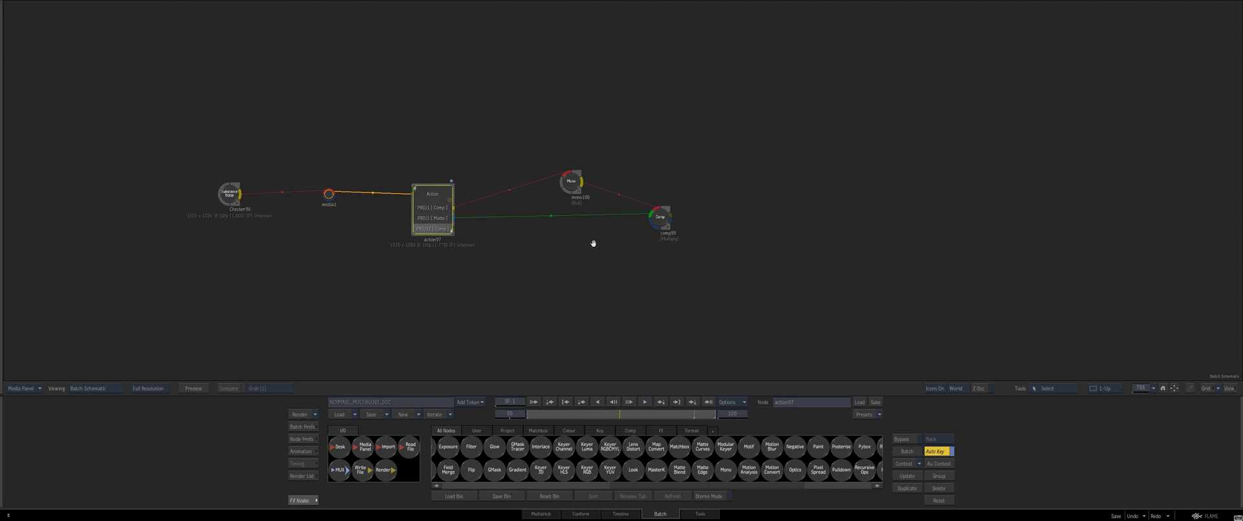
left_click_drag(430, 214, 434, 220)
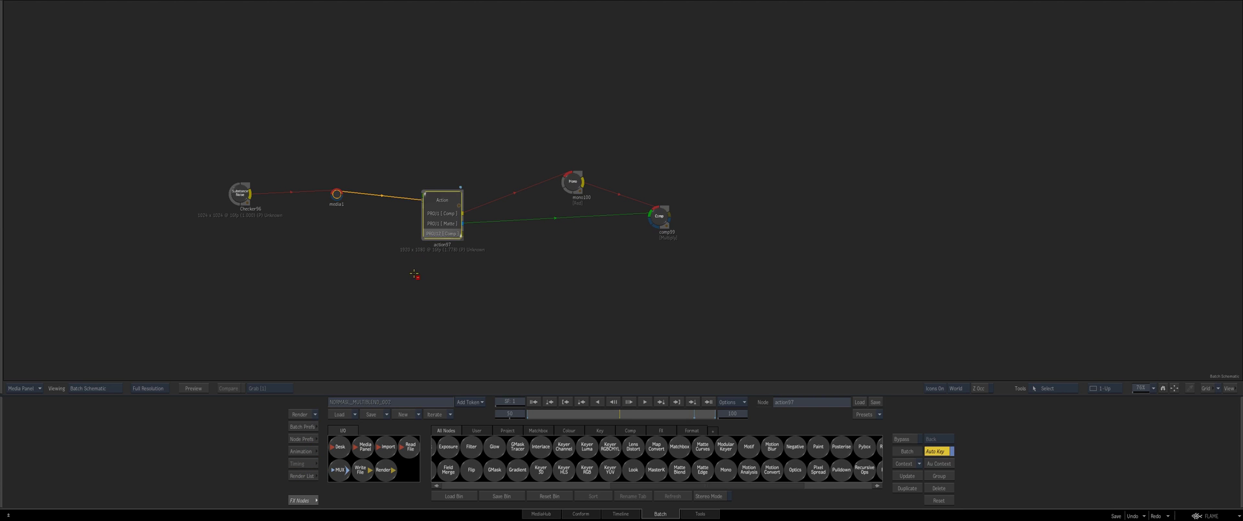
left_click(334, 475)
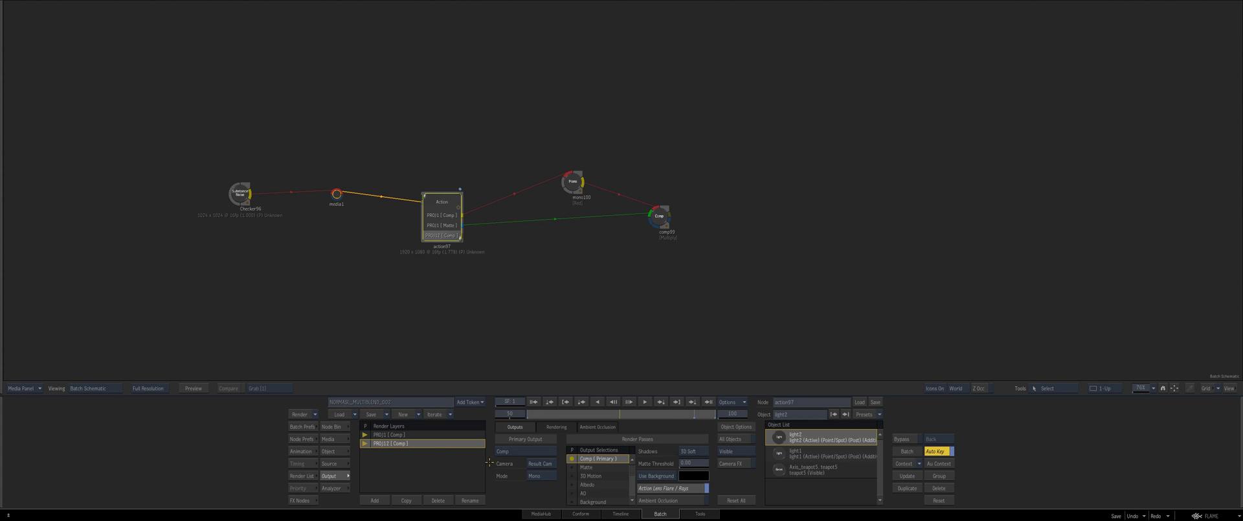
left_click(572, 467)
left_click(514, 286)
Duplicate the Mono and Comp nodes, place the copies below the originals and feed them from the PROJ2 Comp and Matte outputs.
left_click_drag(566, 214, 574, 173)
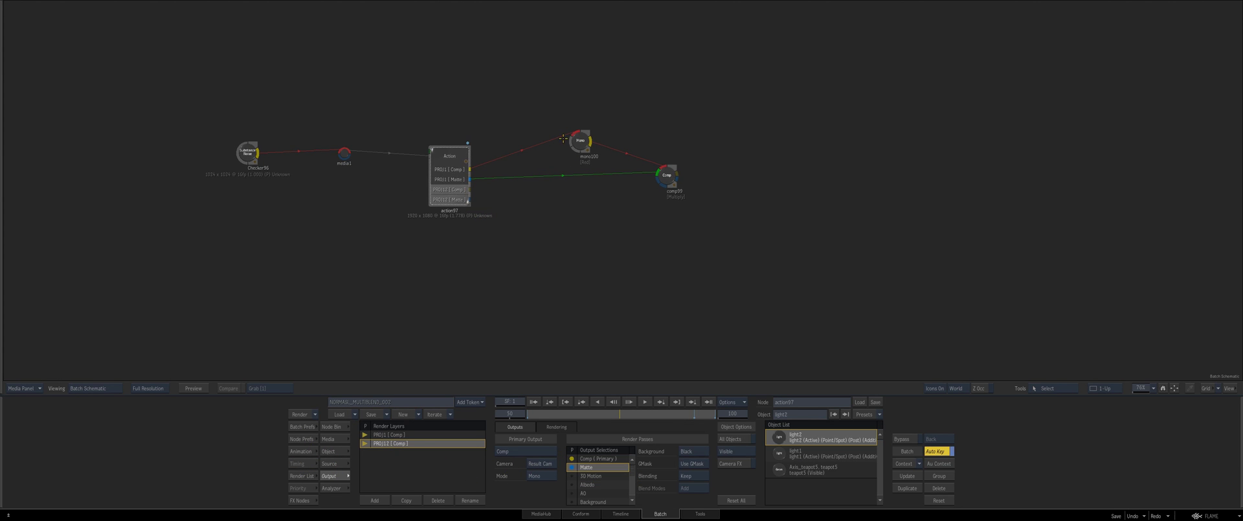
left_click_drag(577, 139, 673, 181)
right_click(670, 176)
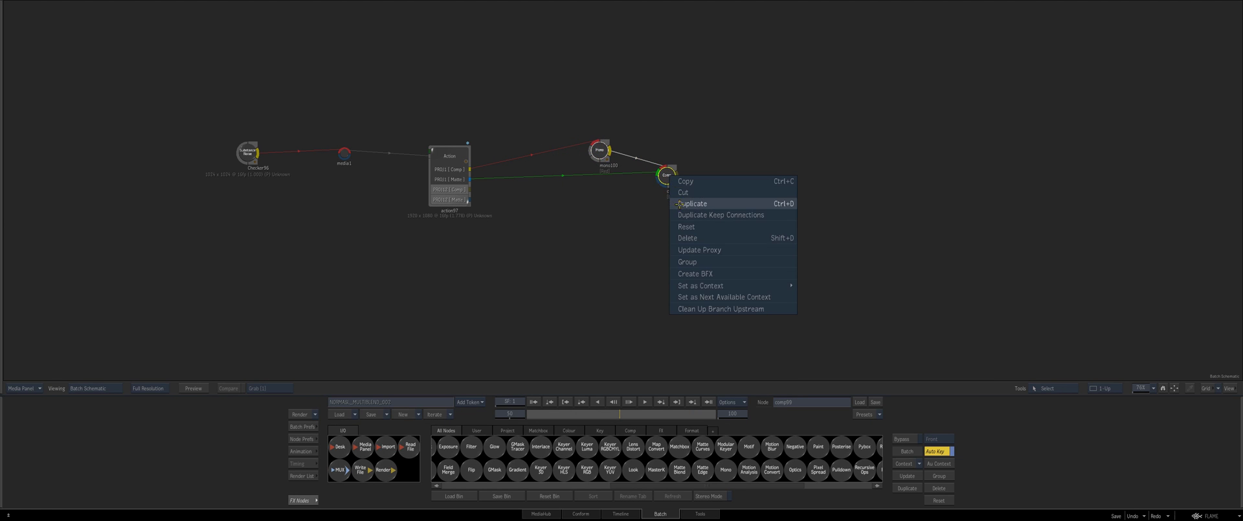
left_click(690, 202)
left_click_drag(693, 150, 654, 237)
left_click(558, 244)
left_click_drag(586, 211, 602, 194)
mouse_move(640, 237)
left_mouse_down()
mouse_move(528, 226)
mouse_move(656, 234)
left_mouse_up()
key("F4")
left_click(619, 412)
key("Escape")
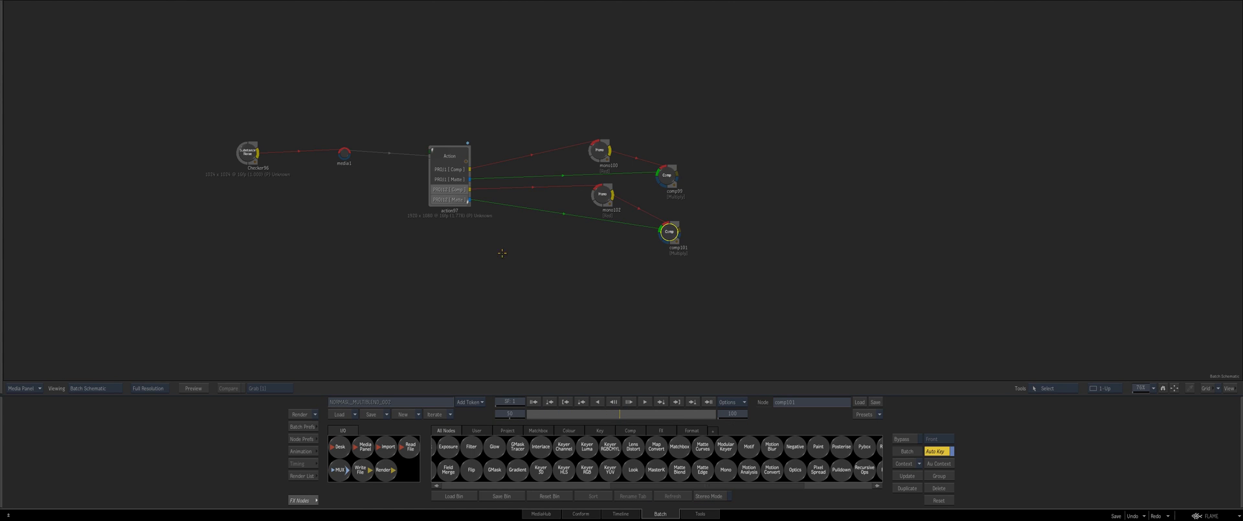
Set the duplicated Mono node on the PROJ2 branch to extract the Green channel.
left_click_drag(449, 169, 433, 184)
left_click(602, 197)
key("F4")
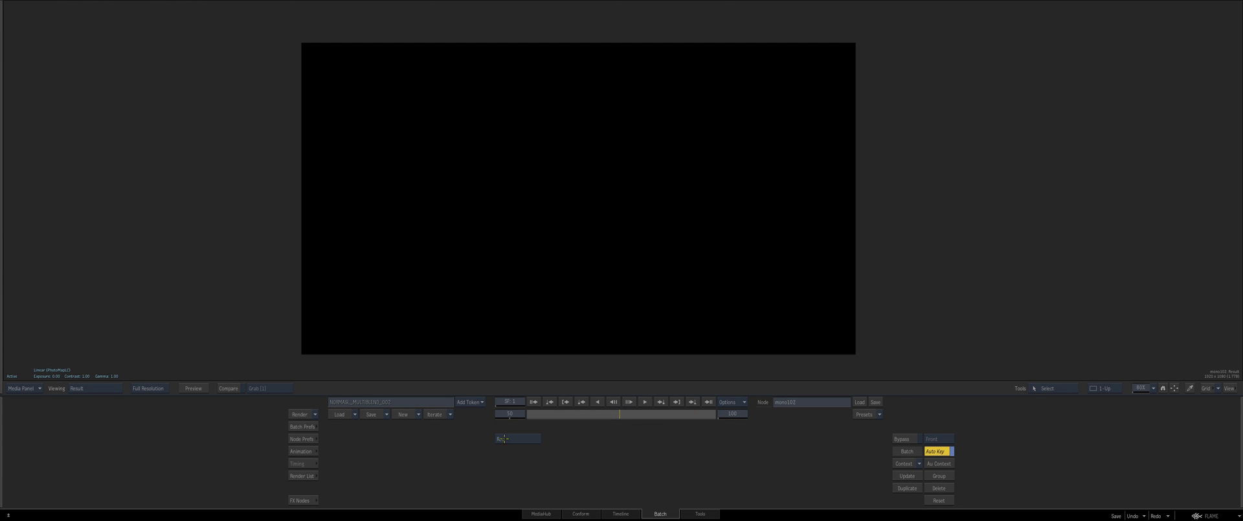
left_click(518, 439)
left_click(517, 428)
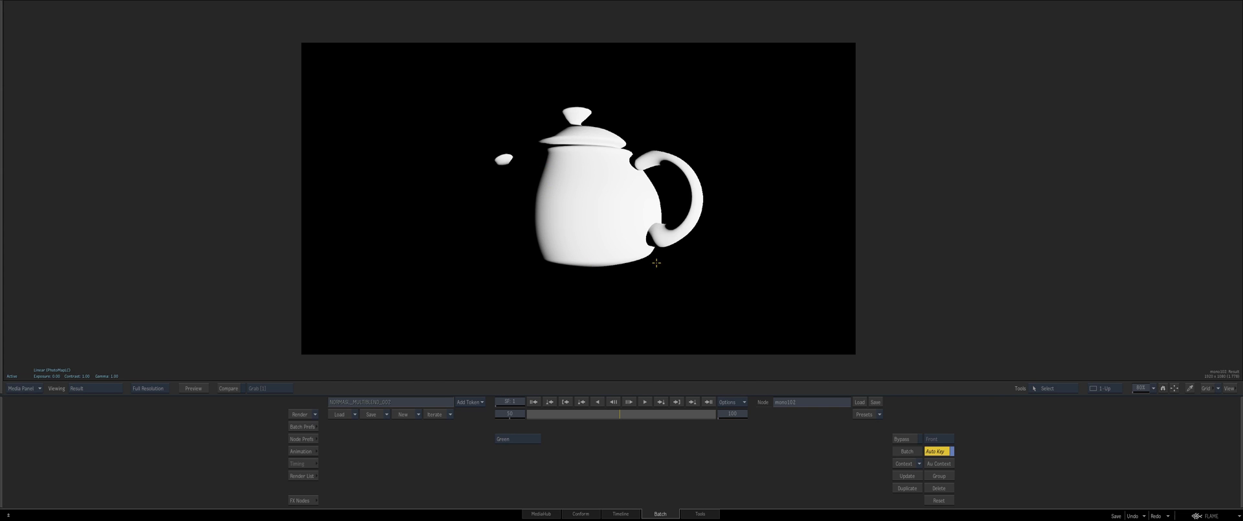
Compare the results of the PROJ2 and PROJ1 Comp nodes at different frames.
key("grave")
left_click(669, 238)
key("F4")
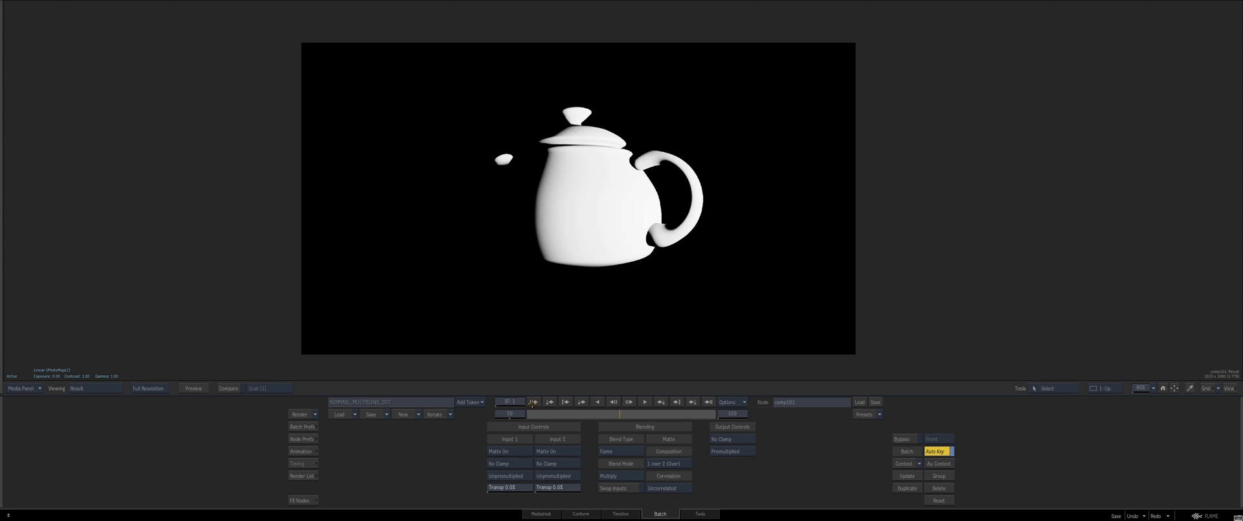
left_click_drag(533, 413, 577, 328)
key("grave")
left_click(667, 178)
key("F4")
key("F3")
key("F4")
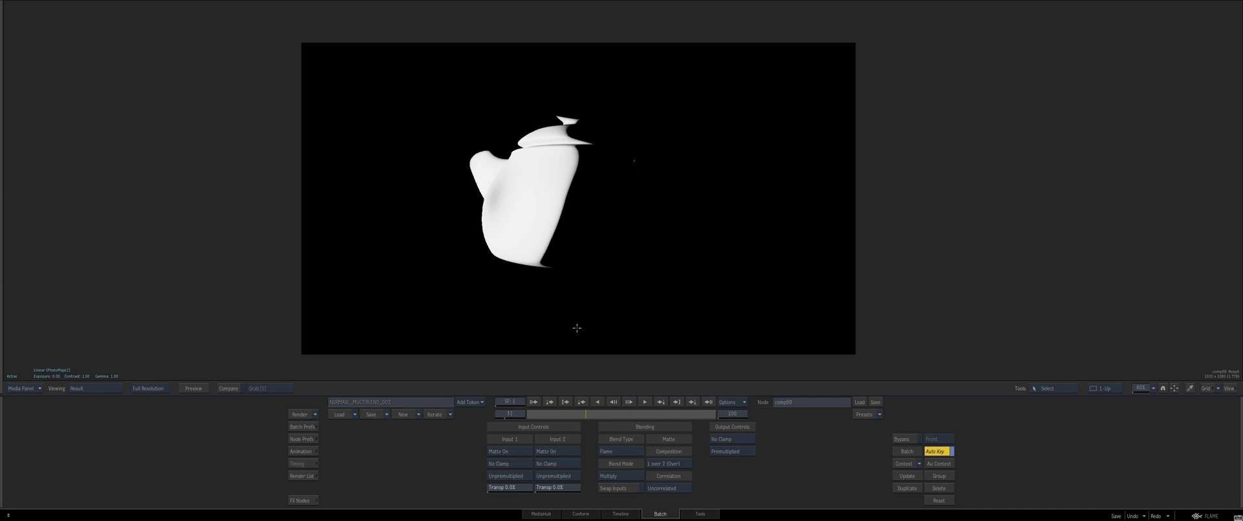
key("grave")
Tidy the schematic by repositioning the Action node and the lower Mono and Comp nodes.
left_click_drag(432, 173, 430, 160)
left_click_drag(496, 231, 486, 176)
left_click_drag(604, 198, 602, 200)
left_click_drag(661, 231, 664, 225)
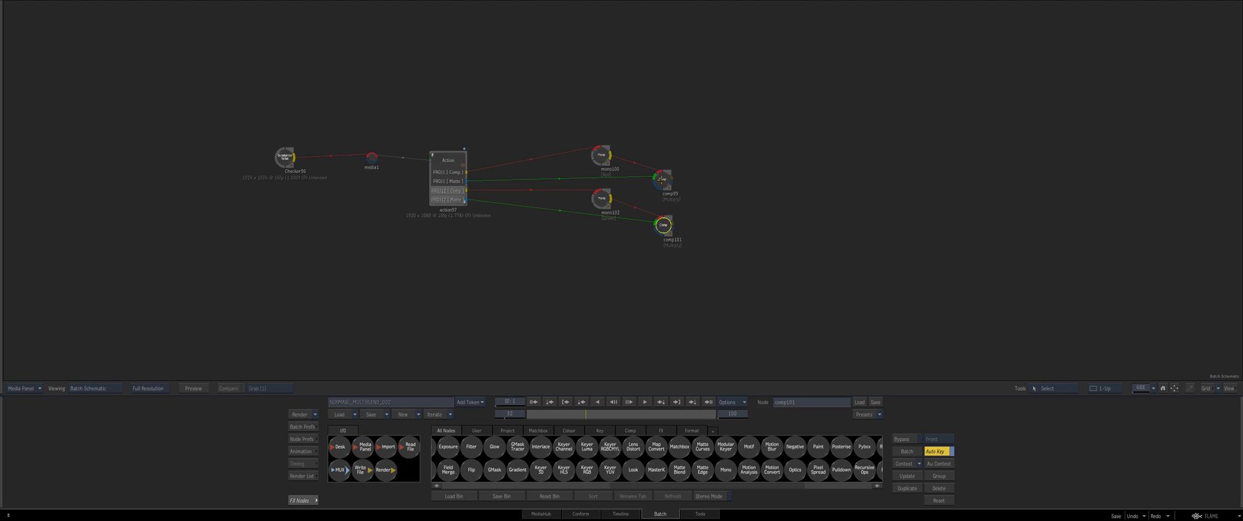
Reposition both Comp nodes and the lower Mono node to tidy the two matte branches.
left_click_drag(663, 179, 666, 166)
left_click_drag(602, 198, 592, 192)
left_click_drag(666, 221, 658, 211)
left_click_drag(665, 166, 658, 169)
mouse_move(592, 192)
left_mouse_down()
mouse_move(659, 216)
mouse_move(599, 191)
left_mouse_up()
Check the results of the PROJ2 and PROJ1 Comp nodes, adjusting the node layout between views.
double_click(658, 215)
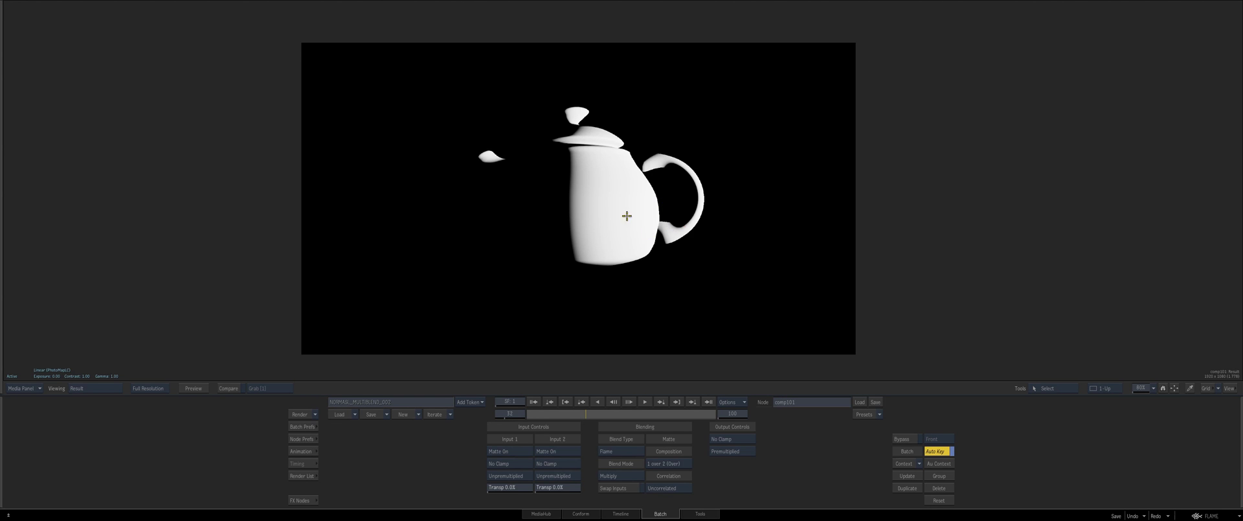
key("Escape")
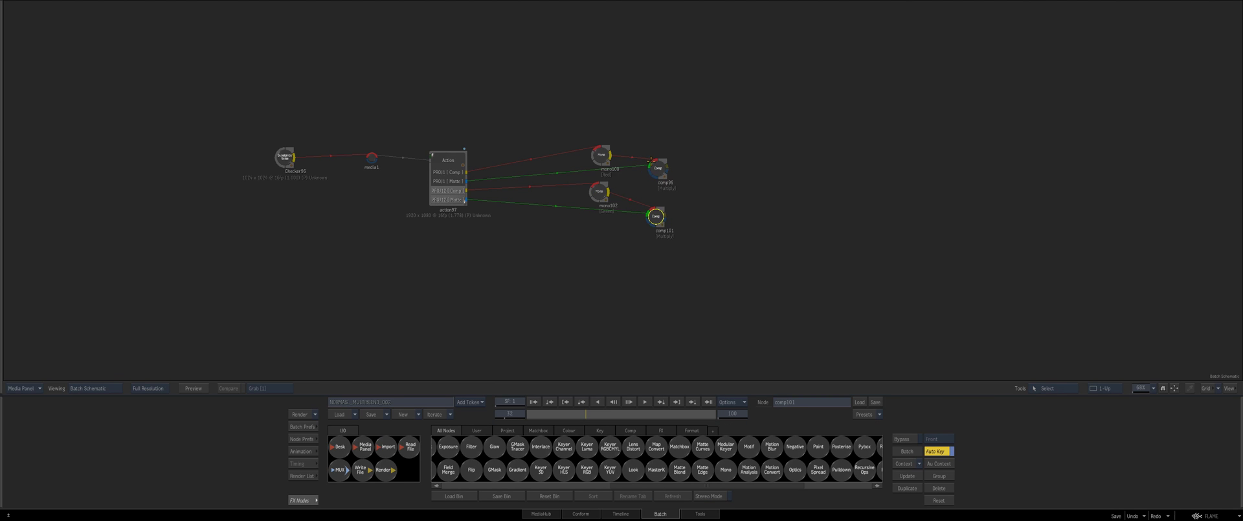
left_click_drag(656, 168, 666, 171)
left_click_drag(599, 192, 596, 191)
left_click_drag(666, 171, 658, 169)
double_click(658, 169)
key("Escape")
Inspect the Action node's PROJ1 output and reposition the node in the batch schematic.
double_click(451, 182)
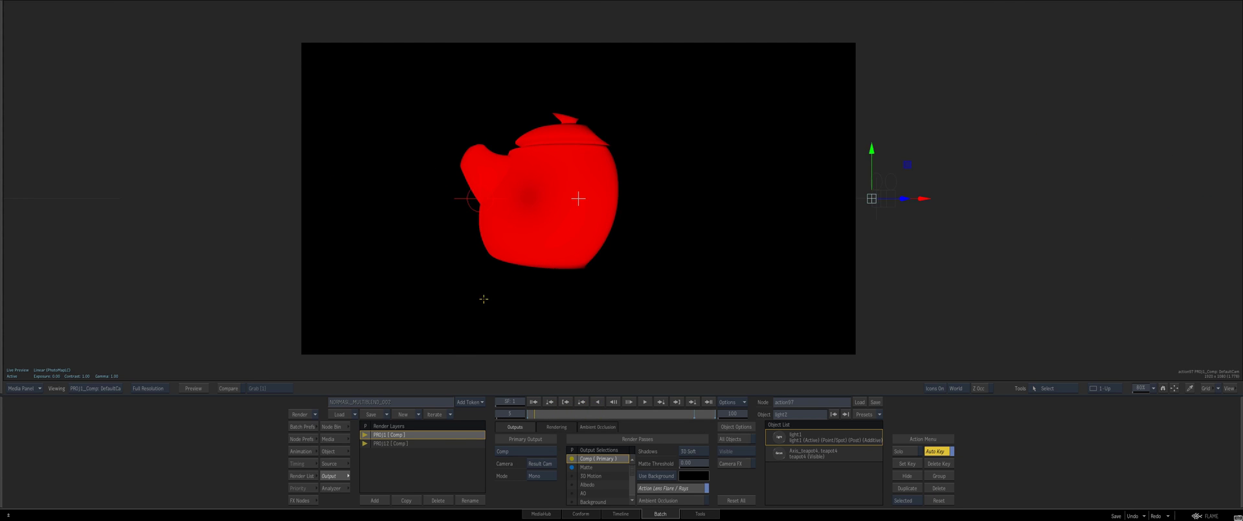
key("Escape")
double_click(452, 180)
key("Escape")
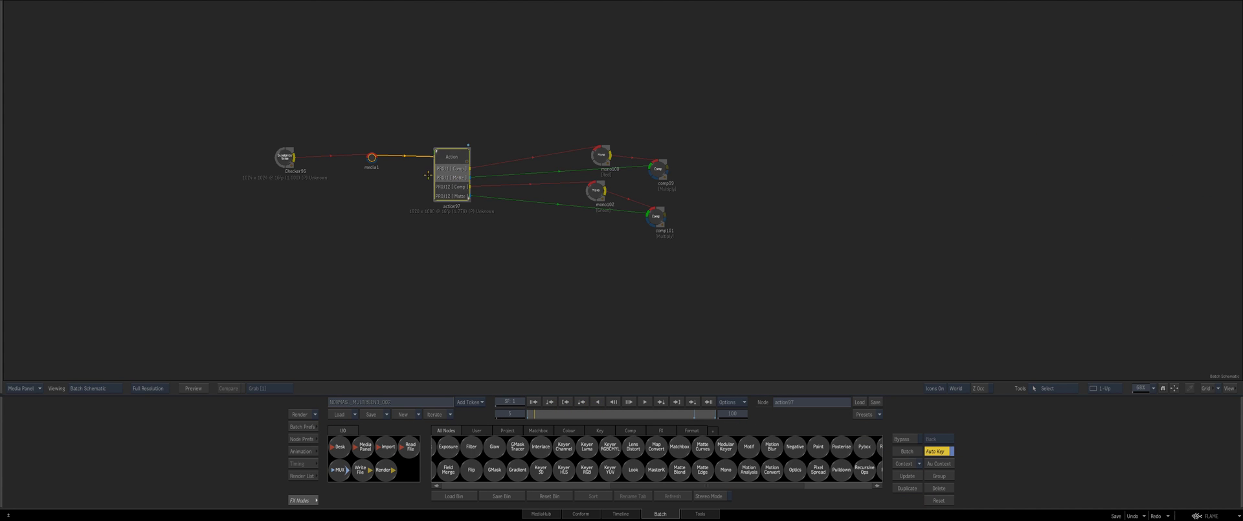
left_click_drag(439, 181, 445, 185)
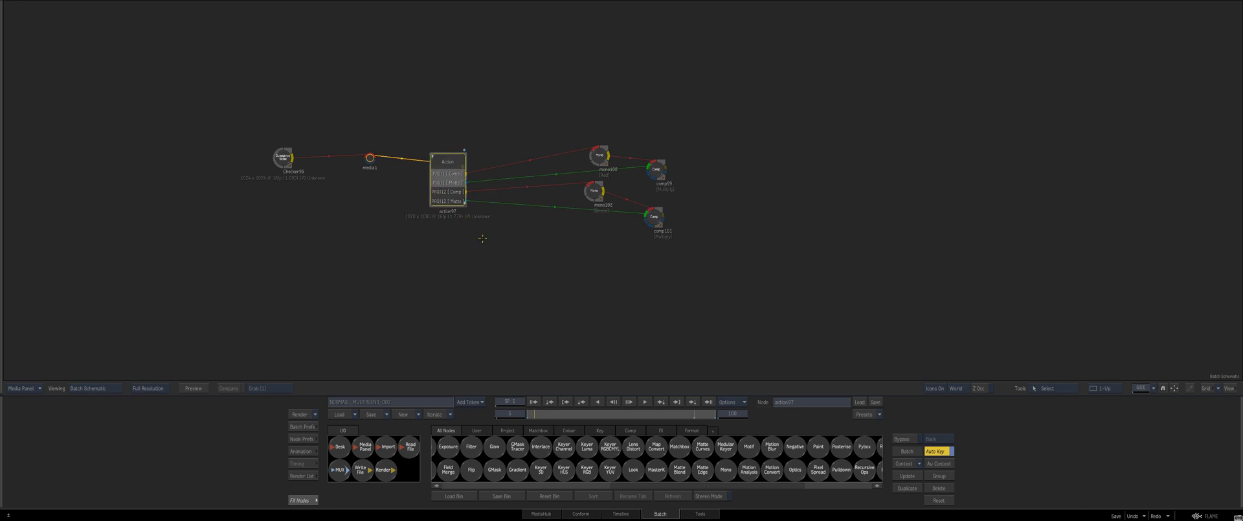
In the Action schematic, select the teapot3 branch: Axis_teapot3, teapot3, its texture axis and the diffuse2 map.
double_click(456, 181)
left_click_drag(482, 267, 509, 259)
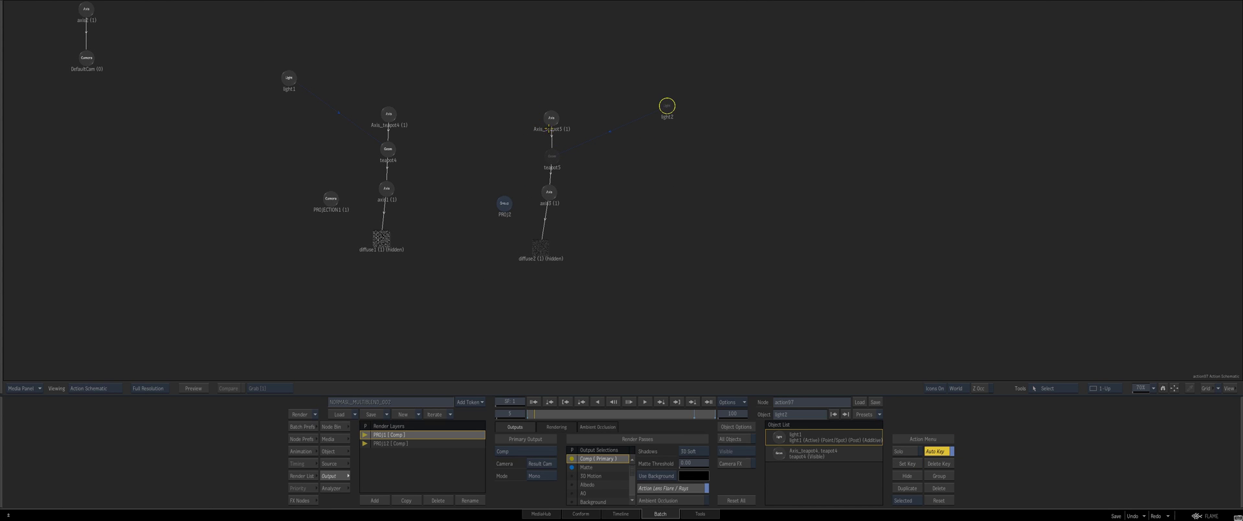
left_click_drag(550, 121, 552, 121)
left_click(552, 156, "ctrl")
left_click(549, 193, "ctrl")
left_click_drag(548, 248, 538, 249)
Examine the PROJ2 Comp render layer in the result view and return to the Action schematic.
key("F4")
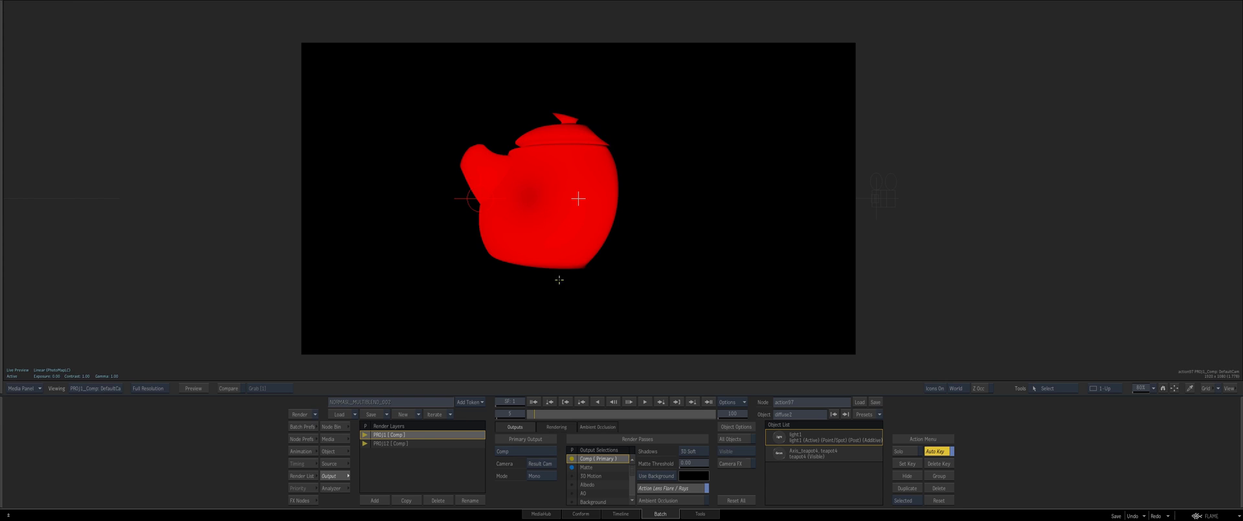
left_click(416, 443)
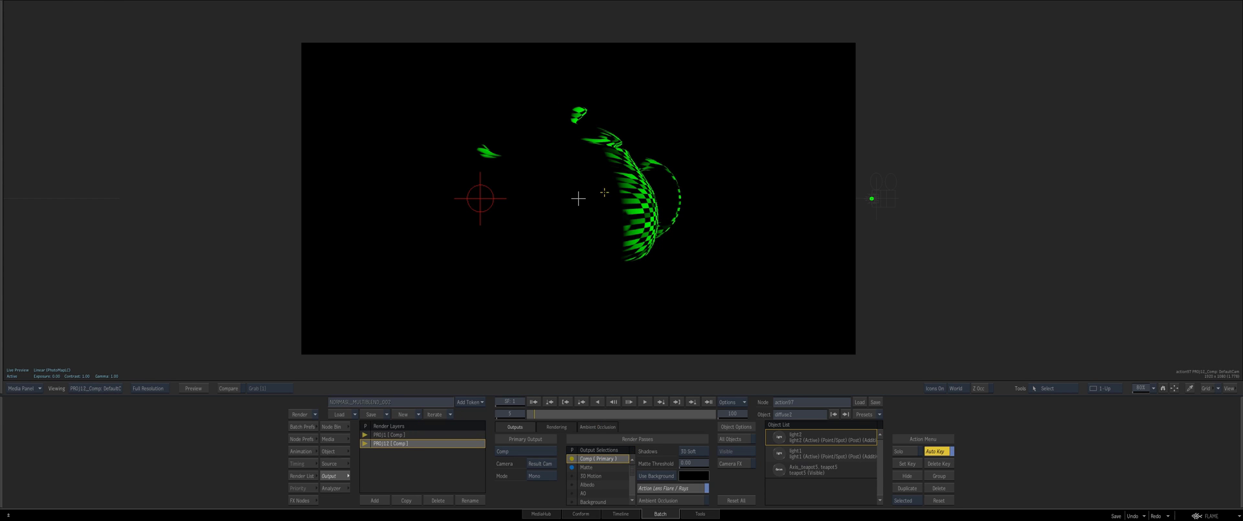
key("Tab")
Hide the diffuse2 checker map on the teapot3 branch in the Action schematic.
left_click(538, 255)
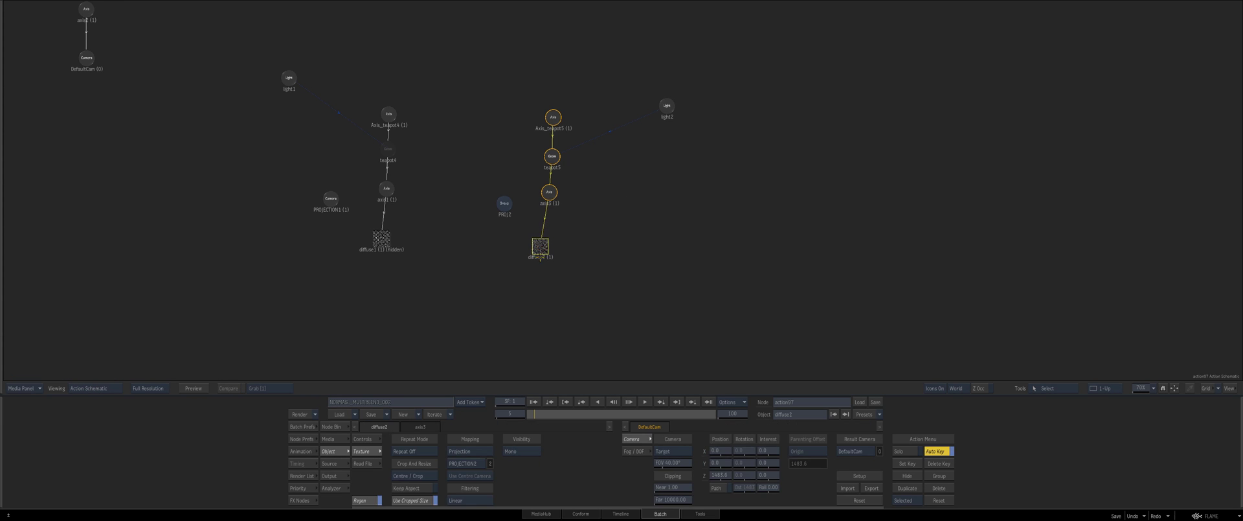
left_click_drag(540, 246, 540, 248)
left_click(328, 475)
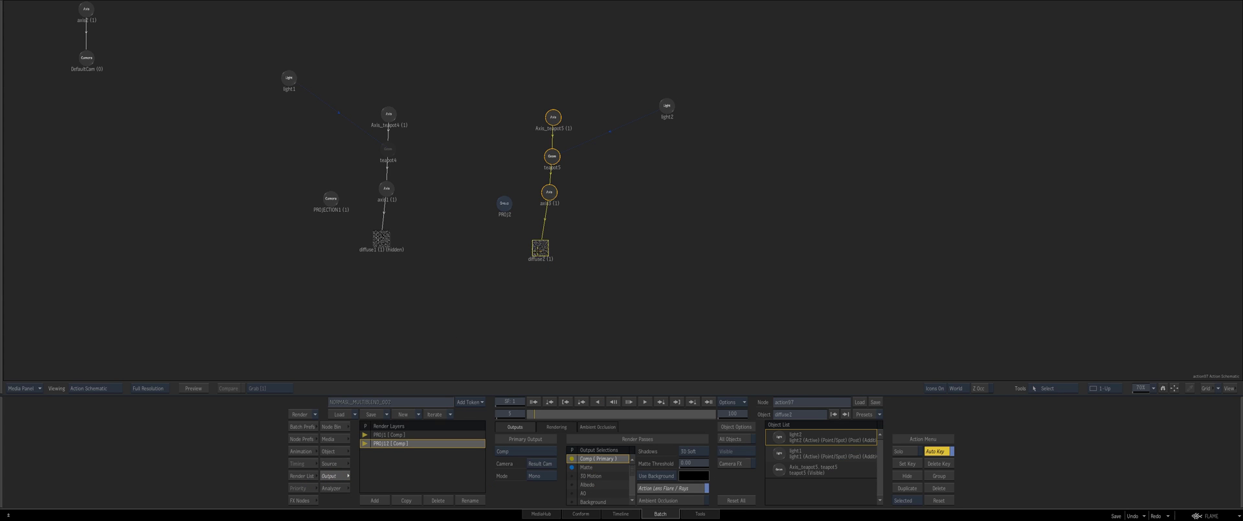
left_click_drag(540, 251, 540, 252)
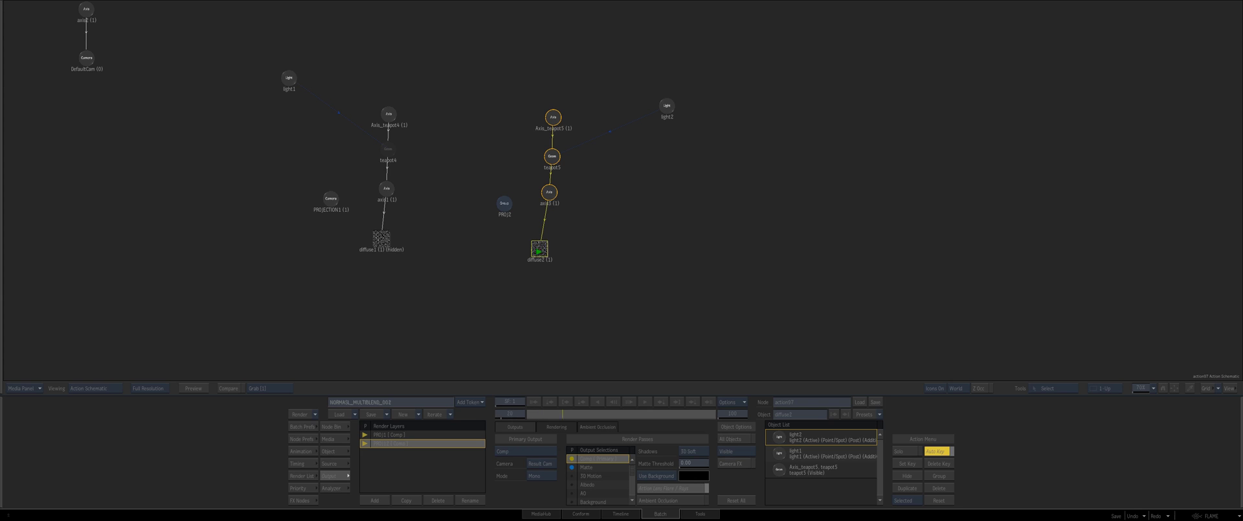
left_click_drag(544, 251, 545, 250)
key("h")
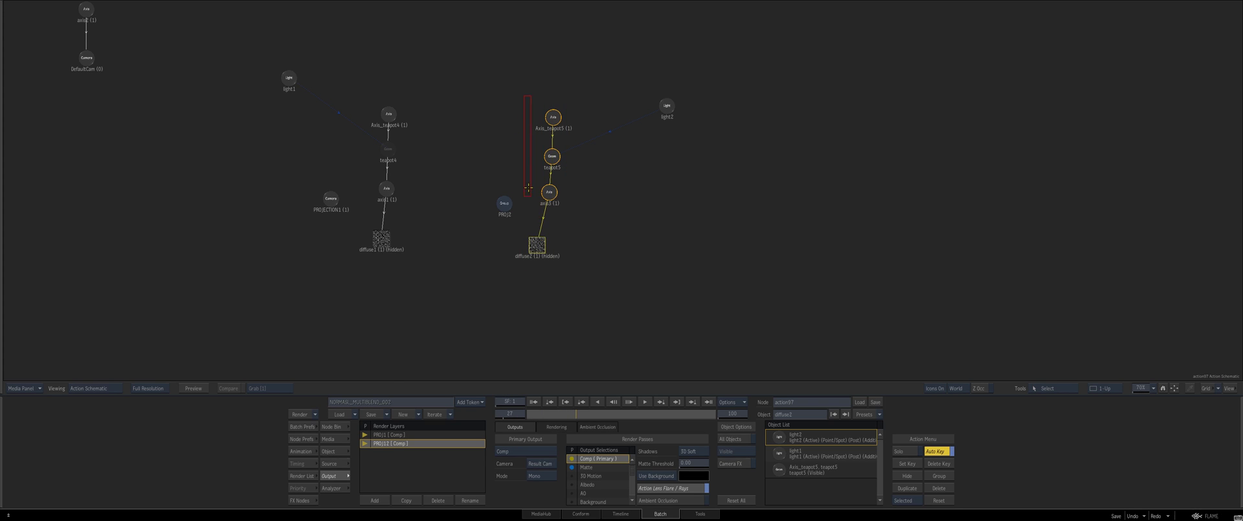
Copy the first projection render layer in the Action output list.
left_click_drag(528, 188, 529, 191)
left_click(381, 435)
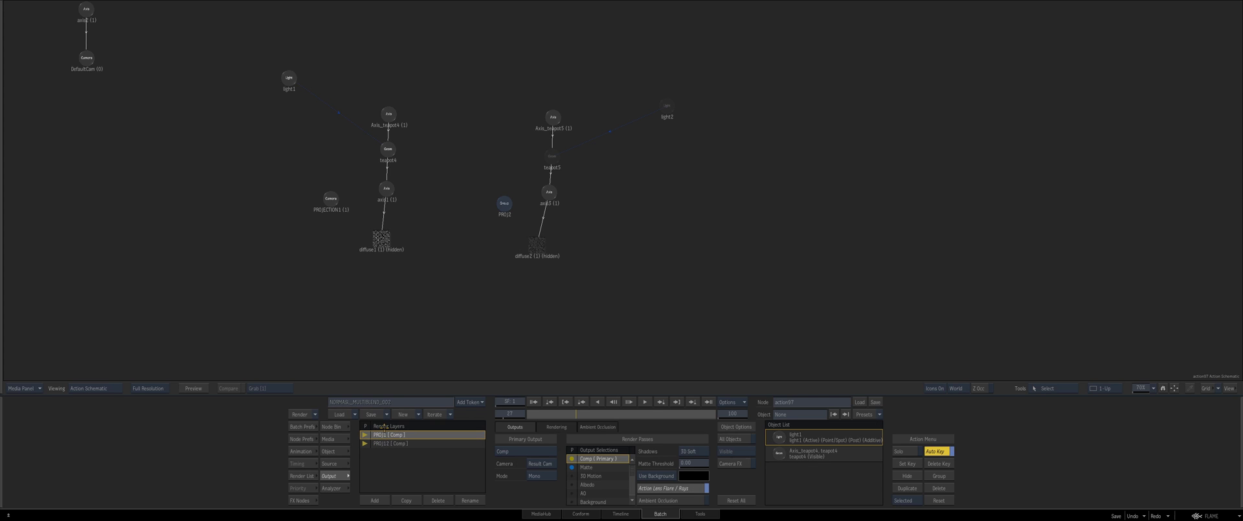
left_click(402, 499)
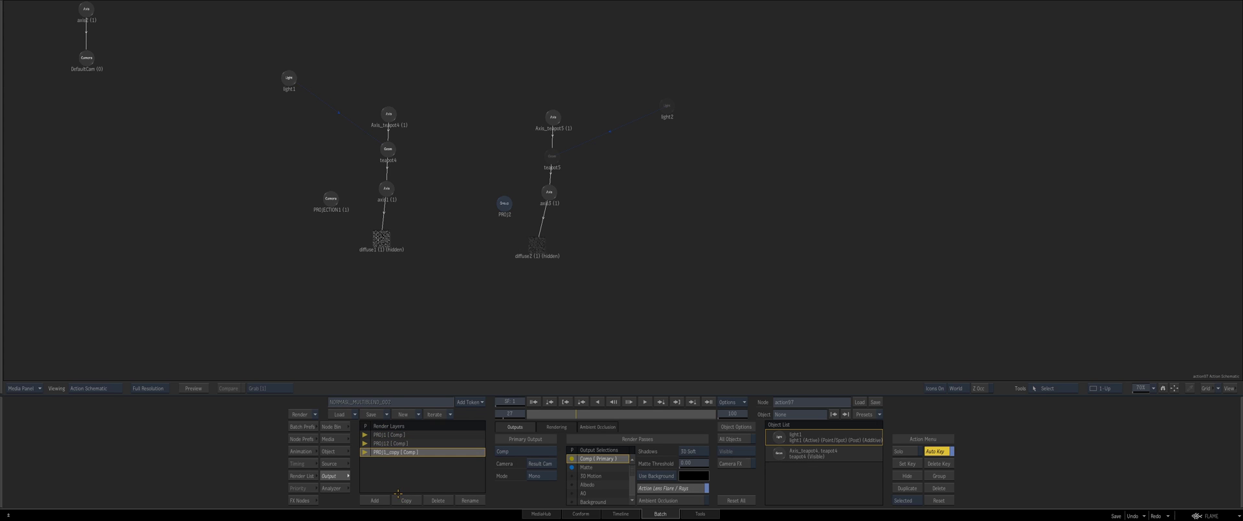
Duplicate the Axis_teapot4 node chain with its geometry, axis and diffuse texture.
left_click_drag(416, 305, 427, 288)
right_click(387, 101)
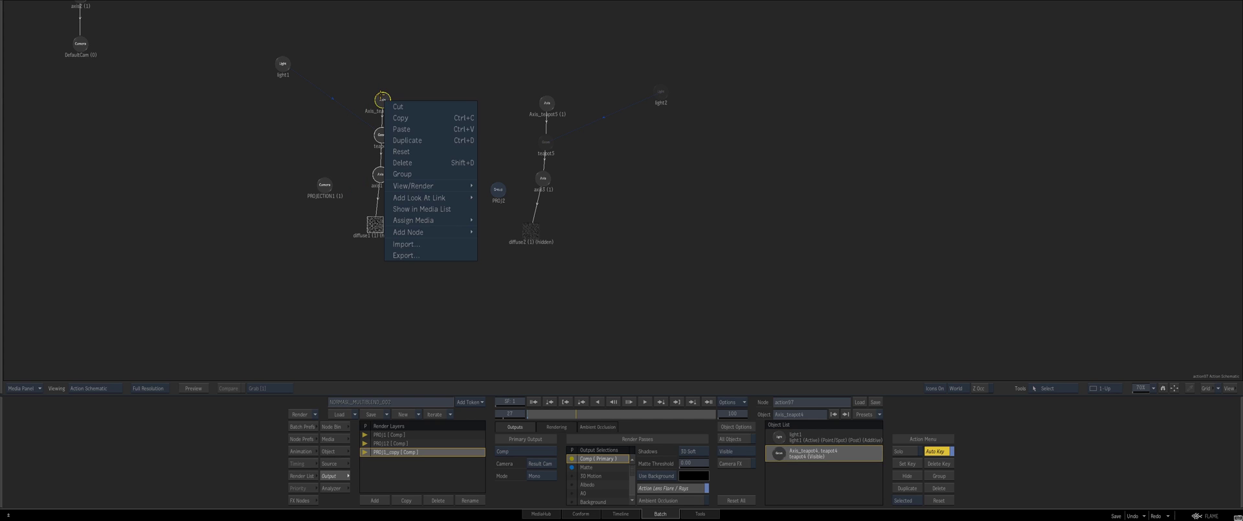
left_click(415, 140)
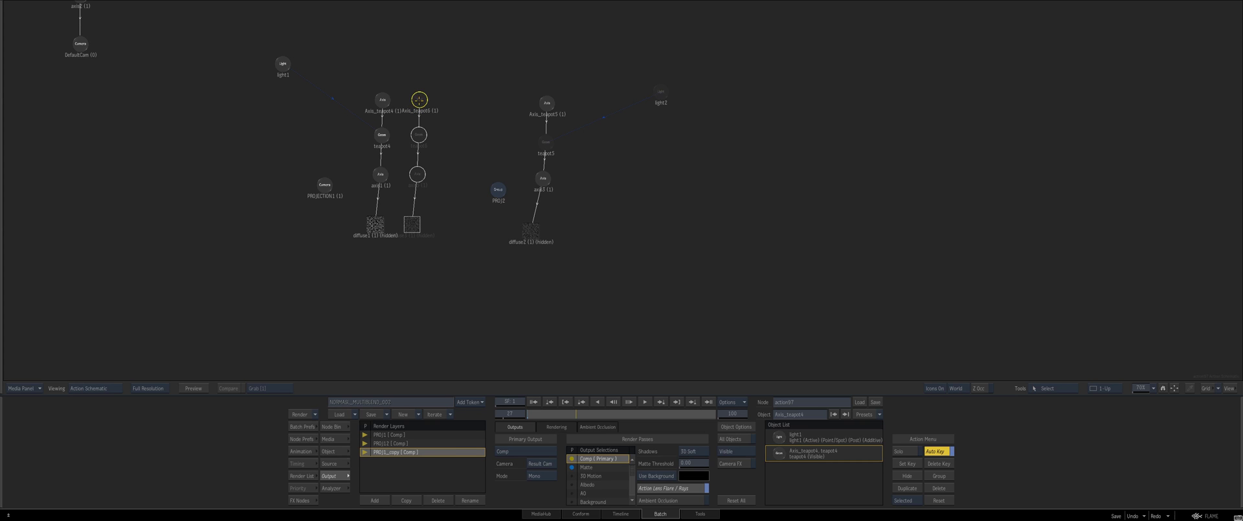
Include the duplicated Axis_teapot6 chain in the copied layer's output and unhide its diffuse texture.
left_click(420, 101)
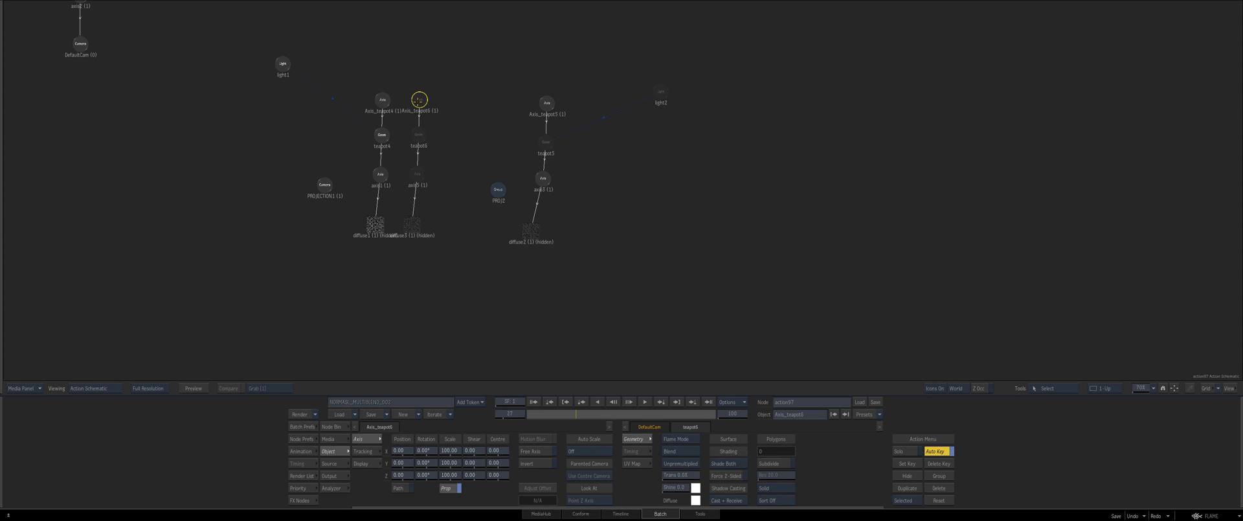
key("e")
left_click_drag(433, 148, 419, 233)
key("h")
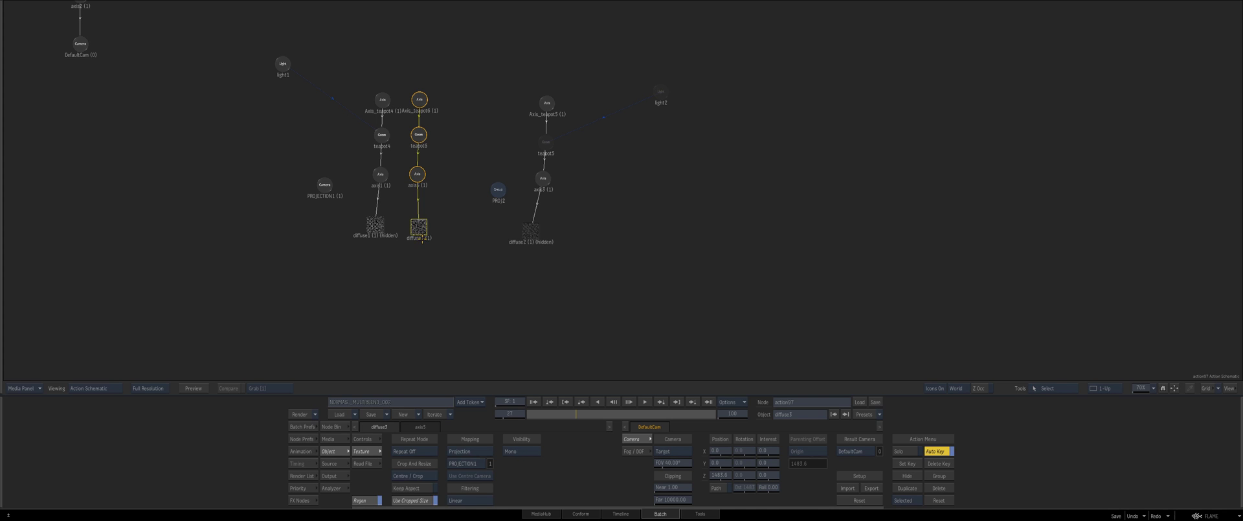
View the rendered comp of the copied first projection layer.
left_click(333, 476)
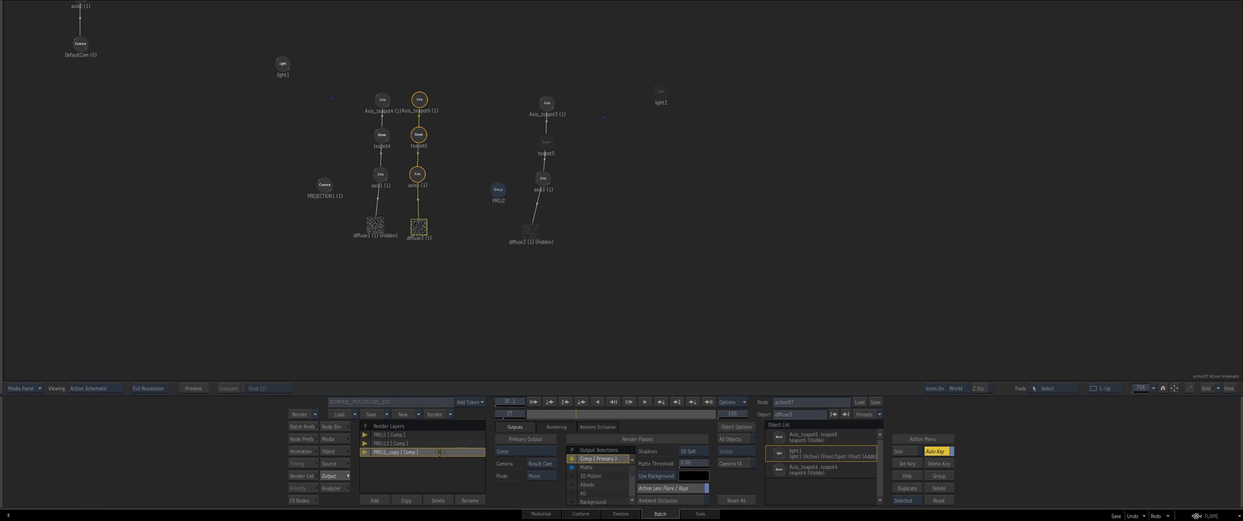
key("F4")
left_click(408, 453)
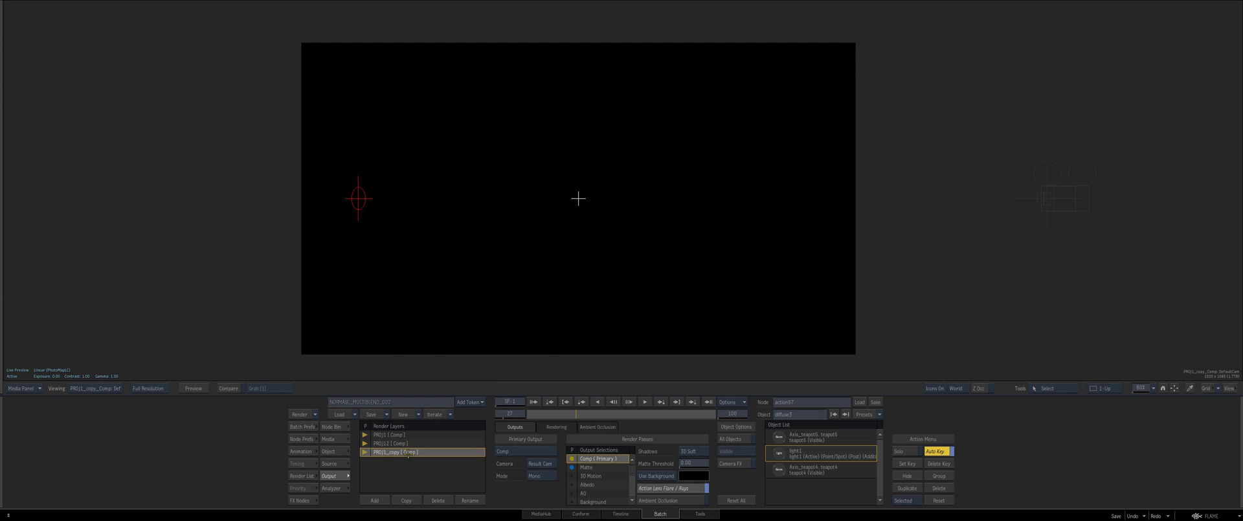
Try light-linking light1 to the duplicated teapot, check the render, and remove the link.
key("F8")
left_click_drag(357, 92, 383, 120)
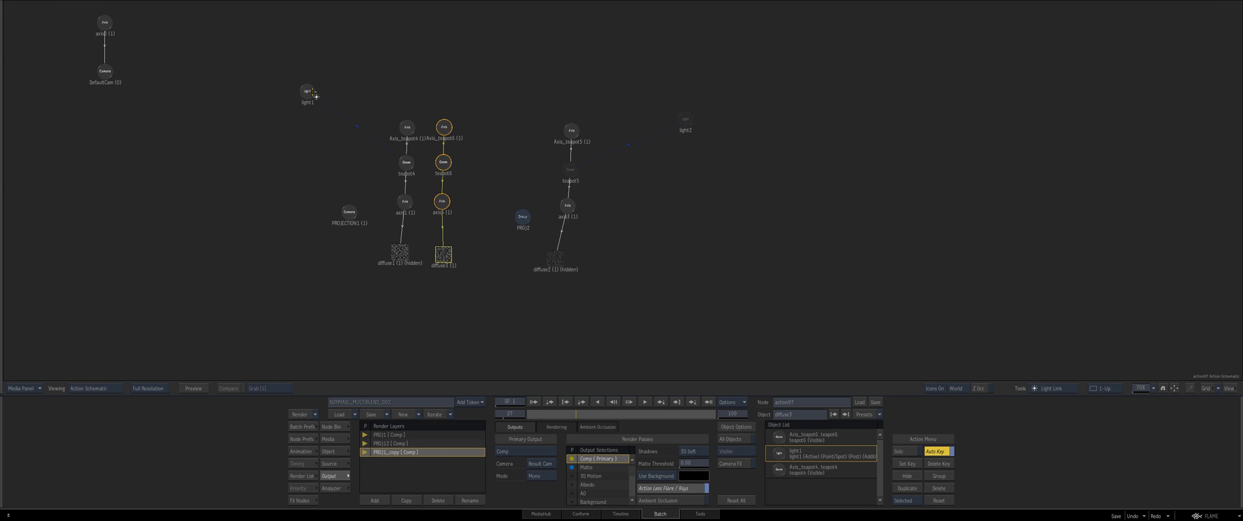
key("F4")
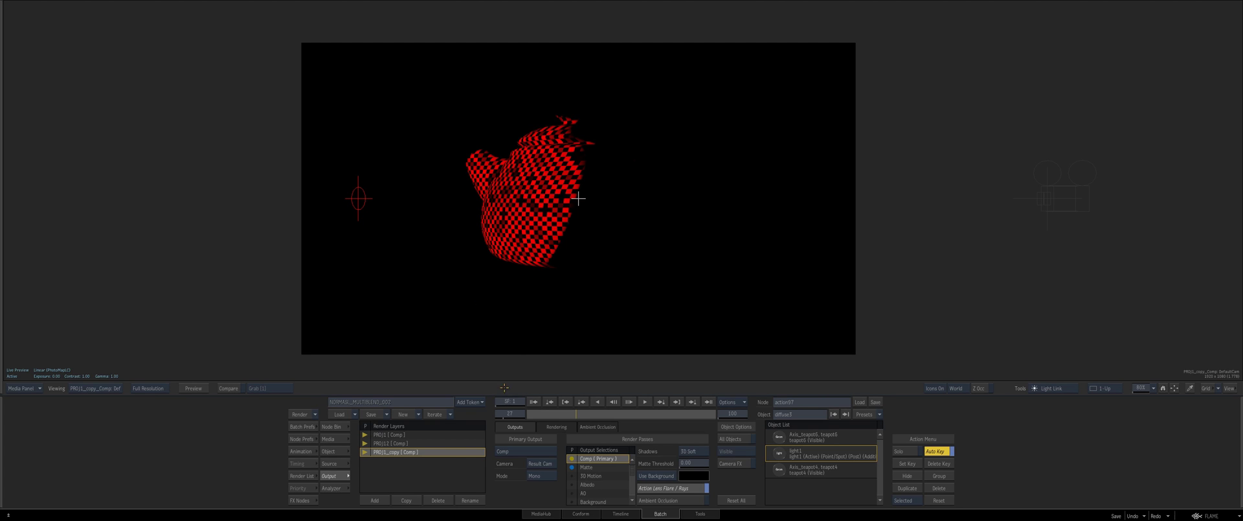
key("F8")
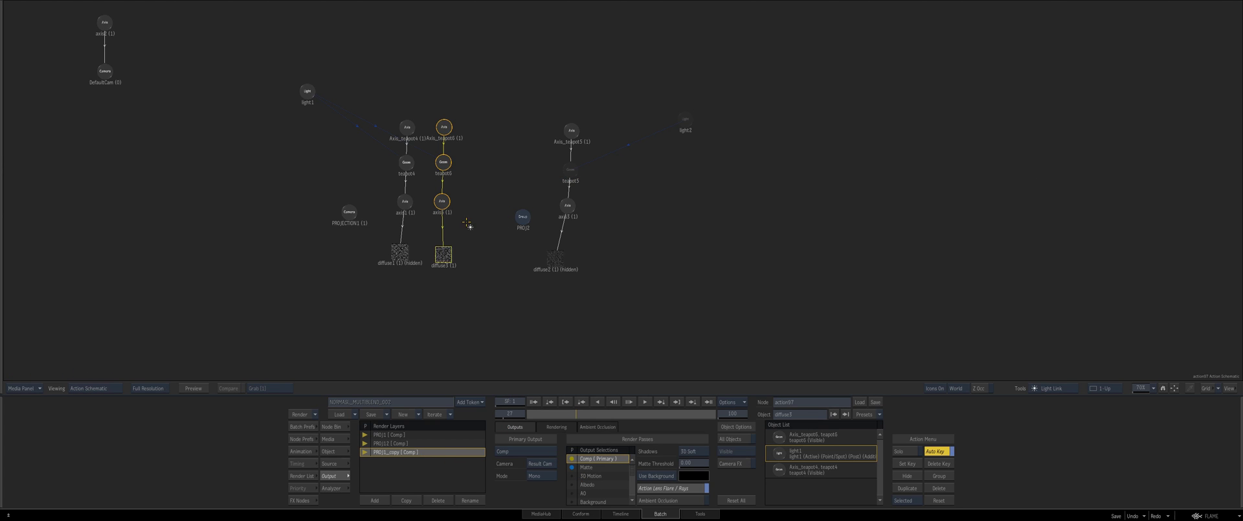
left_click_drag(384, 124, 389, 140)
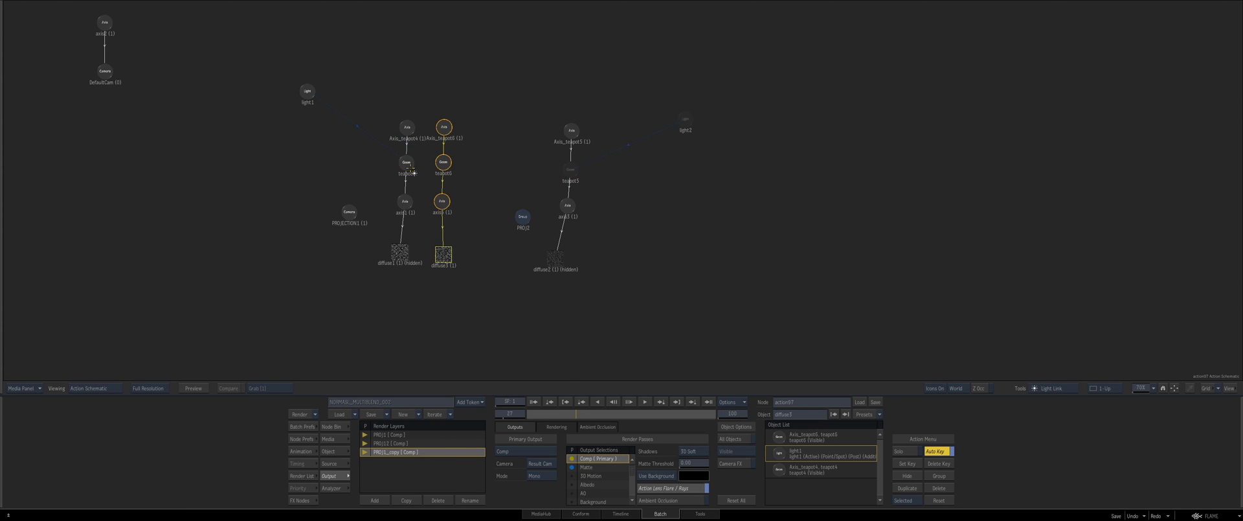
Enable the Albedo render pass for the copied first layer and check the Action node's outputs in the batch schematic.
left_click(443, 163)
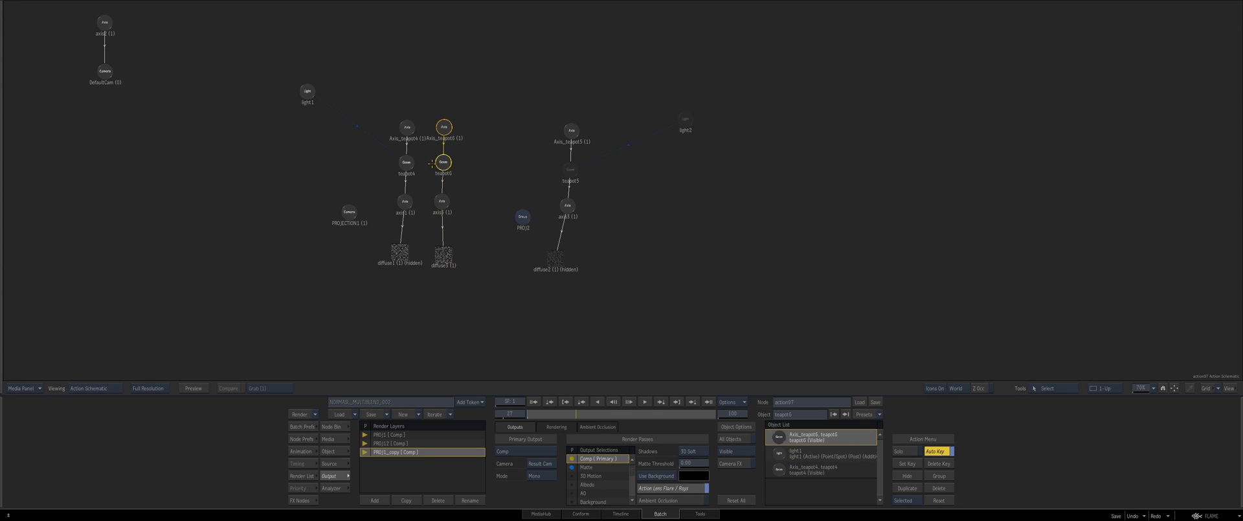
key("F4")
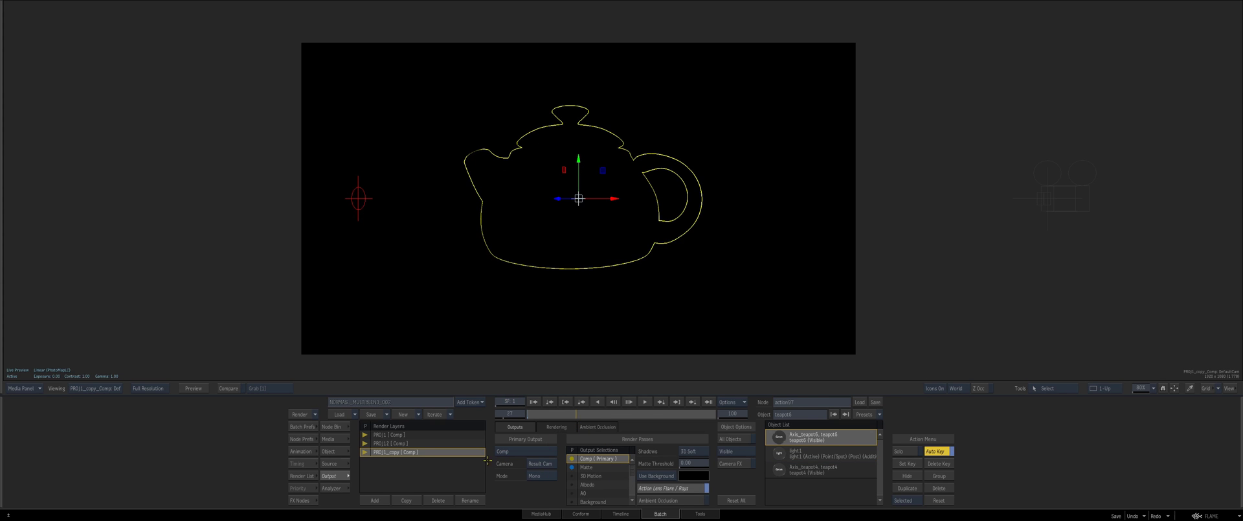
left_click(592, 484)
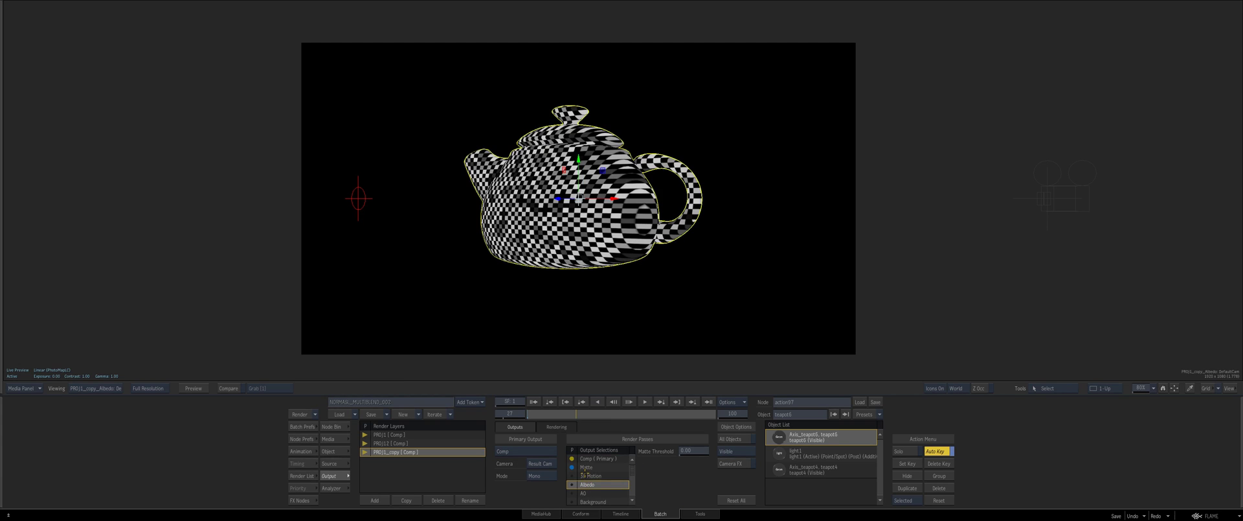
scroll(629, 467, "down", 1)
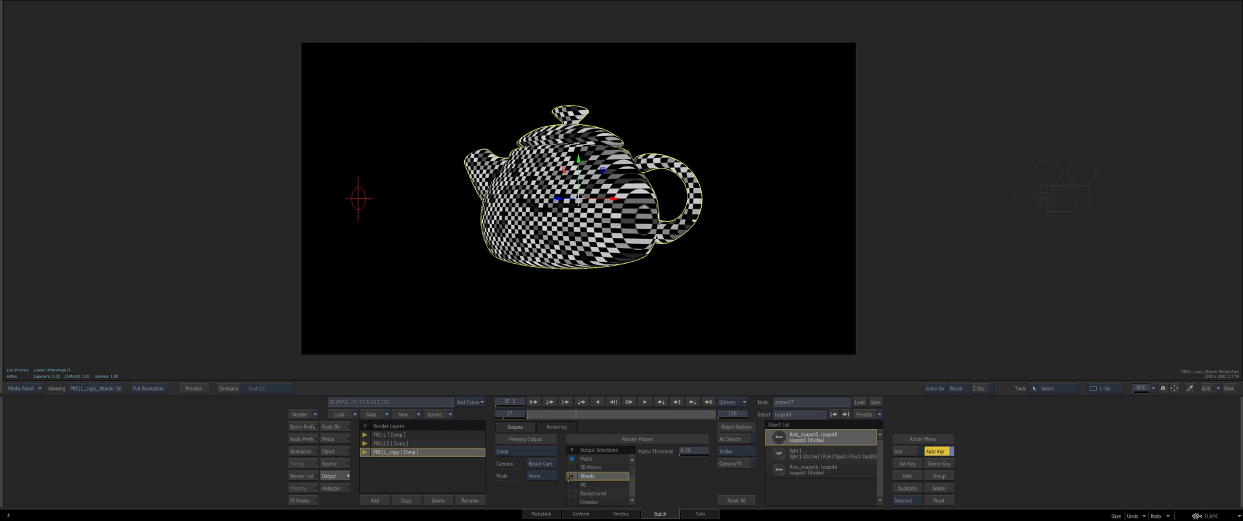
left_click(205, 445)
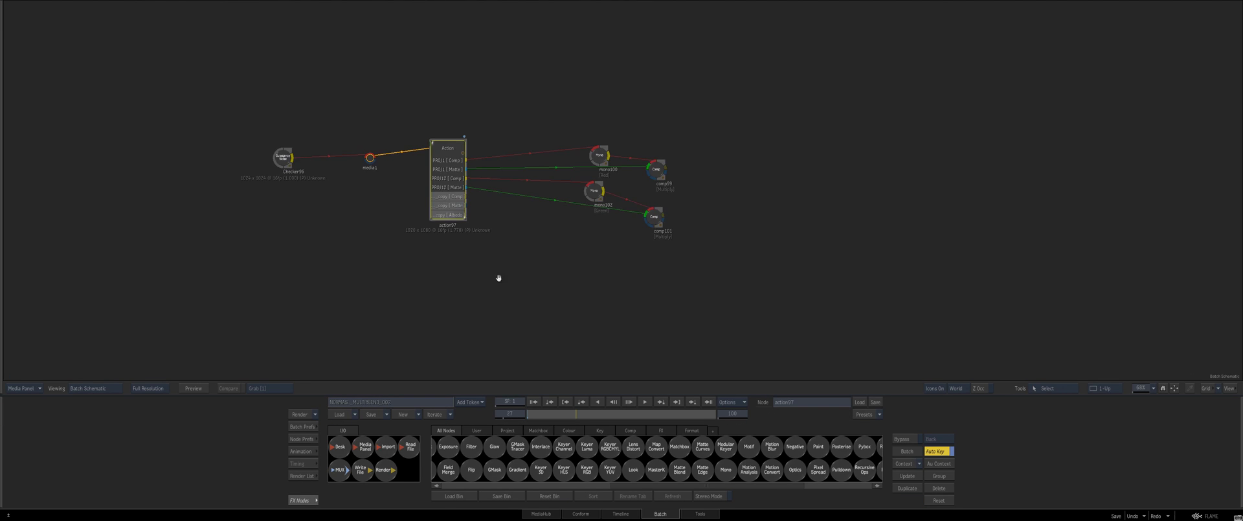
left_click_drag(496, 277, 441, 284)
key("Escape")
Copy the second projection render layer in the Action output list.
left_click_drag(536, 278, 454, 270)
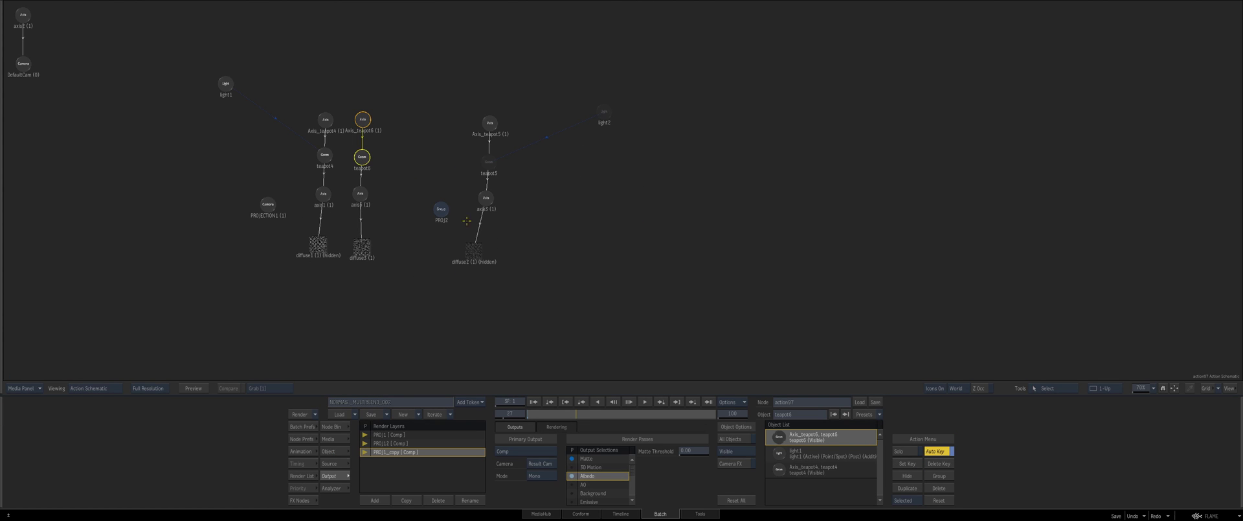
left_click(393, 443)
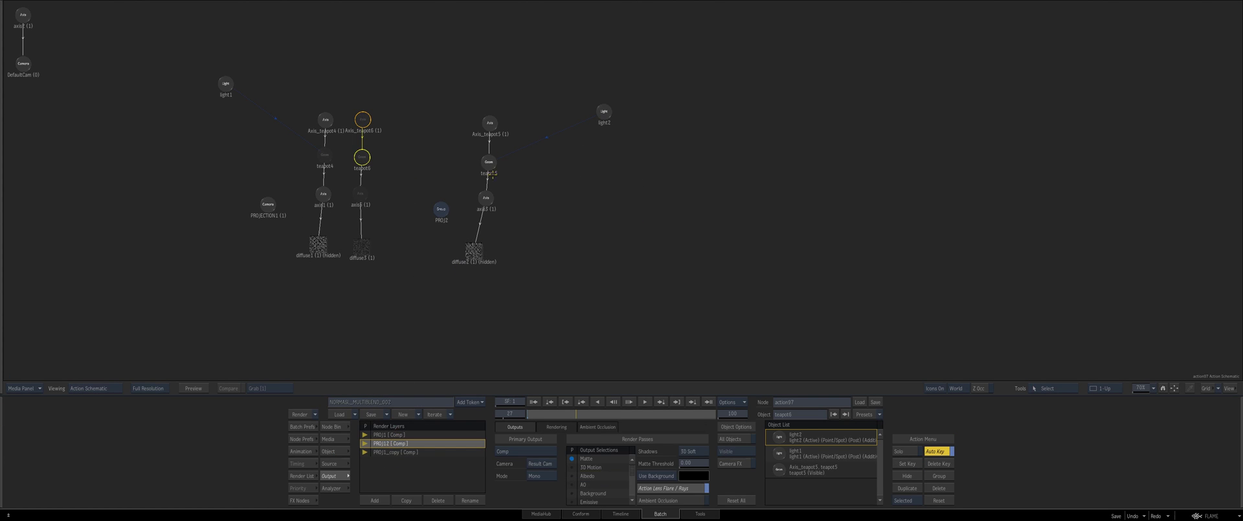
left_click(401, 500)
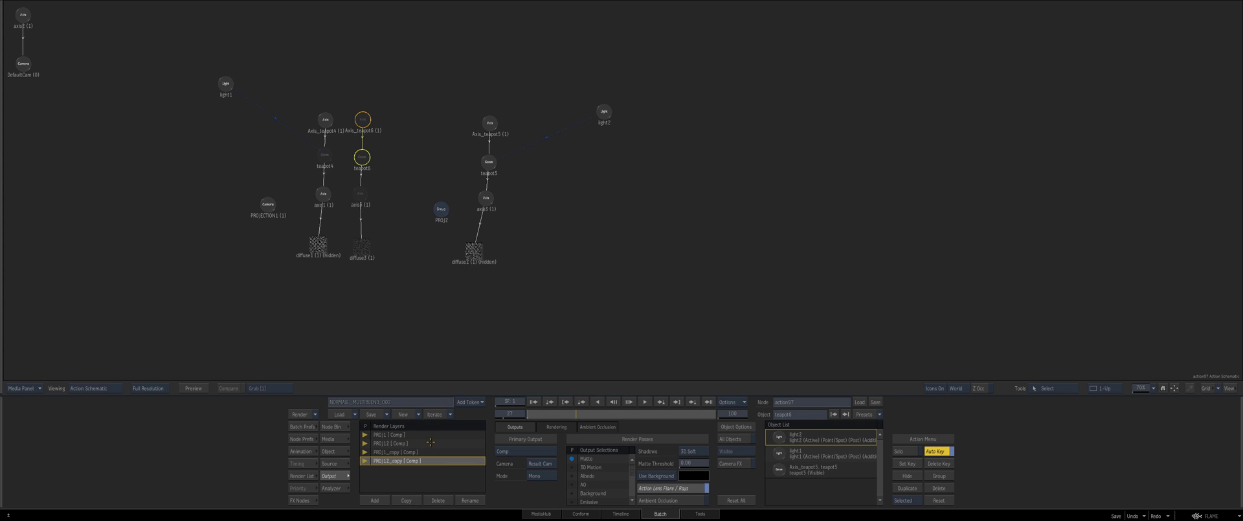
Duplicate the Axis_teapot5 node chain with its geometry, axis and diffuse texture.
left_click(506, 148)
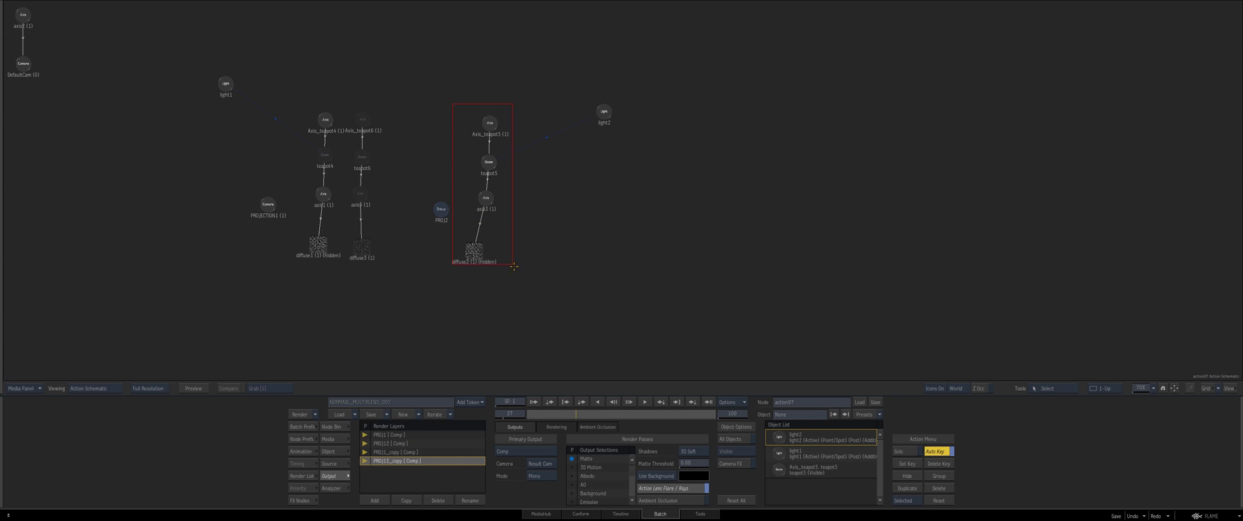
left_click_drag(514, 266, 514, 266)
right_click(494, 123)
left_click(516, 161)
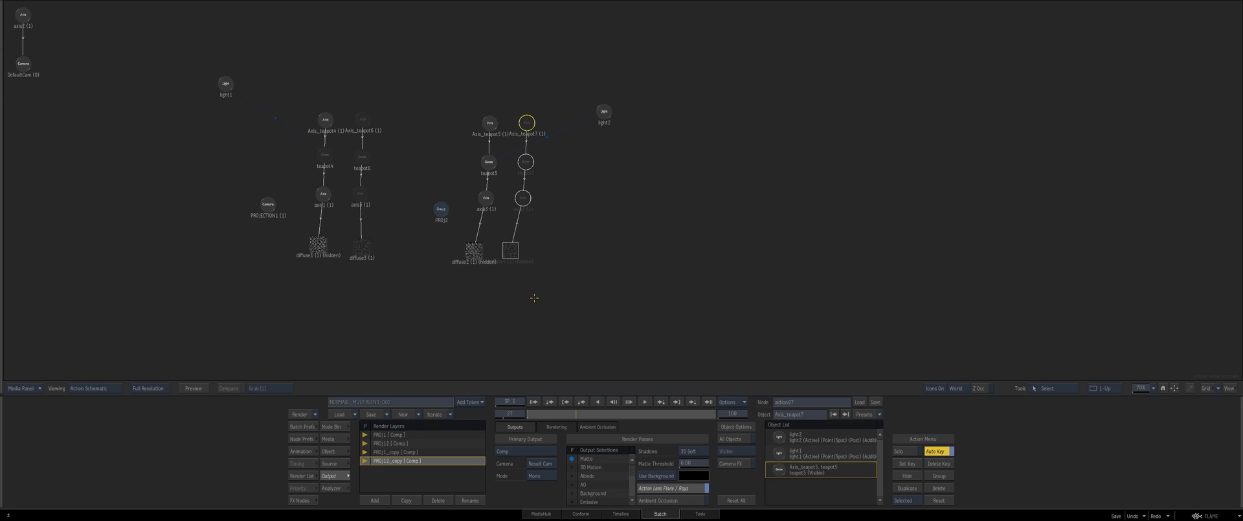
Edit the second copied layer's output to exclude teapot5 and include the duplicated Axis_teapot7 chain down to its diffuse texture.
key("space")
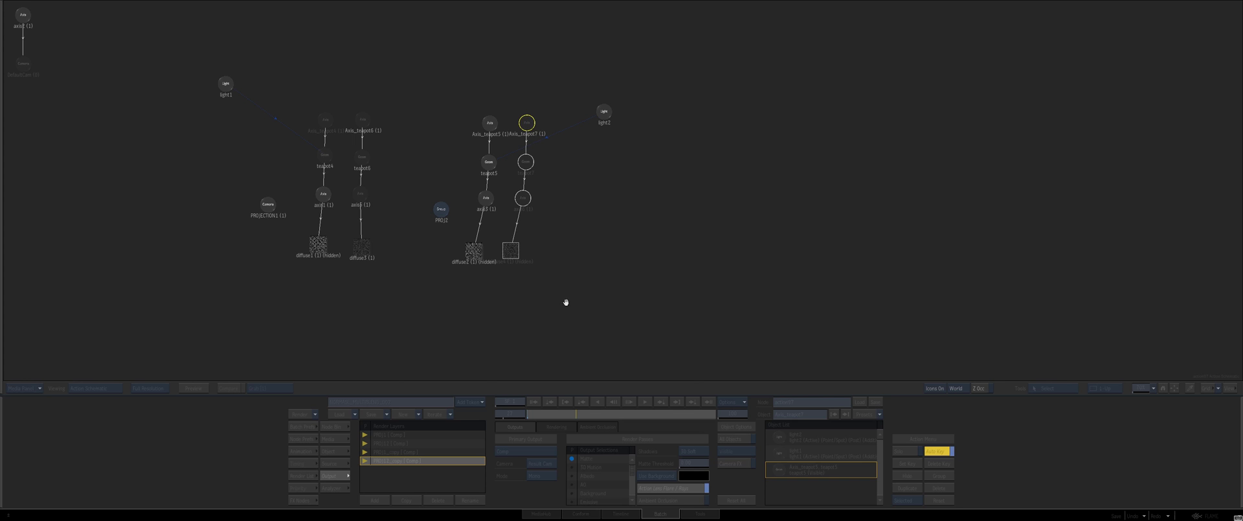
double_click(511, 251)
left_click_drag(511, 251, 527, 262)
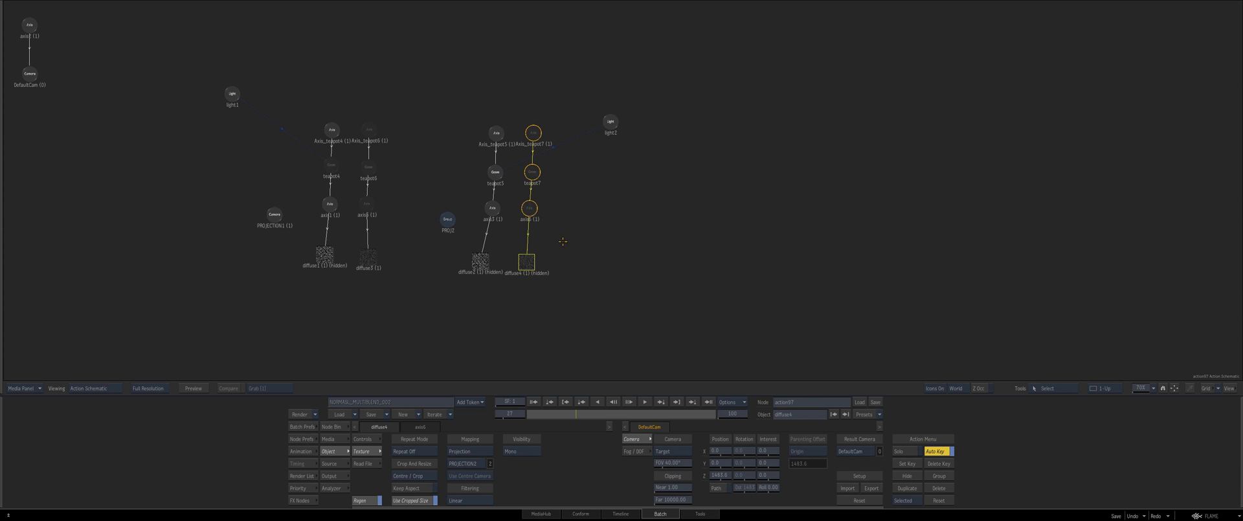
key("e")
left_click(333, 476)
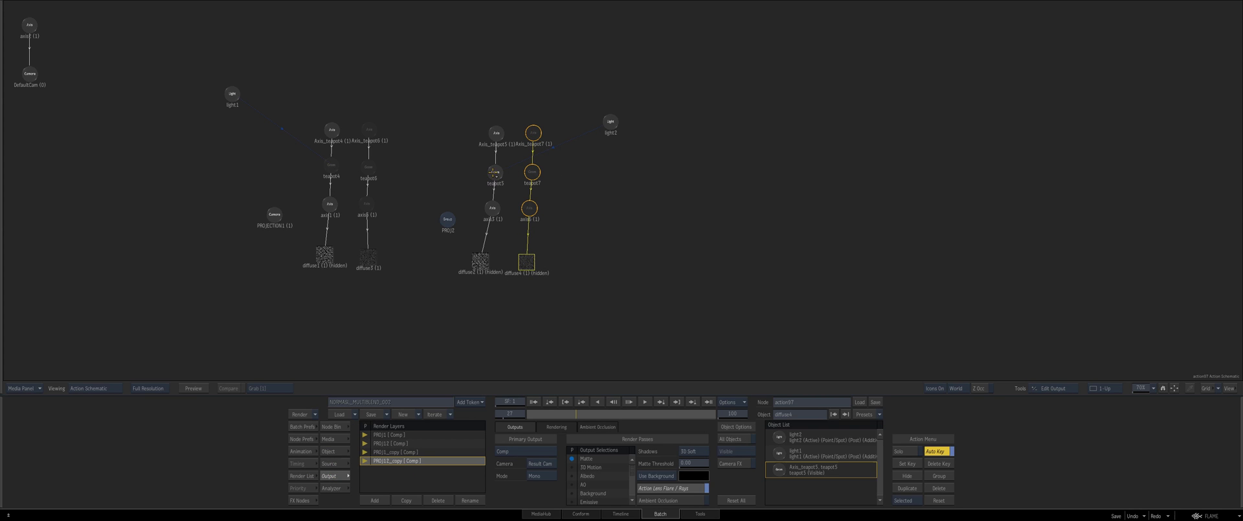
left_click(492, 177)
left_click(533, 132)
left_click(532, 172)
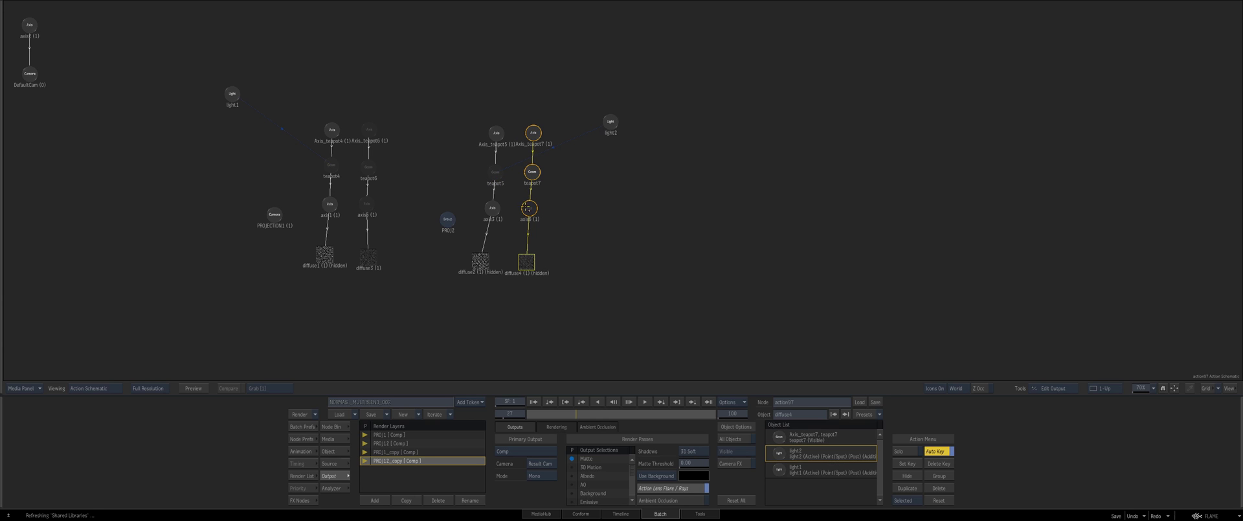
left_click(529, 208)
left_click(527, 262)
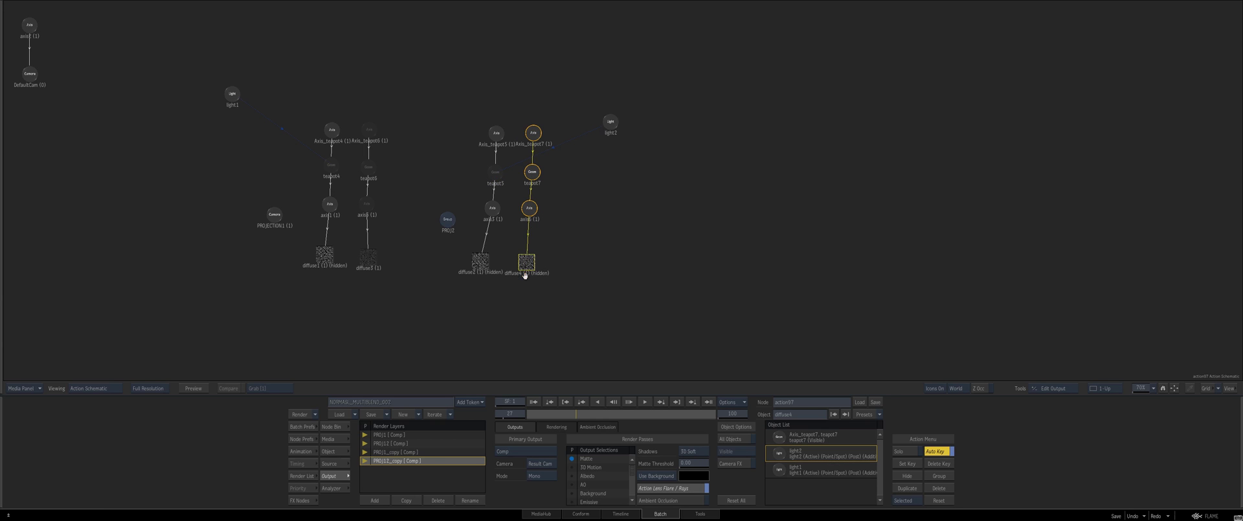
Unhide the duplicated diffuse4 texture below the Axis_teapot7 chain.
key("Escape")
left_click_drag(535, 265, 538, 263)
key("h")
Enable the Albedo render pass for the second copied layer, scrub through the timeline, and return to the batch schematic.
left_click(418, 451)
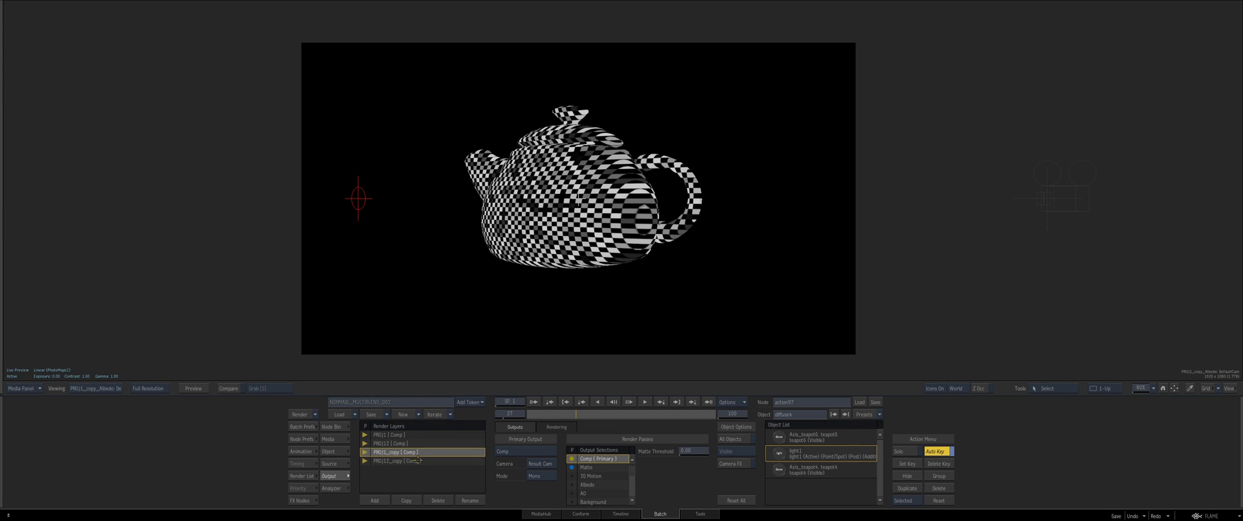
left_click(423, 459)
left_click(575, 483)
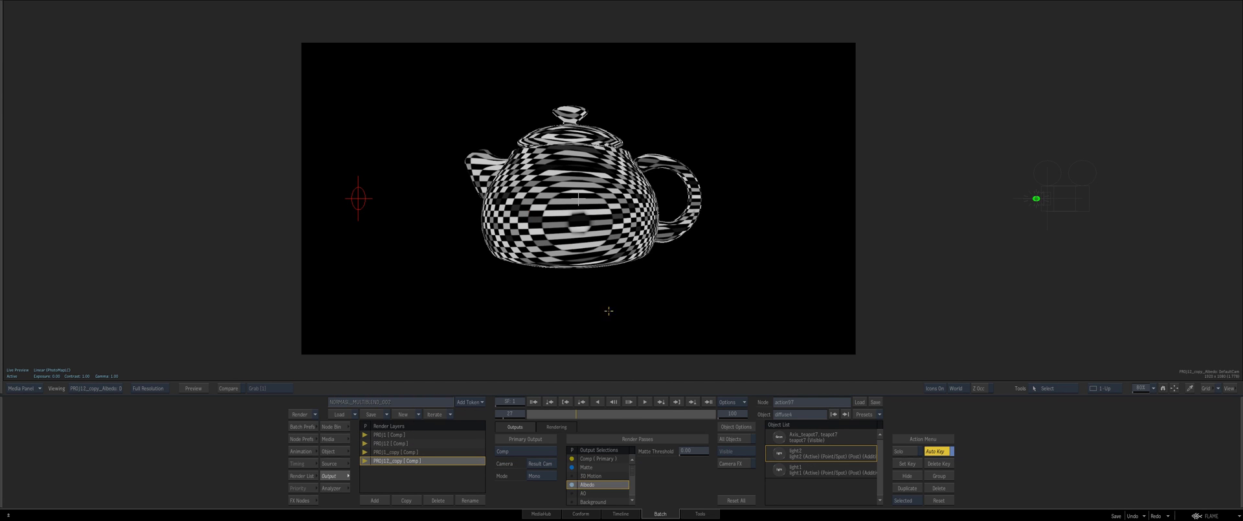
left_click_drag(613, 415, 707, 331)
key("Escape")
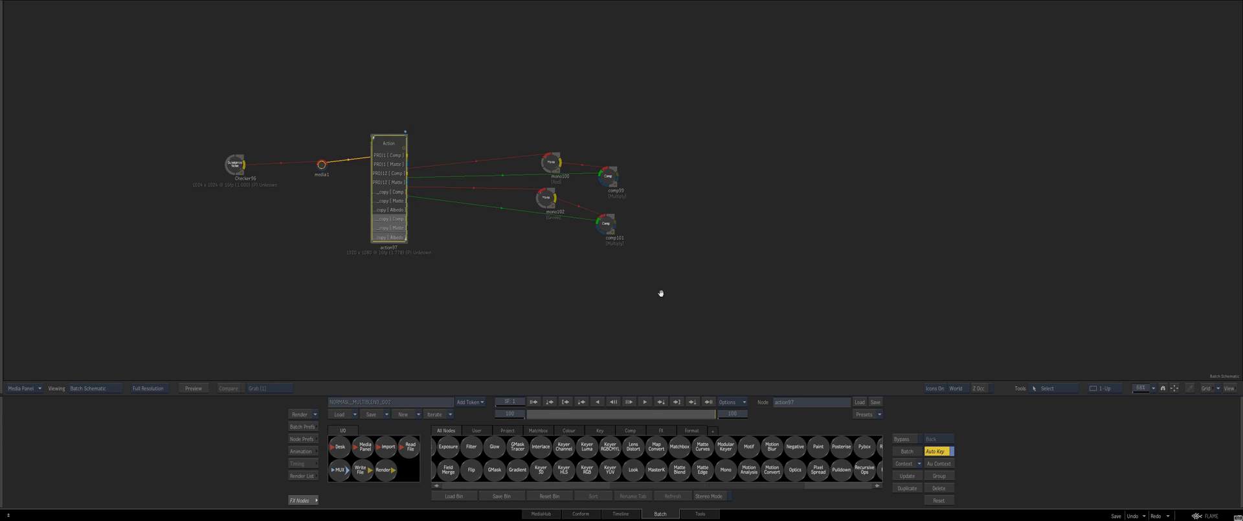
Reposition the two Comp nodes beside their Mono nodes in the batch schematic.
left_click_drag(660, 291, 583, 285)
left_click_drag(588, 178, 589, 172)
left_click(586, 224)
left_click_drag(588, 218, 589, 212)
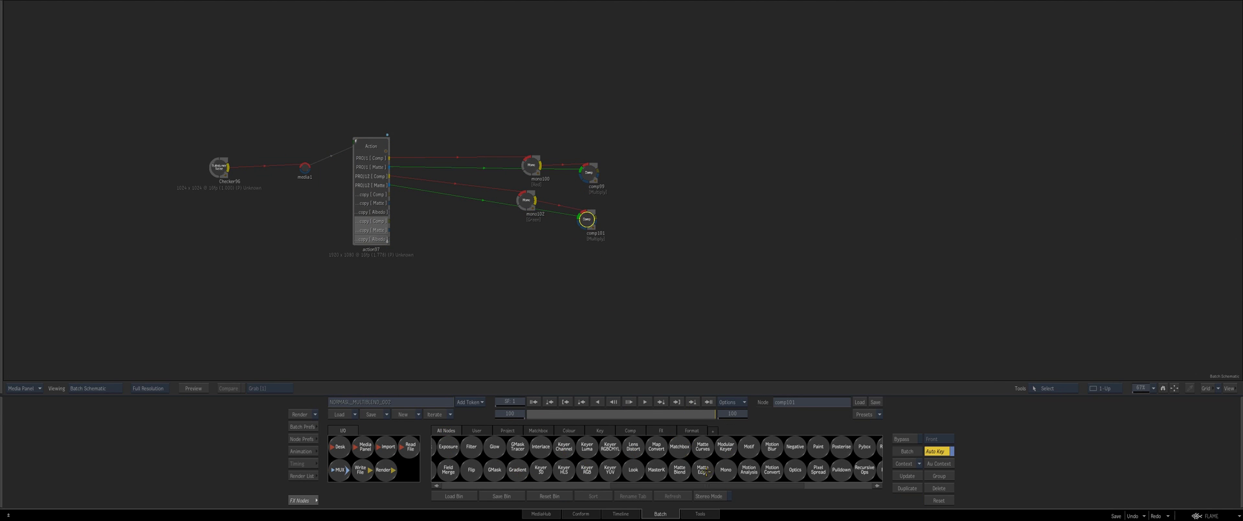
Add a new Action node downstream of the Comp nodes and give it two media inputs.
scroll(700, 462, "left", 3)
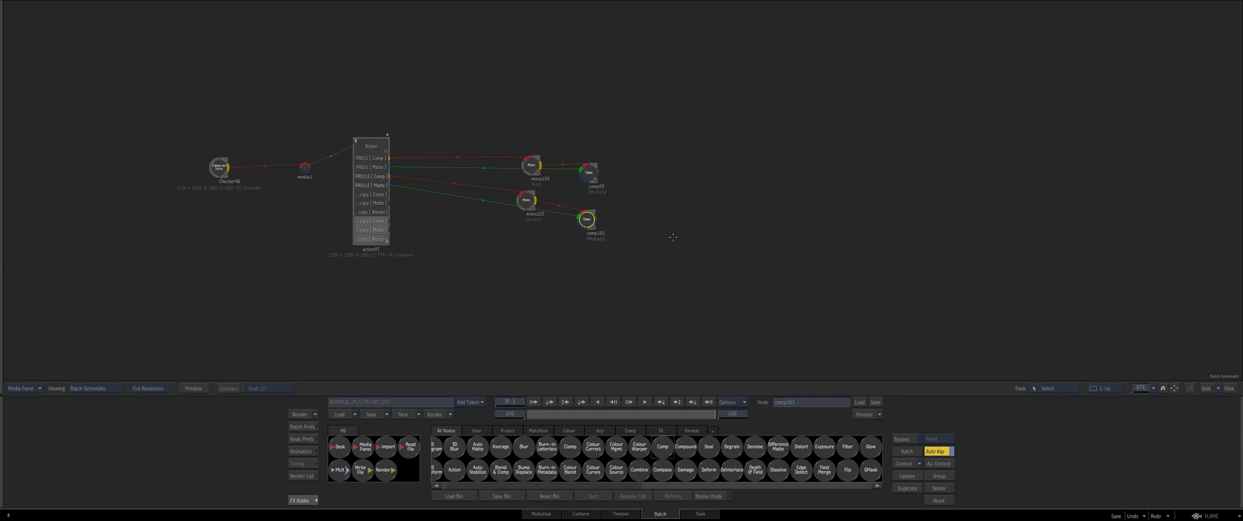
left_click_drag(656, 446, 699, 518)
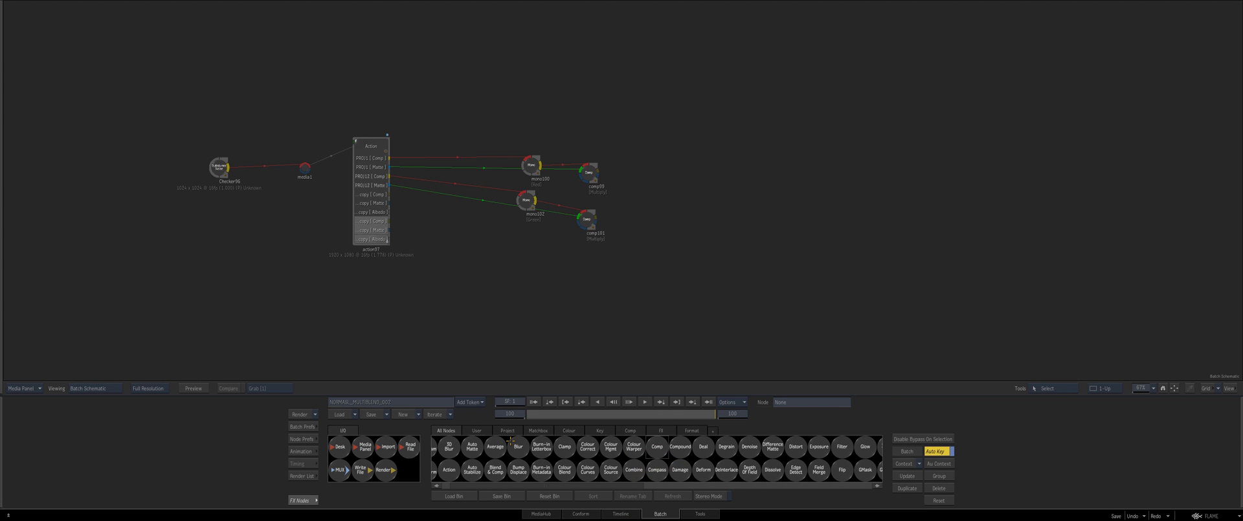
left_click_drag(448, 470, 688, 238)
key("equal")
key("equal")
Place the new Action's first media input beside the upper Comp node and connect it to the upper Mono and Comp branch.
left_click_drag(682, 185, 655, 172)
left_click(532, 165)
key("F4")
key("Escape")
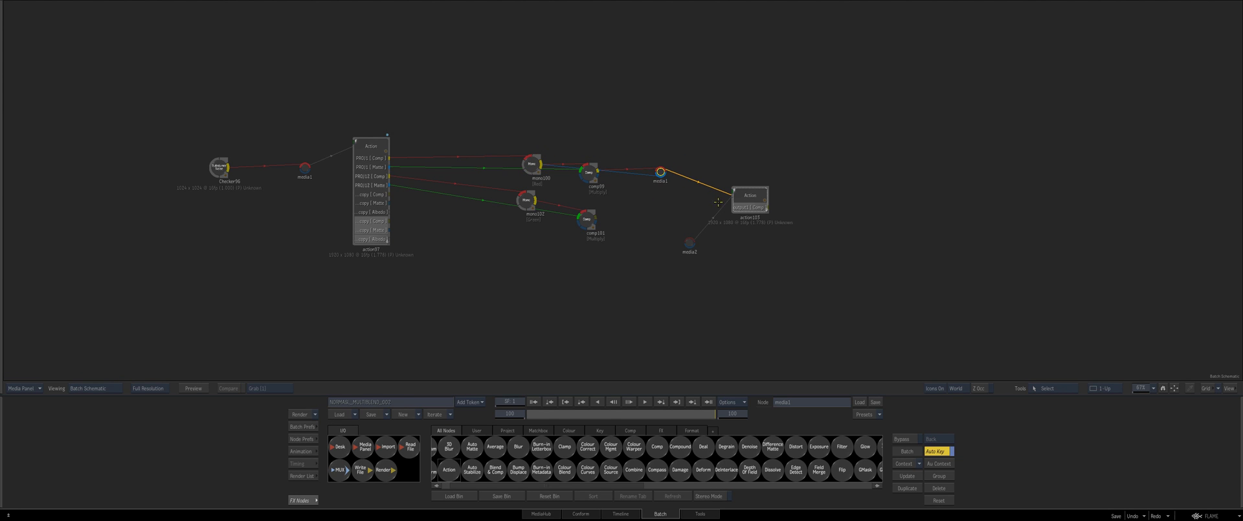
View the output matte of the upper Comp node.
left_click(690, 244)
left_click(588, 172)
key("F4")
key("F4")
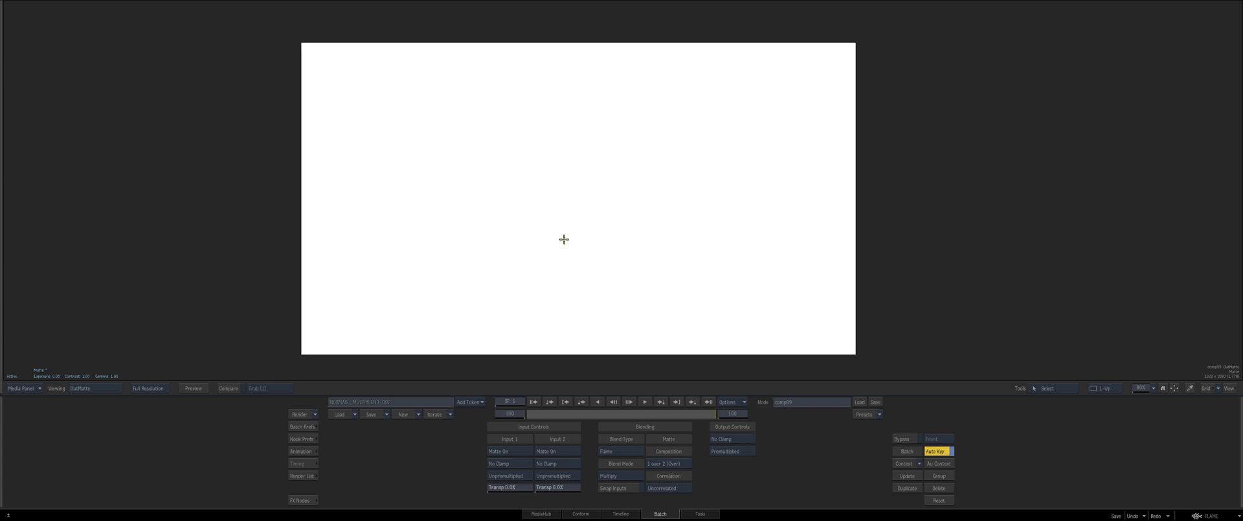
Review the upper Comp node's output at different frames and return to the batch schematic.
key("F4")
left_click_drag(611, 414, 570, 417)
key("Escape")
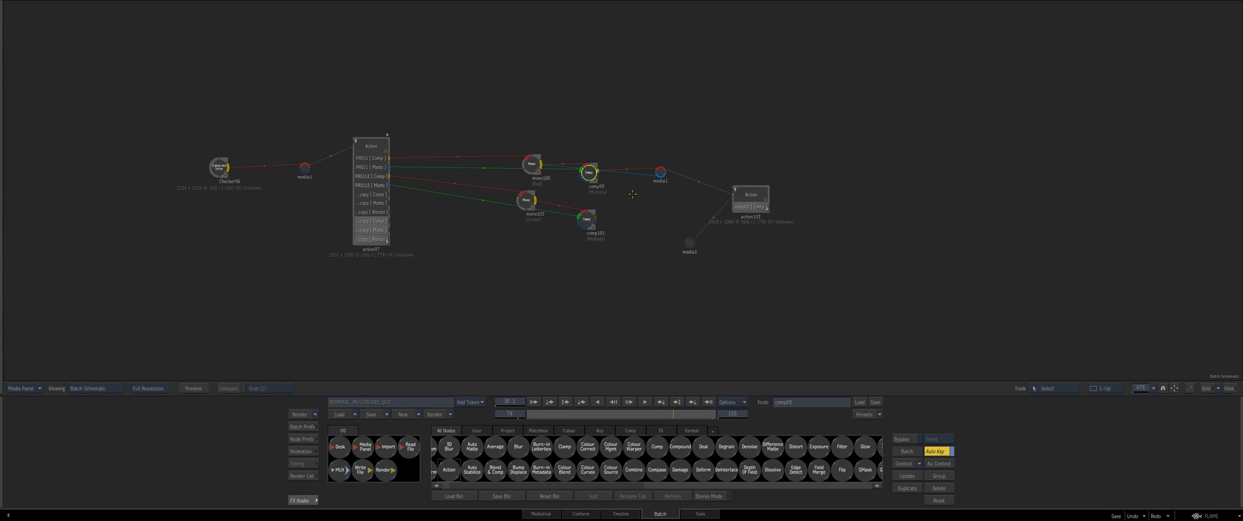
Reposition the new Action's two media inputs and the upper Comp node, and connect the lower Comp node to the second media input's front.
left_click_drag(661, 172, 647, 155)
left_click_drag(690, 243, 652, 257)
left_click_drag(588, 172, 583, 173)
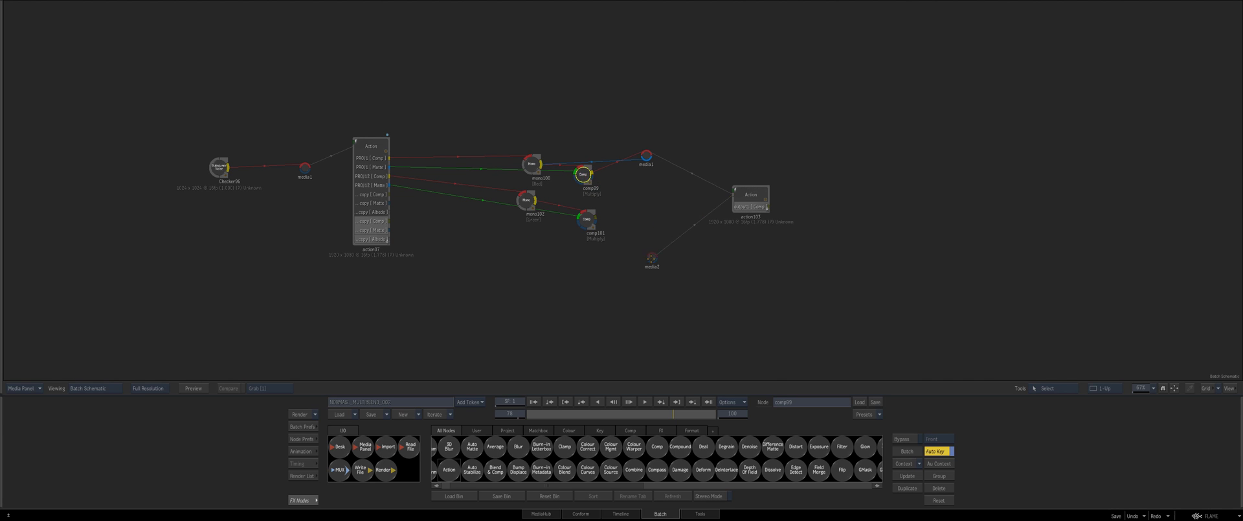
left_click_drag(650, 257, 635, 243)
left_click(578, 218)
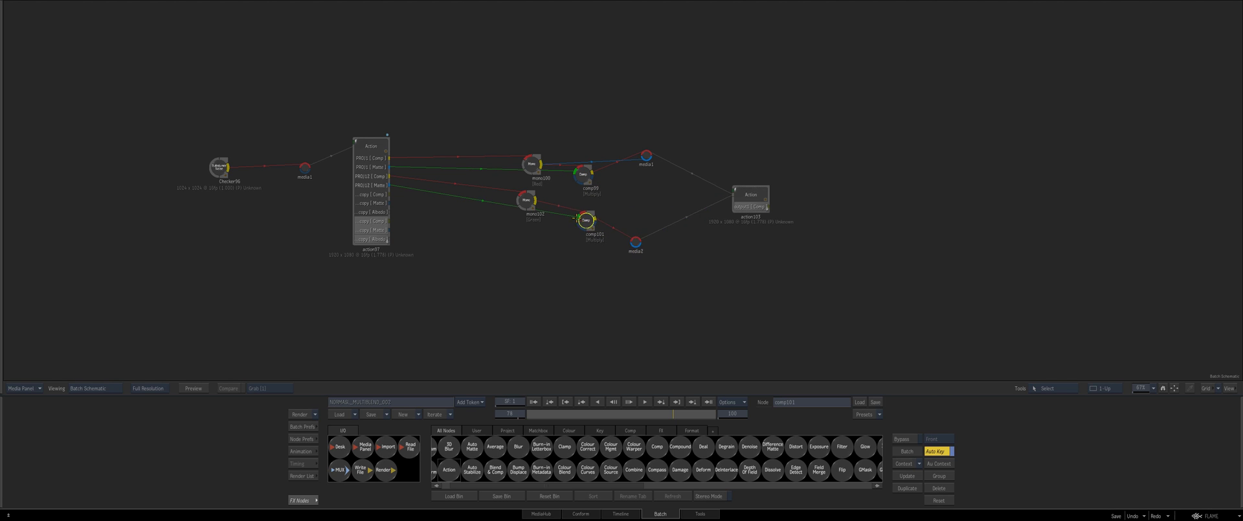
Rewire the first media input so the first layer copy's Albedo output feeds its front and the upper Comp result feeds its matte.
mouse_move(646, 156)
left_mouse_down()
mouse_move(448, 270)
mouse_move(462, 247)
mouse_move(592, 219)
mouse_move(631, 167)
left_mouse_up()
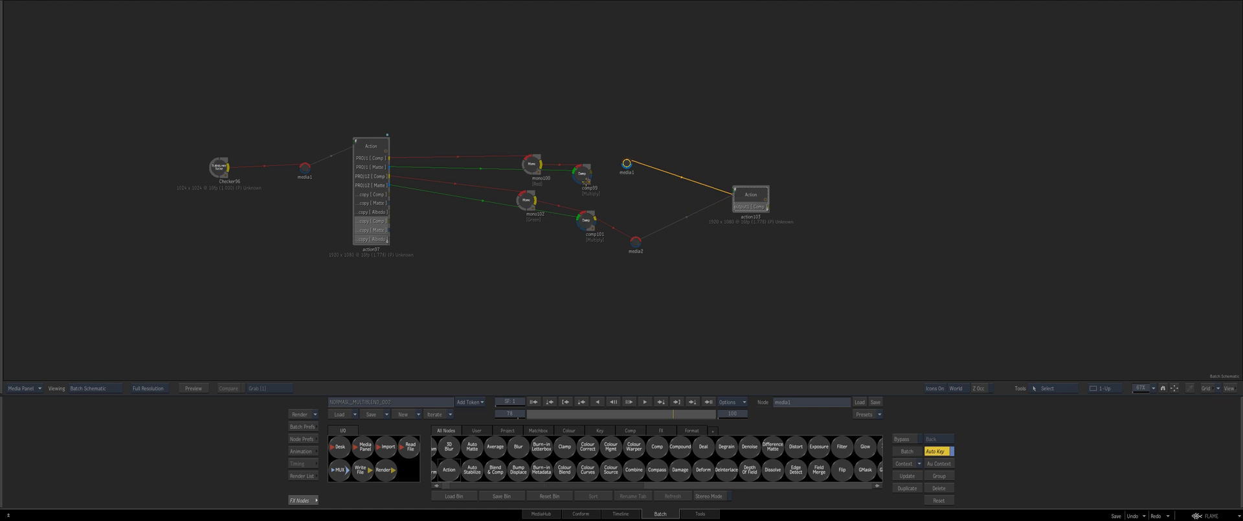
double_click(581, 172)
key("Escape")
double_click(382, 201)
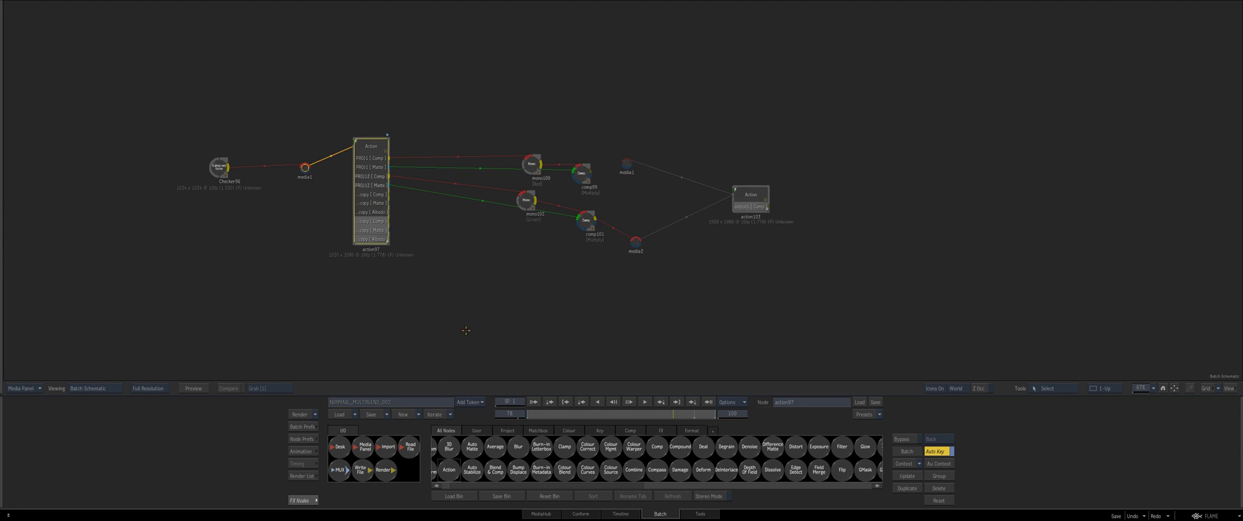
key("Escape")
left_click_drag(629, 167, 643, 190)
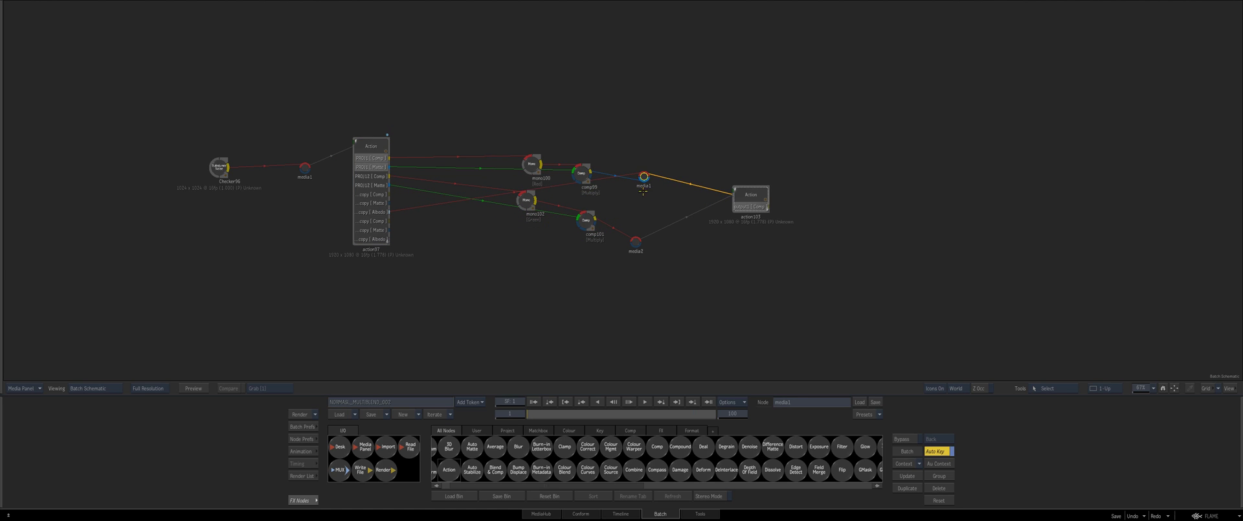
Delete the second media's image and axis from the new Action's scene, and check the remaining output over the frames.
double_click(739, 200)
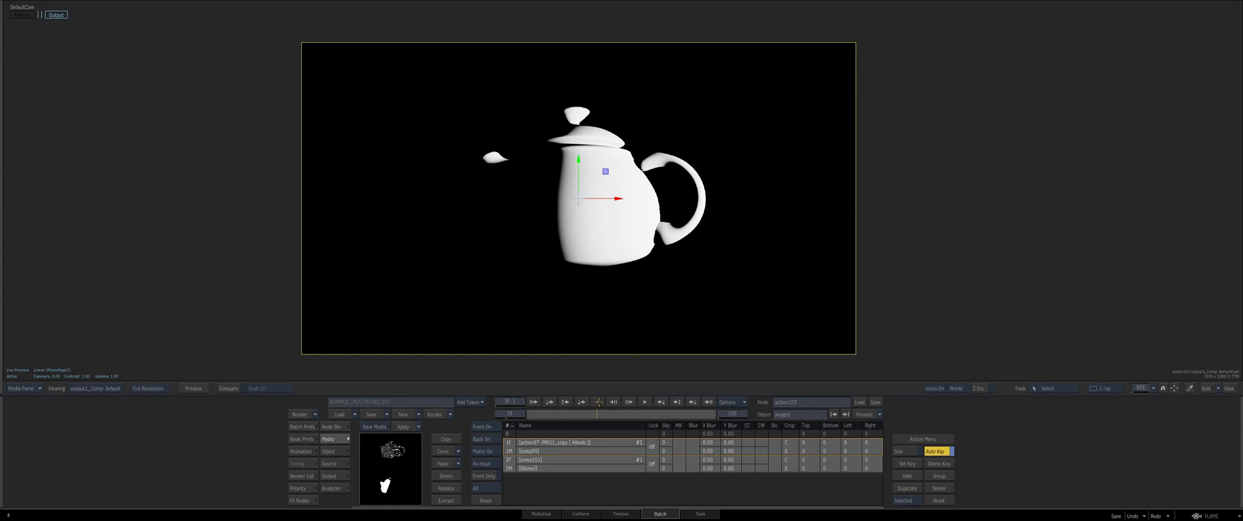
key("Escape")
left_click(622, 219)
left_click_drag(671, 219, 674, 227)
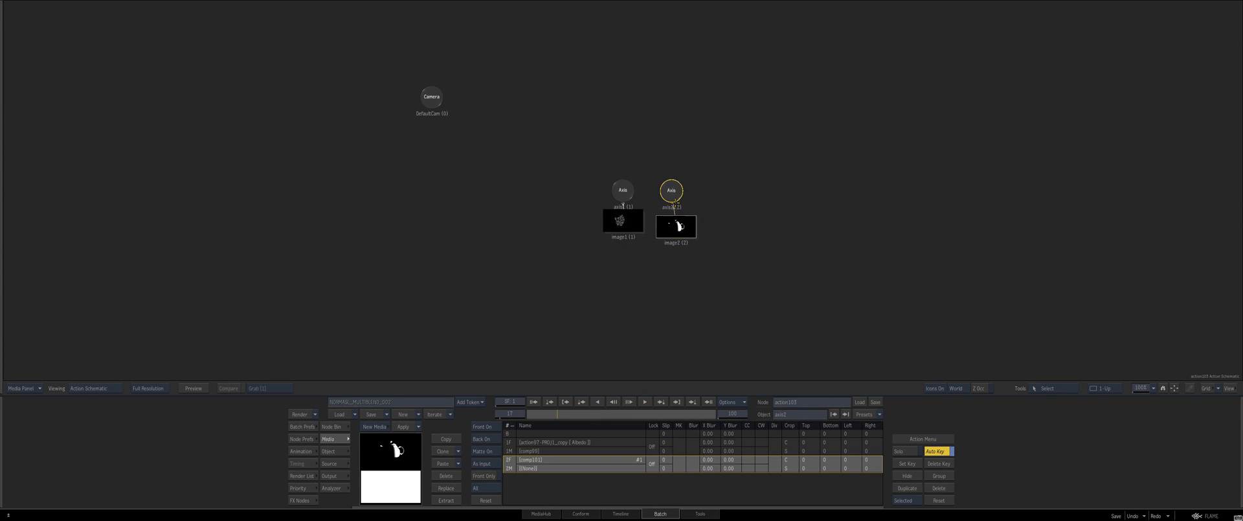
key("Delete")
key("F4")
left_click(533, 401)
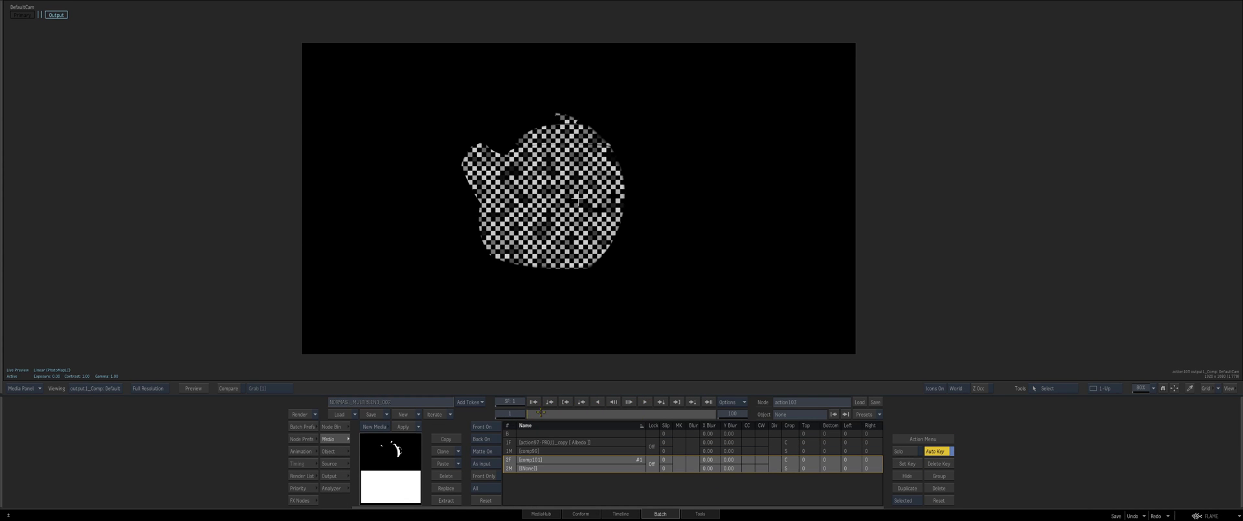
left_click_drag(538, 412, 576, 404)
Rewire the second media input so the second layer copy's Albedo output feeds its front and the lower Comp result feeds its matte.
key("Escape")
left_click_drag(488, 288, 494, 280)
left_click(556, 217)
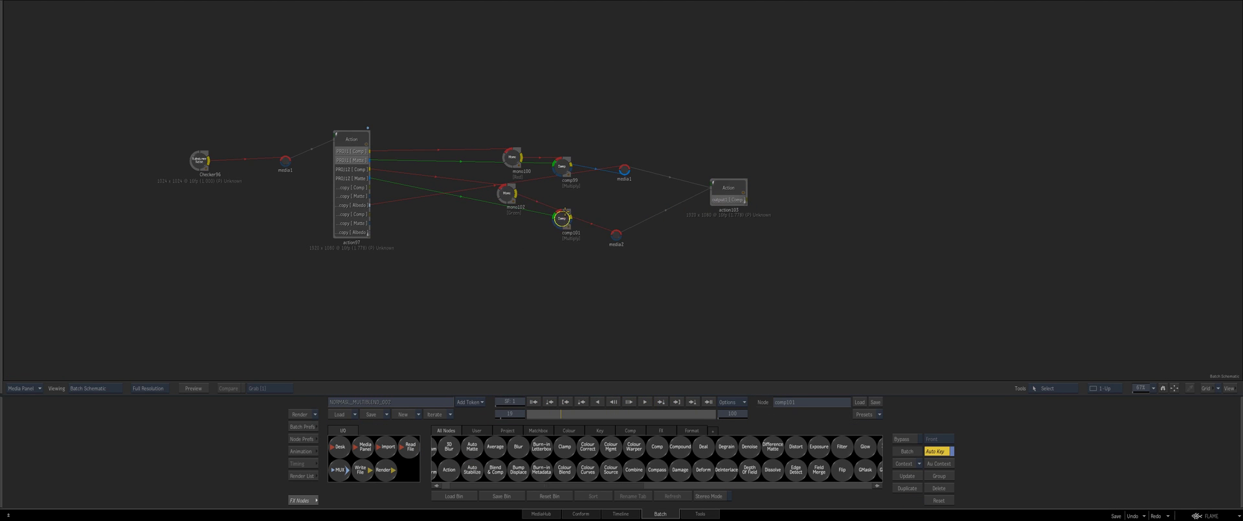
left_click_drag(616, 234, 616, 210)
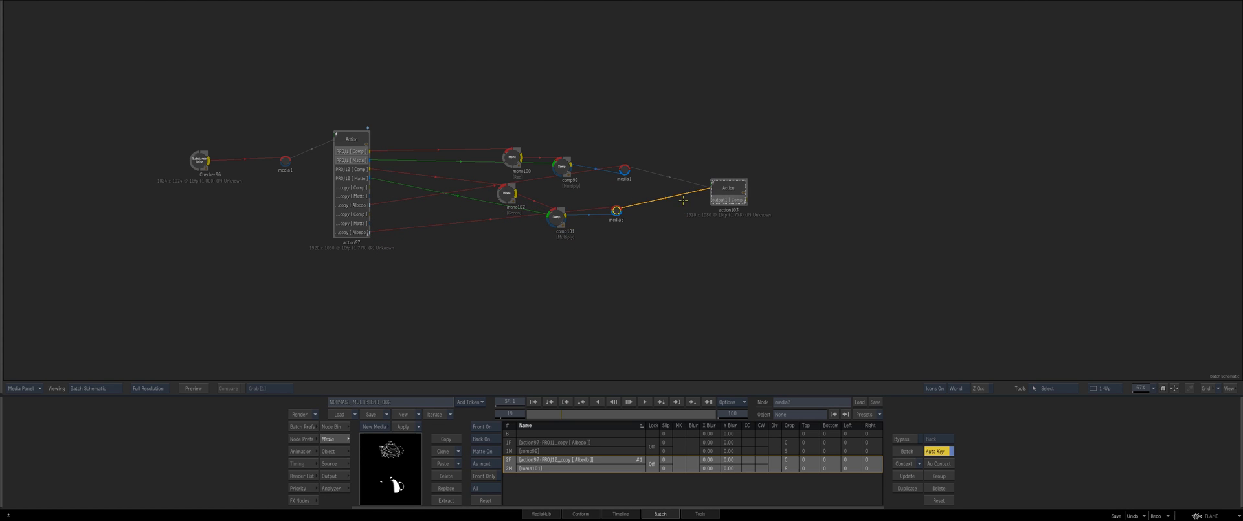
Apply the second media to the new Action's scene as an image and view the combined output.
left_click(349, 175)
left_click(715, 196)
key("F4")
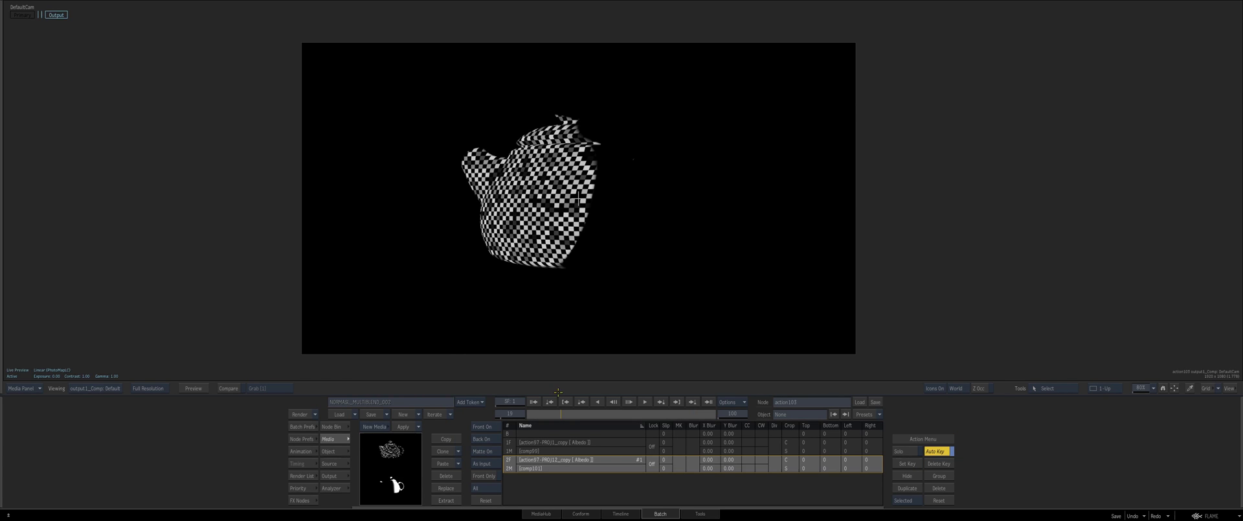
key("F4")
left_click(403, 427)
key("F4")
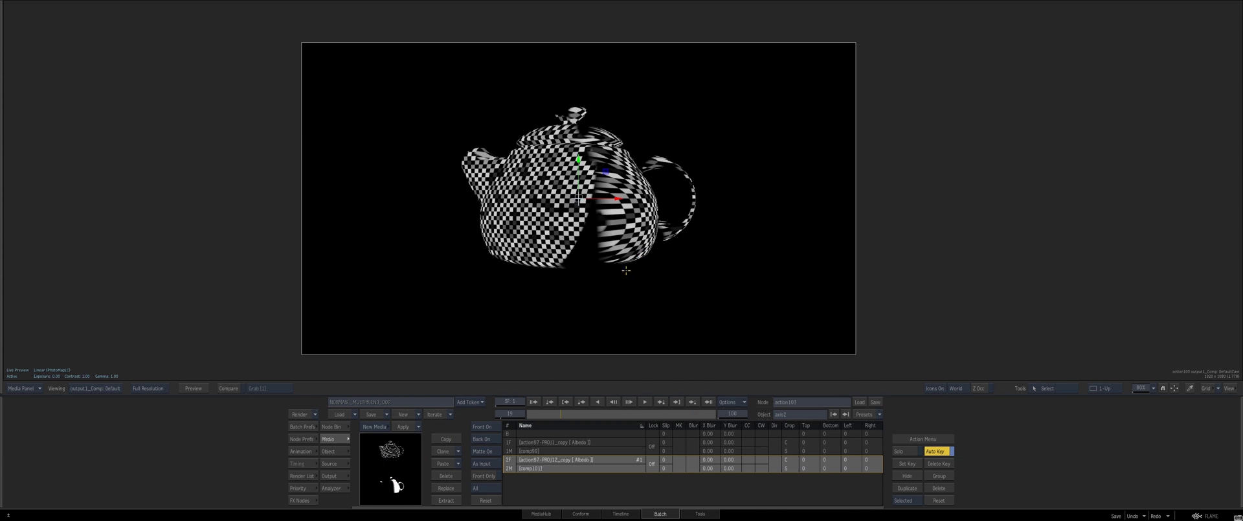
Examine the combined teapot output at different frames and close up, with the second image's object settings open.
key("F2")
key("F4")
left_click_drag(549, 405, 522, 311)
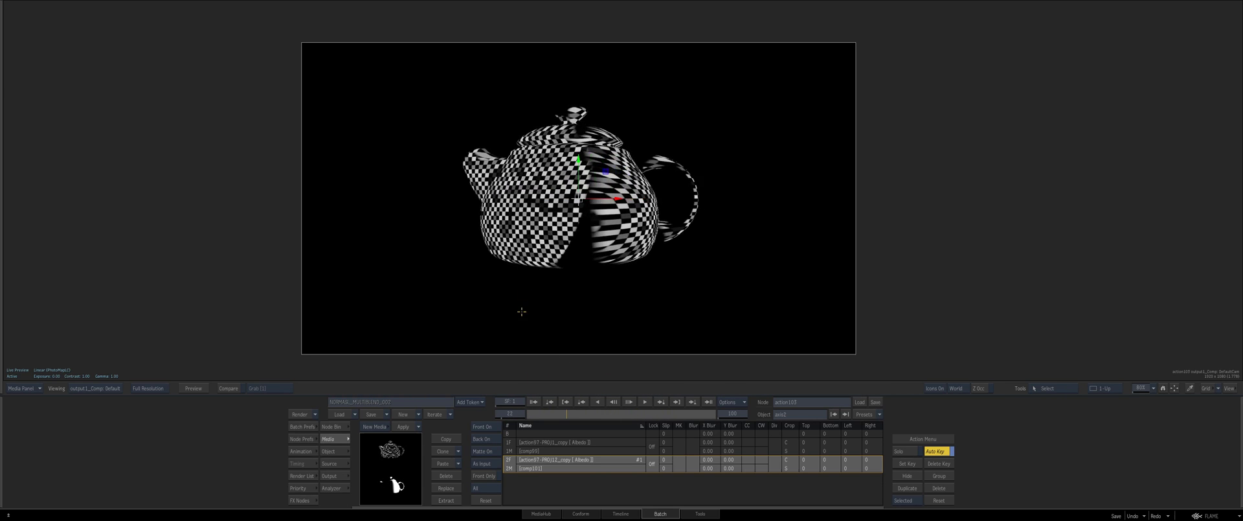
key("Escape")
left_click(687, 219)
key("F4")
left_click(330, 451)
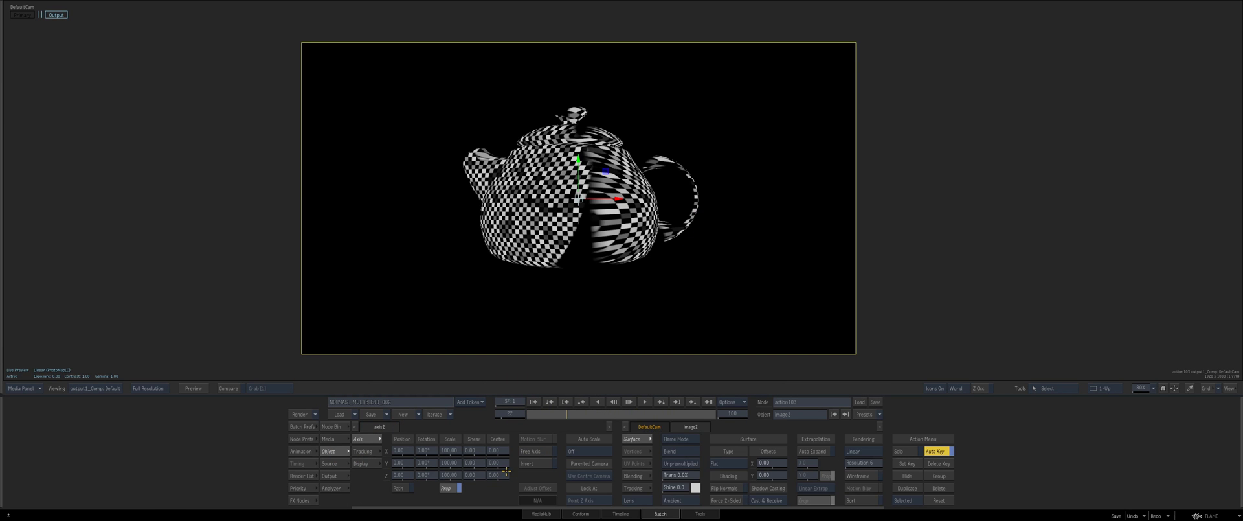
left_click_drag(505, 332, 593, 315)
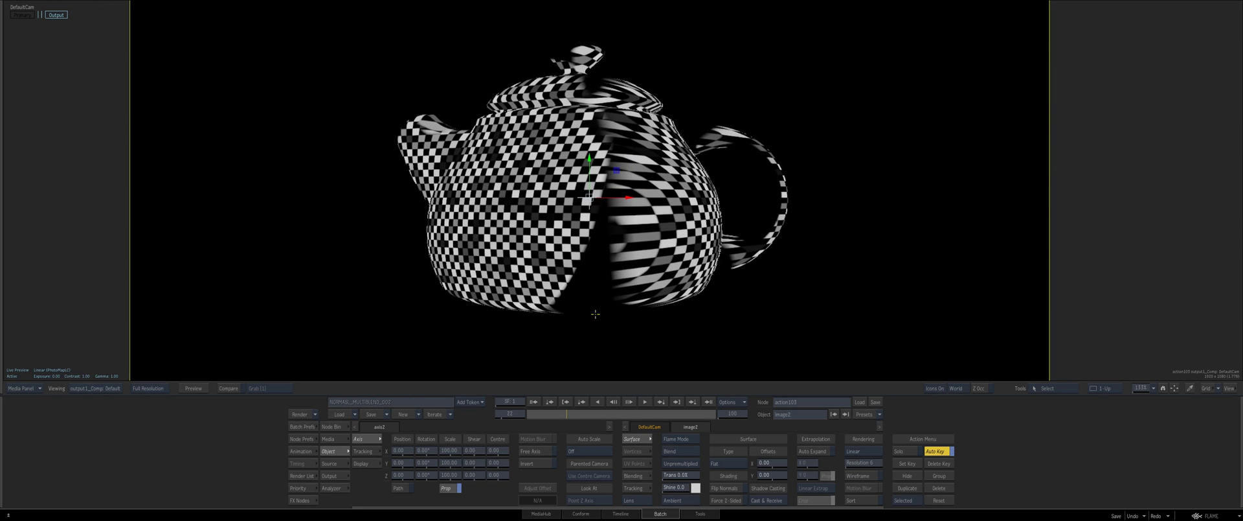
Return to the batch schematic and assign the new Action node as Context 1.
key("F8")
mouse_move(2, 406)
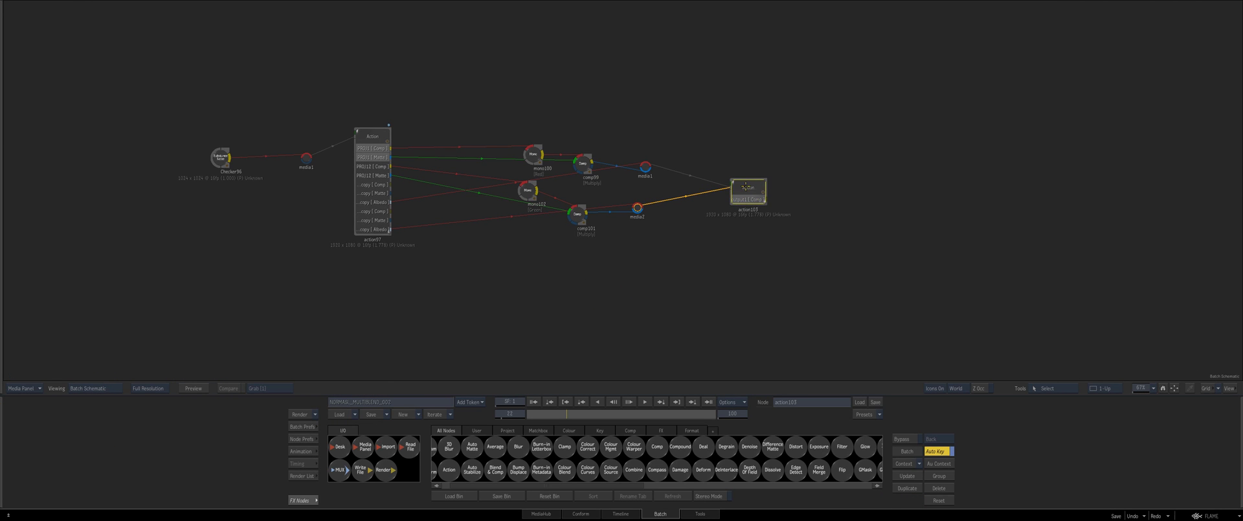
right_click(749, 190)
mouse_move(842, 299)
left_click(900, 298)
Inspect the settings of light2 and light1 in the source Action, and go back to the batch schematic.
double_click(750, 190)
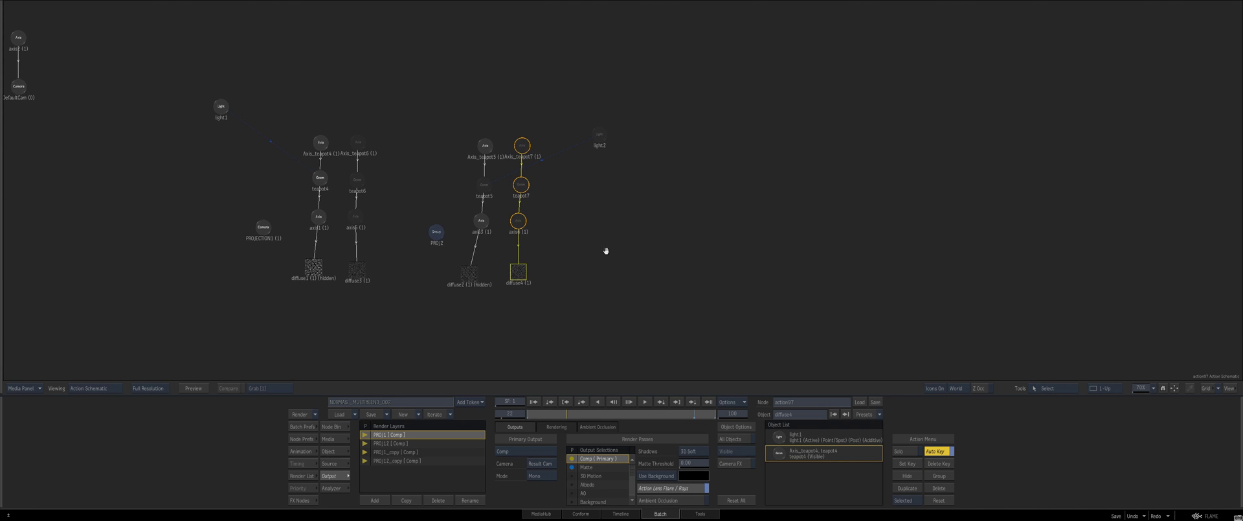
left_click_drag(606, 251, 626, 251)
left_click(429, 316)
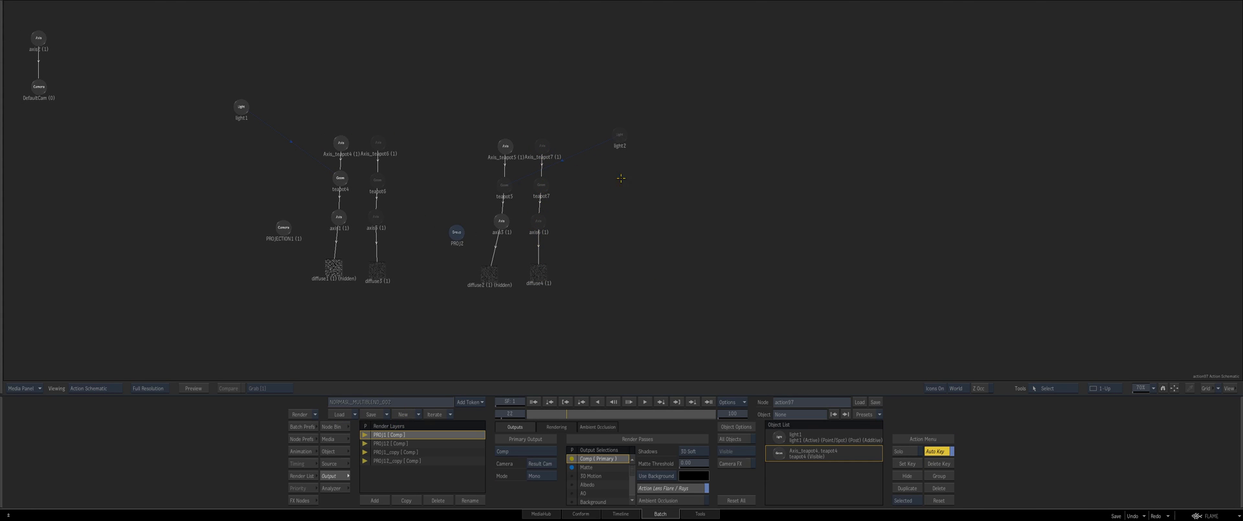
left_click(619, 136)
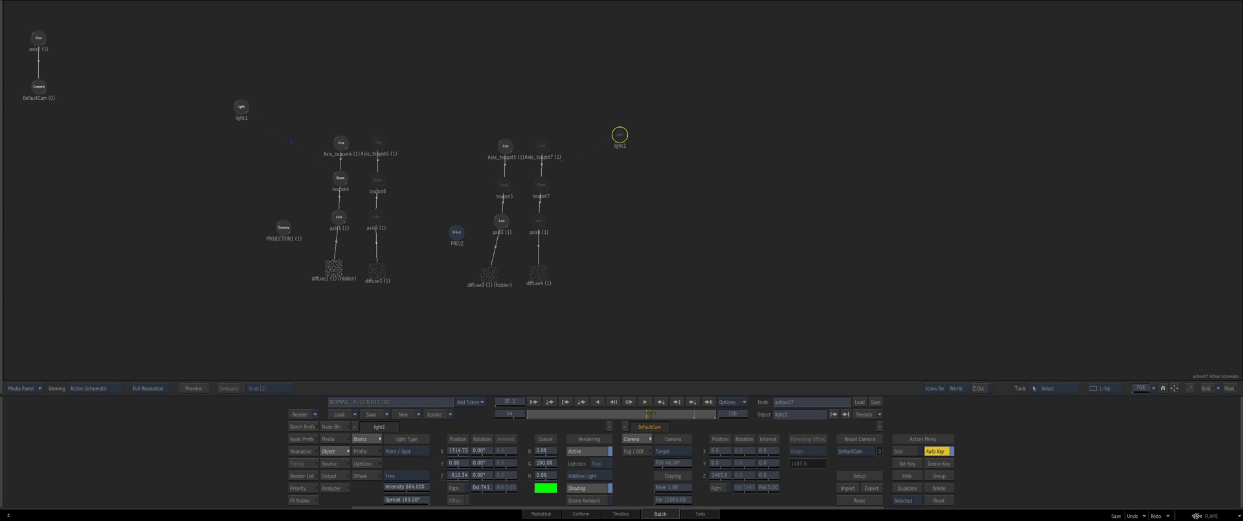
left_click(241, 107)
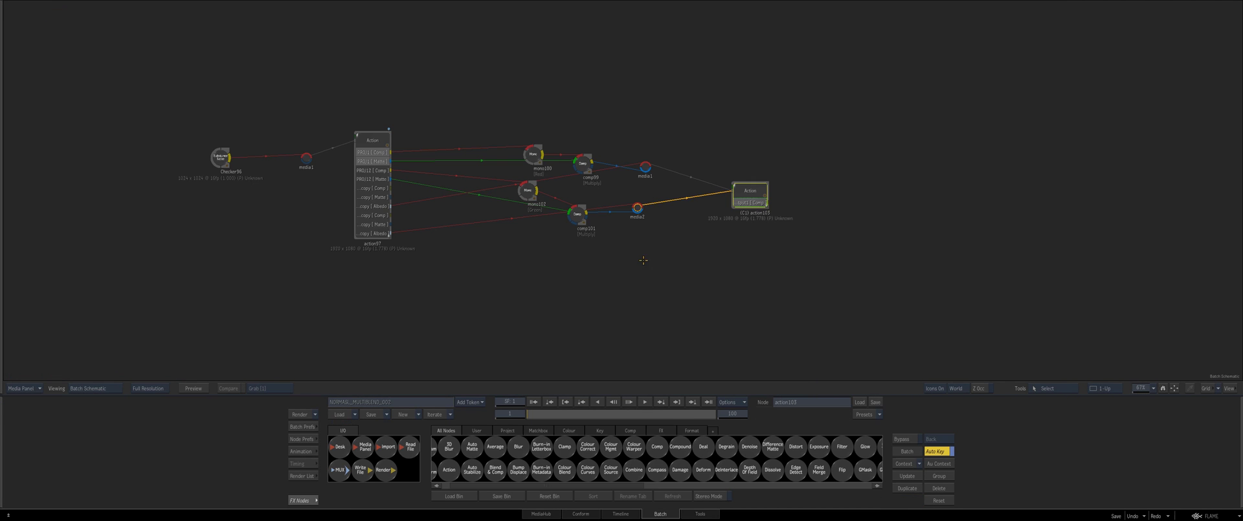
left_click(215, 161)
While viewing Context 1, reset the source Action's light1 to intensity 100, spread 180° and X position 0.
double_click(367, 141)
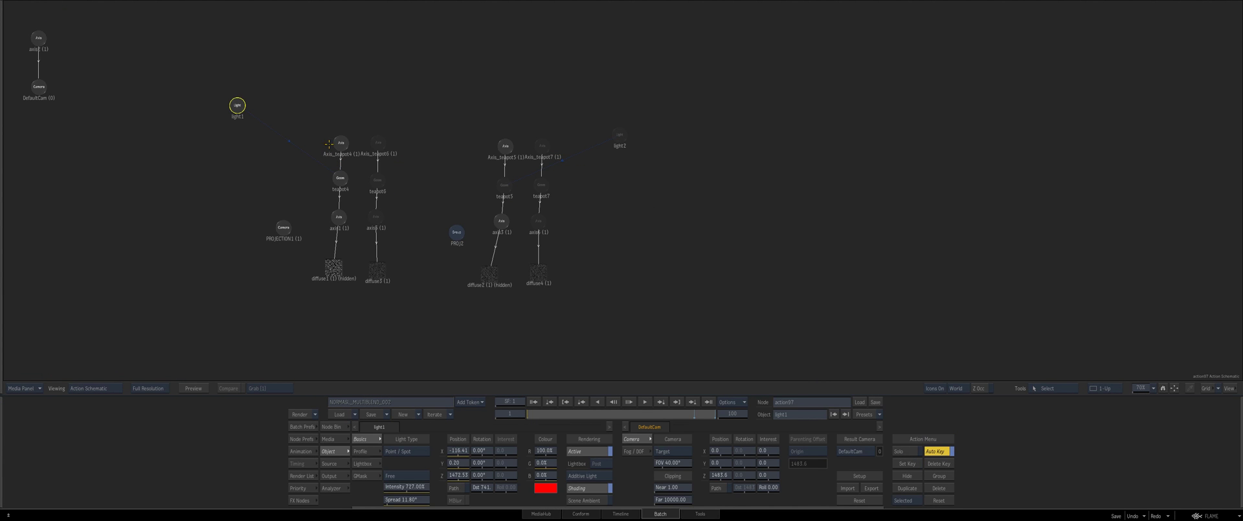
left_click(243, 105)
key("1")
left_click(400, 487, "ctrl")
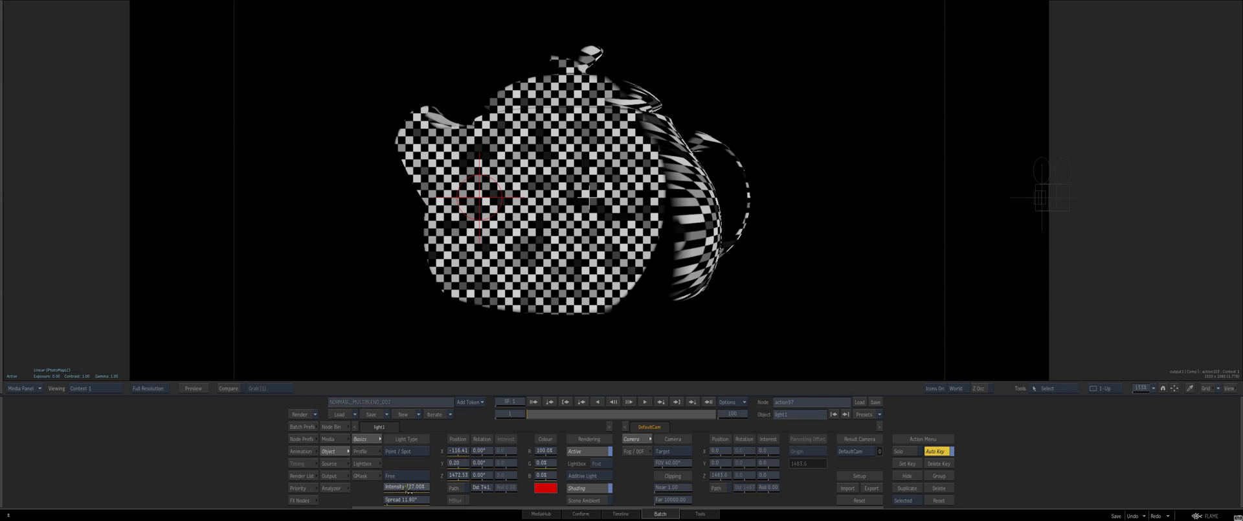
left_click(407, 500, "ctrl")
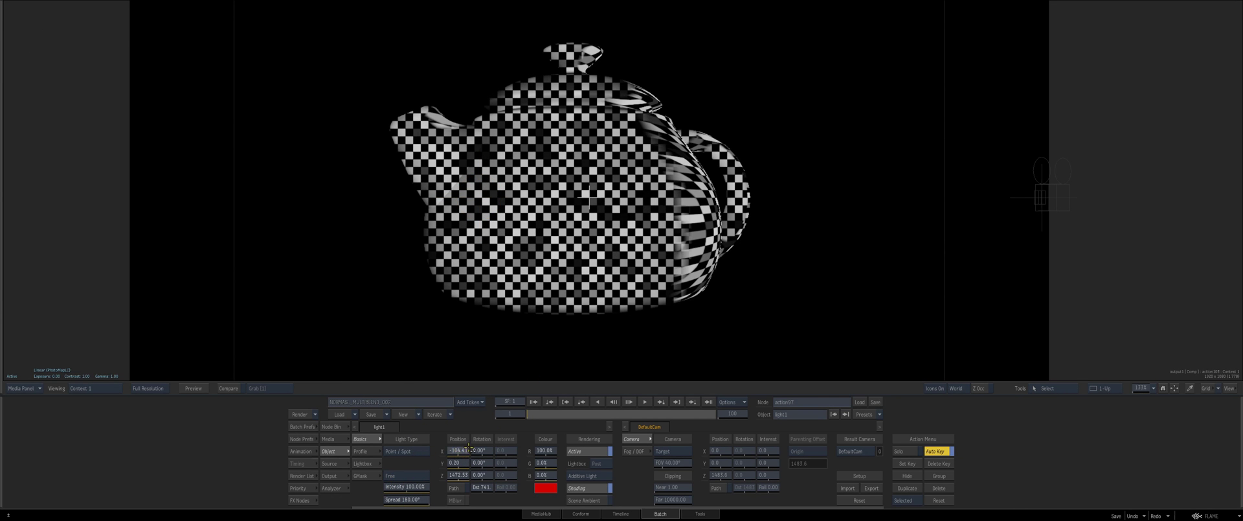
left_click(456, 450, "ctrl")
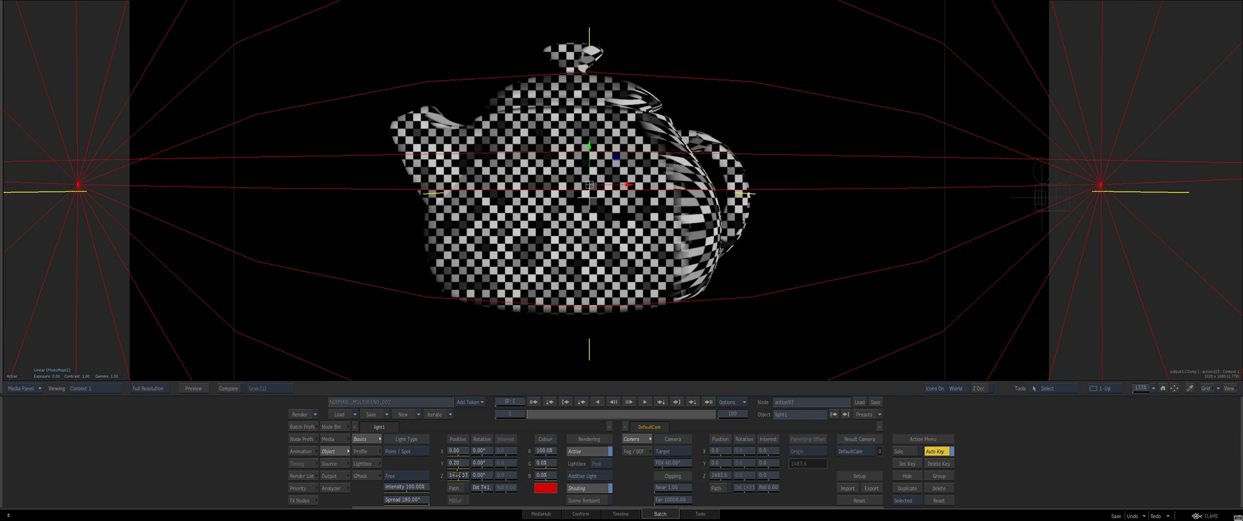
Raise light1's intensity, narrow its spread slightly, and try a different Y position before resetting it to 0.
left_click_drag(409, 491, 360, 488)
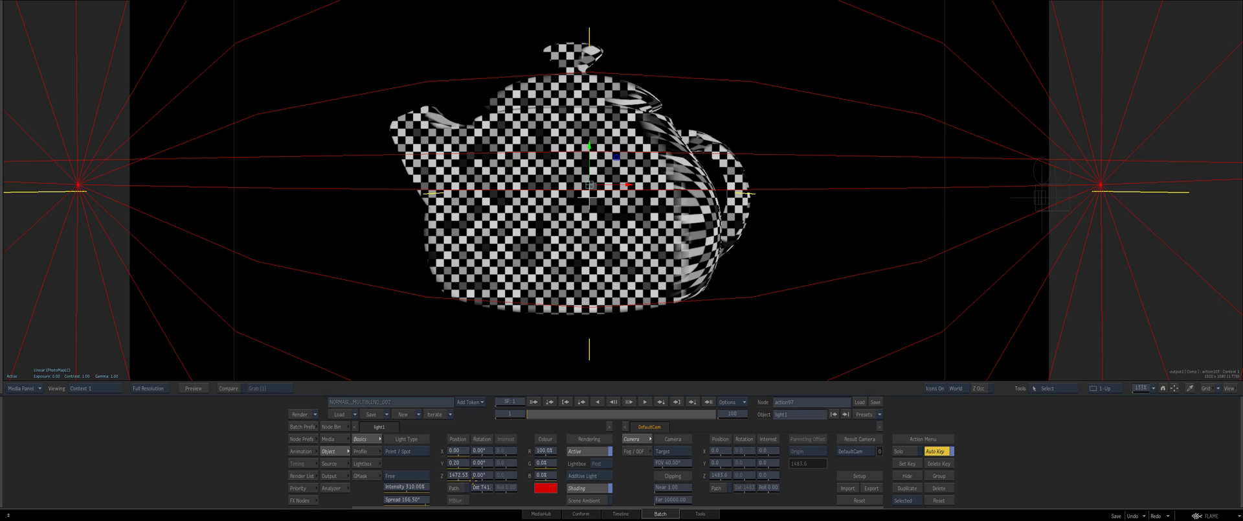
mouse_move(457, 464)
left_mouse_down()
mouse_move(483, 460)
mouse_move(455, 463)
left_mouse_up()
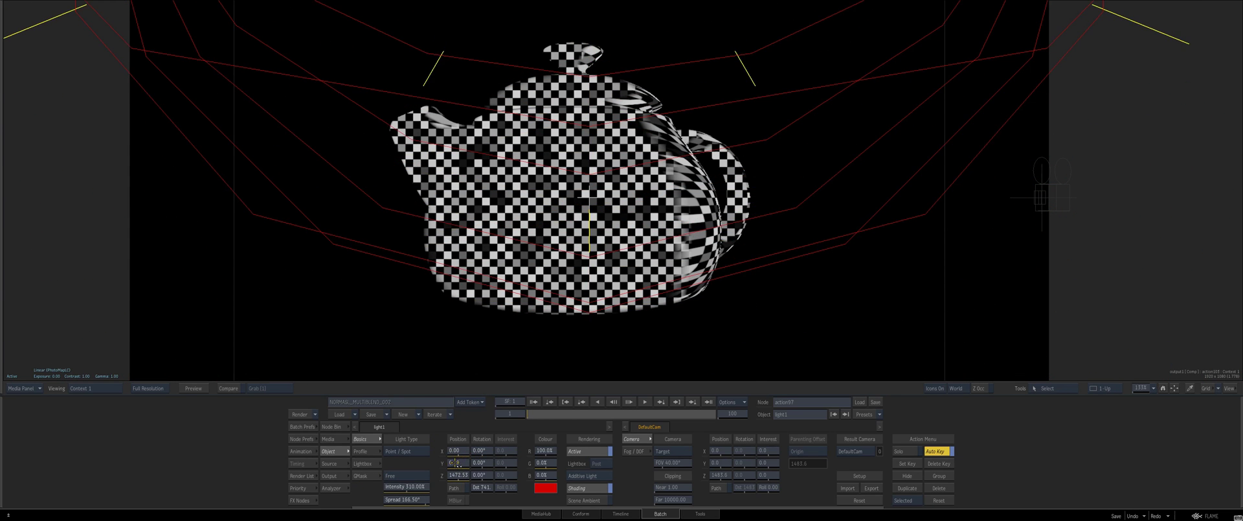
left_click(455, 463, "ctrl")
Adjust light1's red colour value above 100 and open its profile settings to try the falloff.
mouse_move(546, 450)
left_mouse_down()
mouse_move(561, 438)
mouse_move(641, 449)
mouse_move(533, 450)
left_mouse_up()
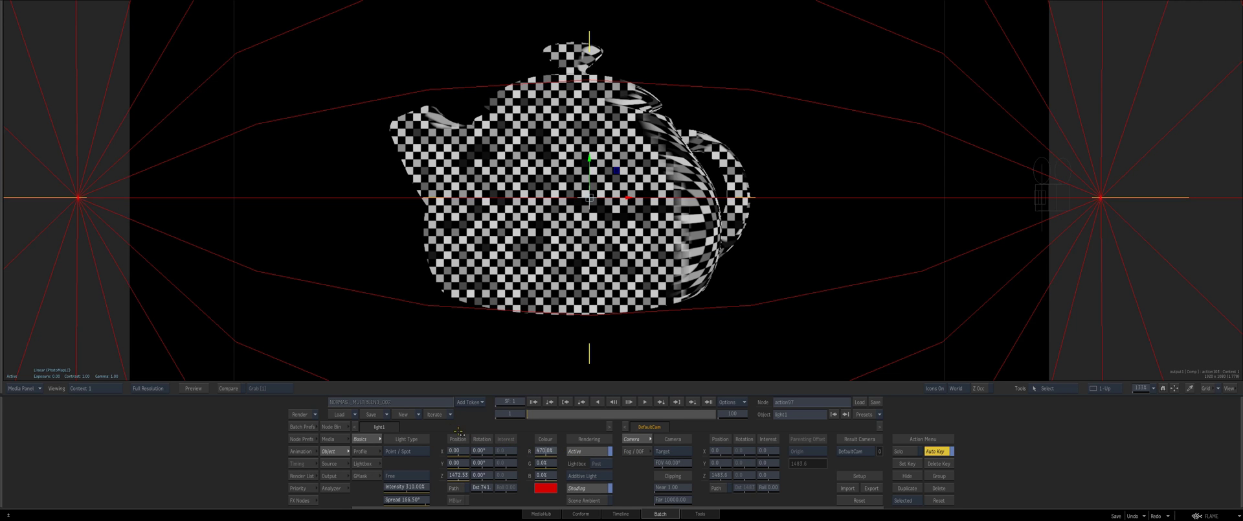
left_click_drag(459, 431, 461, 378)
left_click_drag(539, 451, 667, 451)
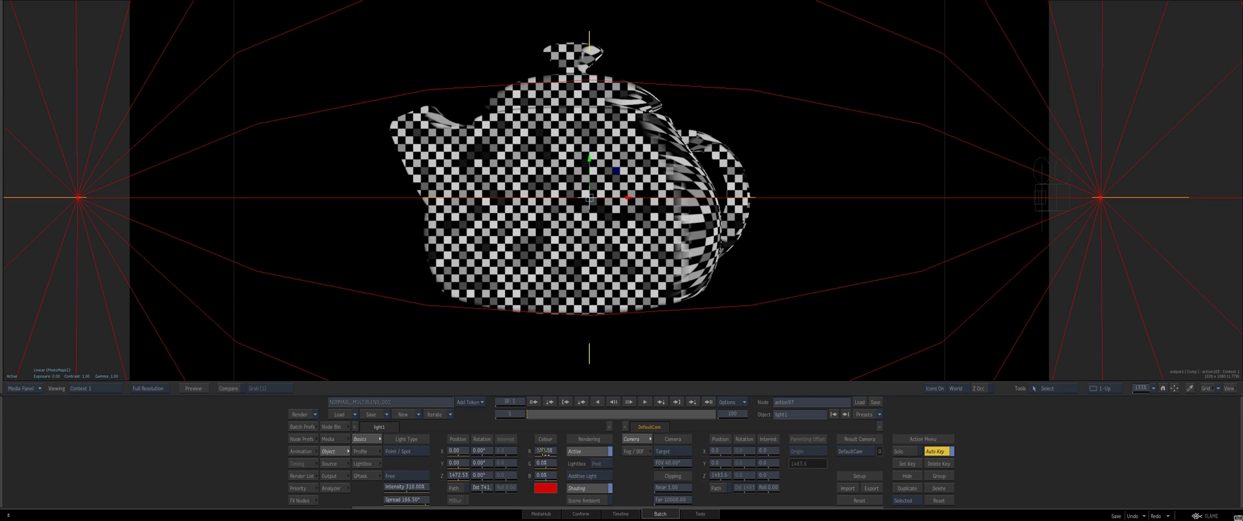
left_click(366, 450)
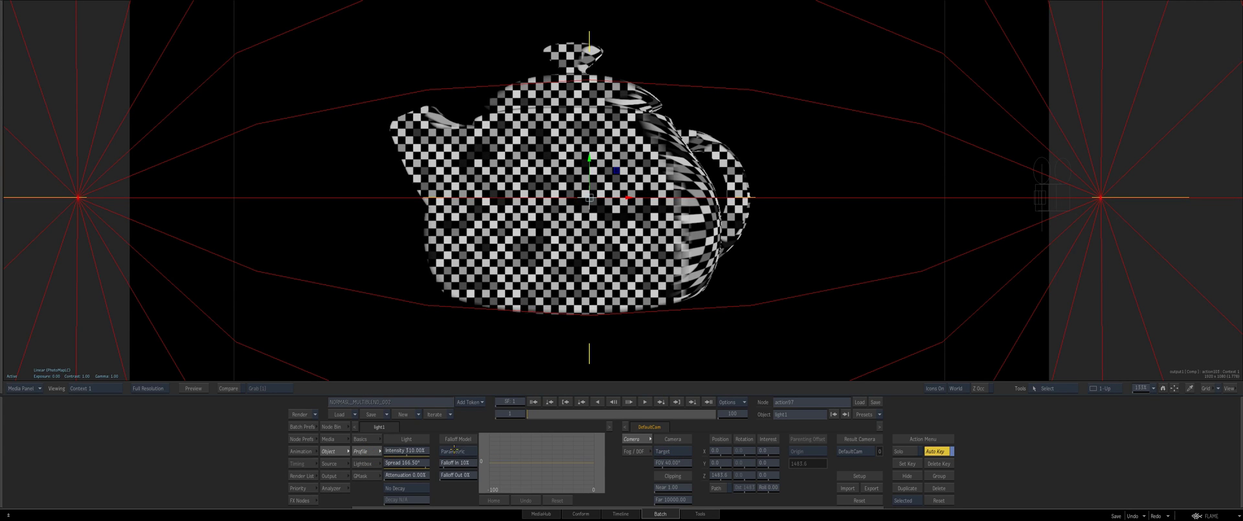
left_click_drag(476, 466, 538, 382)
Check the relit teapot in the Albedo view, the upper Comp result and the source Action's PROJ1 comp output.
key("F4")
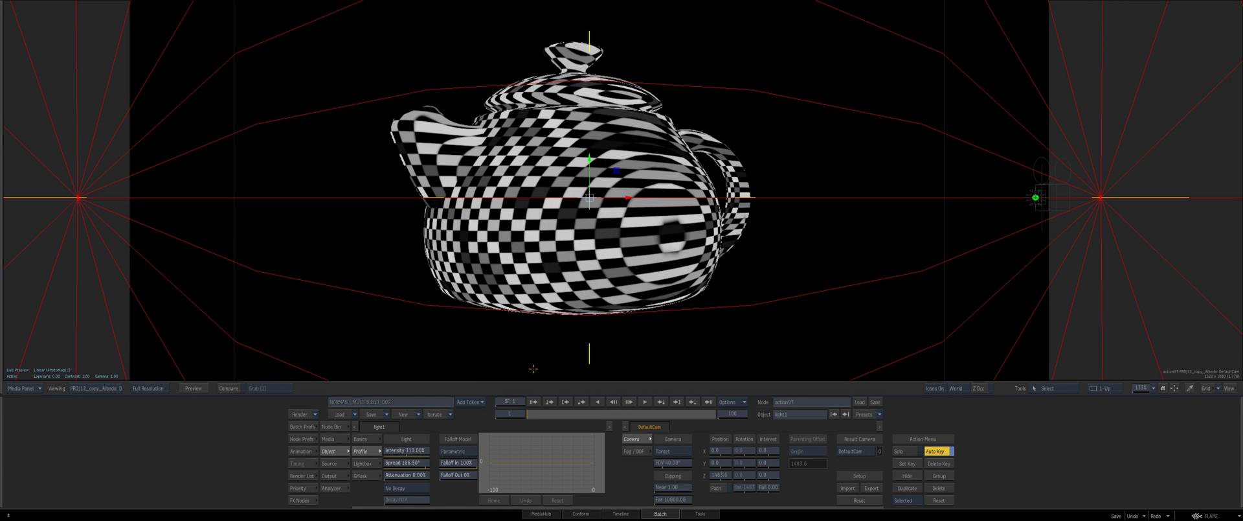
key("Escape")
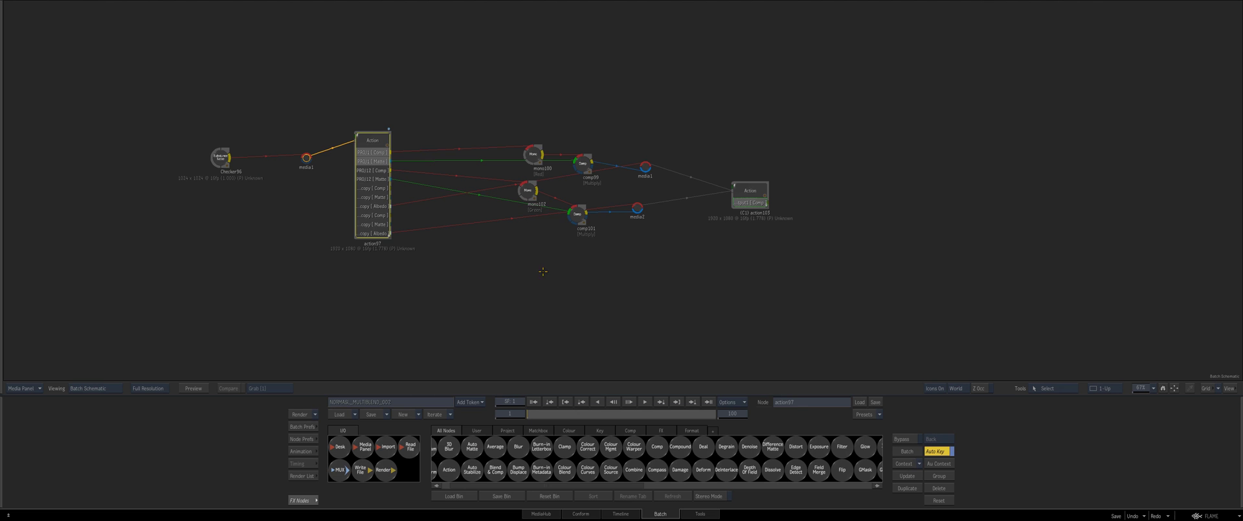
double_click(580, 155)
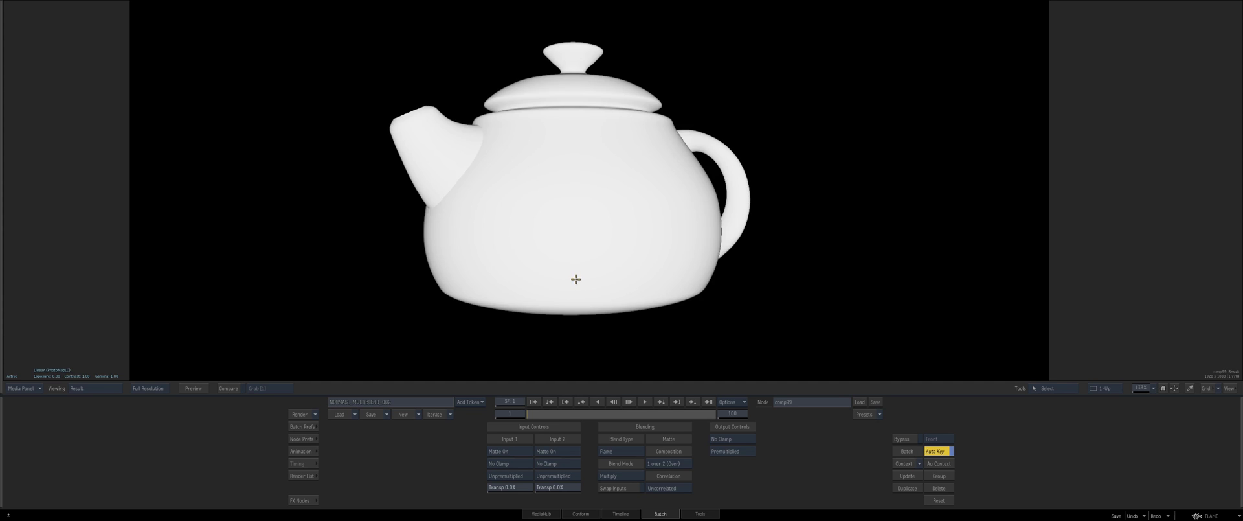
key("Escape")
double_click(380, 175)
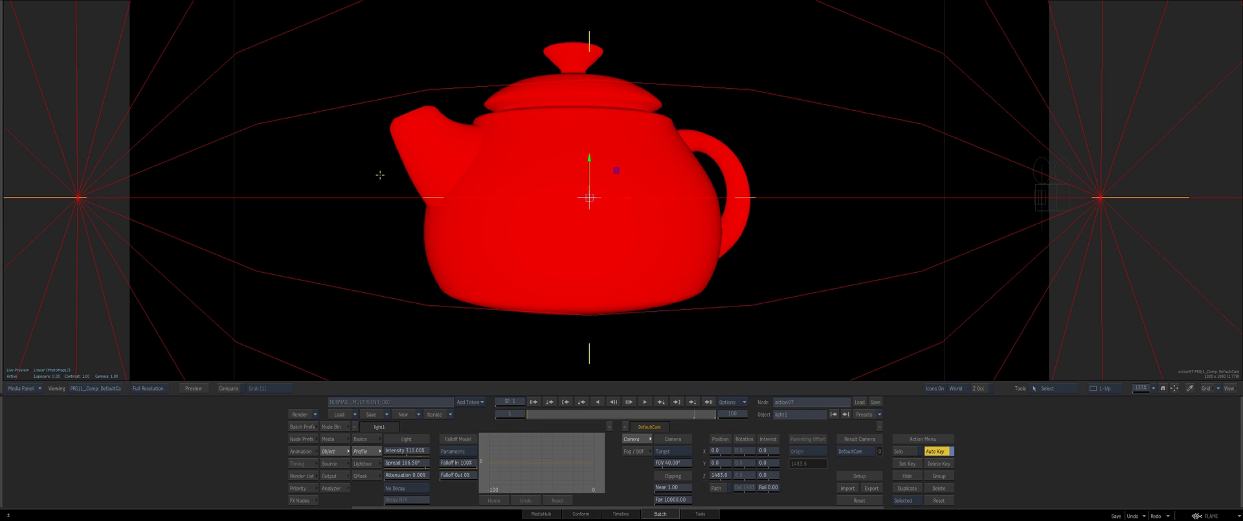
key("Escape")
key("Escape")
key("grave")
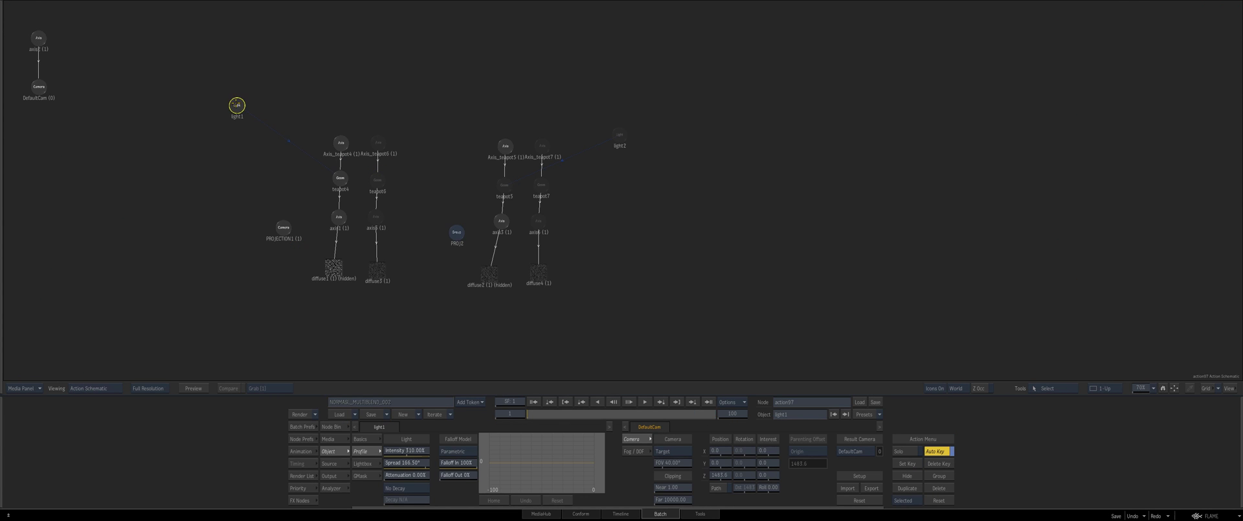
Check light1's basic settings over Context 1 and the result of the upper Multiply comp.
key("1")
left_click(364, 438)
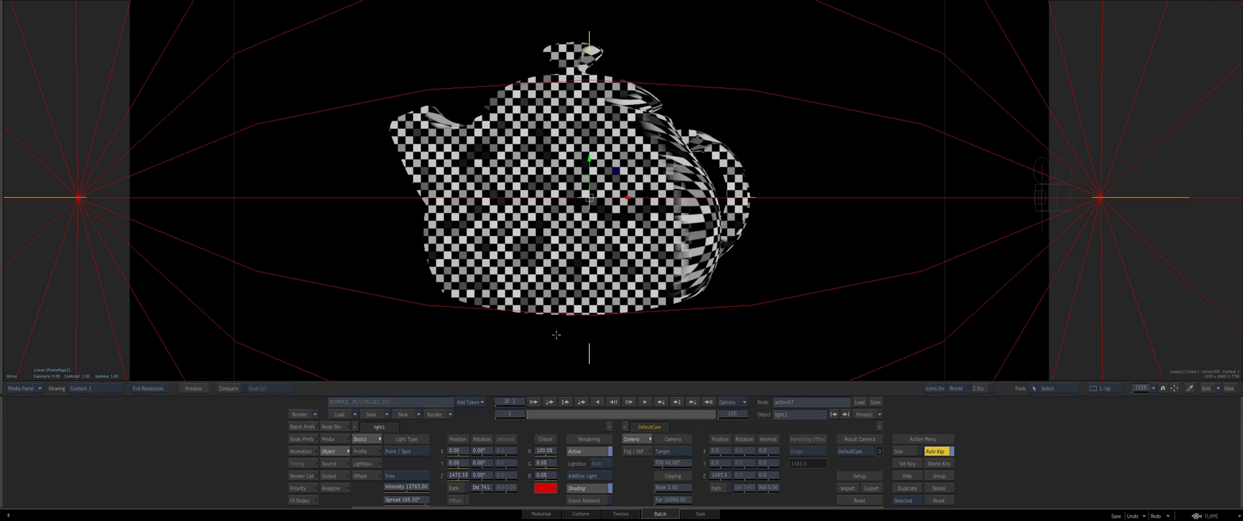
key("Escape")
double_click(585, 173)
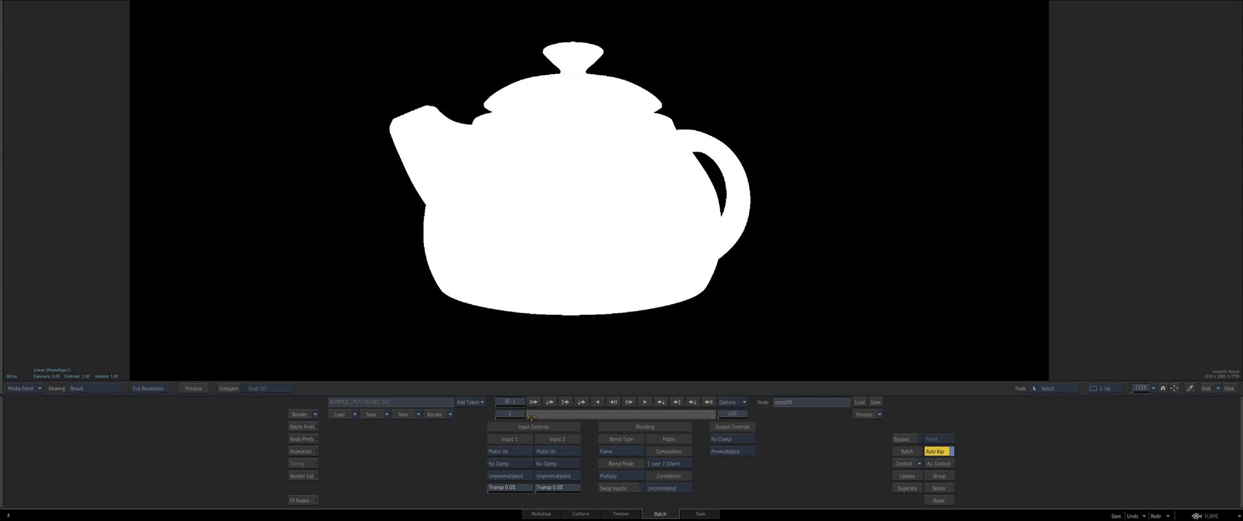
mouse_move(530, 416)
left_mouse_down()
mouse_move(625, 411)
mouse_move(528, 413)
left_mouse_up()
key("Escape")
In the final Action's priority list, move image1 into first place and scrub the timeline to check the composite.
left_click(733, 201)
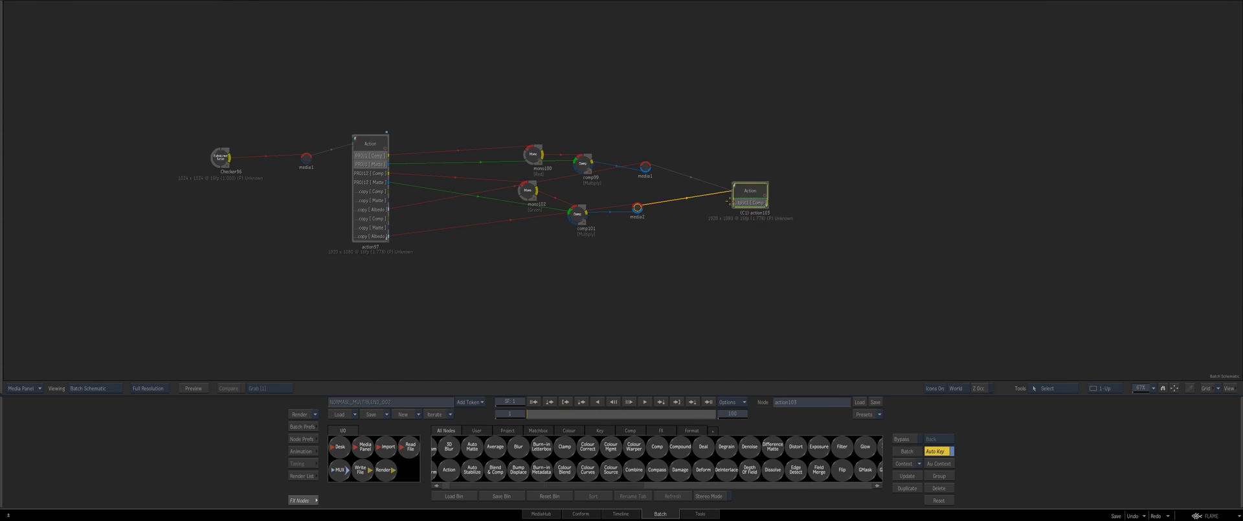
double_click(733, 200)
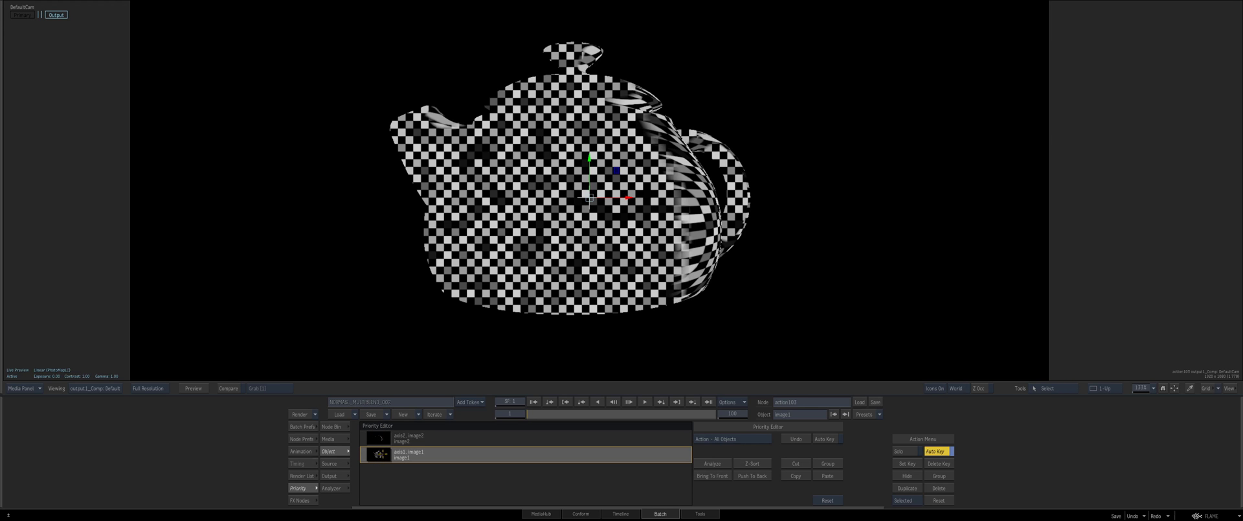
left_click(730, 476)
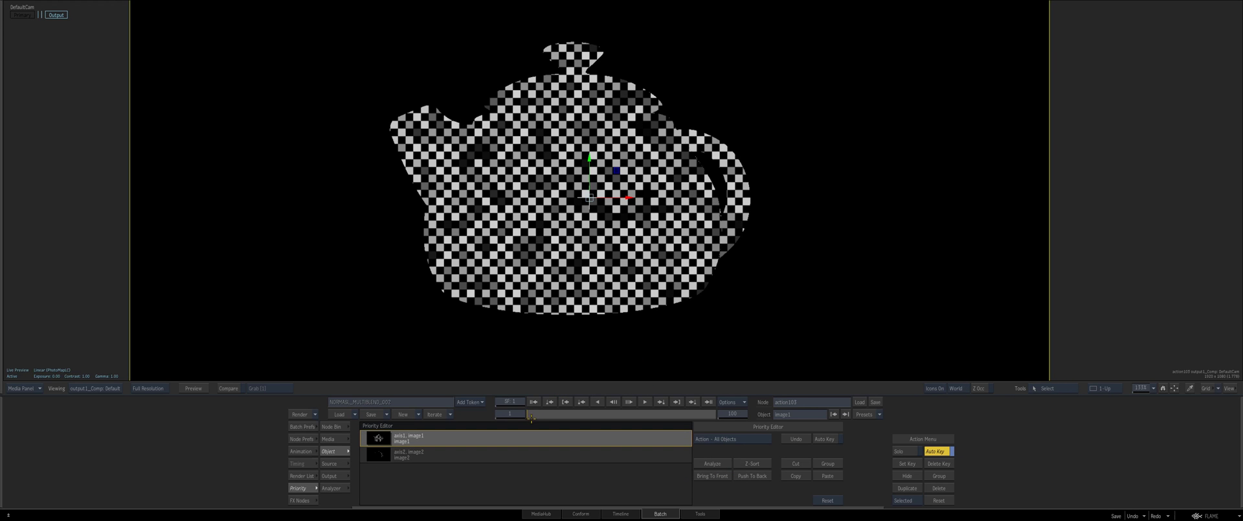
left_click_drag(531, 418, 601, 396)
key("Escape")
Turn on hardware anti-aliasing in the Batch rendering preferences.
left_click(370, 145)
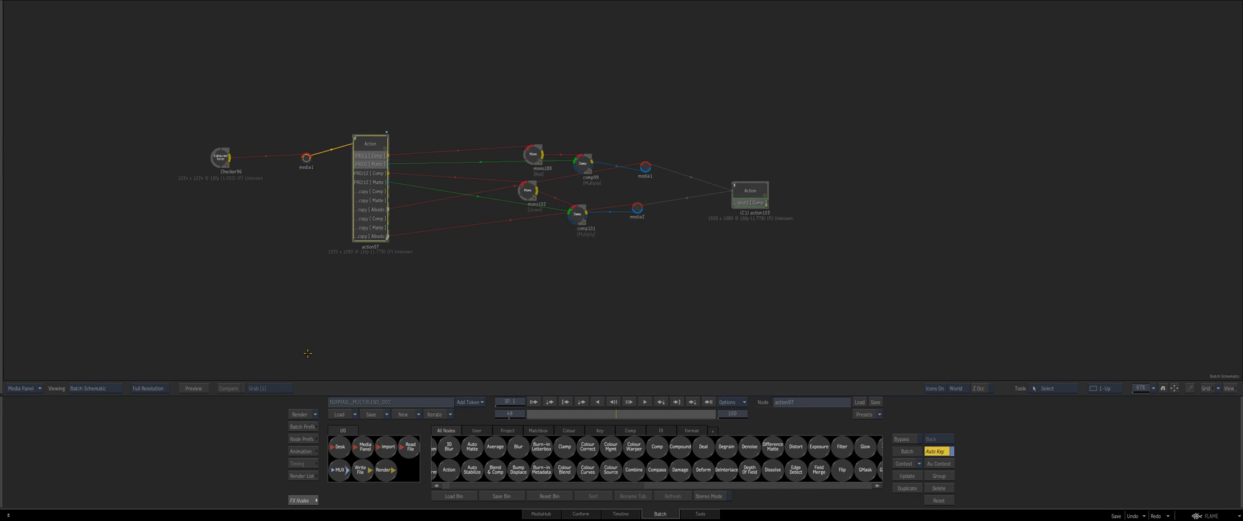
left_click(302, 451)
left_click(301, 438)
left_click(301, 426)
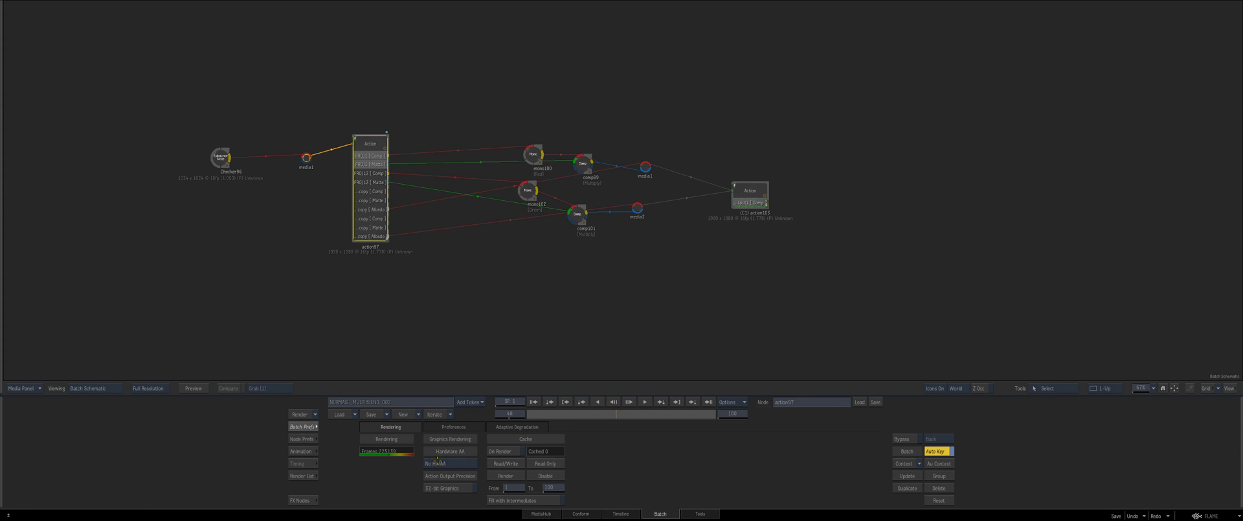
View the final Action's output and scrub through the teapot rotation from the first frame.
double_click(733, 193)
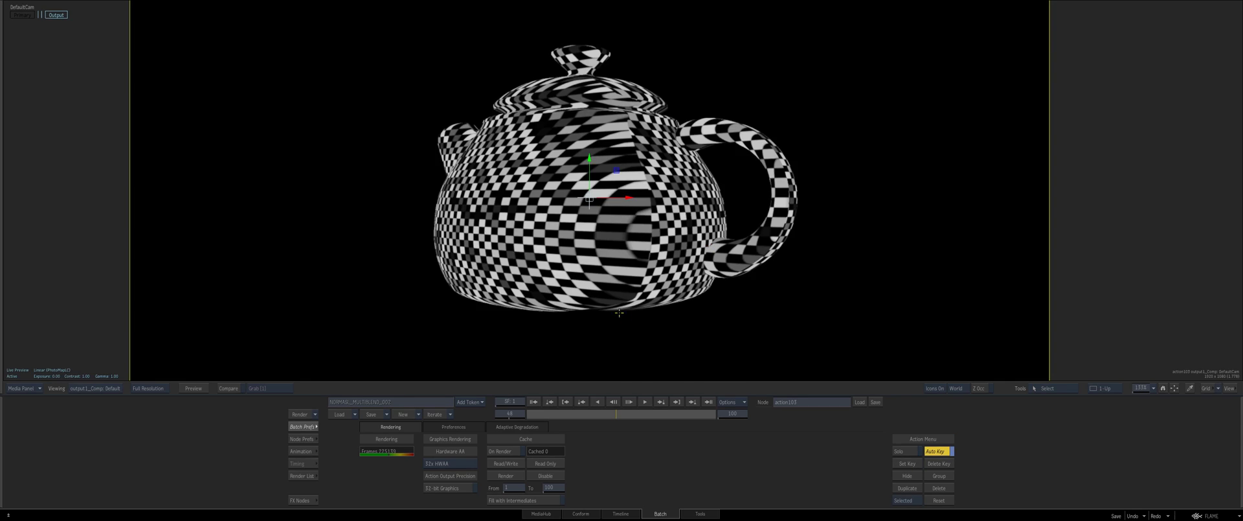
left_click(537, 401)
left_click_drag(548, 412, 620, 390)
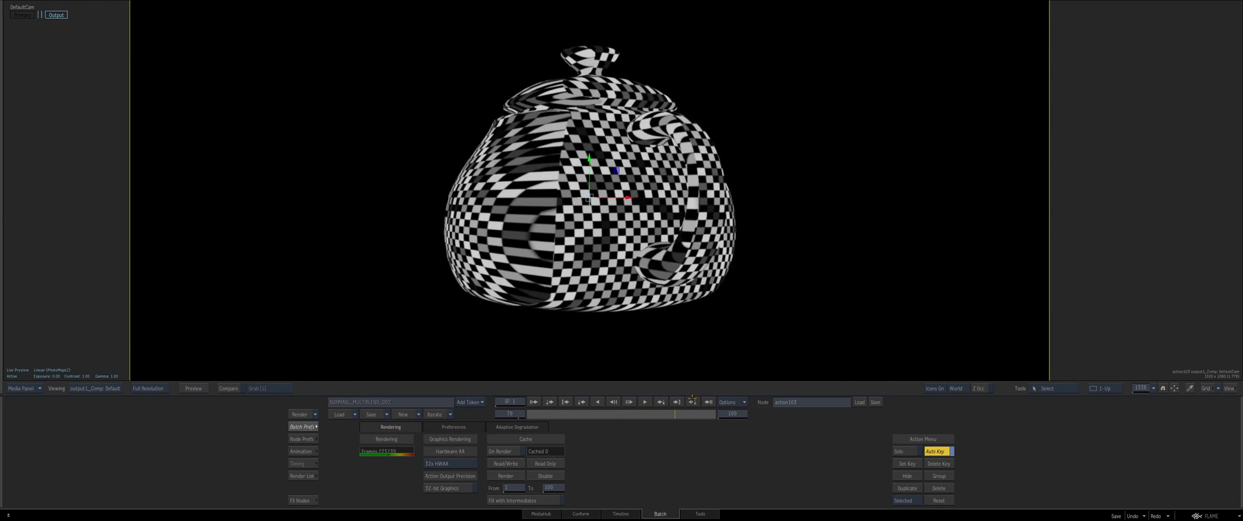
key("Escape")
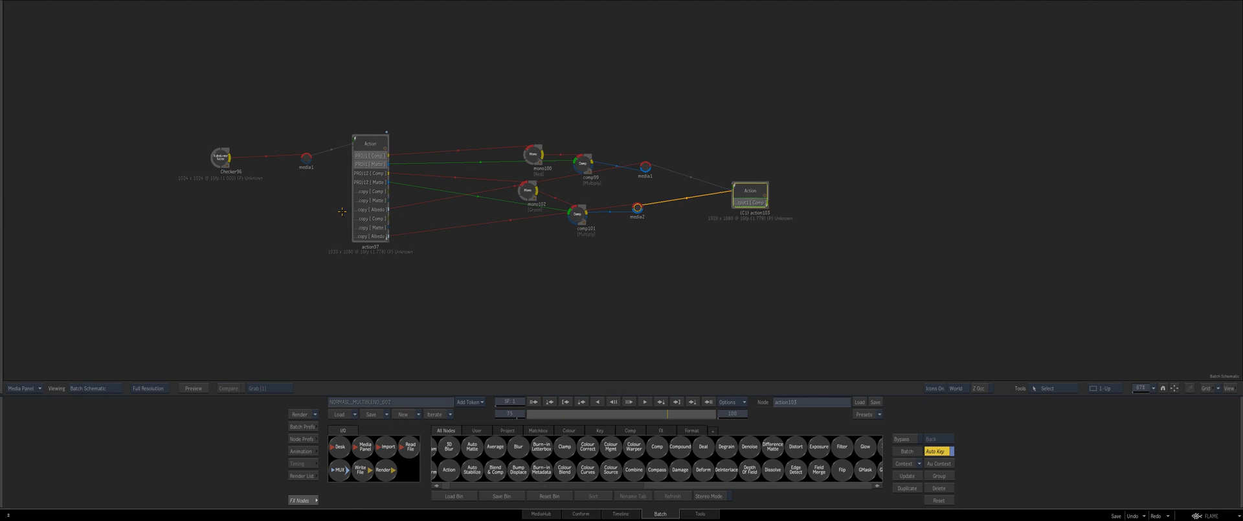
Look at the diffuse maps in the source Action, then examine the projection seams on the final composite at different frames.
double_click(369, 149)
key("grave")
left_click(345, 272)
left_click(376, 270)
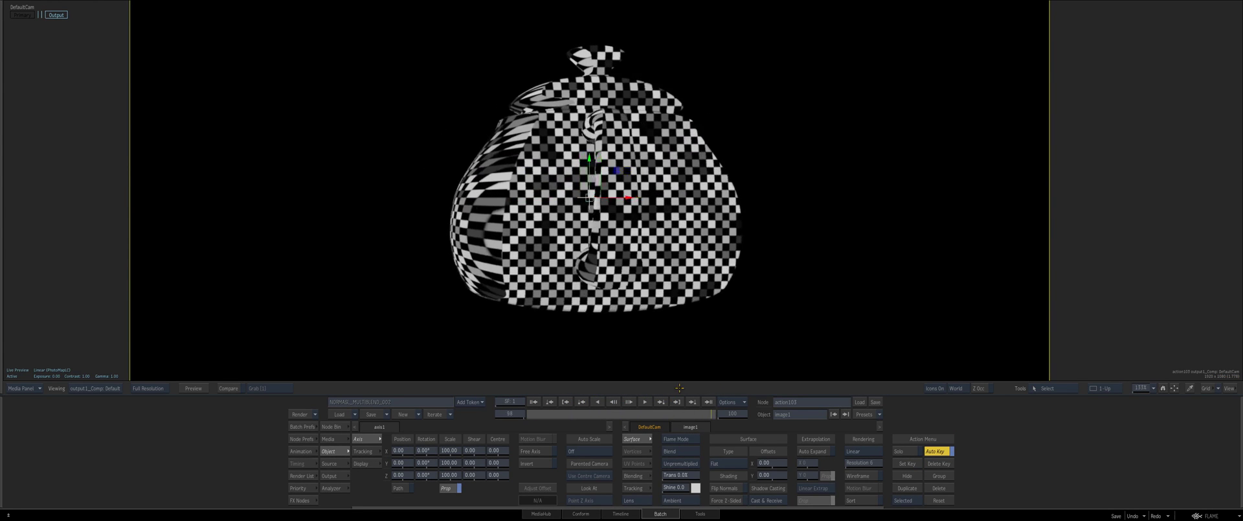
left_click_drag(606, 208, 554, 397)
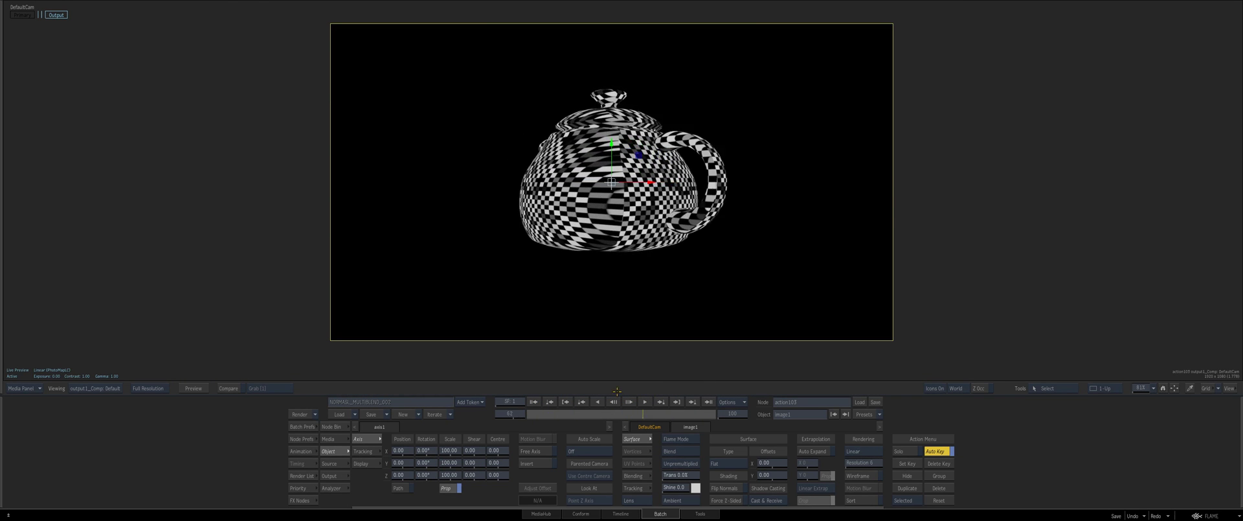
scroll(659, 298, "up", 2)
left_click_drag(659, 298, 672, 162)
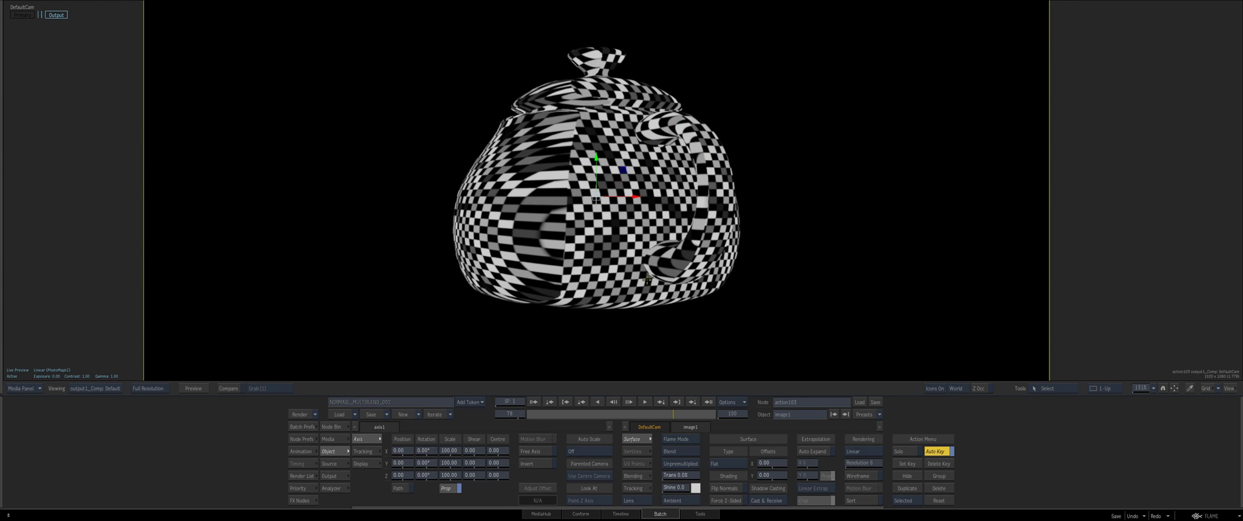
key("Escape")
Review the source Action's internal schematic and the lower Multiply comp in the Batch node tree.
left_click_drag(466, 291, 516, 296)
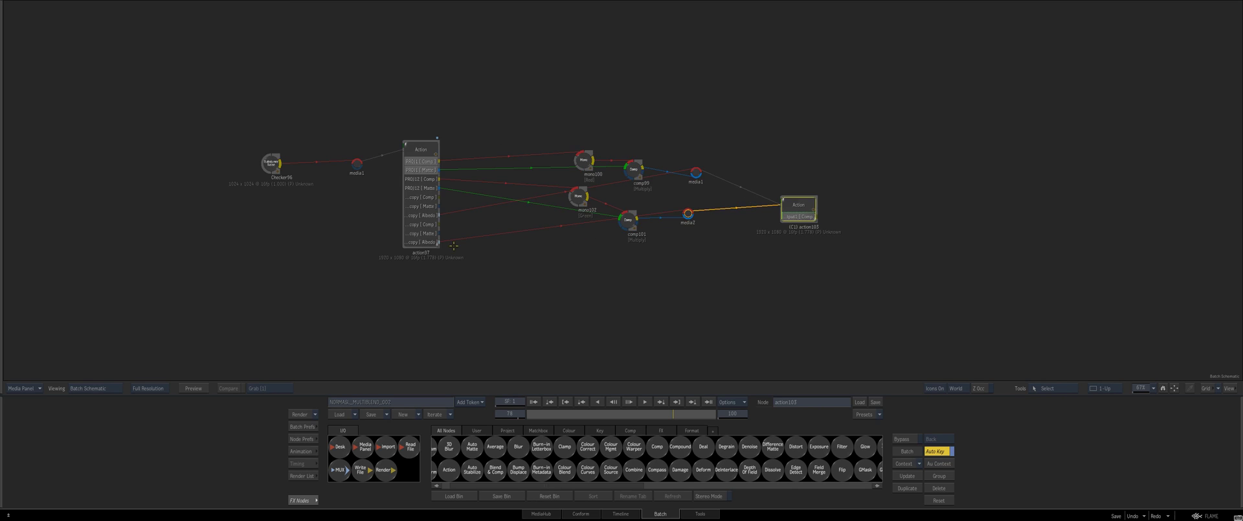
left_click_drag(413, 220, 422, 216)
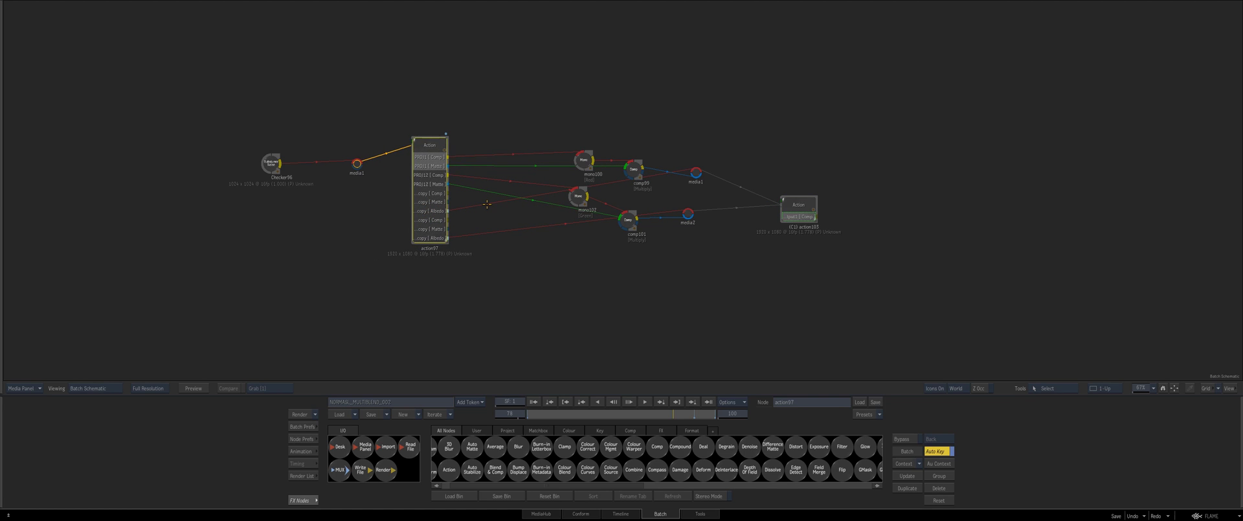
double_click(427, 193)
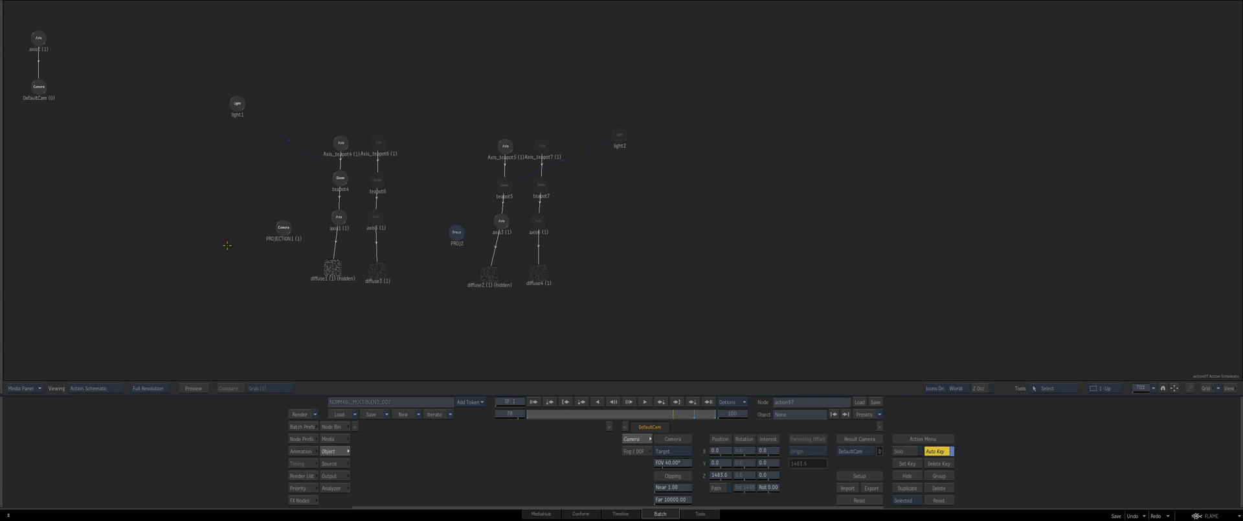
key("Escape")
left_click(629, 220)
left_click_drag(638, 241, 612, 252)
double_click(417, 175)
left_click_drag(486, 325, 493, 266)
key("Escape")
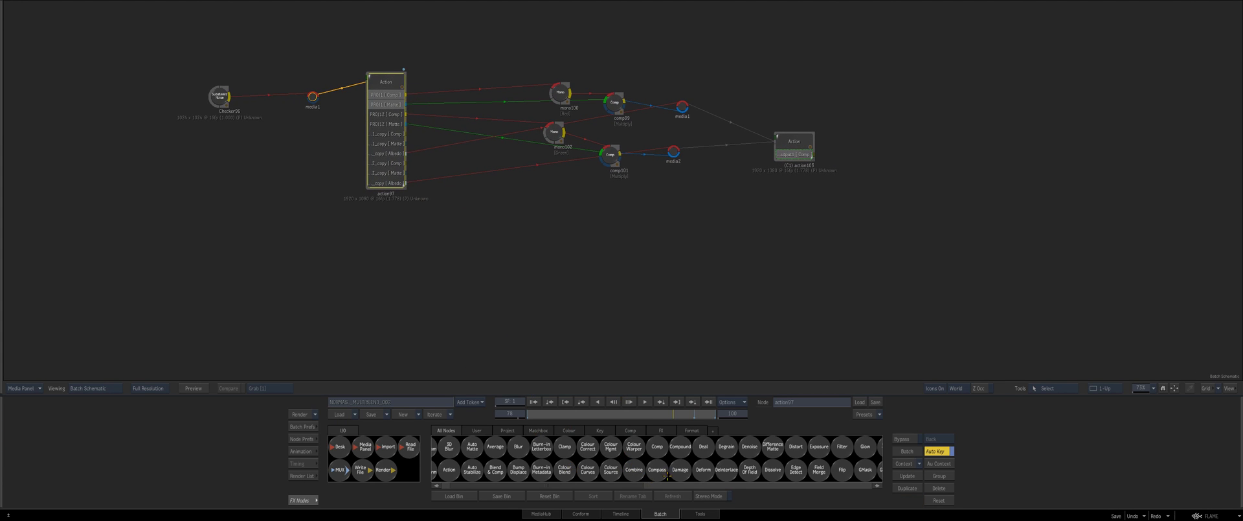
Add a Matchbox node to Batch and load the Ls_Posmatte shader from the shaders folder in Downloads.
key("m")
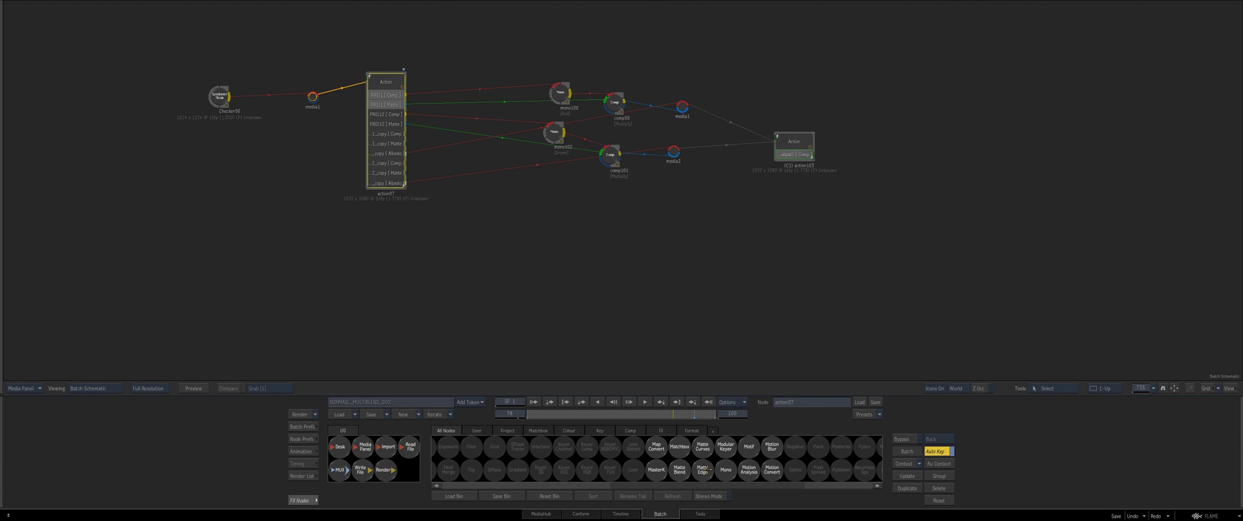
double_click(679, 446)
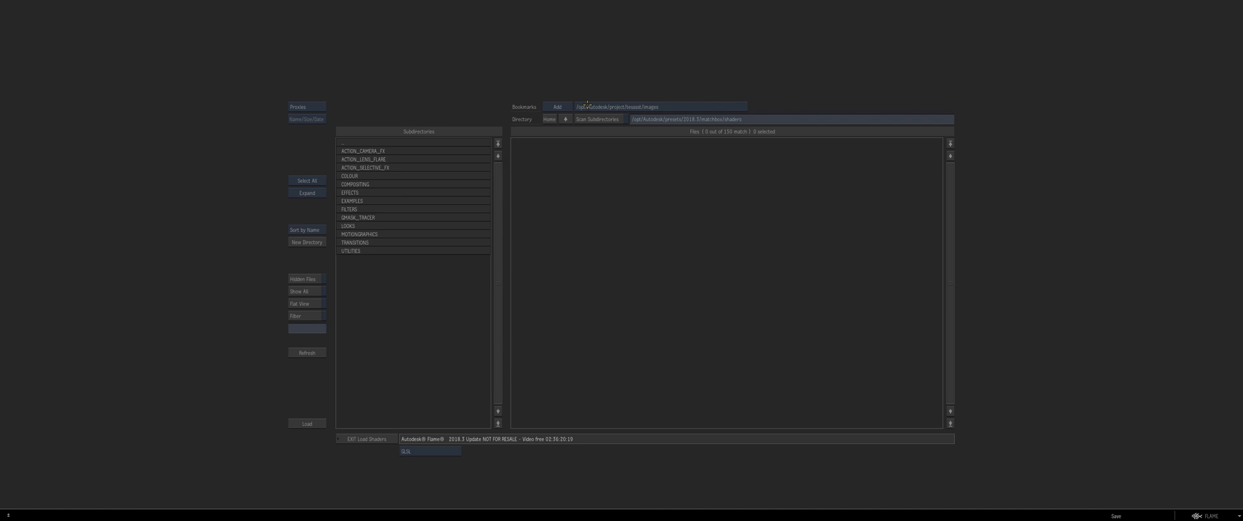
left_click(597, 106)
left_click(596, 95)
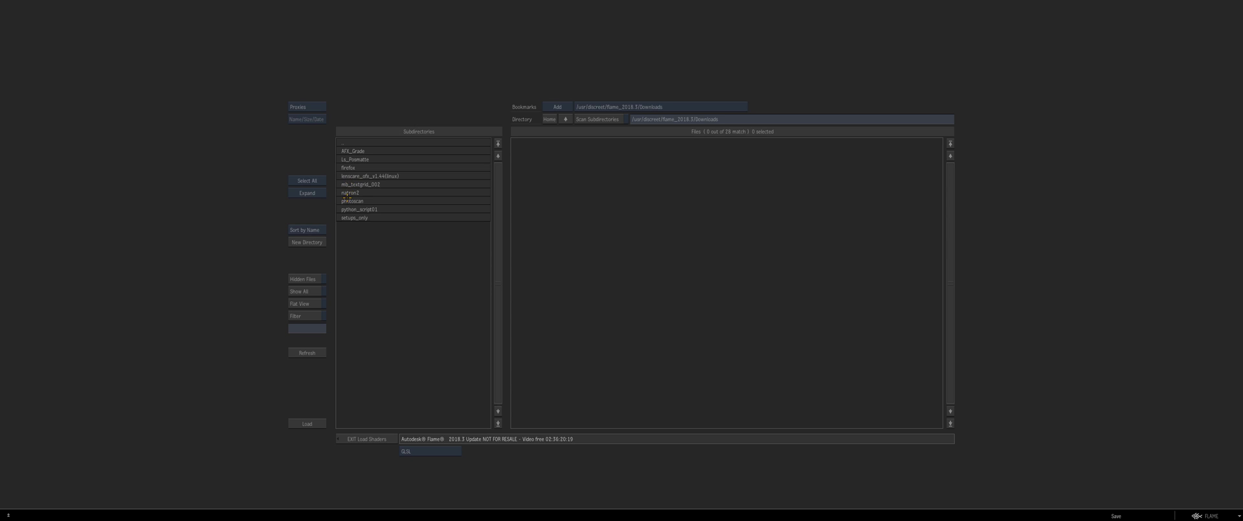
left_click(349, 160)
left_click(350, 151)
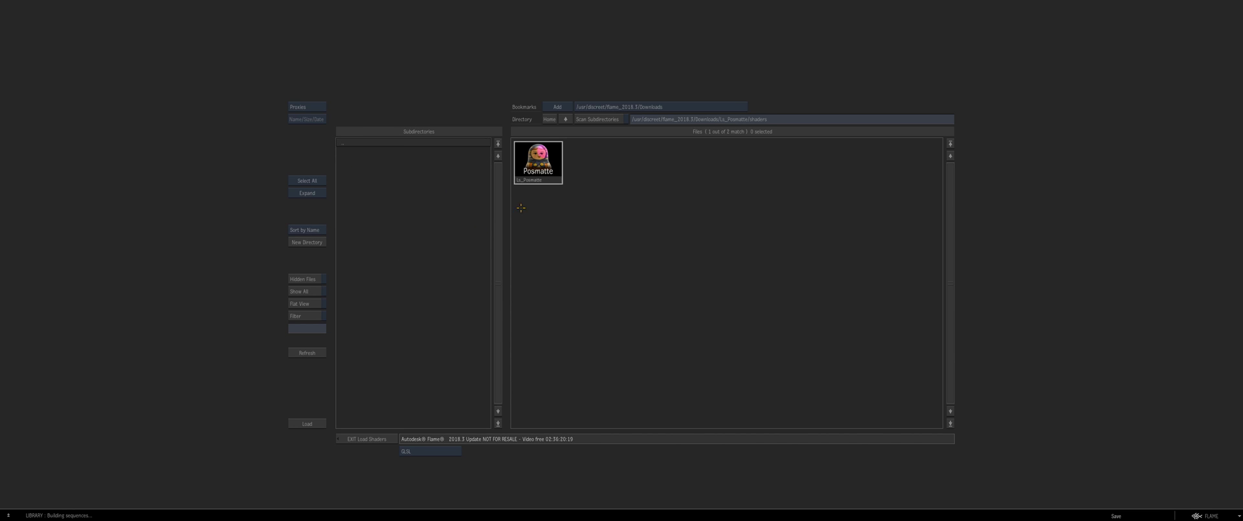
double_click(537, 162)
left_click(641, 250)
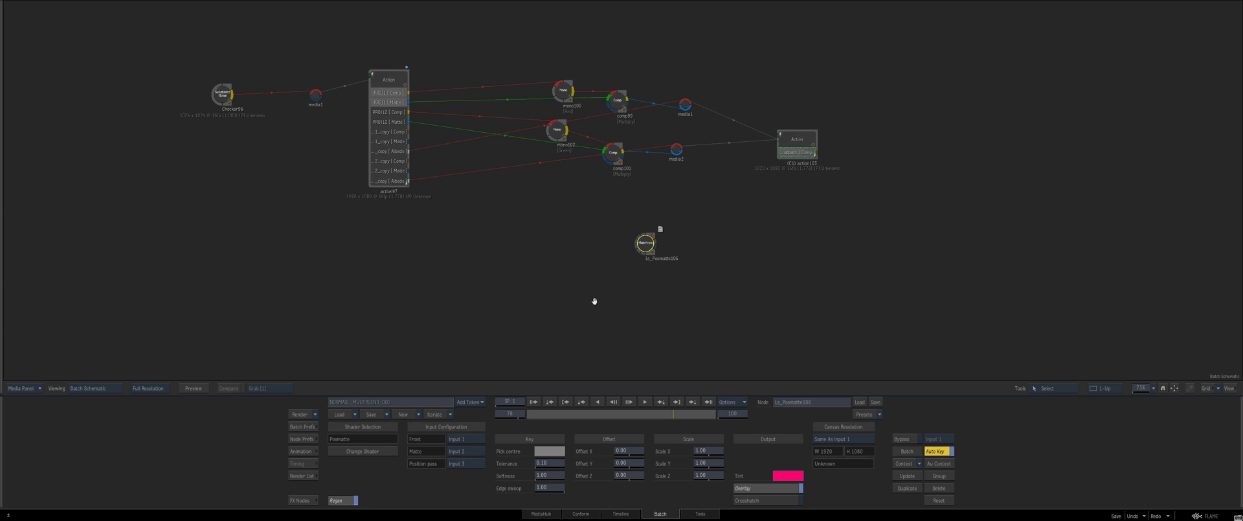
Arrange the Posmatte node in the free area below the comps and reposition the source Action.
left_click_drag(655, 236, 584, 255)
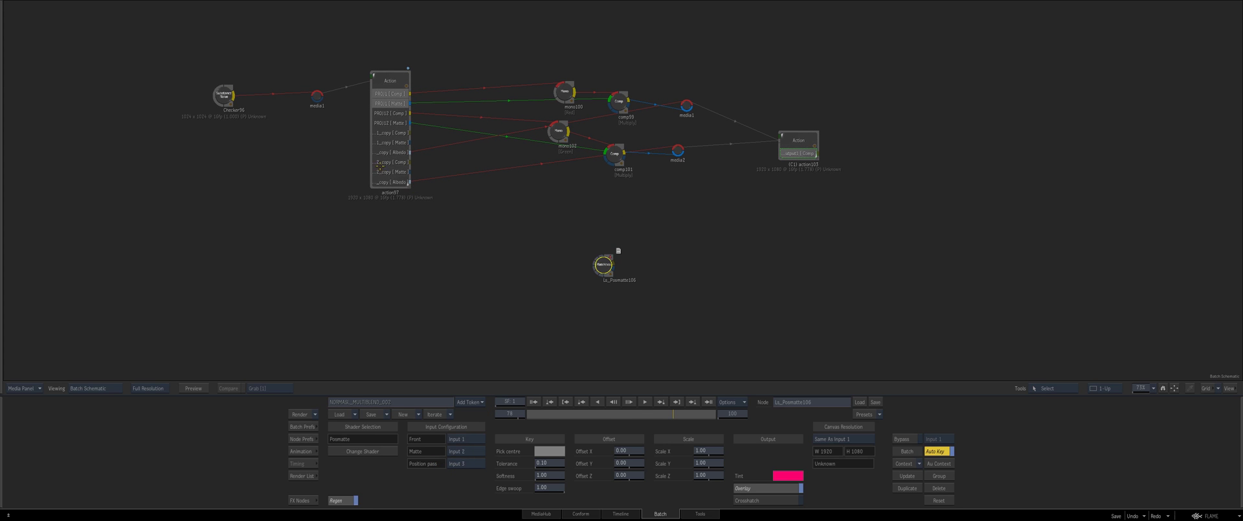
mouse_move(398, 137)
left_mouse_down()
mouse_move(442, 143)
mouse_move(421, 141)
left_mouse_up()
left_click_drag(524, 250, 502, 247)
left_click_drag(584, 263, 592, 263)
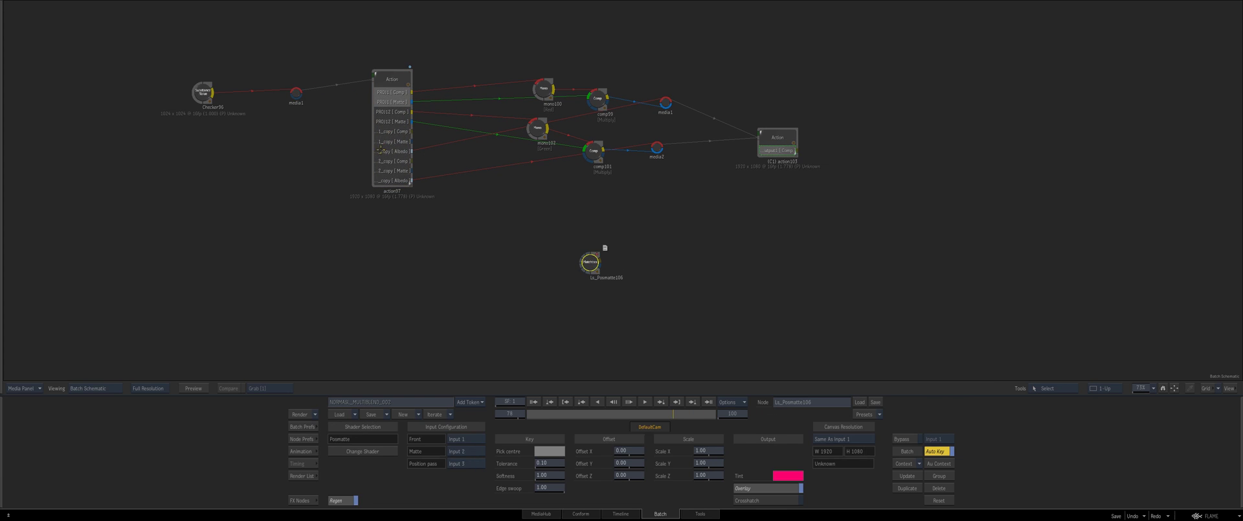
left_click_drag(414, 157, 386, 150)
key("Escape")
key("Escape")
left_click_drag(586, 264, 608, 250)
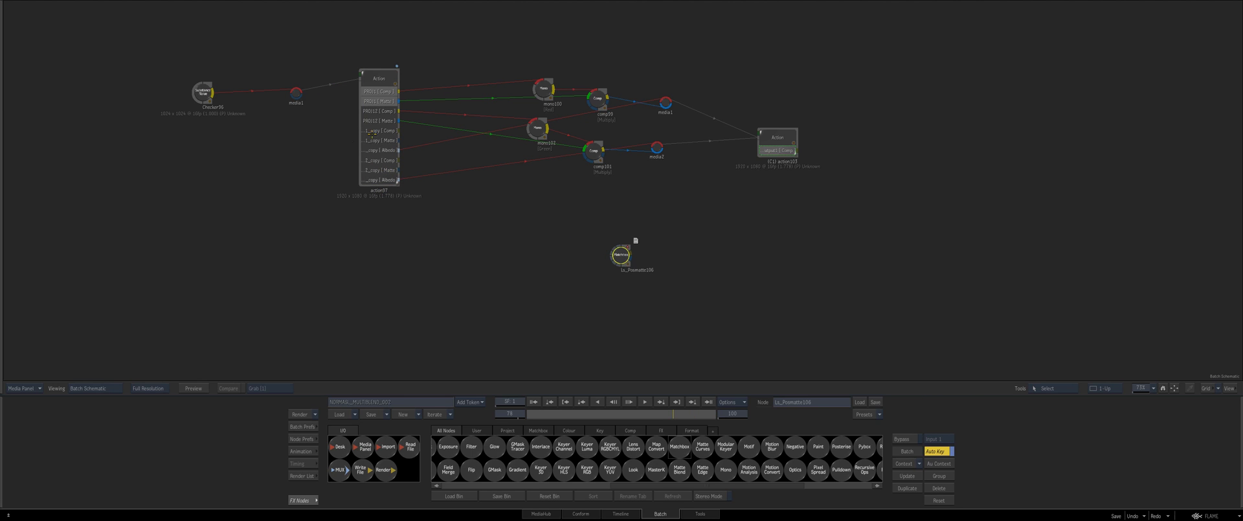
Connect the first copy layer's Albedo output and the first projection's Matte output to the Posmatte node.
left_click_drag(382, 133, 379, 137)
left_click_drag(619, 255, 614, 221)
left_click(382, 157)
Enable the Position render pass for the source Action's first projection render layer.
double_click(382, 120)
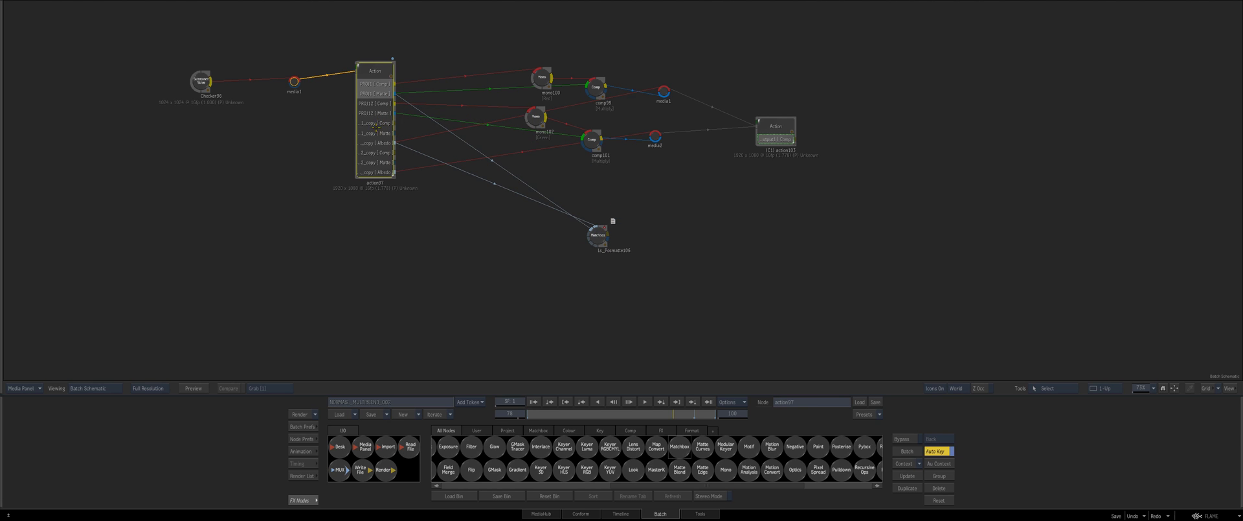
left_click(337, 476)
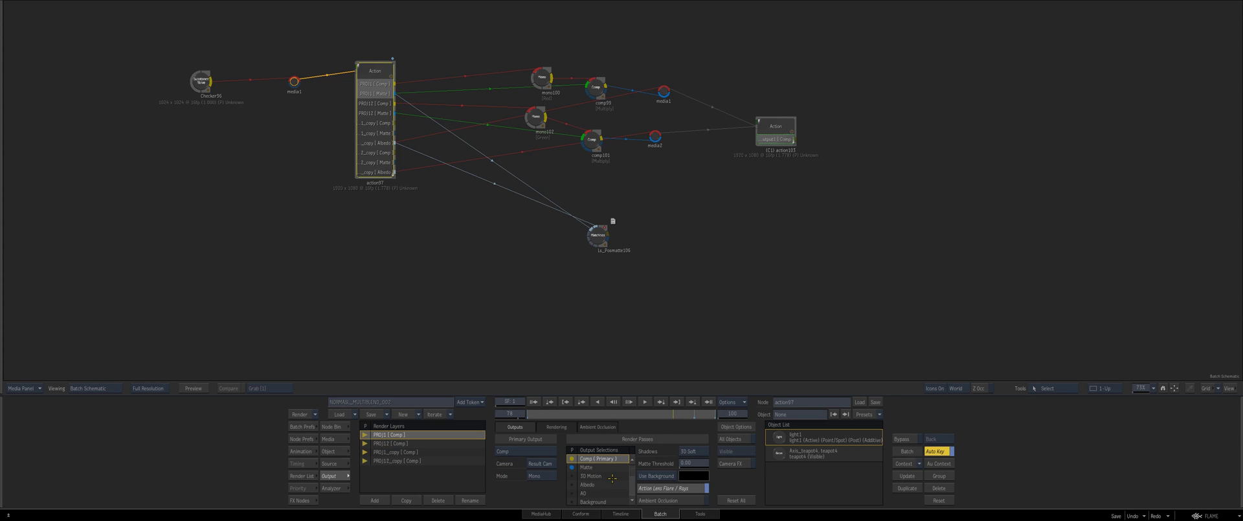
left_click_drag(631, 471, 631, 482)
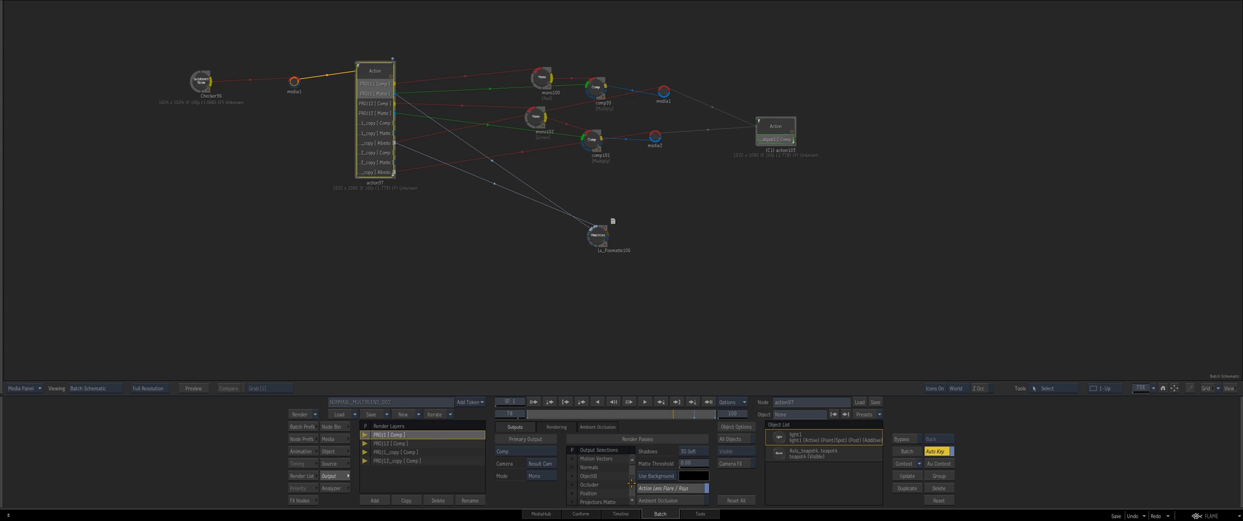
left_click(572, 492)
Add a Mux node to the source Action's Position output, check the pass, and connect its result to Posmatte's Input 3.
left_click(591, 233)
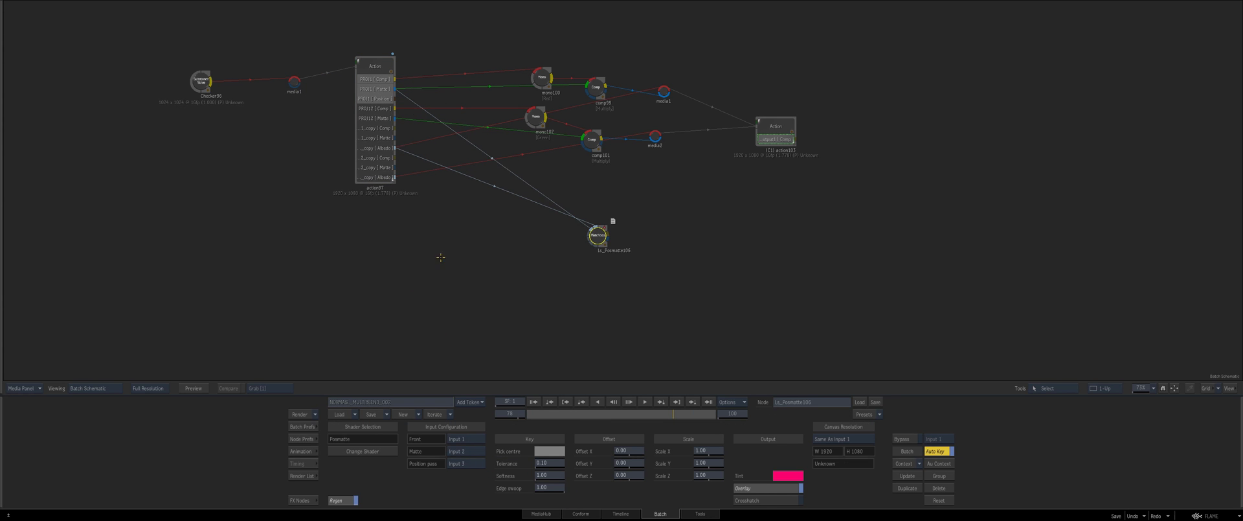
left_click(303, 500)
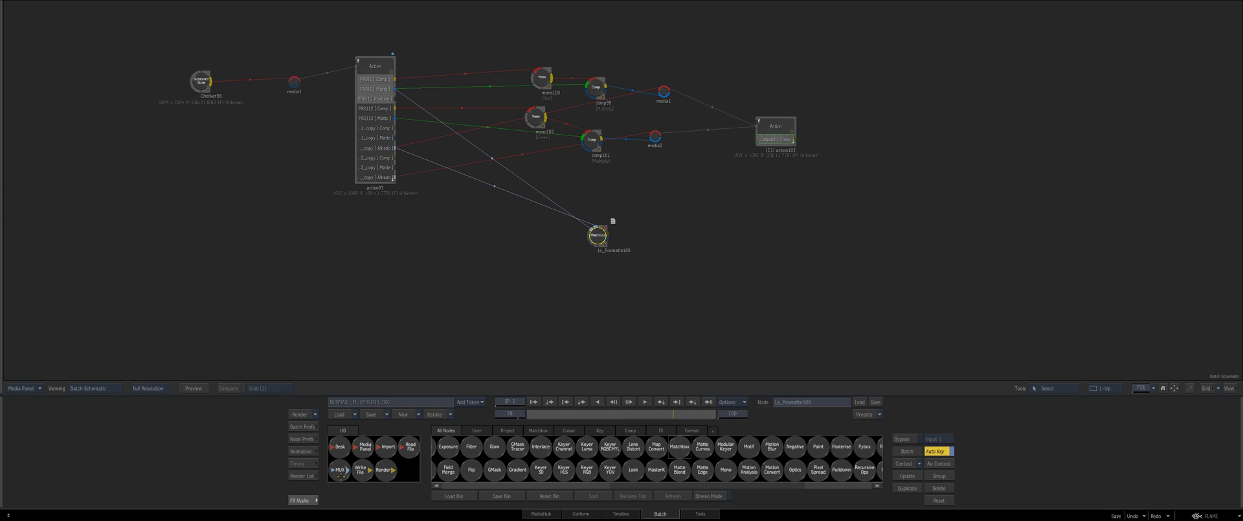
left_click_drag(340, 469, 416, 114)
key("F4")
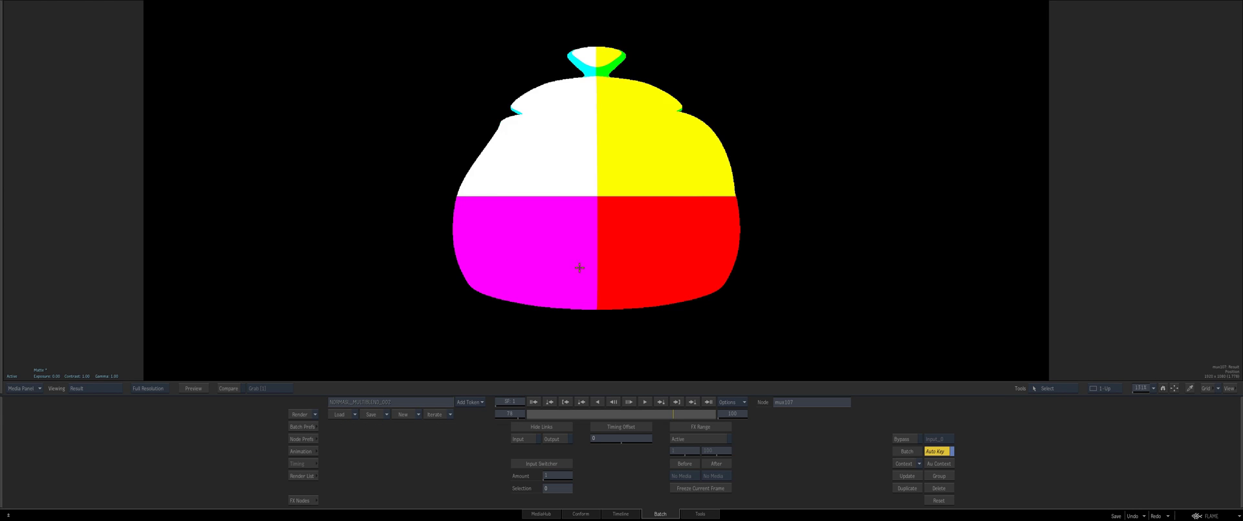
key("Escape")
mouse_move(487, 238)
left_mouse_down()
mouse_move(517, 235)
mouse_move(504, 231)
left_mouse_up()
left_click_drag(597, 234, 532, 233)
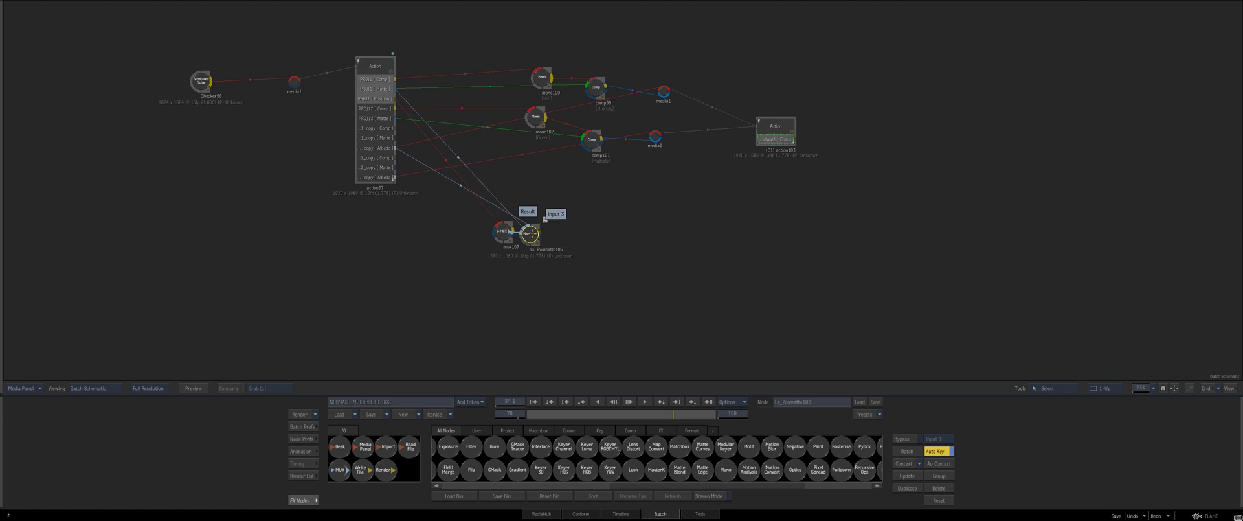
View the position pass at the first frame and open the Posmatte node's description note.
key("F4")
left_click(534, 401)
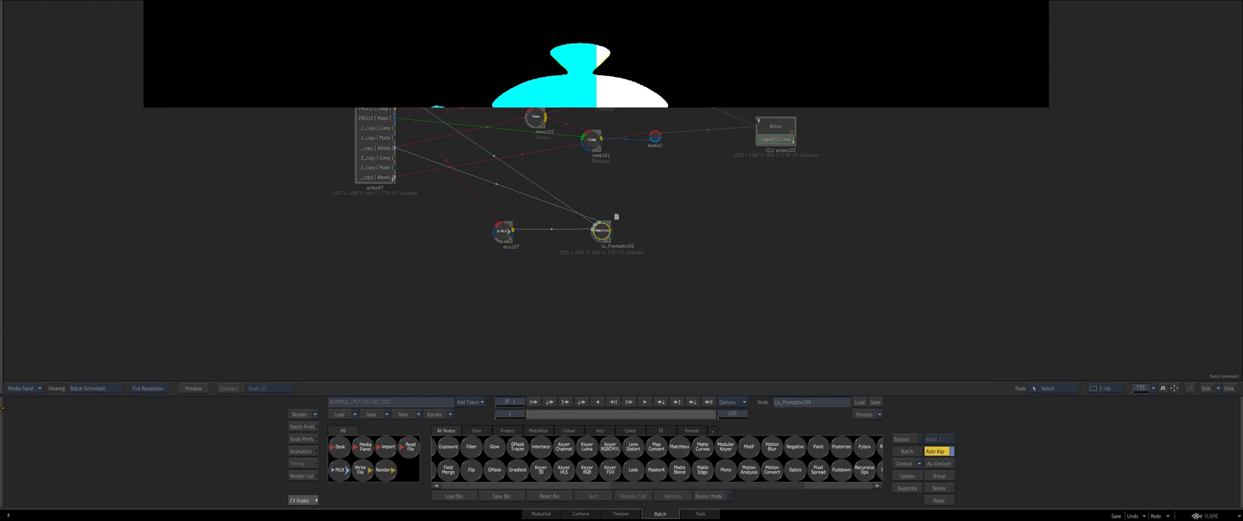
key("F4")
left_click_drag(377, 137, 370, 142)
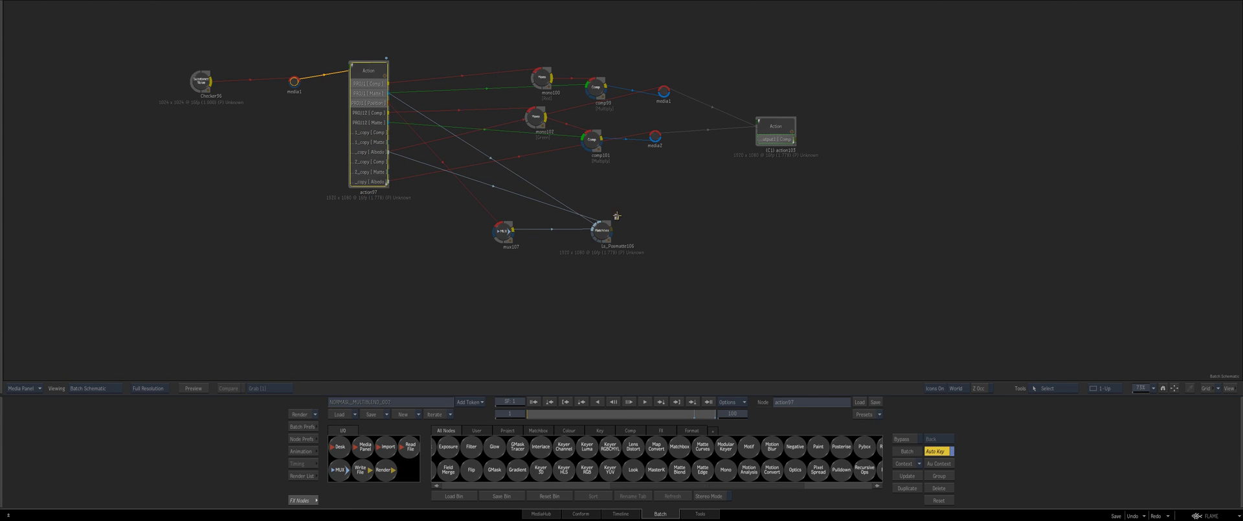
left_click(616, 218)
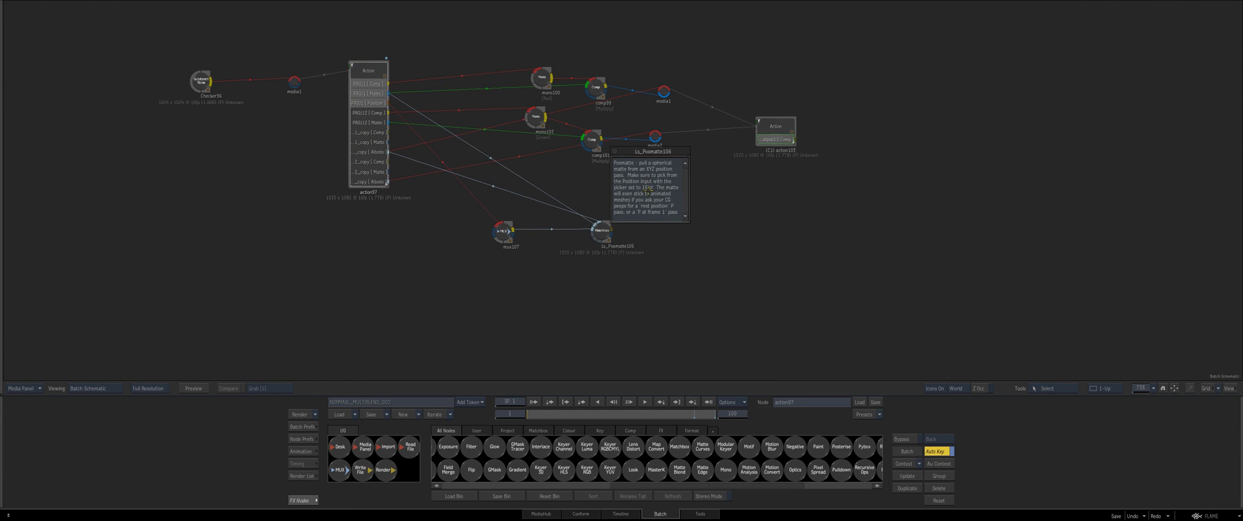
Set Posmatte's pick centre by sampling the cyan area of the position pass, and view the node's result.
left_click(613, 152)
left_click_drag(599, 223, 596, 220)
double_click(614, 211)
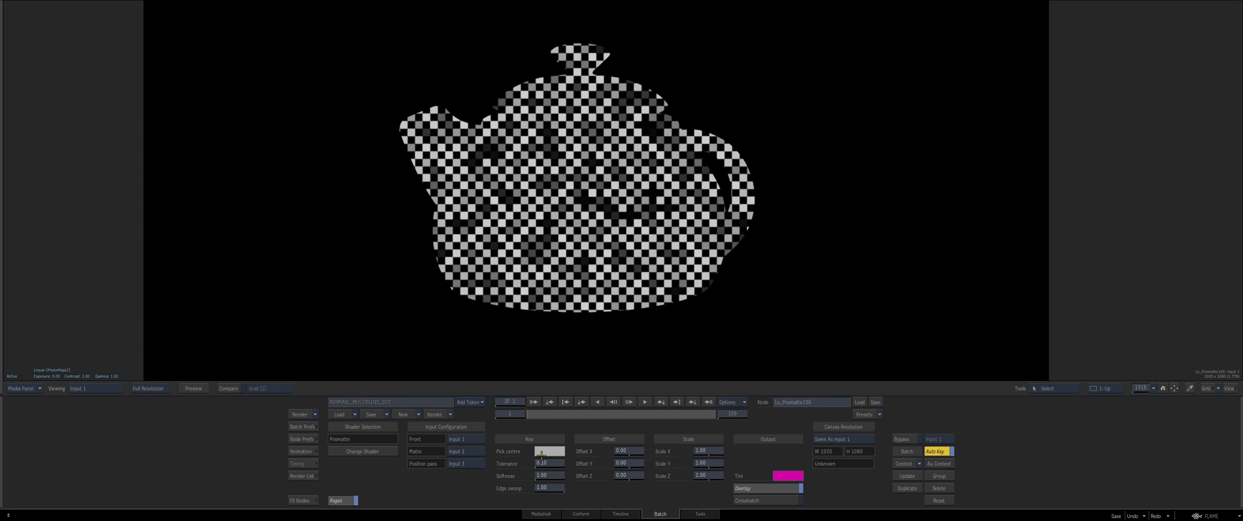
key("F3")
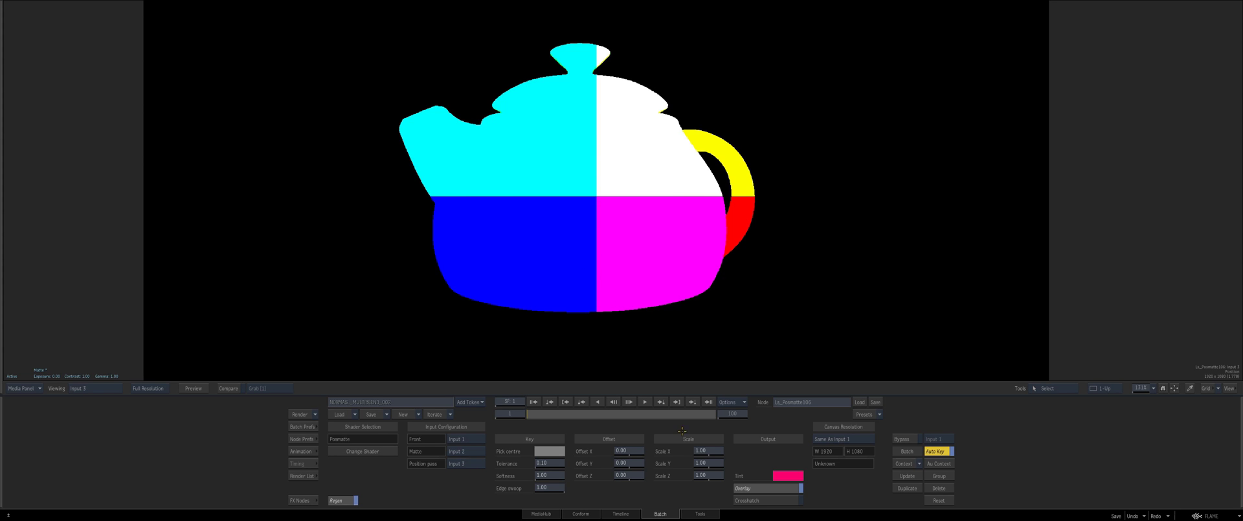
left_click(532, 448)
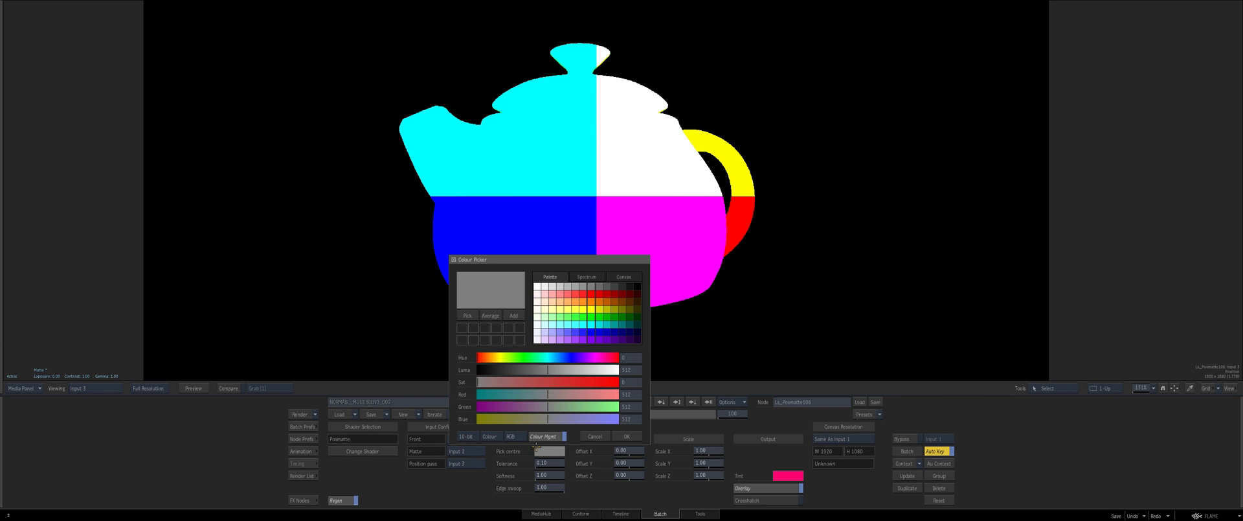
left_click(576, 187)
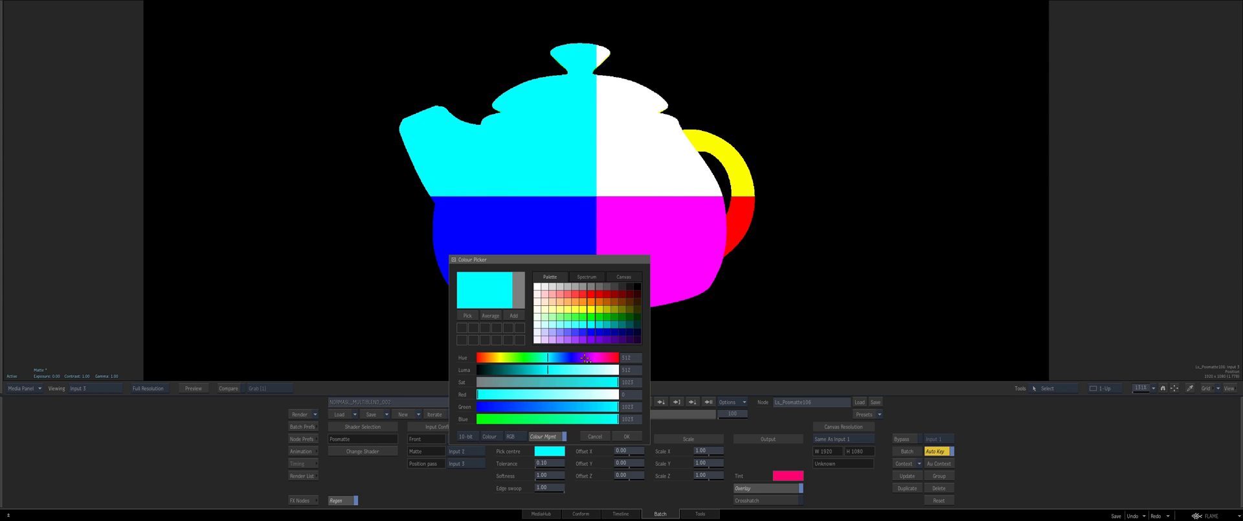
left_click(622, 435)
key("F4")
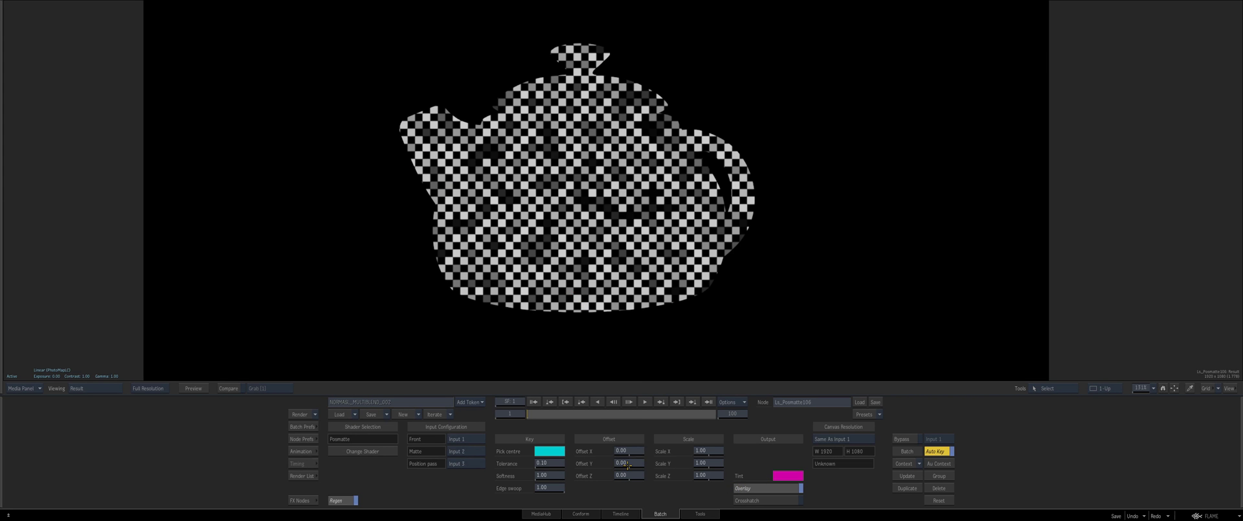
Set Posmatte's Tolerance to 11.47, Softness to 20.59 and Scale X to 114.79, checking the matte across the timeline.
left_click_drag(546, 469, 560, 457)
left_click_drag(814, 443, 864, 443)
left_click_drag(539, 475, 564, 475)
key("F4")
key("F4")
left_click_drag(696, 452, 769, 451)
left_click_drag(537, 412, 573, 411)
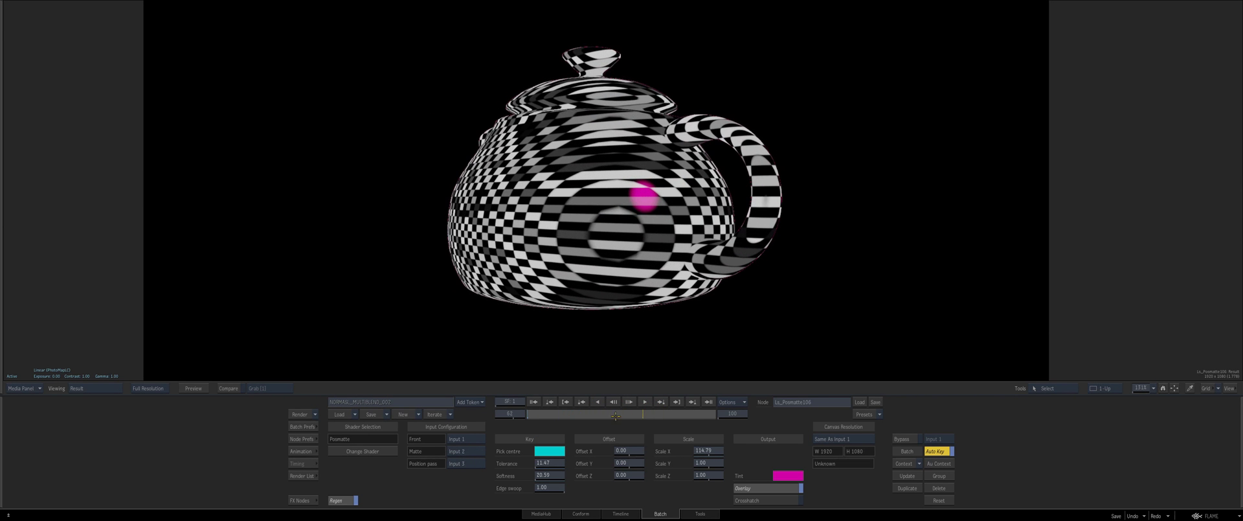
left_click_drag(550, 462, 557, 462)
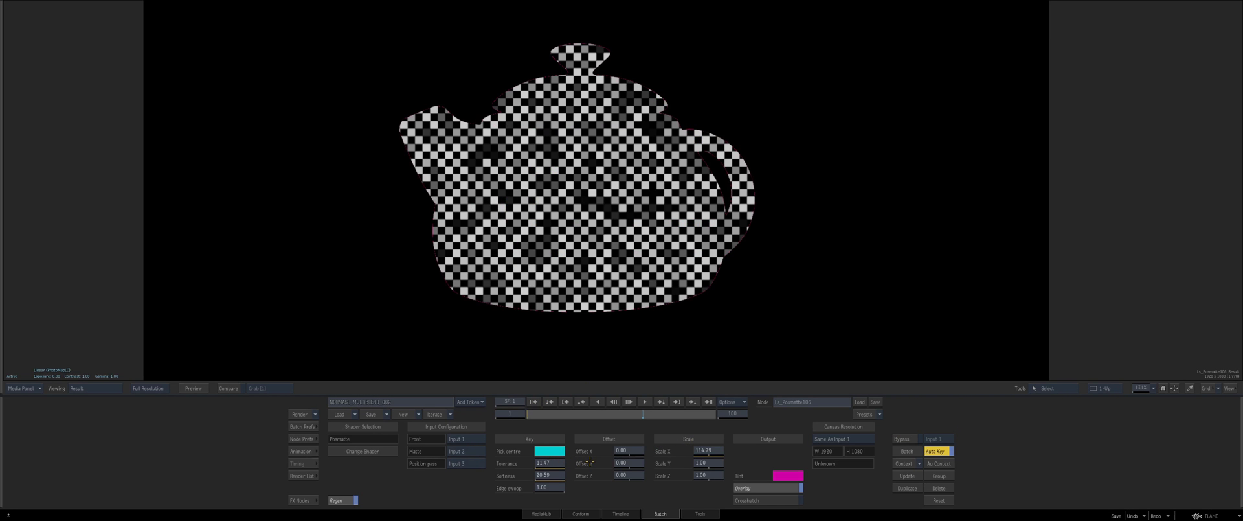
left_click_drag(709, 450, 572, 444)
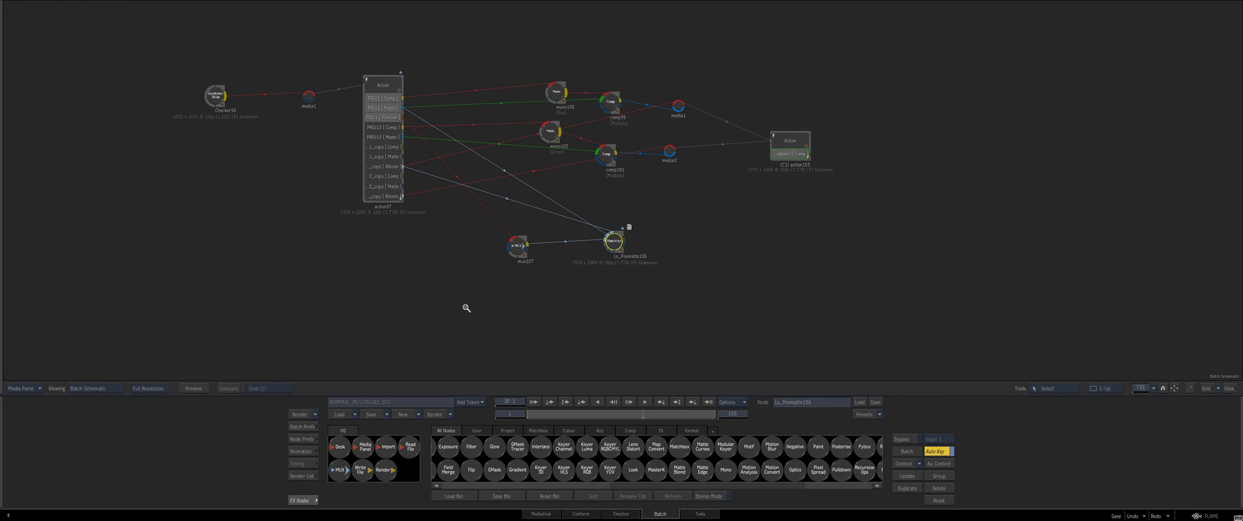
Examine the source Action's render layers, comparing their Comp, Albedo and Position outputs.
left_click(375, 134)
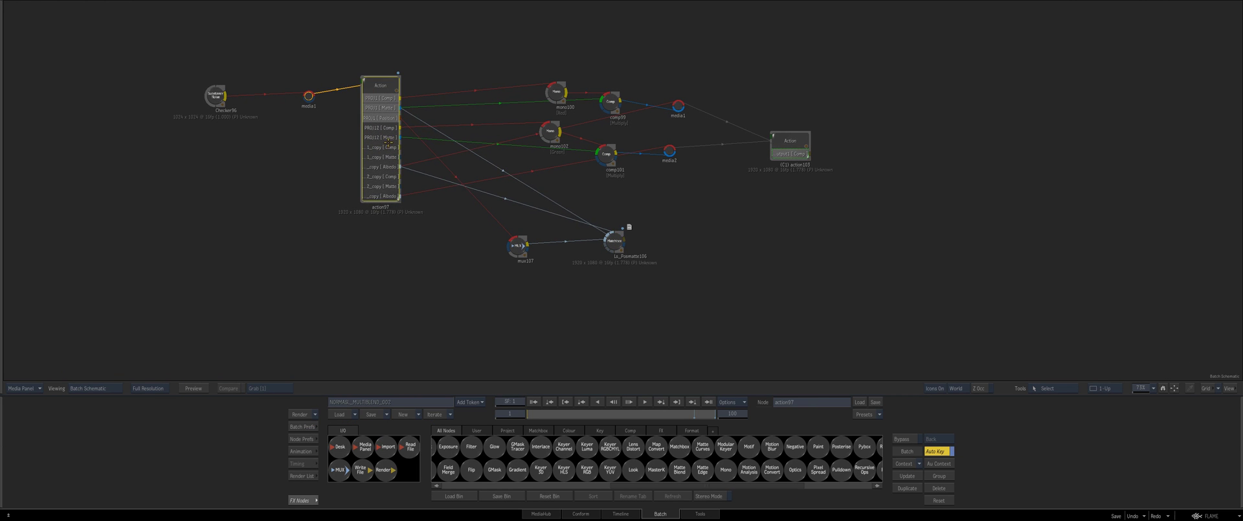
double_click(391, 139)
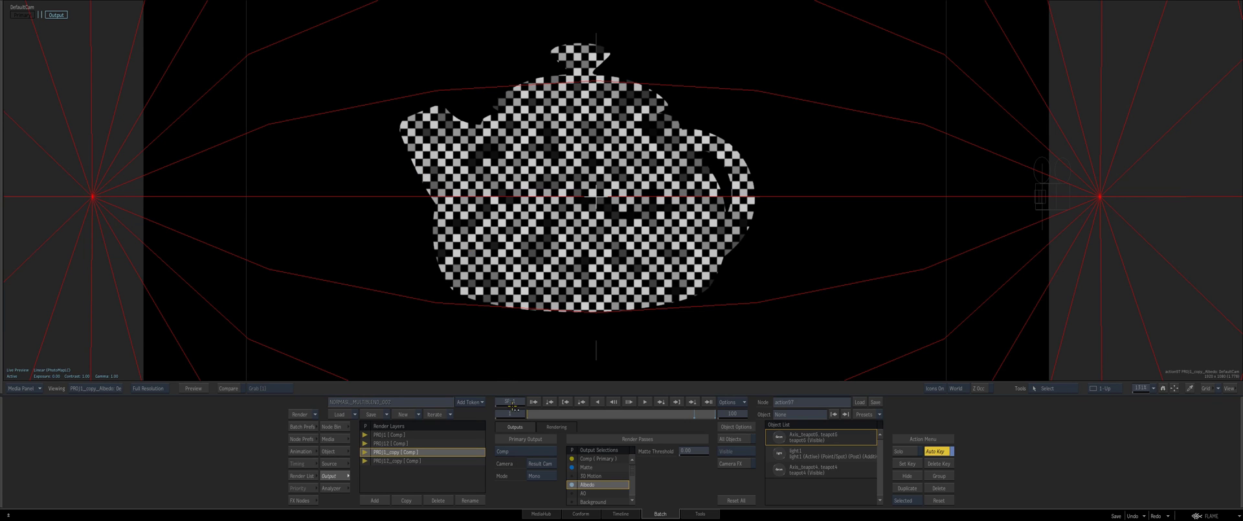
left_click(406, 443)
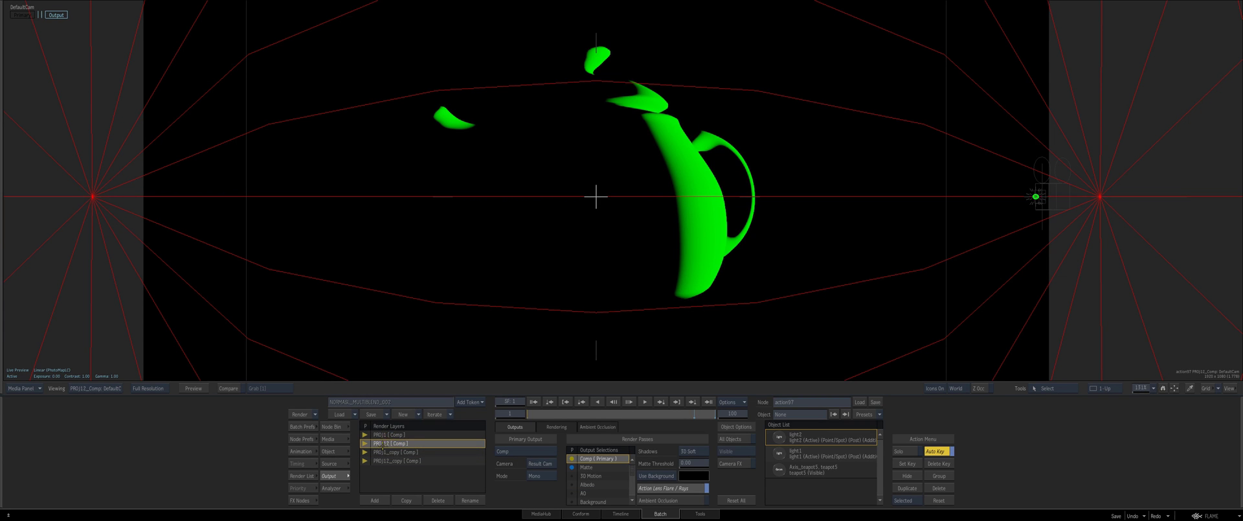
left_click(380, 435)
left_click(381, 443)
left_click(383, 452)
left_click(385, 435)
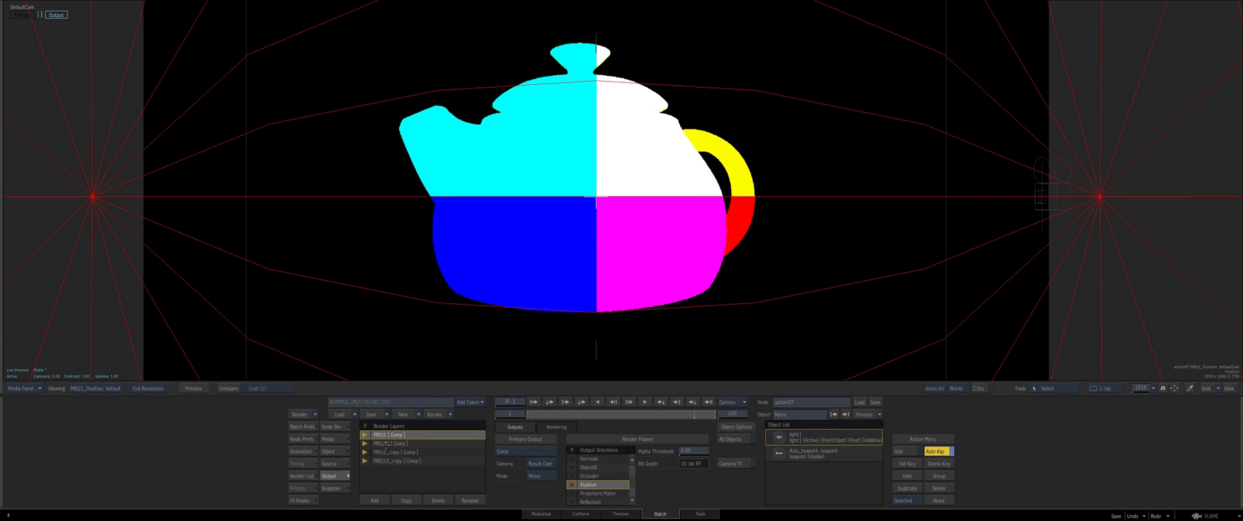
key("Escape")
Reset the Posmatte node, move the Mux node closer to it, and open the Posmatte settings.
left_click_drag(524, 255, 505, 266)
left_click(627, 256)
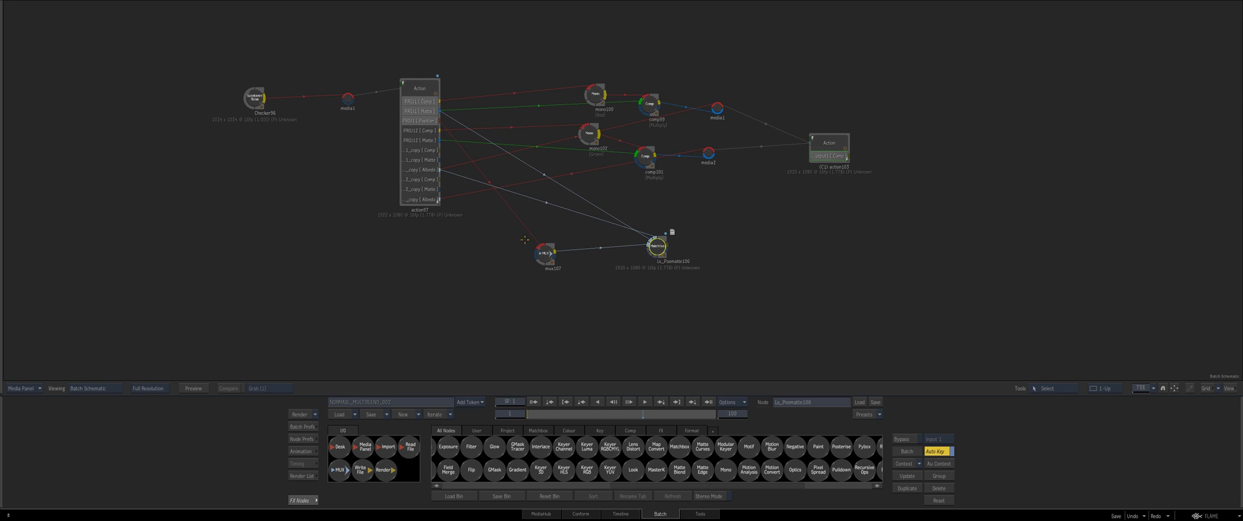
left_click(415, 150)
left_click_drag(545, 253, 553, 252)
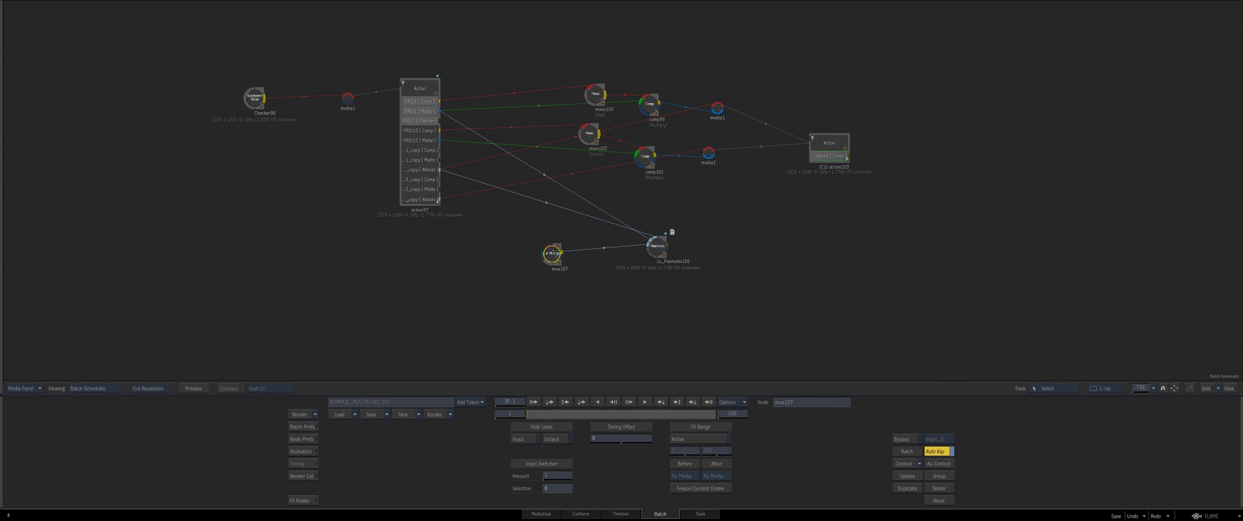
left_click_drag(657, 241, 656, 243)
right_click(654, 244)
left_click(670, 299)
left_click_drag(555, 258, 587, 261)
left_click(656, 246)
key("F4")
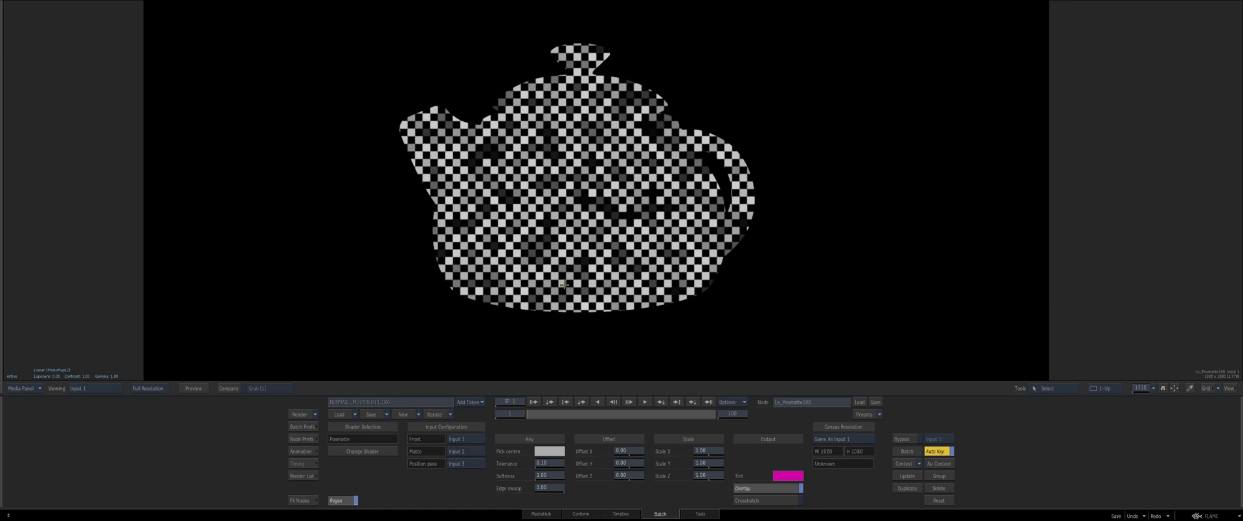
Sample Posmatte's pick centre from the blue area of the position pass and view the result.
key("F3")
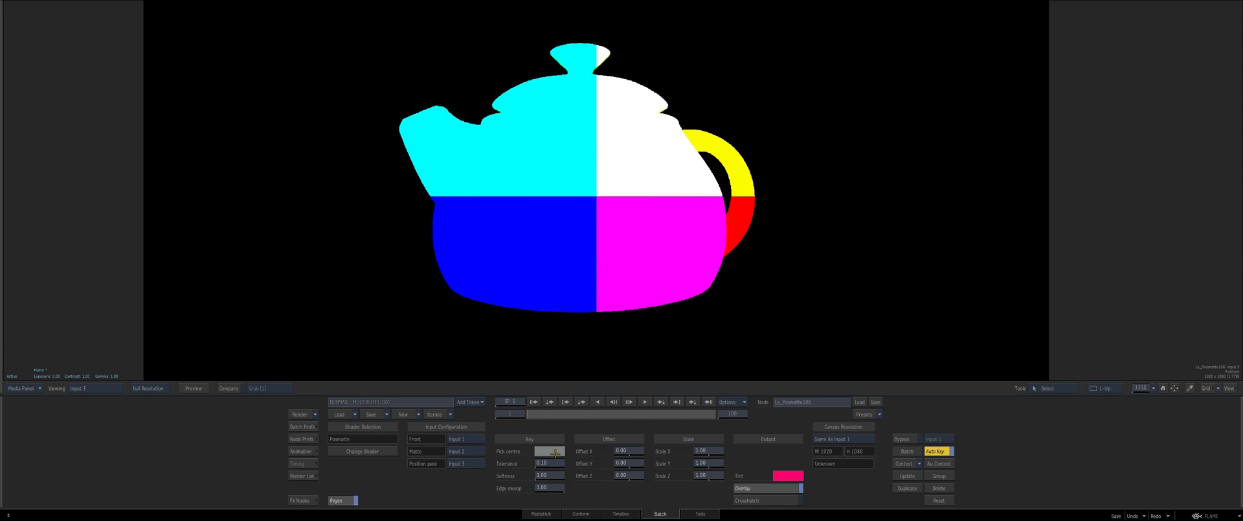
left_click(556, 453)
left_click(572, 203)
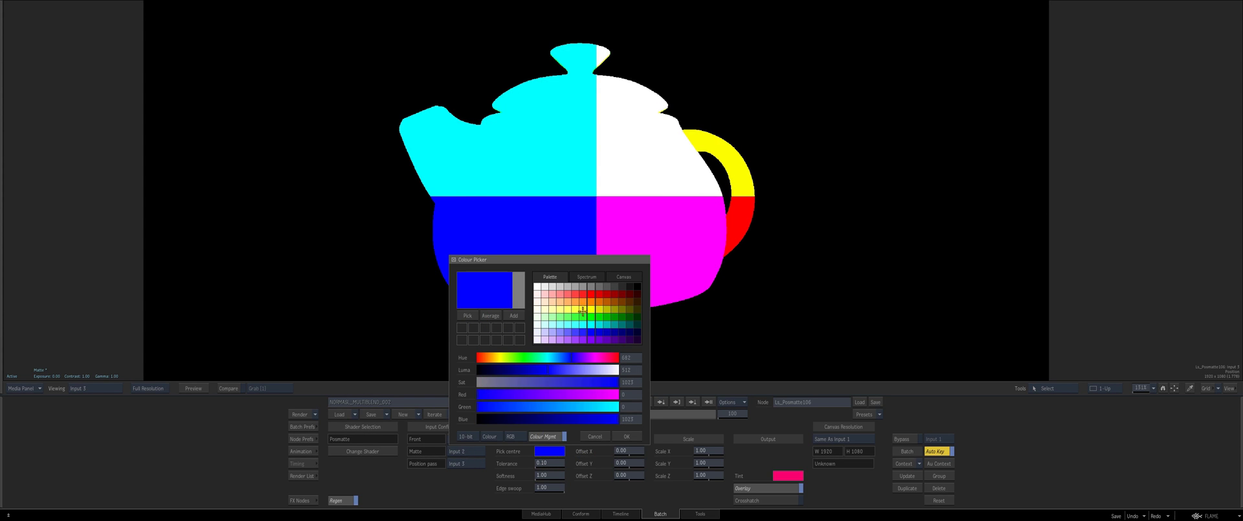
key("Return")
key("F4")
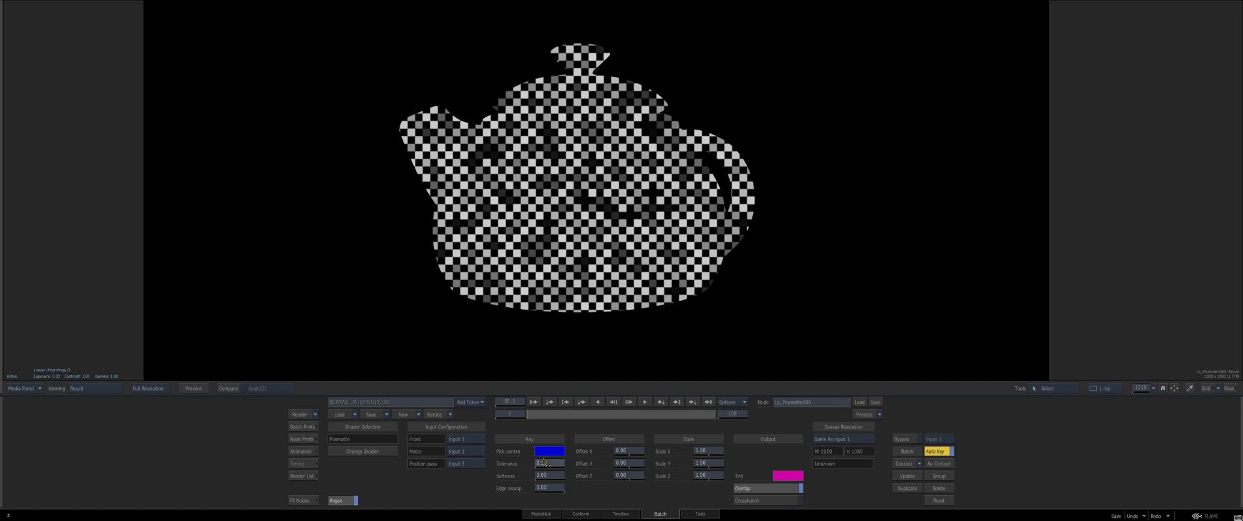
Raise Posmatte's Scale X and Tolerance to enlarge the tinted area, checking it at the last frame.
left_click_drag(560, 457, 576, 457)
left_click_drag(709, 450, 732, 449)
left_click_drag(627, 413, 742, 407)
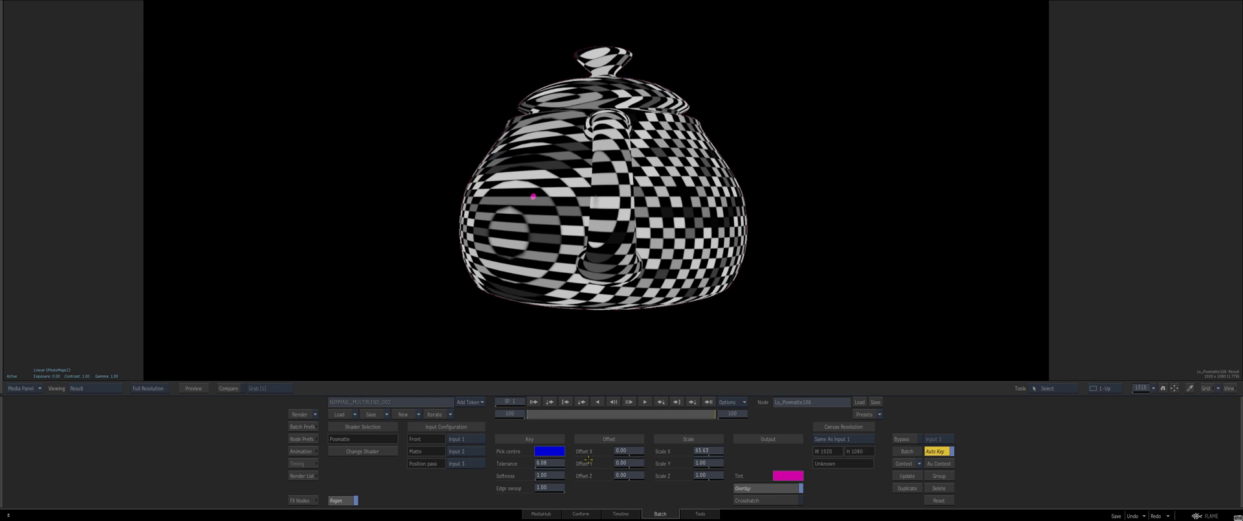
left_click_drag(549, 462, 544, 494)
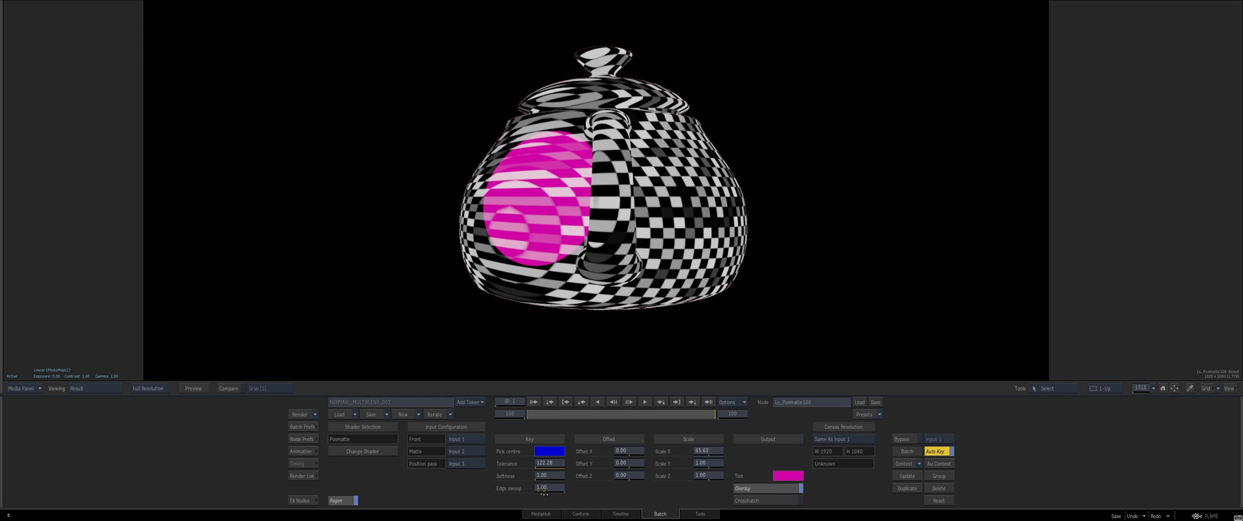
Try shifting the matte with Offset X 1.25, Offset Y -14.11 and Offset Z 511.47, and compare with the position pass.
left_click_drag(643, 450, 515, 430)
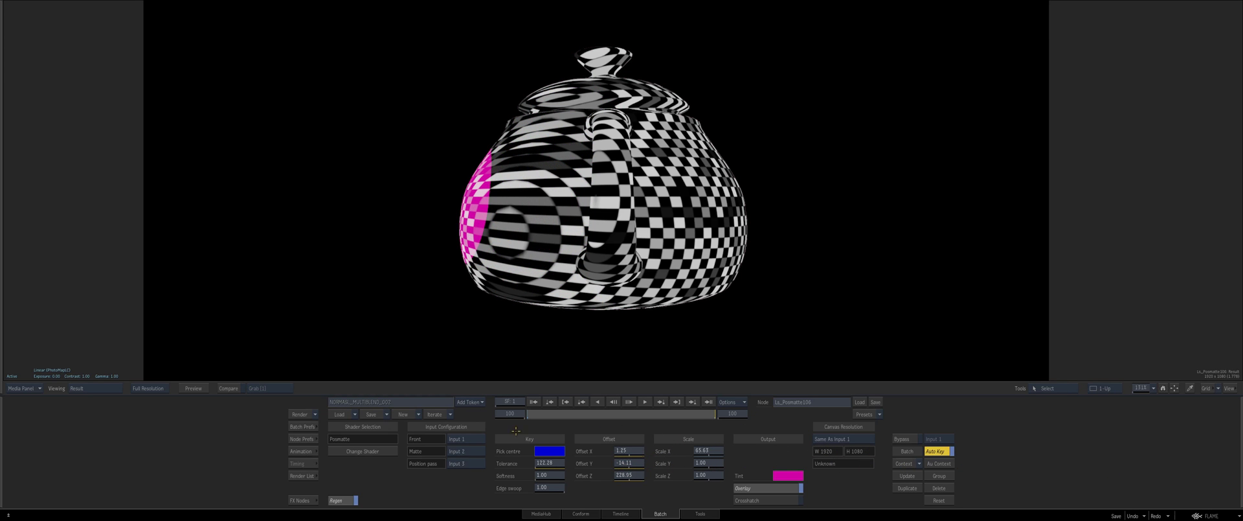
left_click(535, 402)
left_click_drag(636, 475, 332, 402)
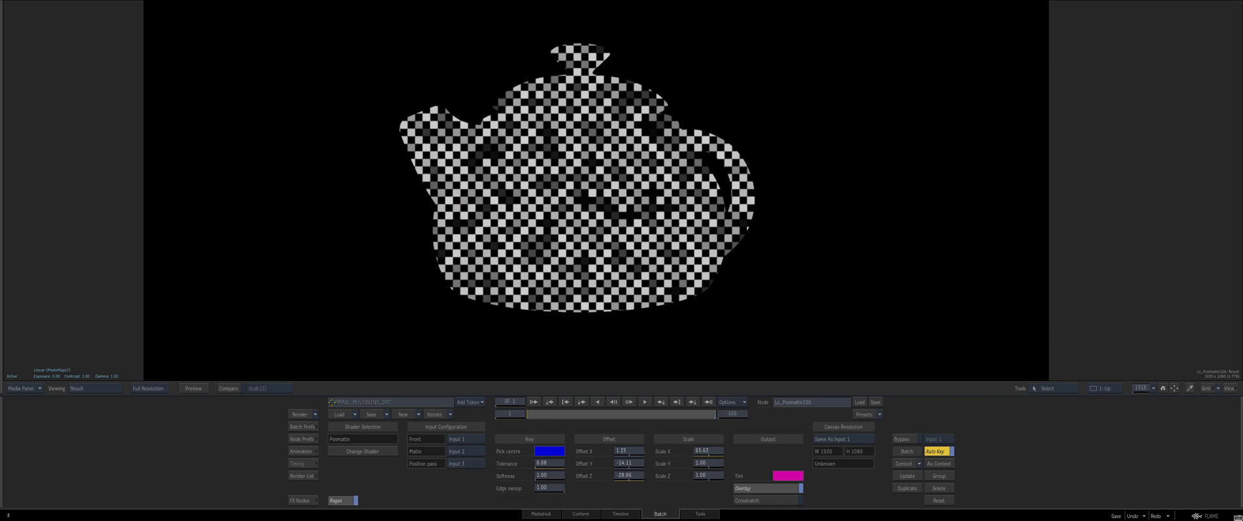
left_click_drag(634, 476, 515, 462)
left_click_drag(405, 419, 376, 416)
key("F4")
key("F4")
key("F4")
key("F3")
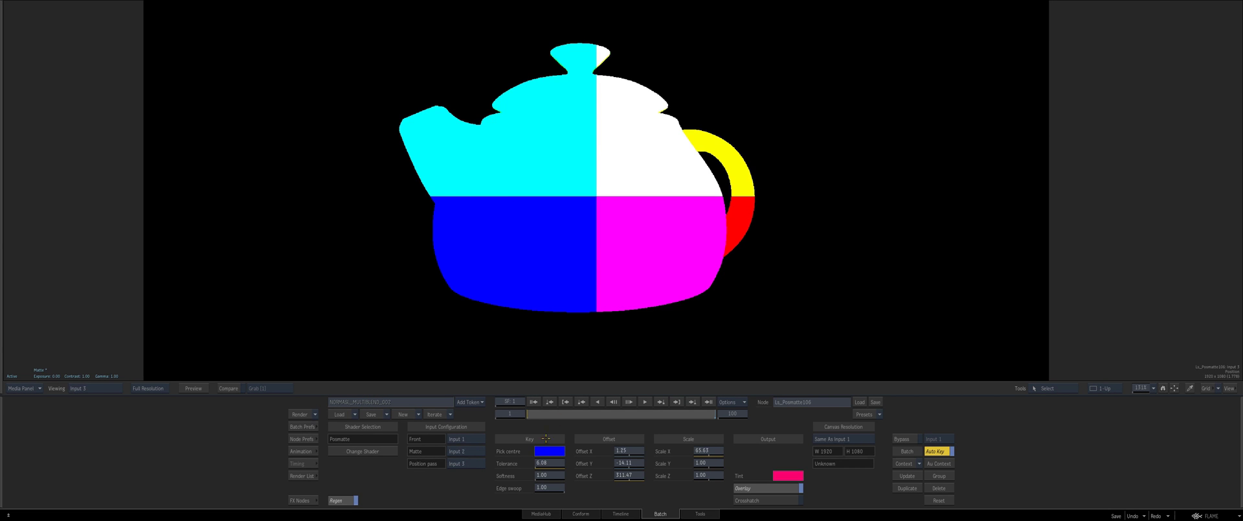
key("Escape")
Reset the Posmatte node again and view its front and position inputs.
left_click_drag(646, 248, 635, 243)
right_click(646, 244)
key("F1")
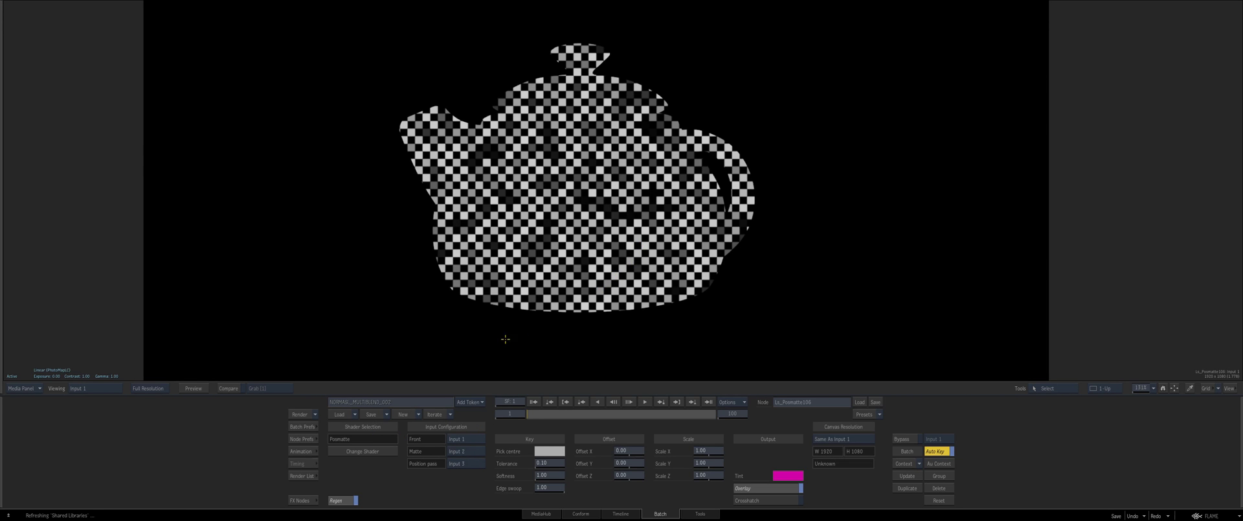
key("F3")
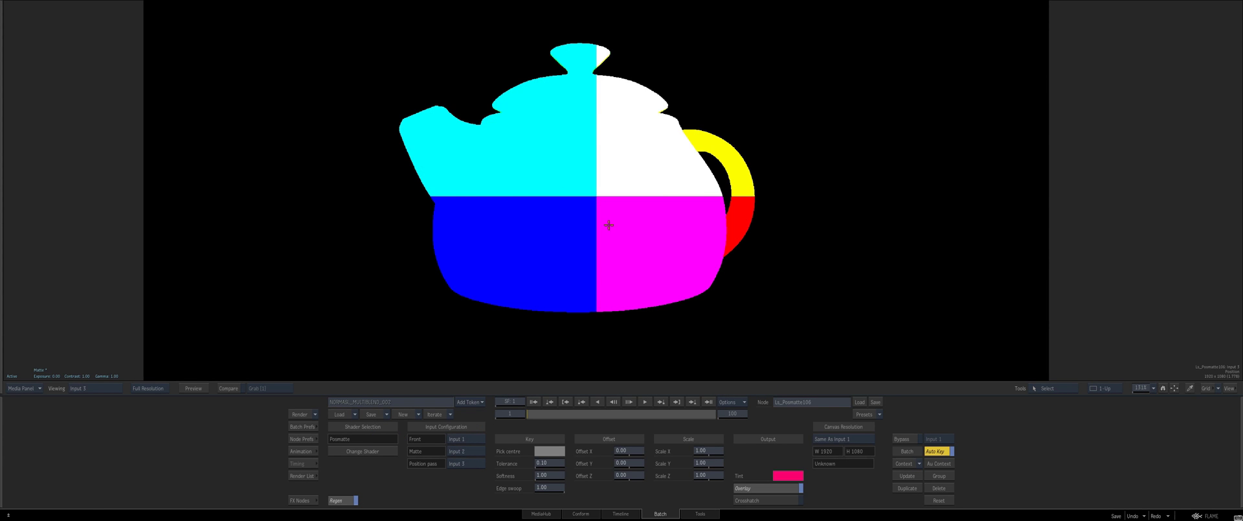
key("Escape")
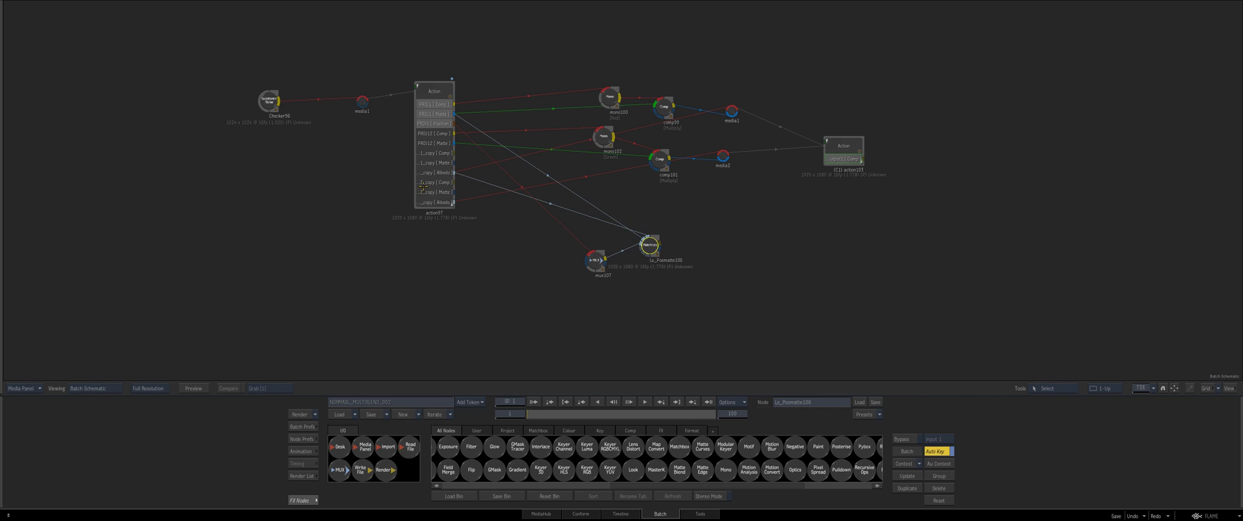
Enable the Position render pass for the source Action's first projection copy layer.
left_click(423, 187)
left_click(397, 443)
left_click(395, 435)
key("Escape")
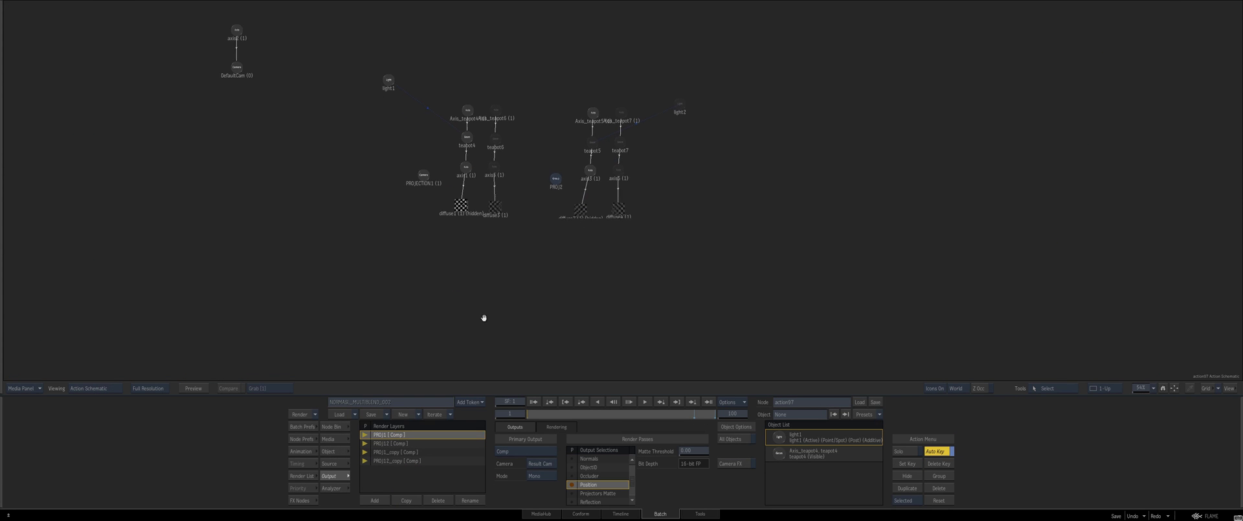
left_click(386, 452)
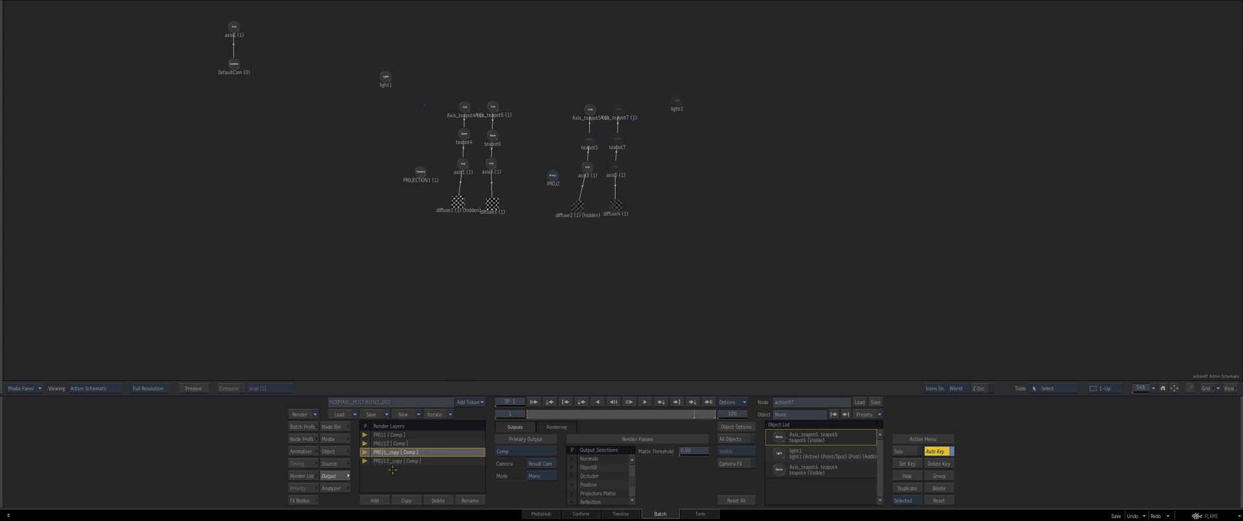
left_click(570, 484)
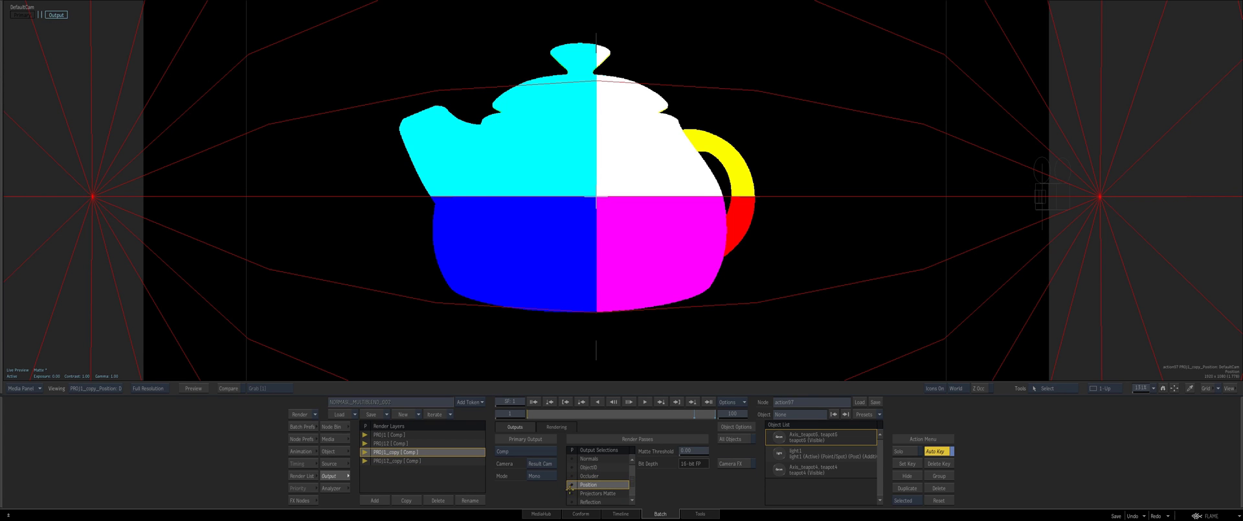
Enable the Position render pass for the second projection copy layer and return to the batch schematic.
left_click(396, 460)
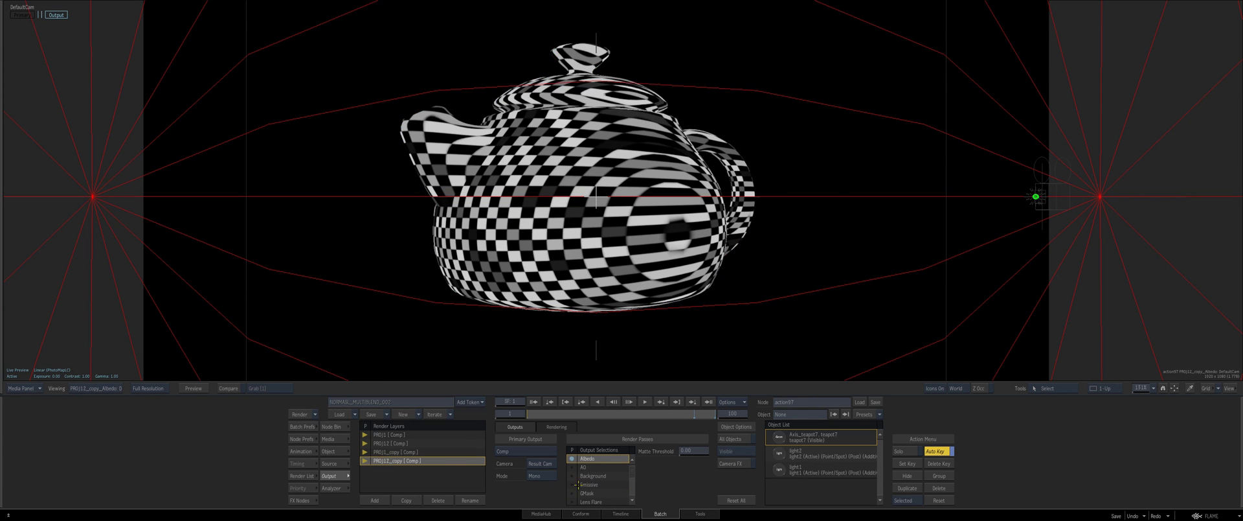
scroll(633, 471, "down", 5)
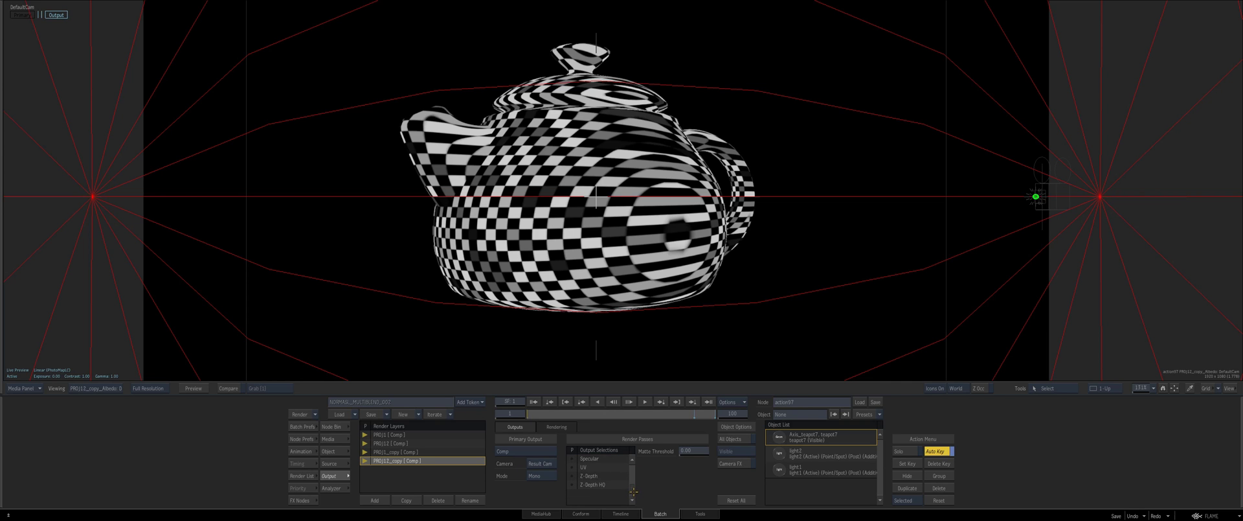
scroll(633, 485, "up", 3)
left_click(572, 467)
key("Escape")
Delete the Mux and Posmatte nodes from the batch.
scroll(600, 229, "up", 2)
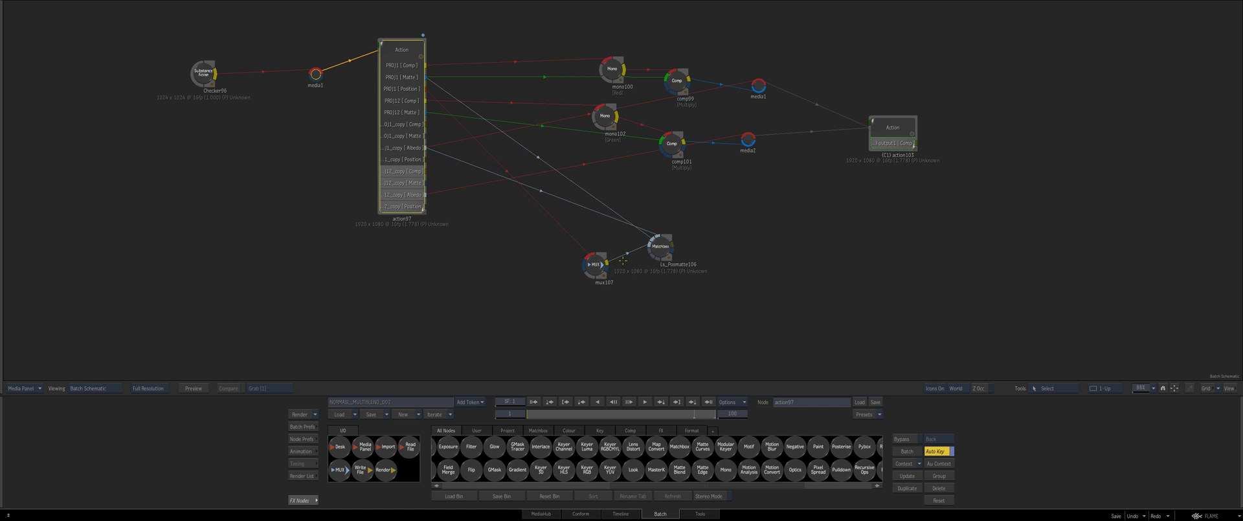
left_click(599, 271)
key("Delete")
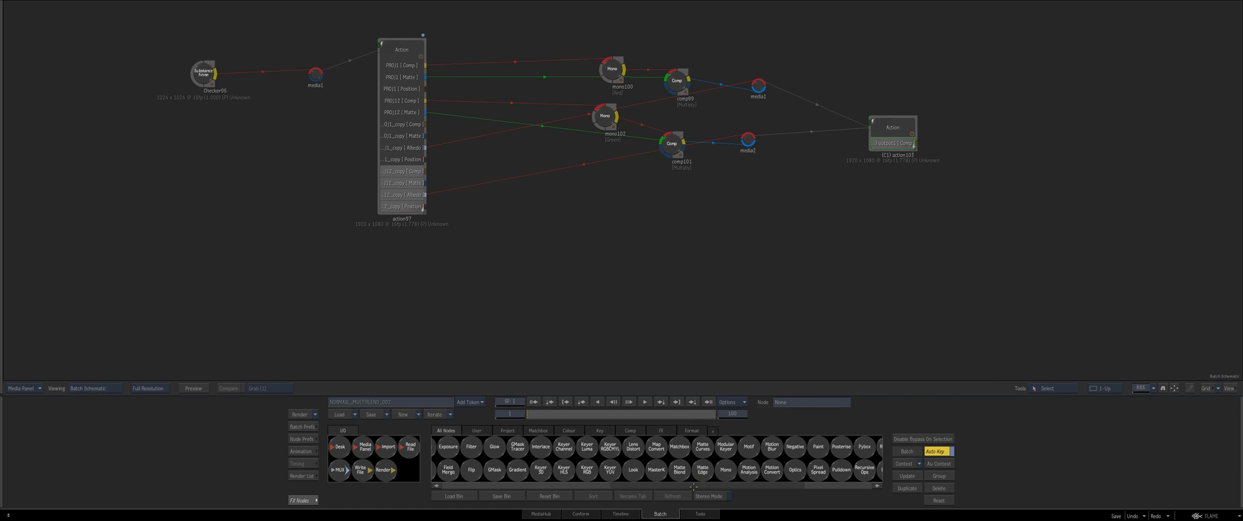
Load an Ls_Posmatte node, feed it the first projection's Matte and its copy layer's Albedo and Position outputs, and view it.
left_click(670, 456)
double_click(534, 169)
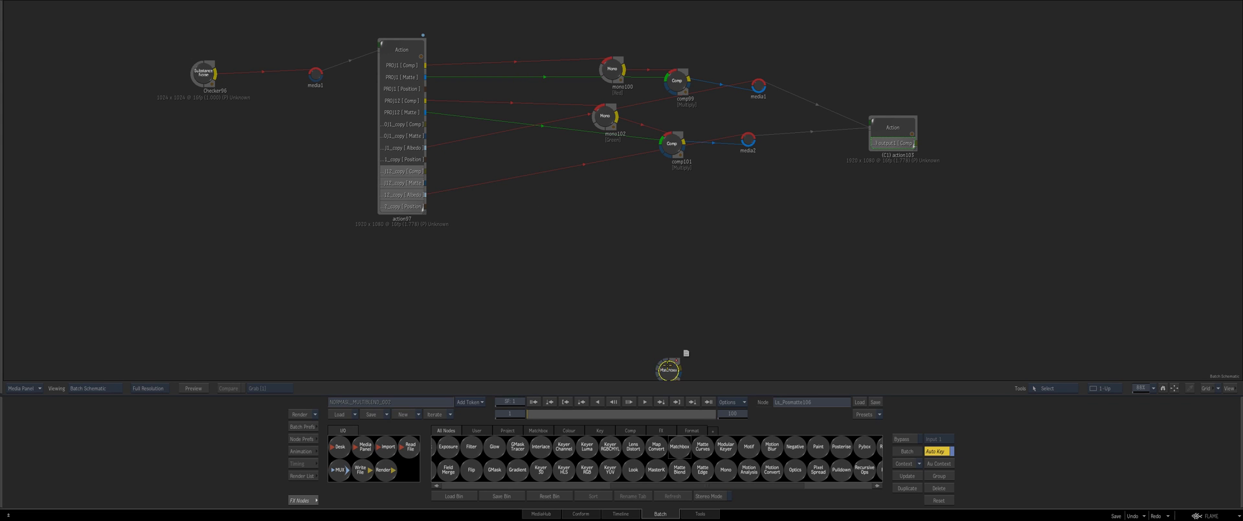
left_click(605, 200)
left_click_drag(605, 200, 671, 220)
key("F4")
Sample the cyan area of the first copy layer's position input as Posmatte's pick centre.
left_click(551, 450)
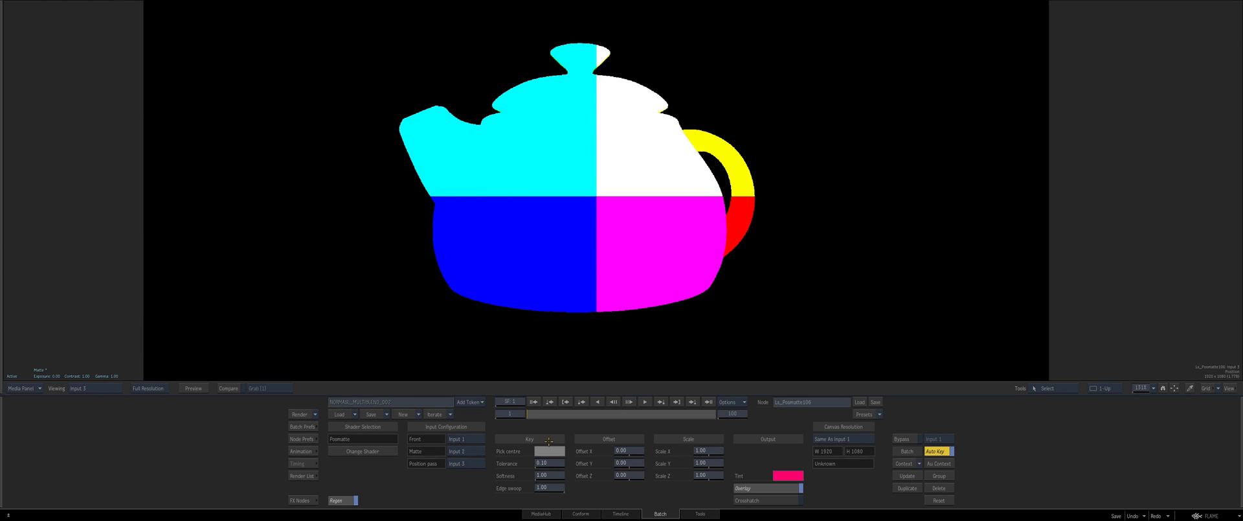
left_click(545, 450)
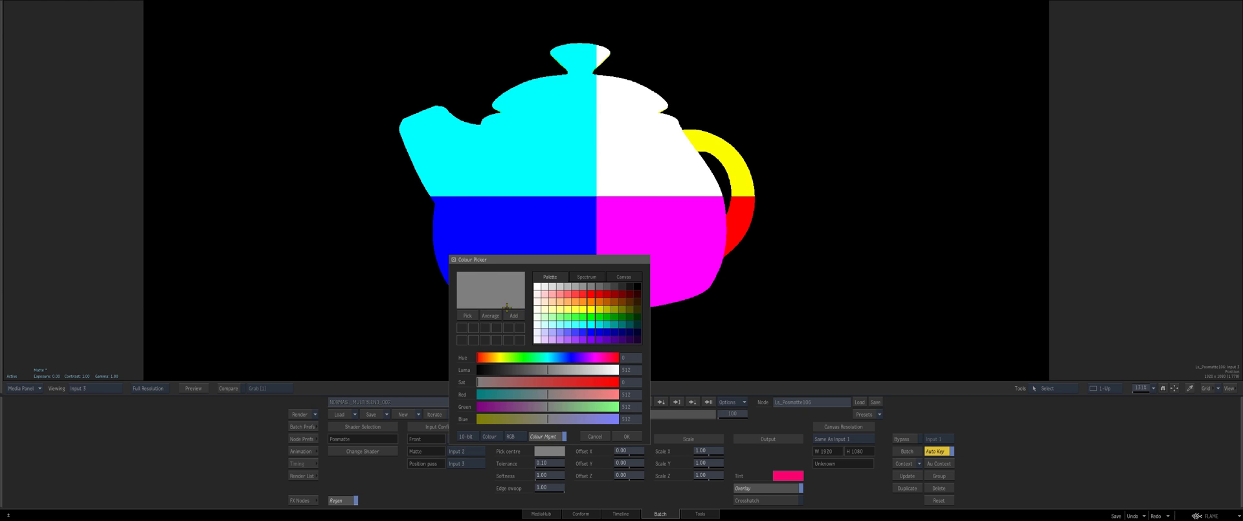
left_click(574, 175)
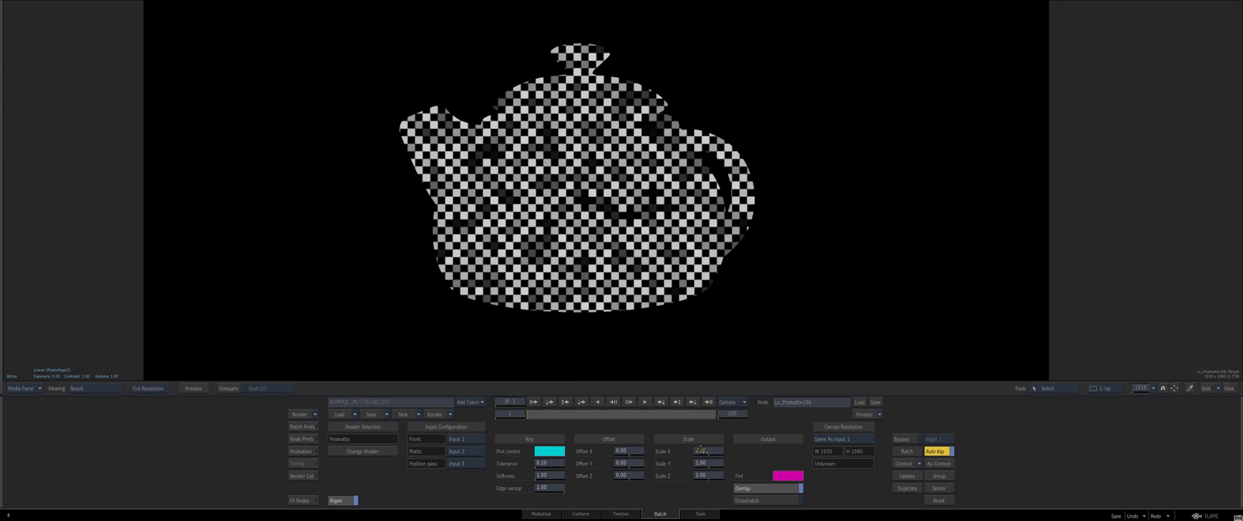
Raise Posmatte's tolerance, X scale to about 19, and Z offset to spread the matte across the teapot's body.
left_click_drag(701, 450, 726, 450)
left_click_drag(618, 412, 698, 407)
left_click_drag(548, 463, 602, 461)
left_click(504, 409)
left_click_drag(710, 453, 751, 439)
left_click_drag(677, 451, 758, 474)
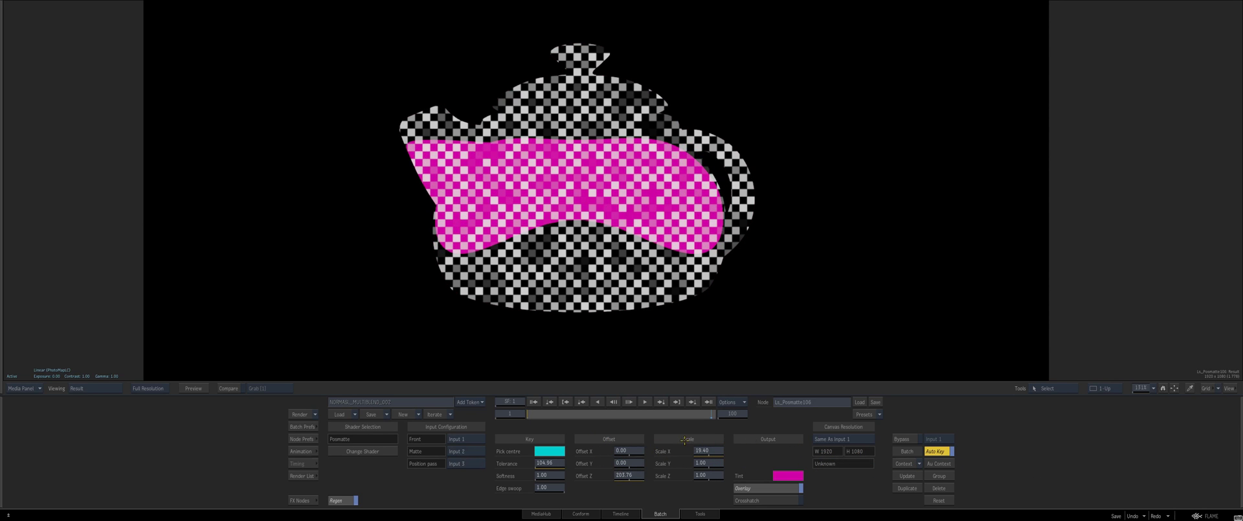
mouse_move(626, 475)
left_mouse_down()
mouse_move(664, 475)
mouse_move(644, 475)
left_mouse_up()
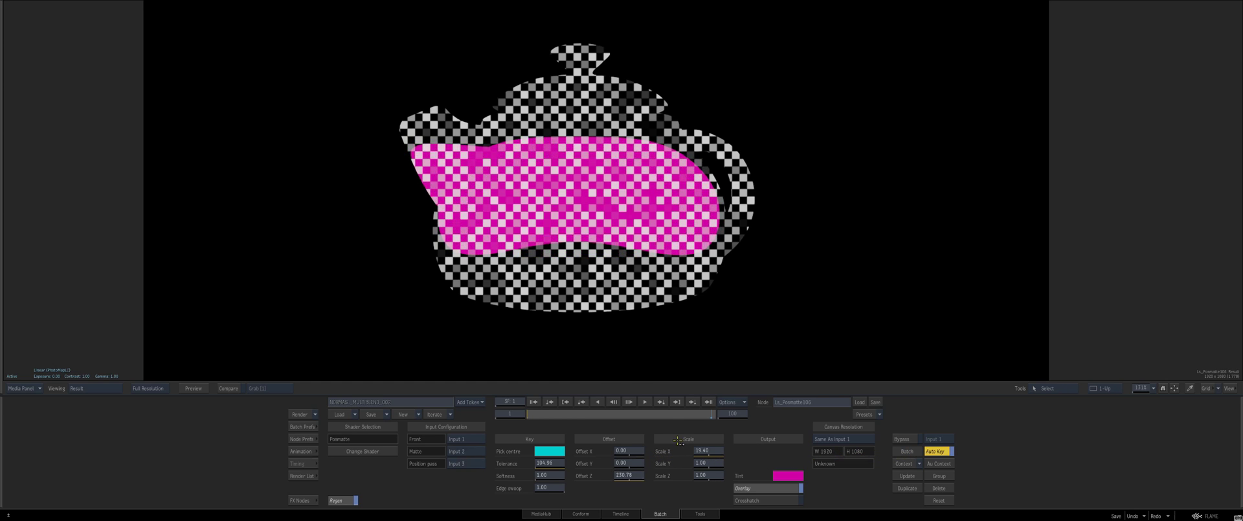
Examine Posmatte's result, matte output and inputs at several frames along the timeline.
key("F4")
key("F4")
key("F4")
key("F4")
left_click_drag(528, 413, 486, 379)
key("F3")
key("F4")
key("F3")
key("F2")
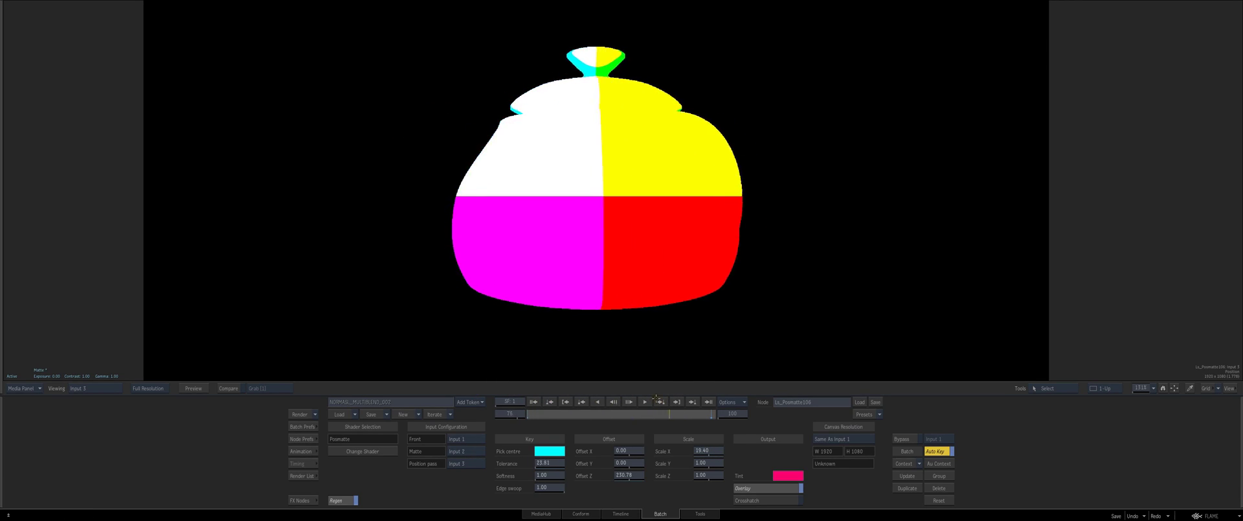
key("F4")
left_click_drag(585, 395, 720, 412)
key("F3")
key("F1")
key("F4")
key("F3")
key("F4")
Return to the batch schematic and delete the Posmatte node.
key("Escape")
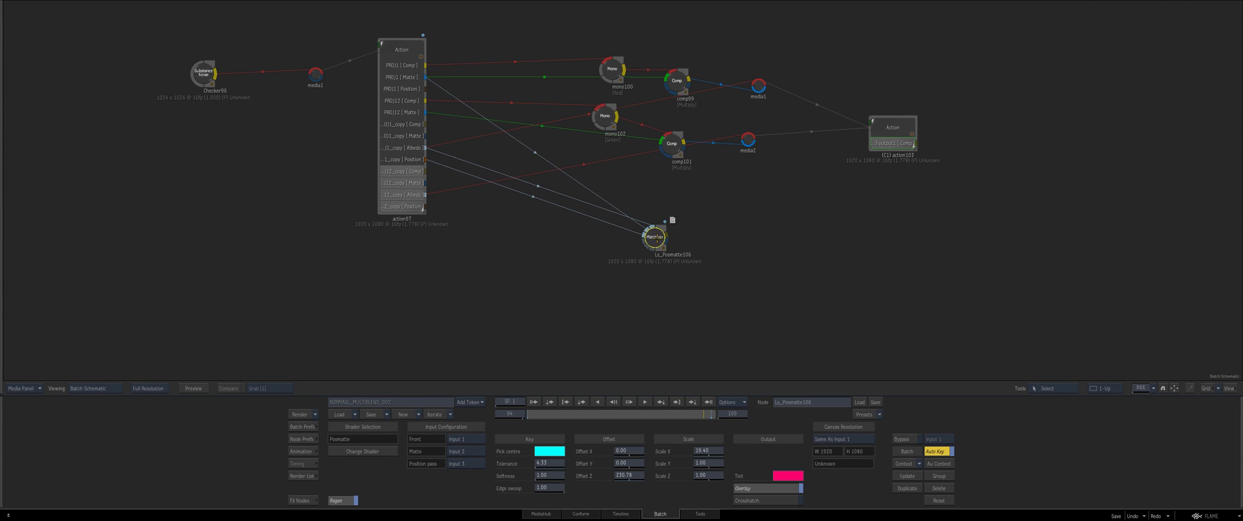
left_click_drag(657, 239, 670, 241)
left_click_drag(639, 236, 518, 519)
Load a fresh Ls_Posmatte shader node and connect the second copy layer's Albedo output as its front input.
left_click_drag(677, 445, 563, 264)
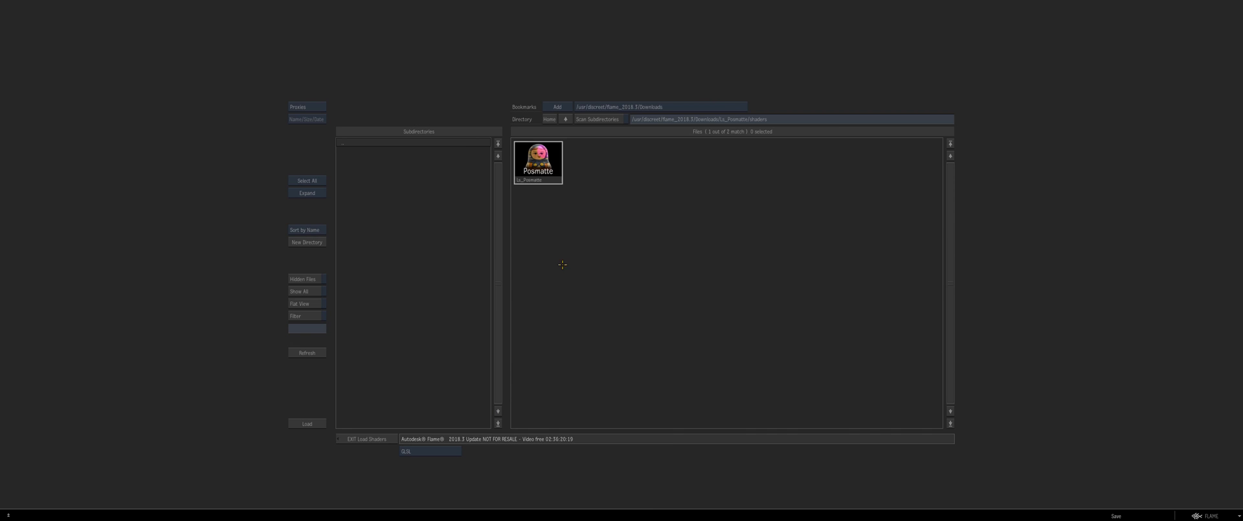
double_click(532, 187)
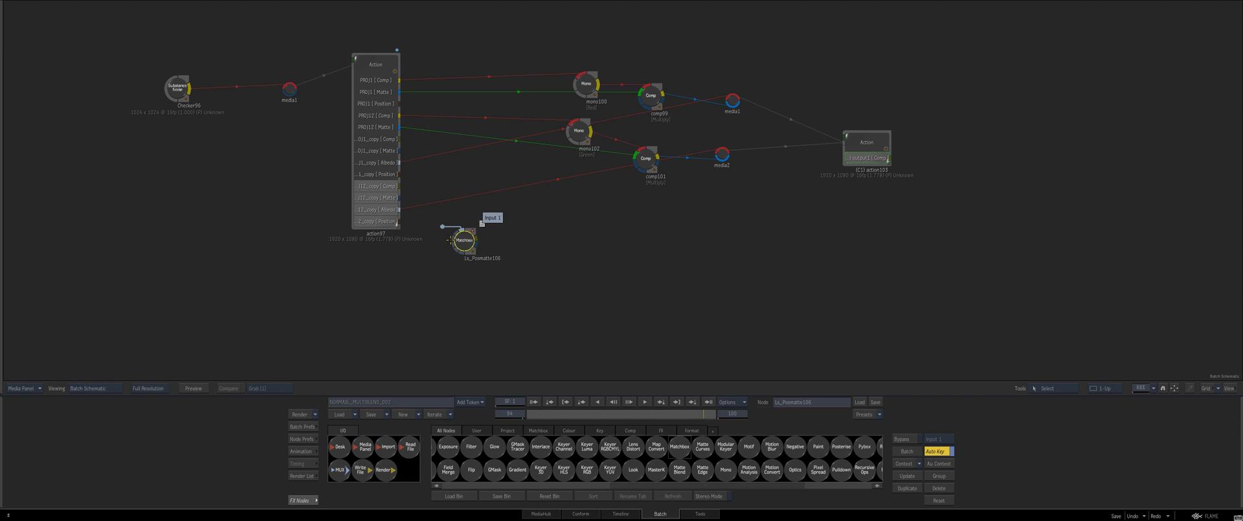
left_click_drag(416, 221, 510, 224)
Check the second copy layer's render passes in the source Action and connect the matte and Position inputs of Posmatte.
left_click(386, 198)
left_click(370, 201)
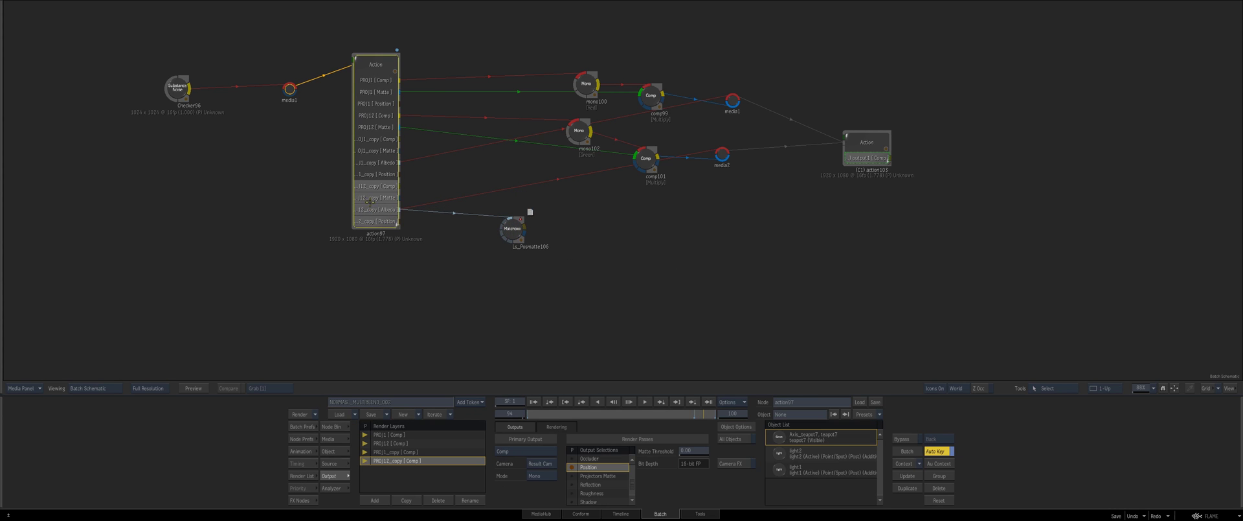
left_click_drag(372, 220, 372, 222)
scroll(612, 474, "up", 5)
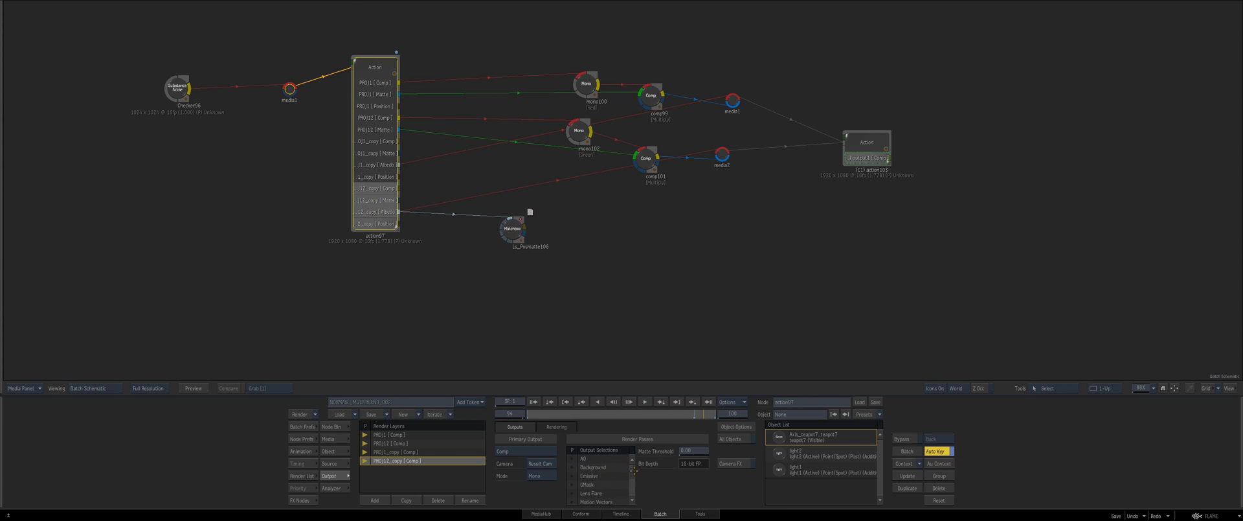
left_click(527, 209)
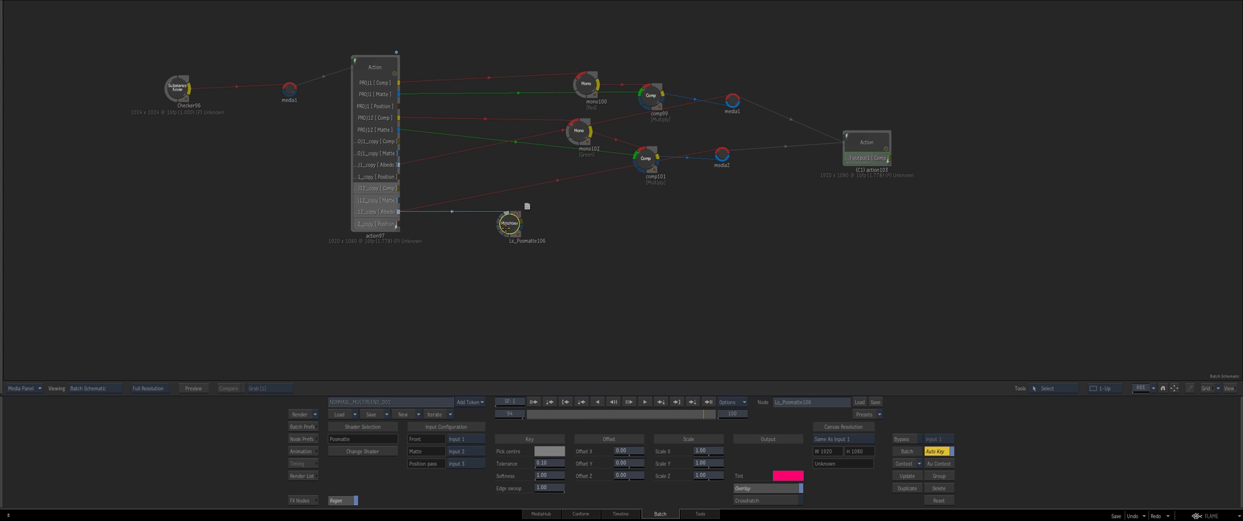
left_click_drag(528, 208, 480, 236)
Go to the last frame and view Posmatte's result, matte input and position input.
key("F4")
left_click_drag(556, 412, 800, 387)
left_click(544, 453)
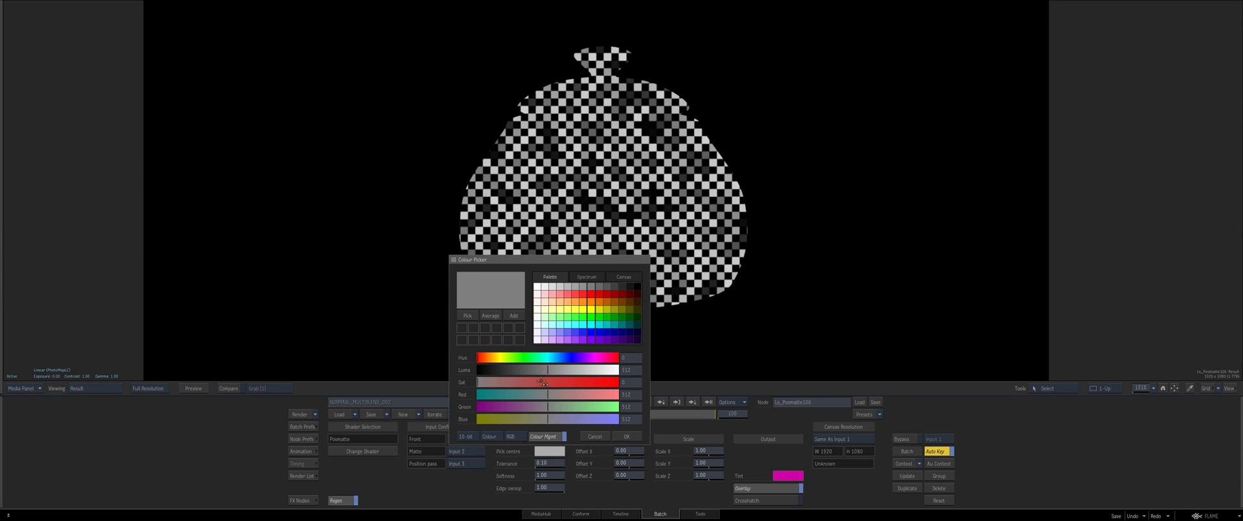
key("Escape")
key("F2")
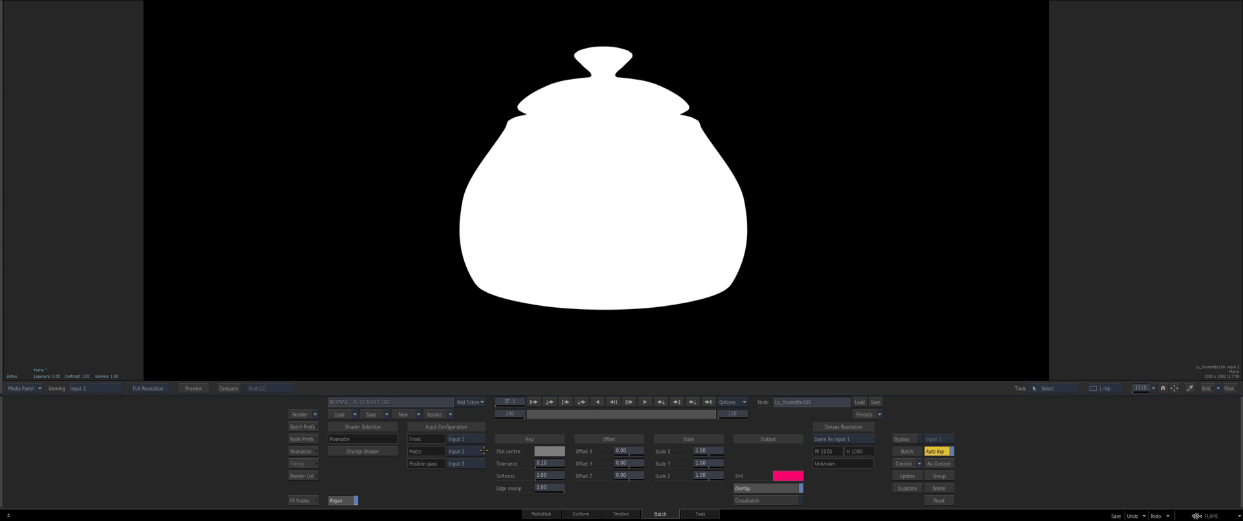
key("F3")
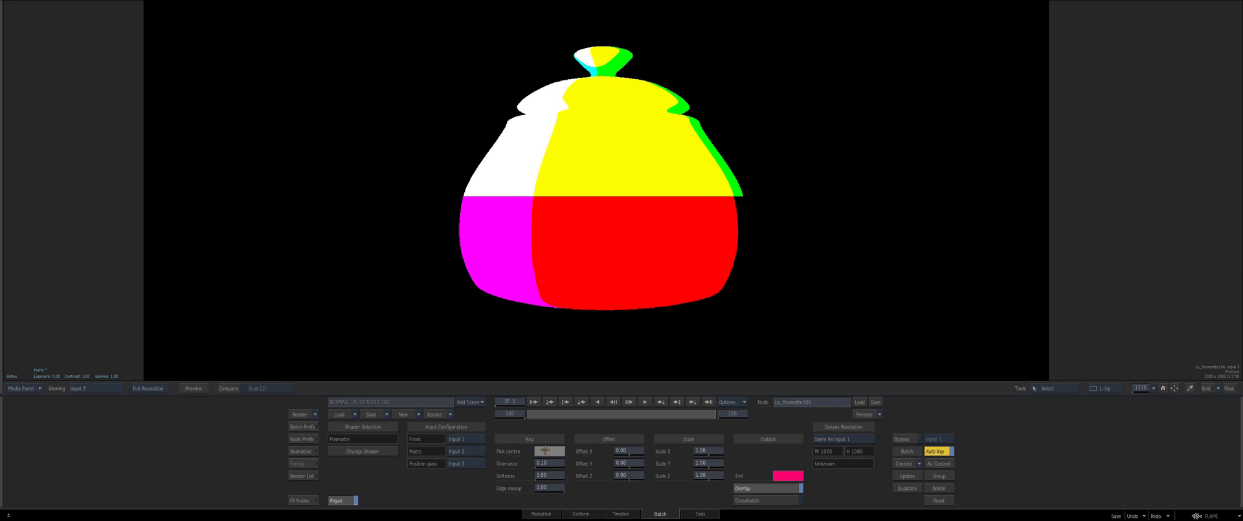
Switch the pick centre's colour picker to 16-bit fp and sample the red area of the position input.
left_click(545, 449)
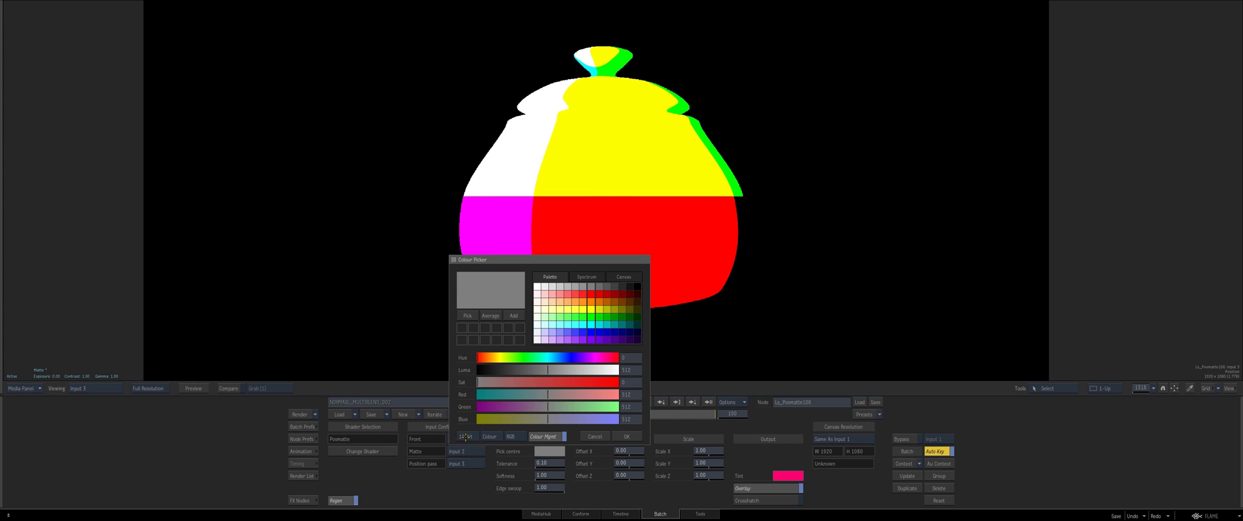
left_click(465, 437)
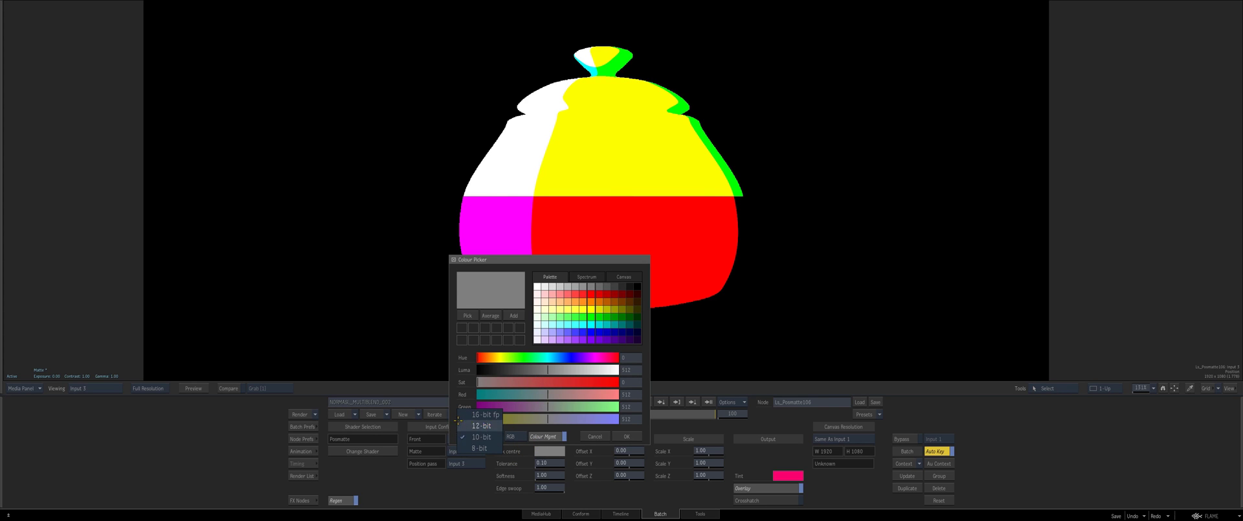
left_click(473, 414)
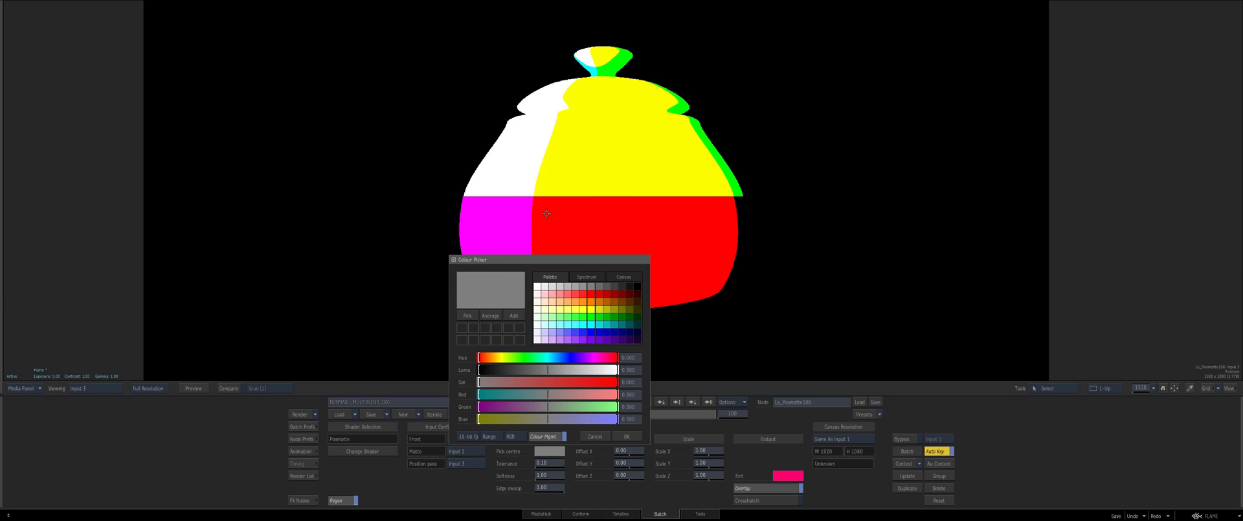
left_click(585, 214)
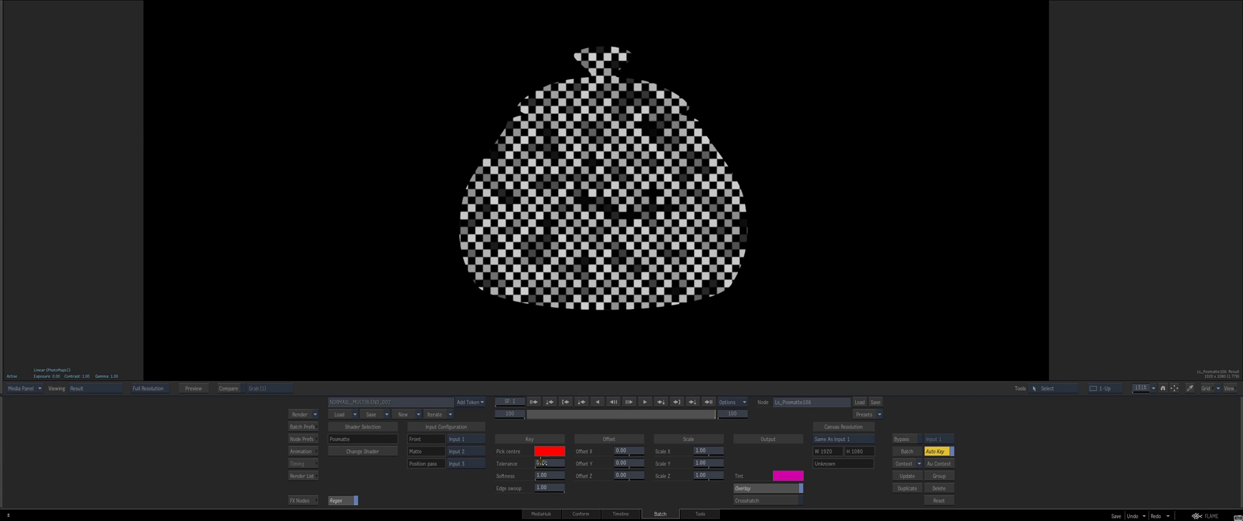
Raise Posmatte's tolerance and its X and Y scales, with Y at about 41, to cover the middle of the teapot.
left_click_drag(541, 461, 512, 452)
left_click_drag(702, 450, 723, 460)
key("F4")
key("F4")
key("F4")
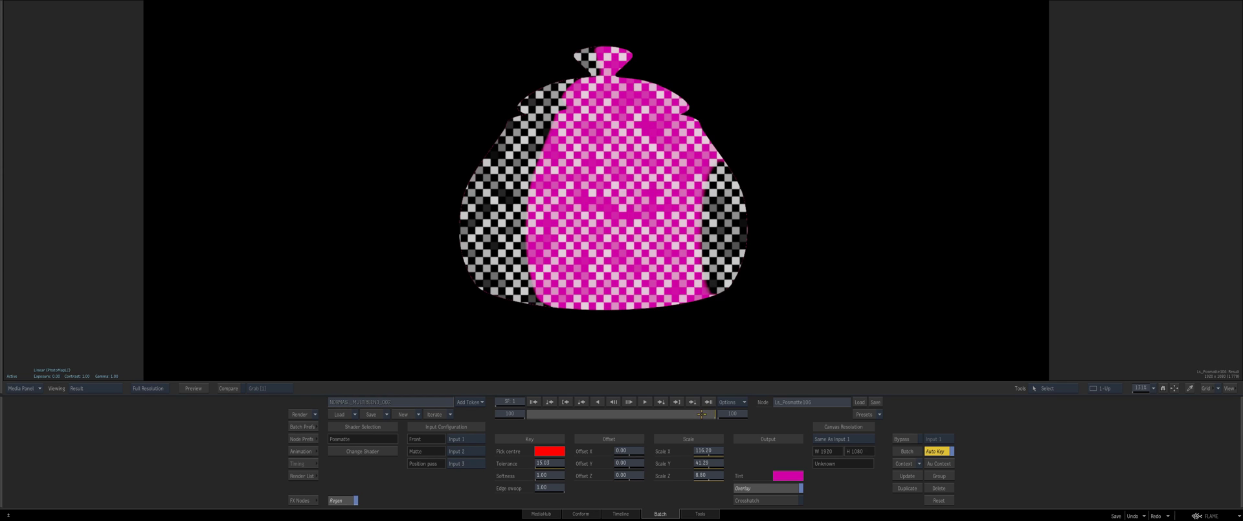
Scrub the timeline to check the matte on the rotating teapot, toggling the overlay off and on.
left_click_drag(674, 417, 643, 364)
key("F4")
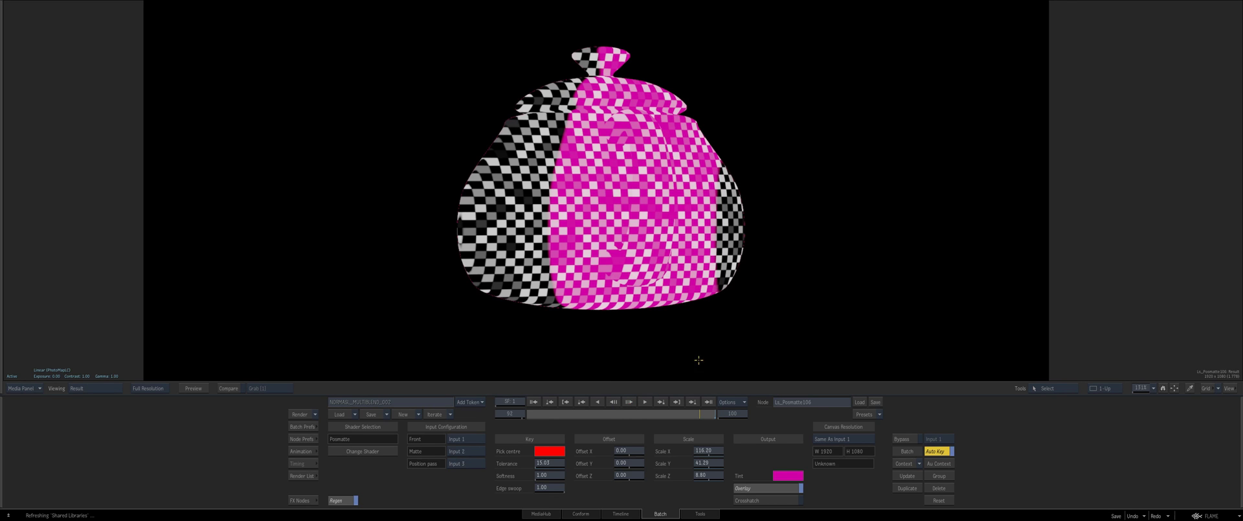
left_click(768, 487)
left_click(768, 487)
left_click_drag(703, 415, 725, 409)
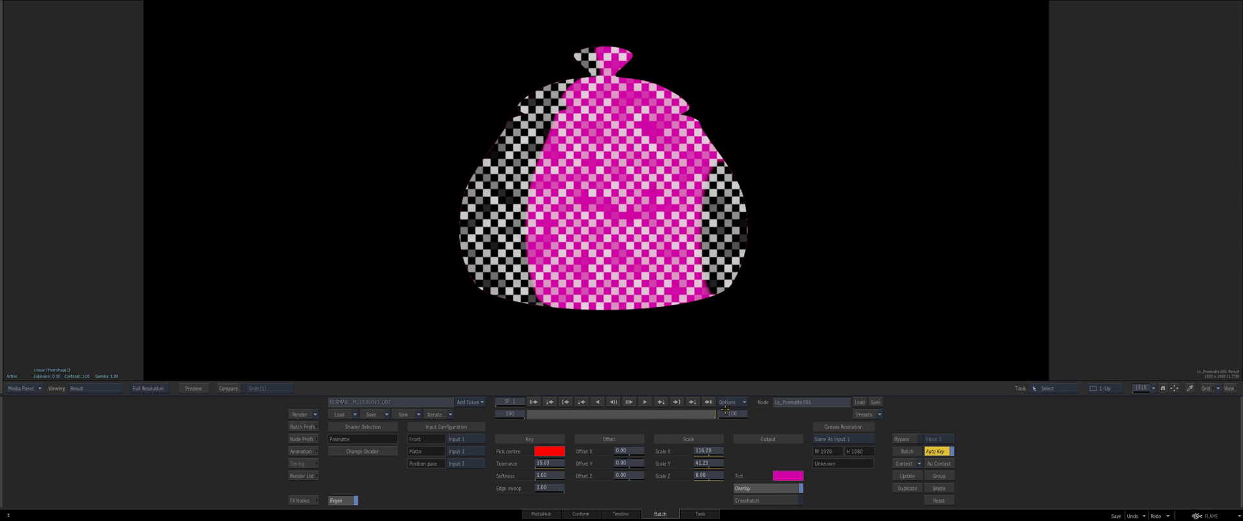
Reset Posmatte's X offset, set the Y and Z offsets to about 1 and 17, and raise the Z scale.
left_click_drag(626, 451, 397, 423)
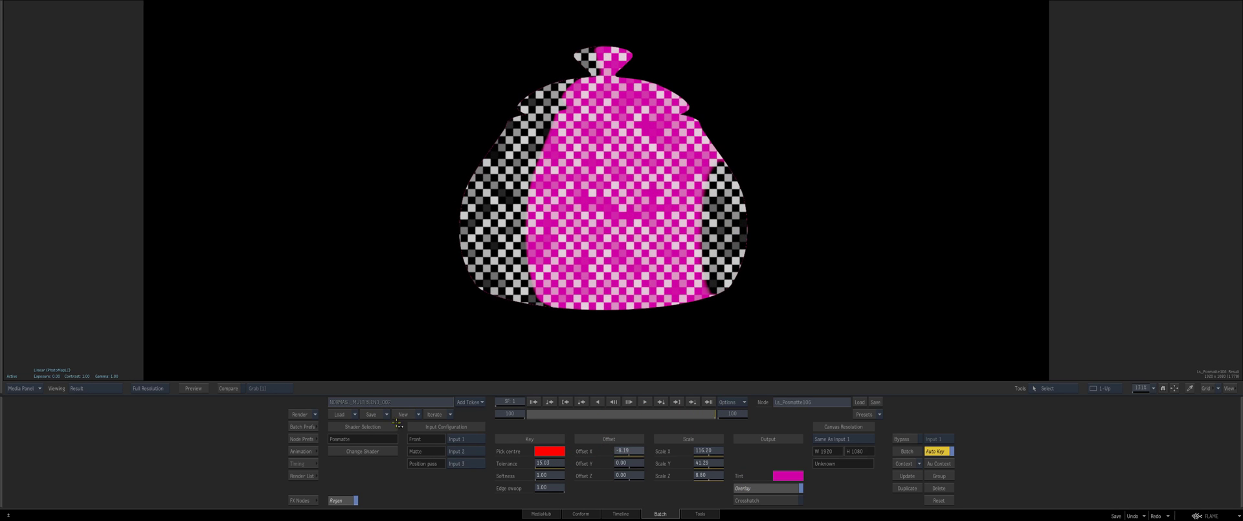
left_click(626, 450, "ctrl")
left_click_drag(625, 462, 706, 461)
left_click_drag(627, 455, 670, 457)
left_click_drag(627, 474, 971, 444)
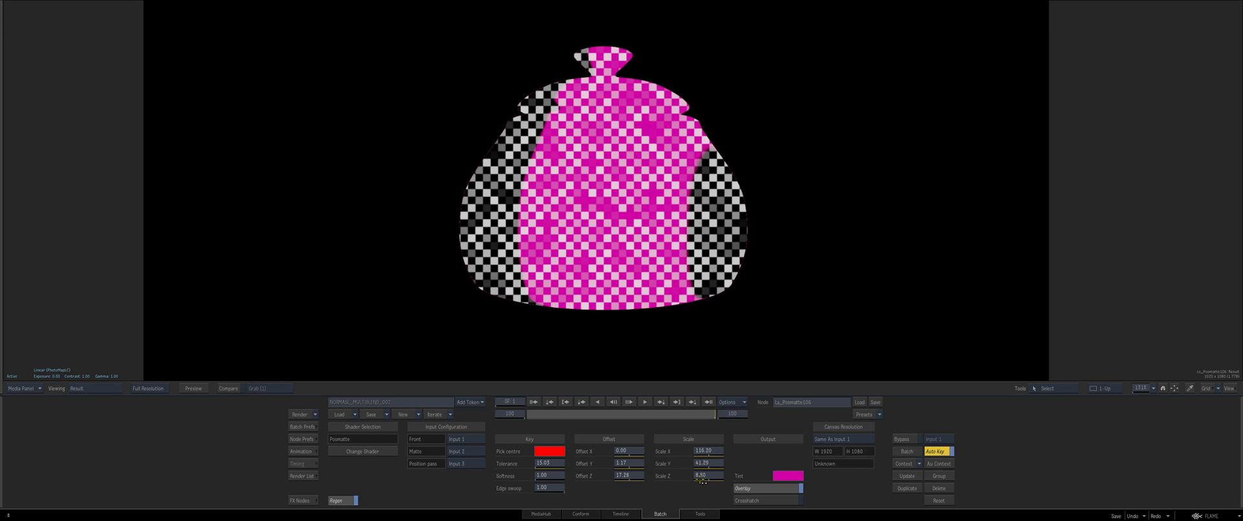
left_click_drag(703, 479, 650, 436)
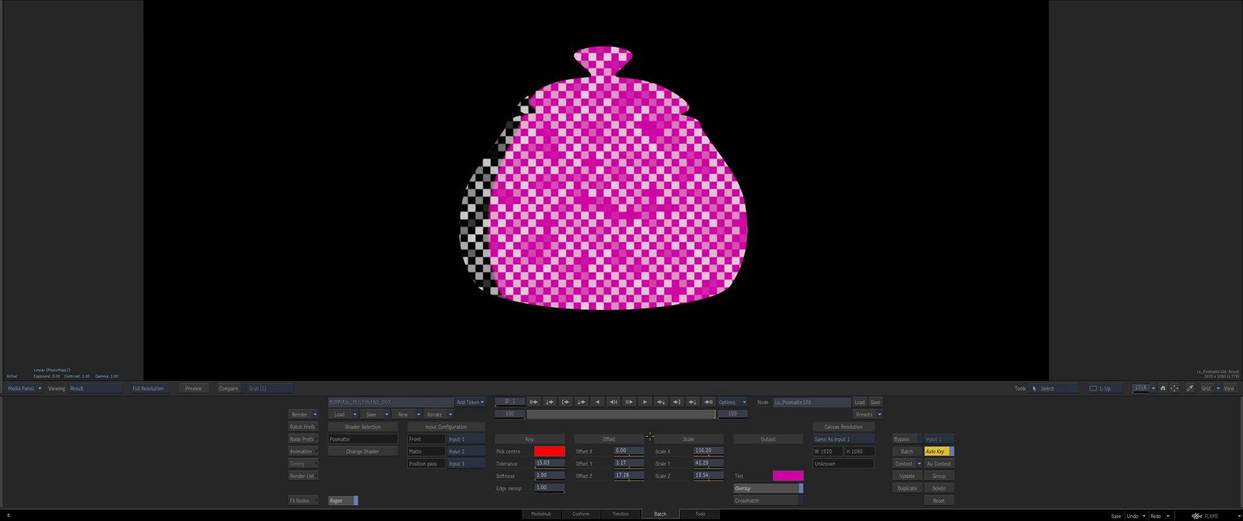
Set Posmatte's softness to about 4.2 and check the result and output matte at several frames.
left_click_drag(547, 477, 586, 477)
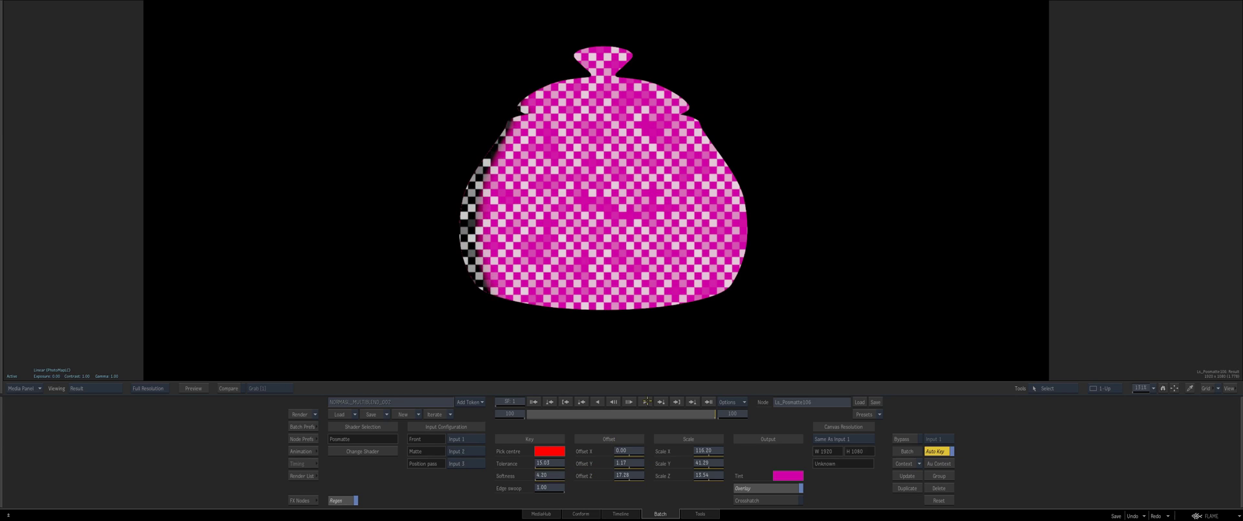
left_click_drag(688, 413, 500, 406)
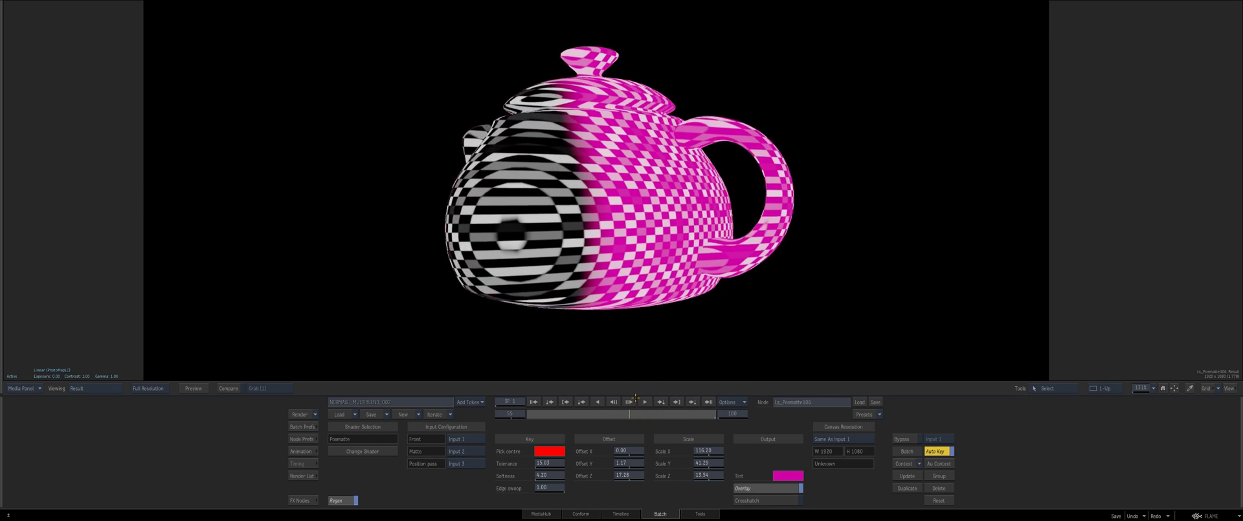
key("F4")
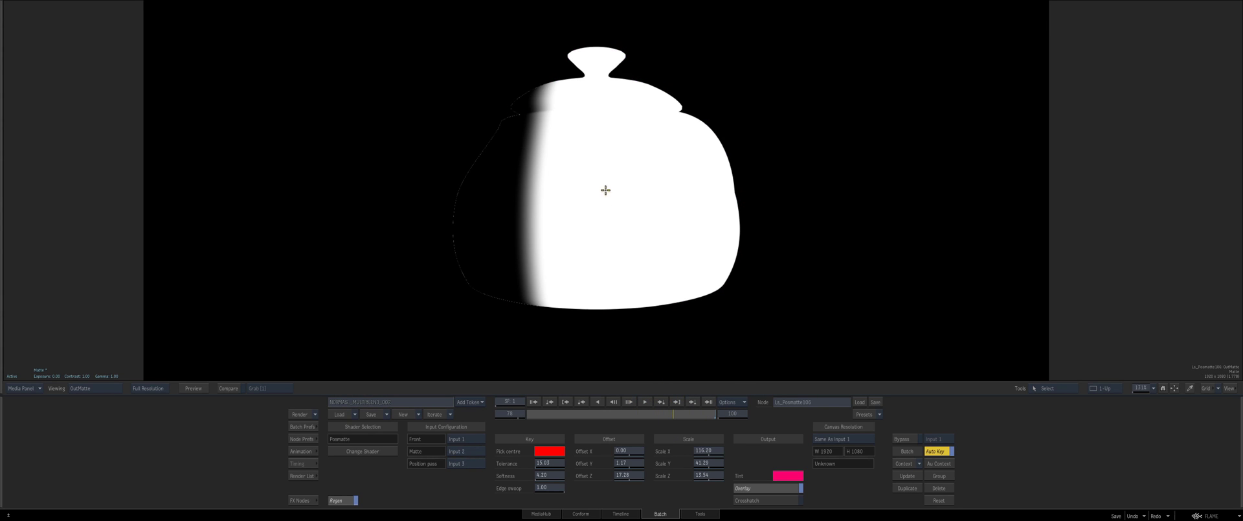
key("F4")
key("F4")
key("F4")
key("F4")
key("Escape")
key("F4")
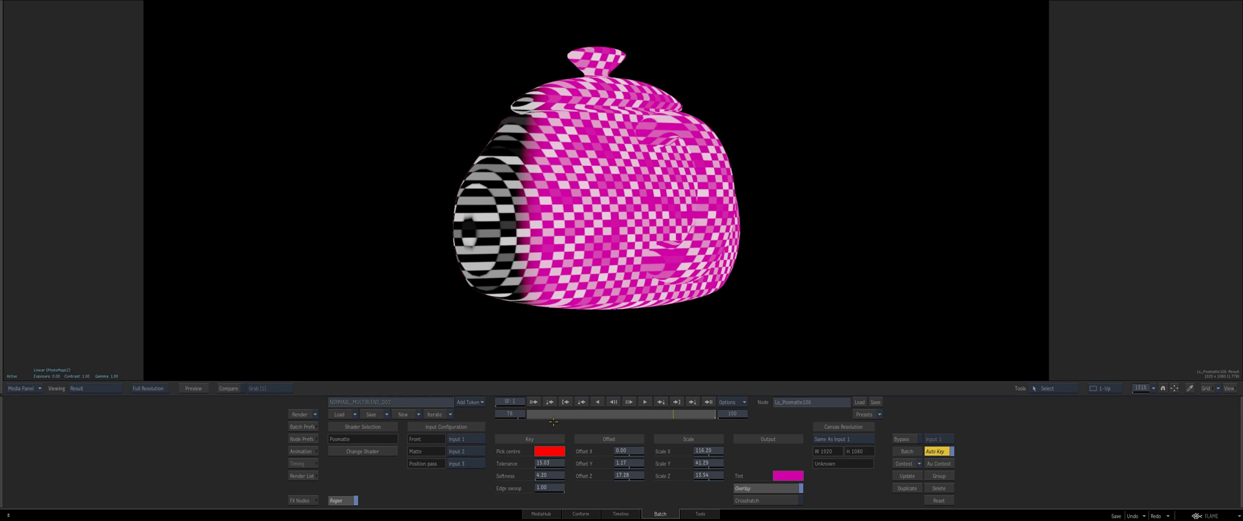
key("F4")
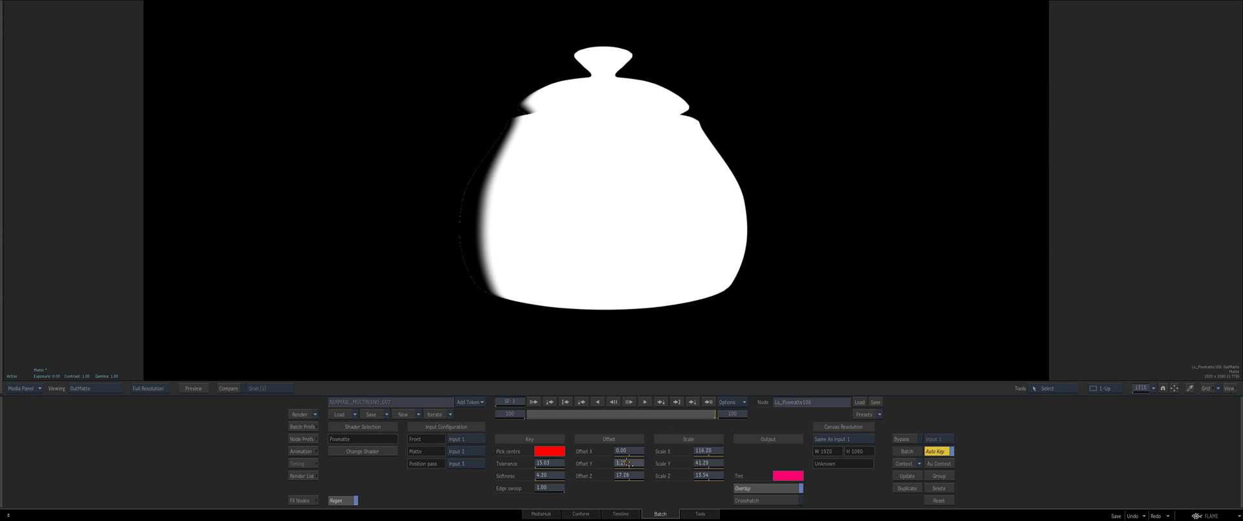
Set Posmatte's X offset to about -76, Z offset to about -53 and X scale to about 83, and check the matte over time.
left_click_drag(623, 475, 463, 431)
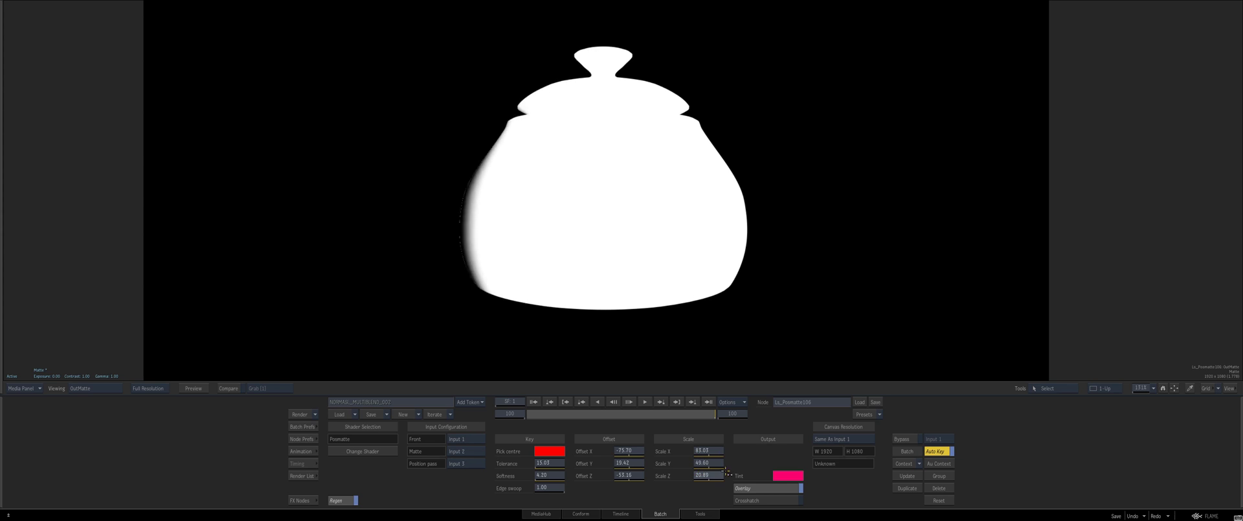
left_click_drag(730, 467, 701, 474)
key("F4")
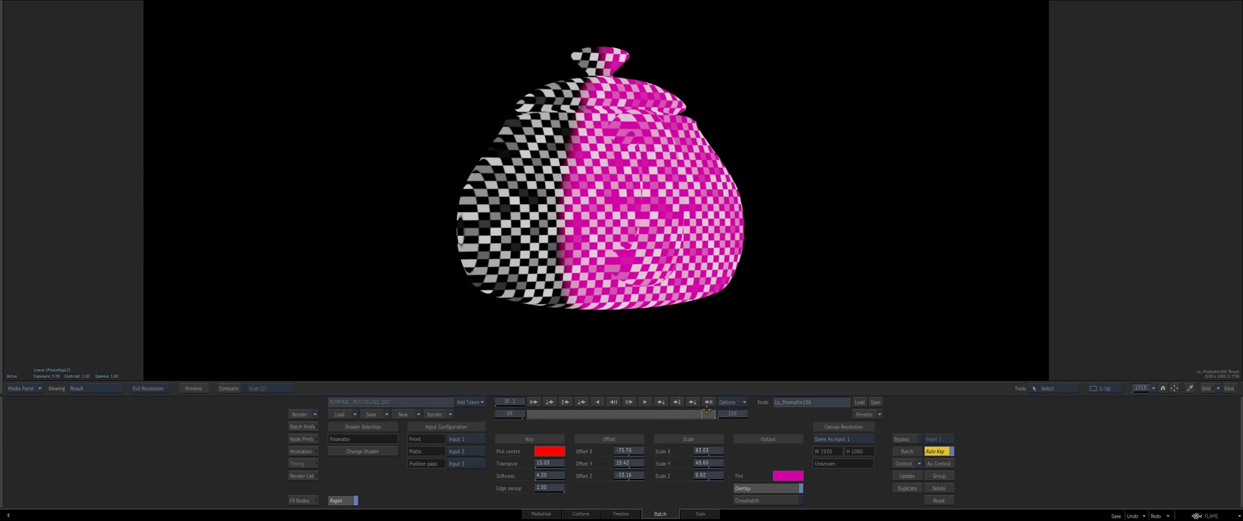
left_click_drag(726, 410, 687, 411)
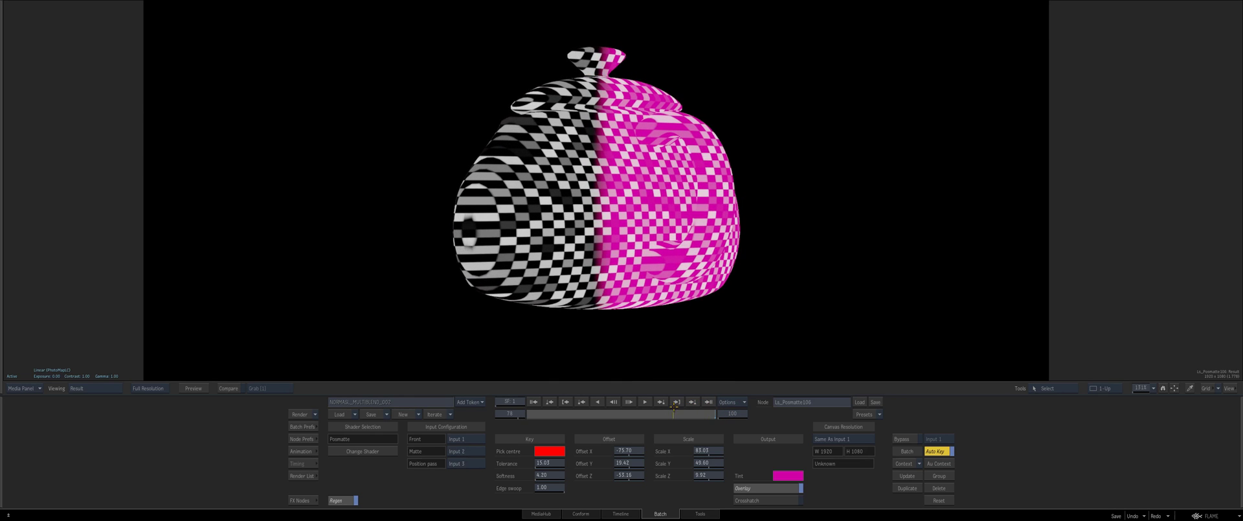
key("F3")
key("F4")
key("F4")
key("F4")
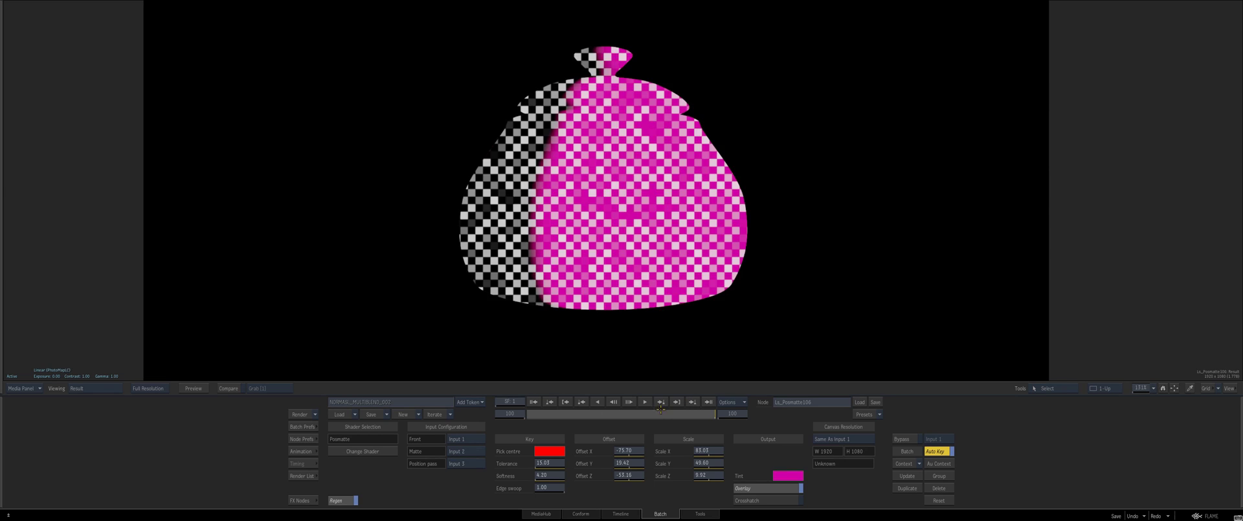
Check Posmatte's result and output matte, turn off its overlay and return to the batch schematic.
key("F1")
key("F4")
key("Escape")
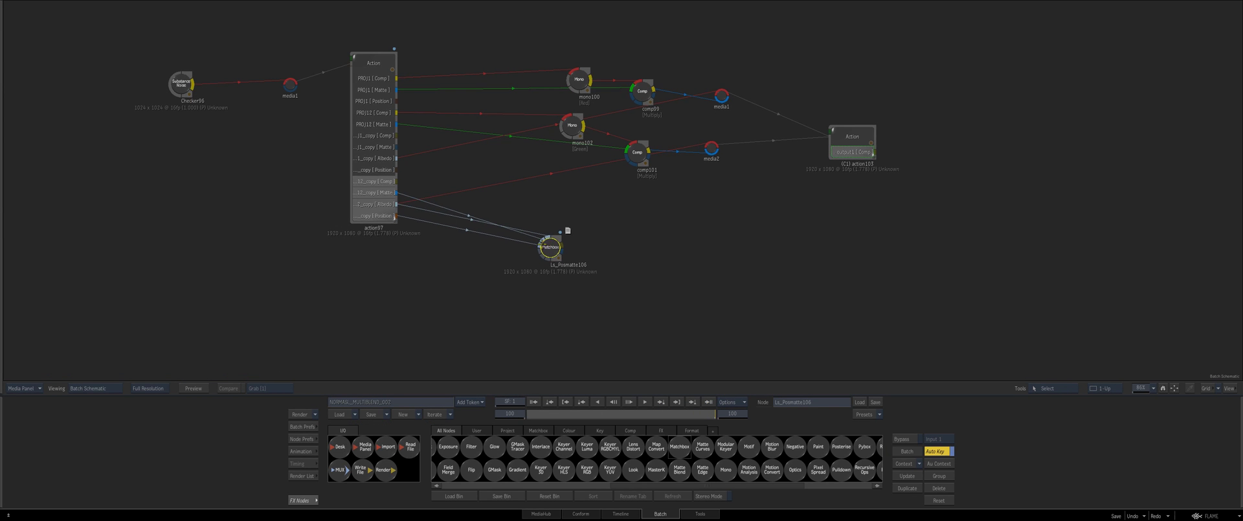
key("F4")
key("F3")
key("F4")
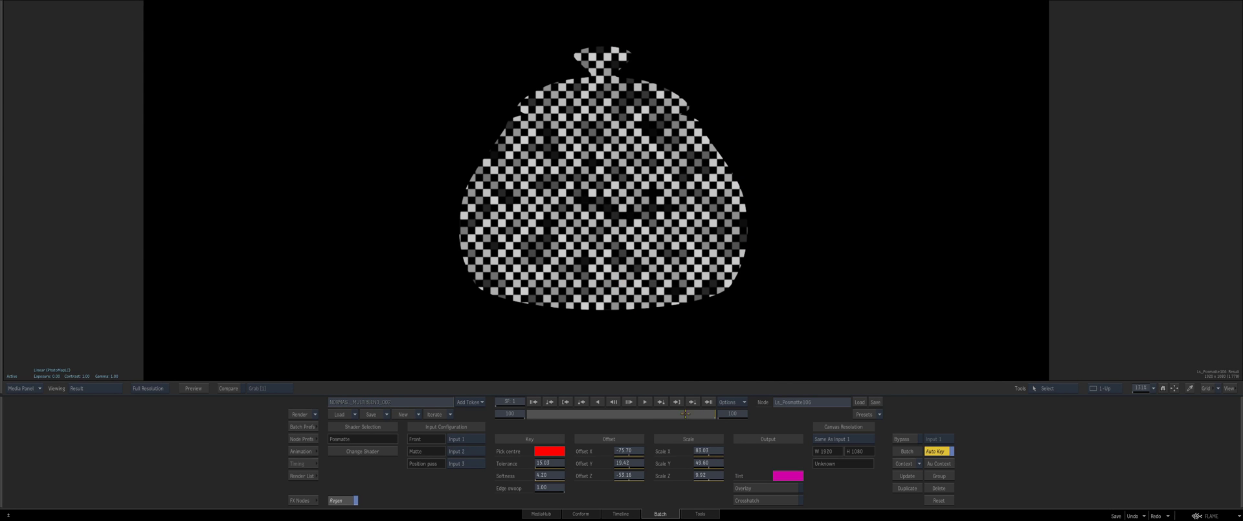
key("Escape")
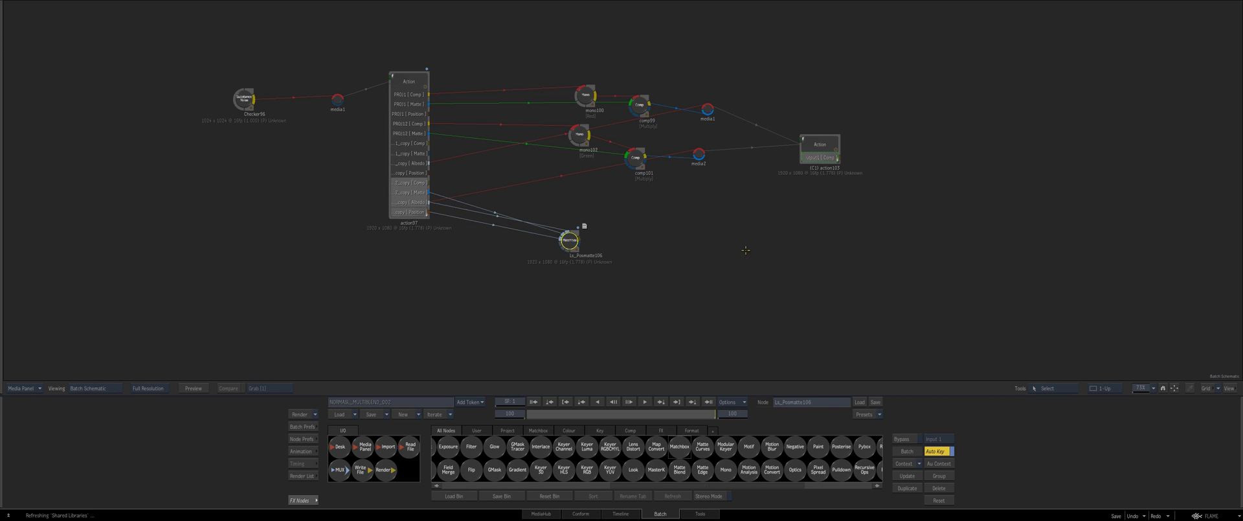
Add a new Action with two media inputs, feed the first with Posmatte's result and matte, and check it over time.
left_click(435, 430)
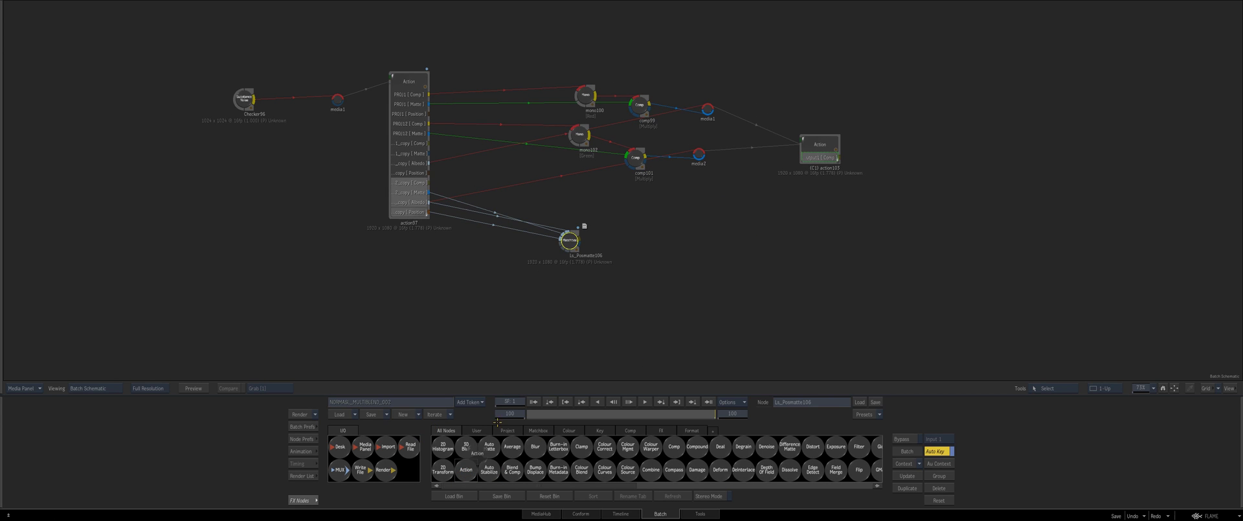
left_click_drag(470, 466, 680, 233)
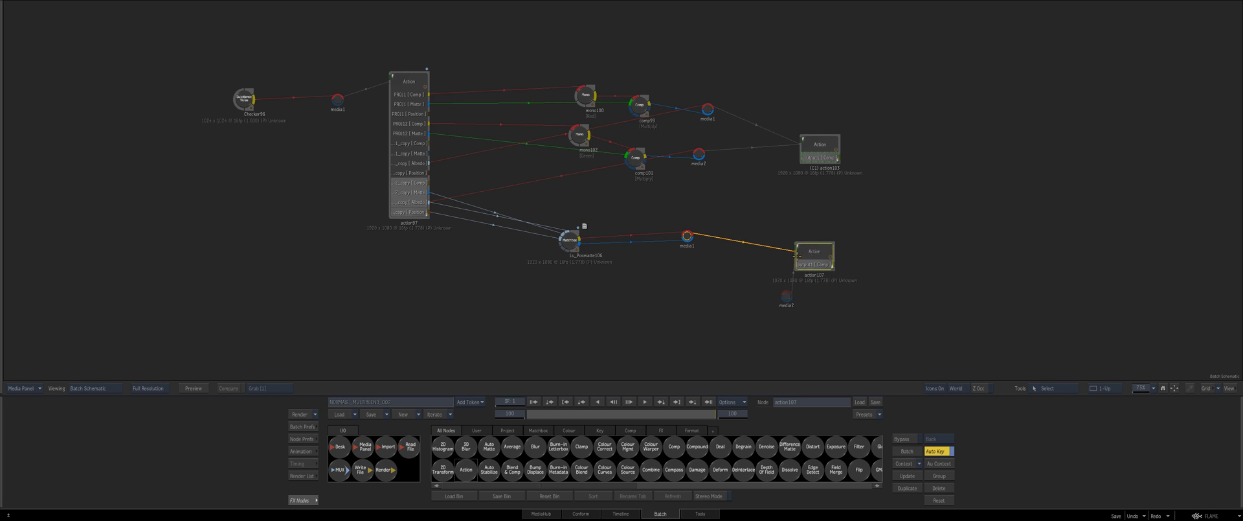
double_click(817, 256)
left_click_drag(714, 413, 413, 358)
key("Escape")
key("Escape")
left_click_drag(641, 285, 645, 265)
left_click_drag(765, 286, 657, 311)
left_click_drag(658, 311, 667, 309)
Duplicate the Posmatte node and connect the duplicate to the first copy layer's Albedo, Matte and Position outputs.
left_click(559, 228)
key("ctrl+d")
left_click_drag(594, 201, 551, 272)
right_click(518, 276)
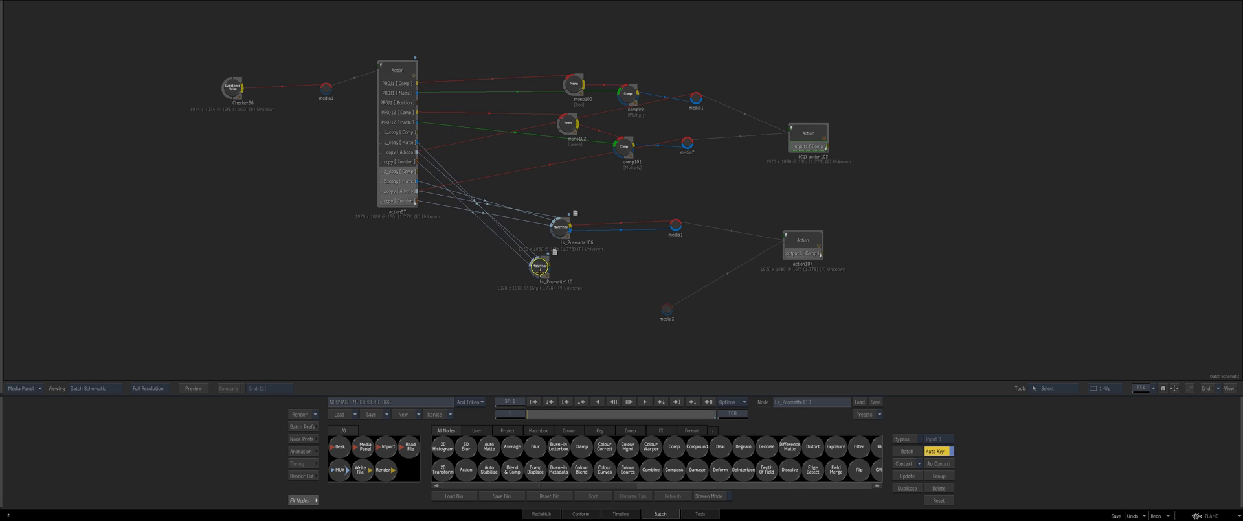
Sample the blue area of the Position pass as the duplicate Posmatte's pick centre and check its matte overlay over the timeline.
key("F4")
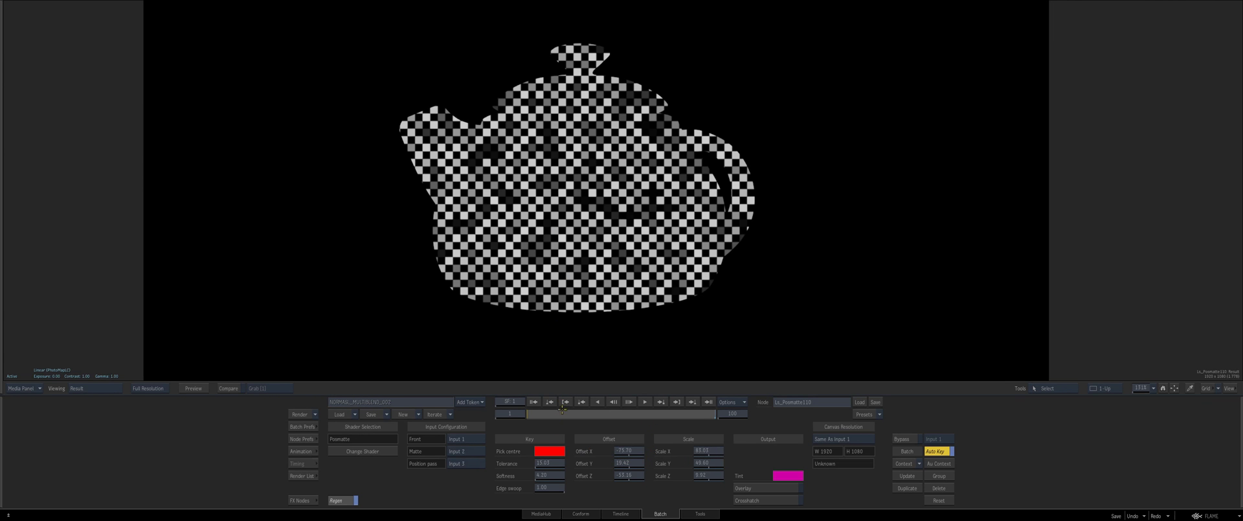
key("F3")
left_click(542, 450)
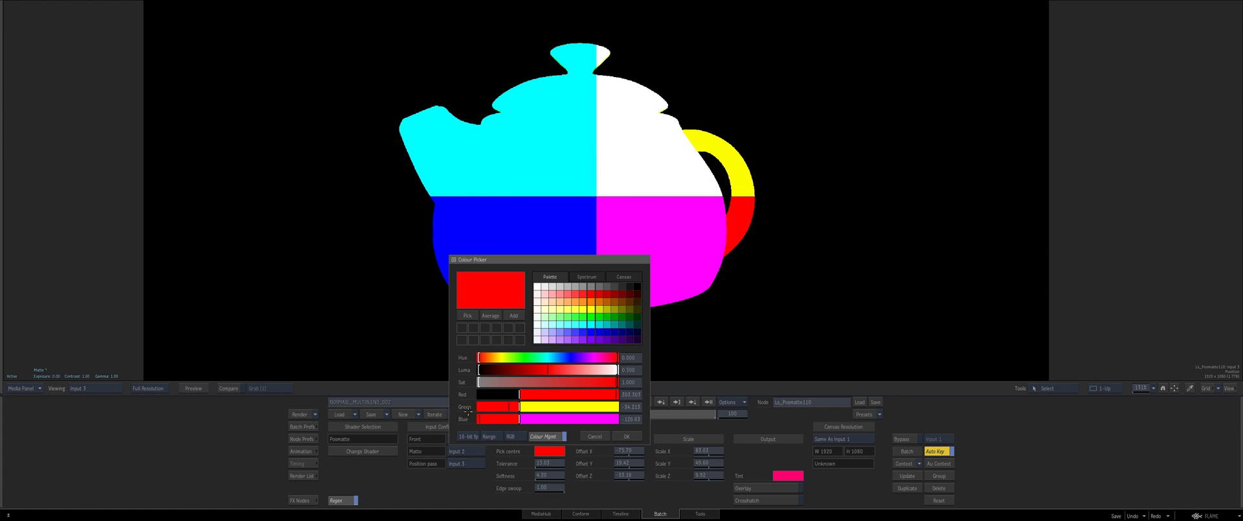
left_click(467, 315)
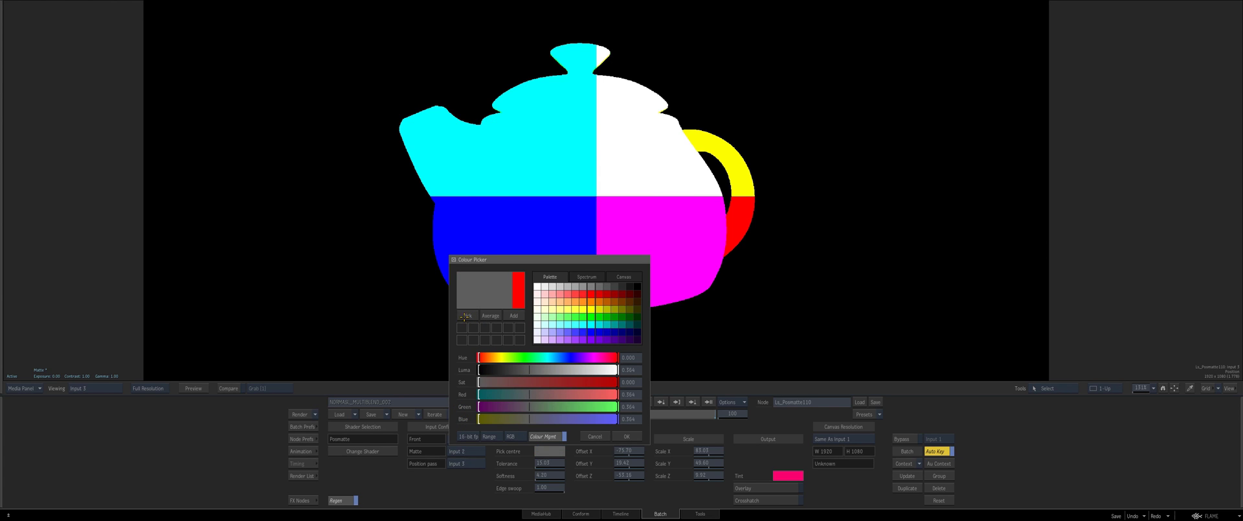
left_click(524, 218)
key("F4")
left_click(626, 436)
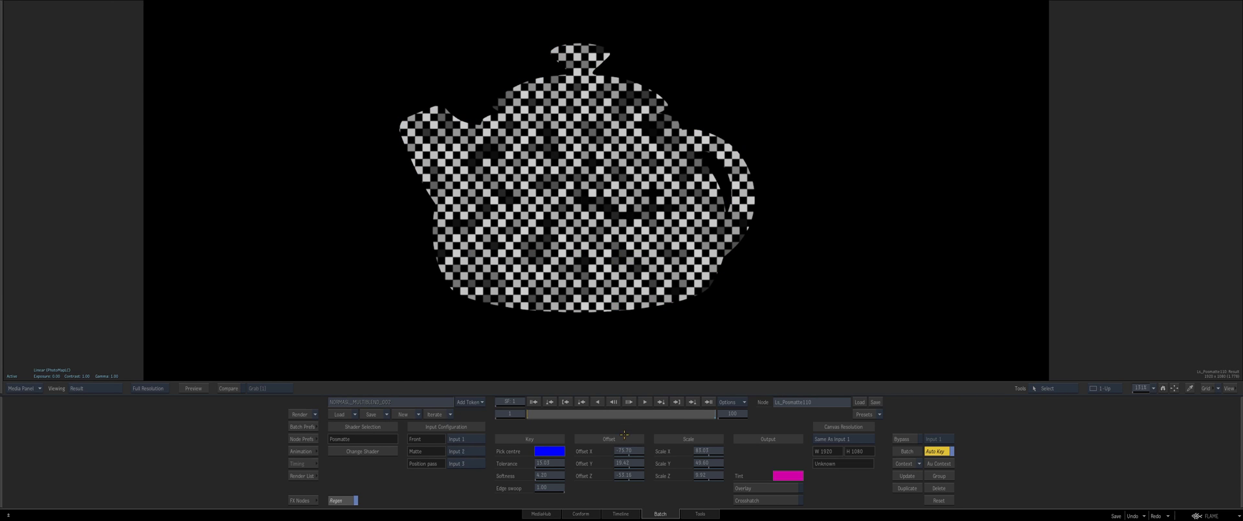
key("F3")
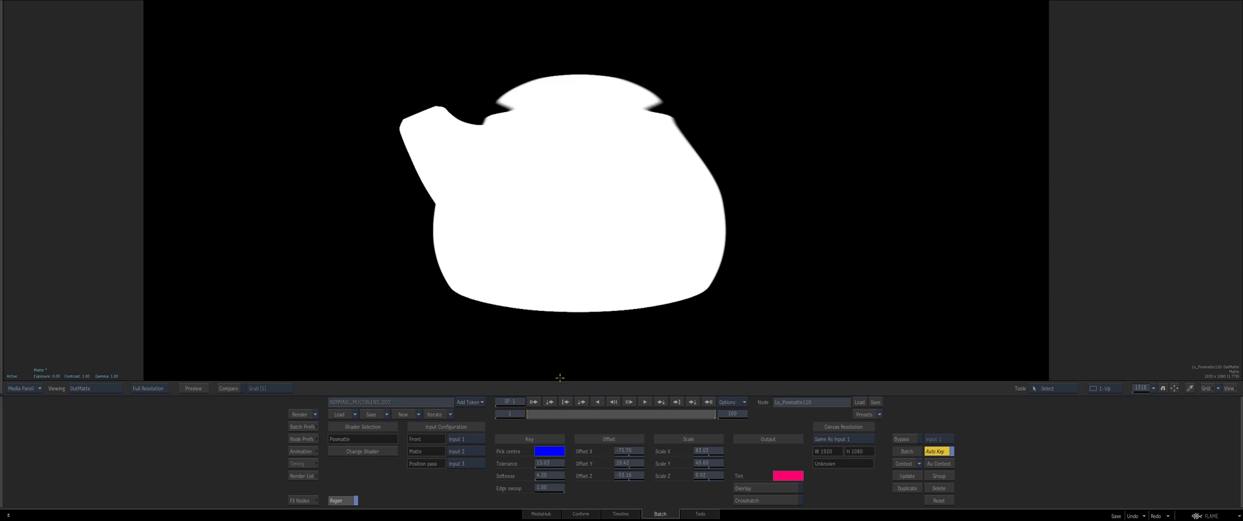
left_click(752, 488)
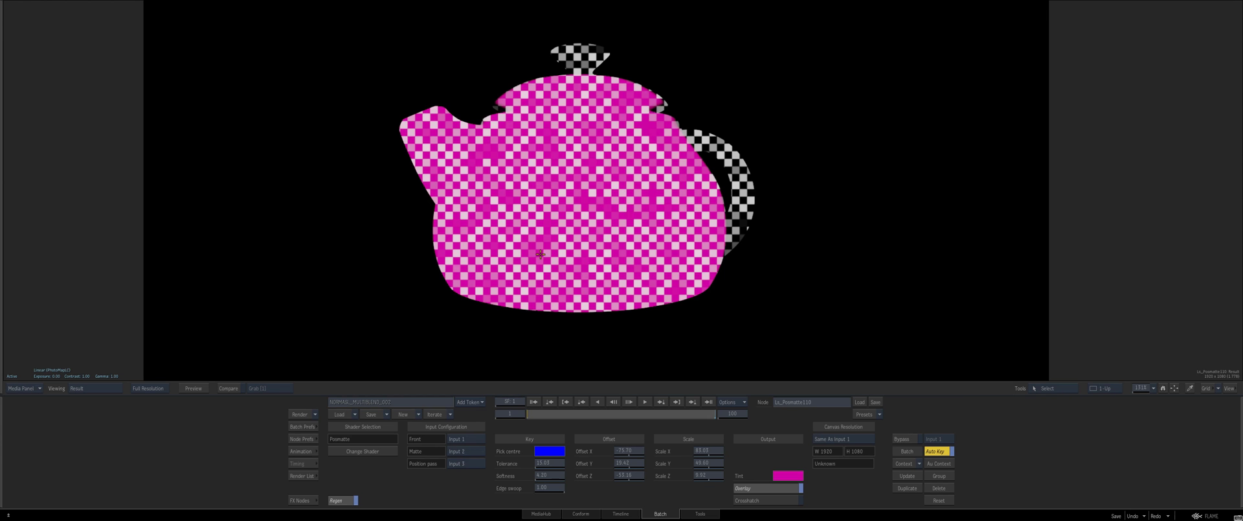
left_click_drag(528, 414, 601, 401)
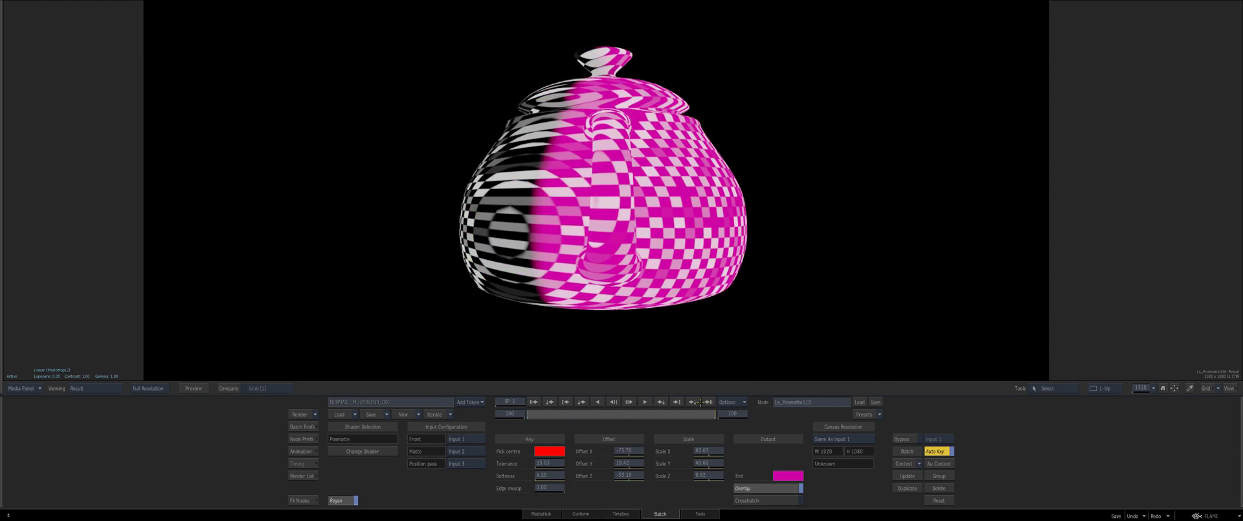
left_click(303, 452)
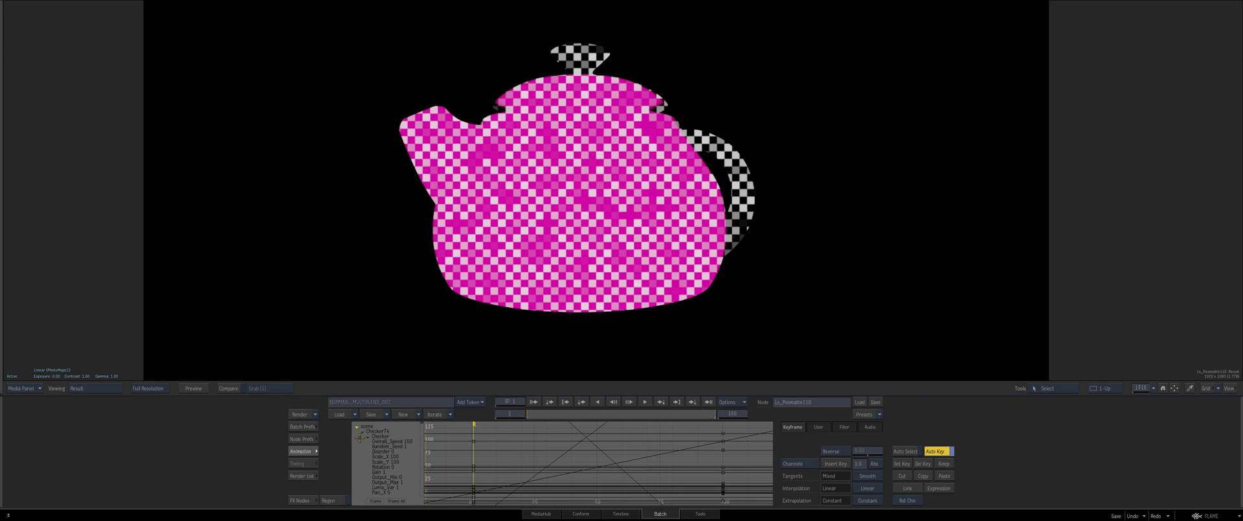
left_click(375, 430)
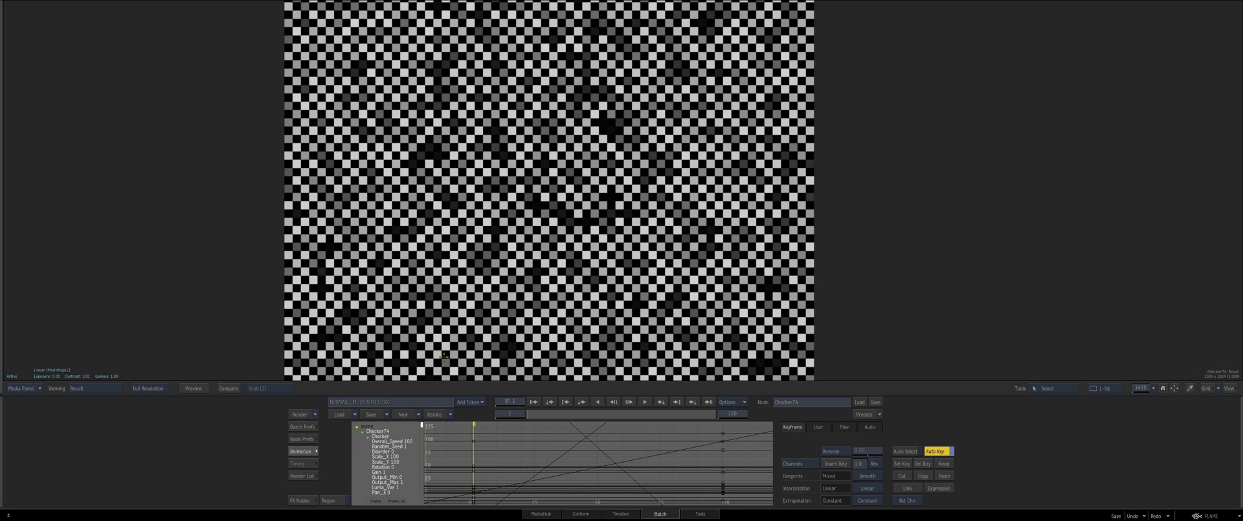
key("Escape")
left_click_drag(554, 280, 536, 279)
Remove the animation from the duplicate Posmatte's Pick centre channel so the blue key colour stays constant.
double_click(536, 282)
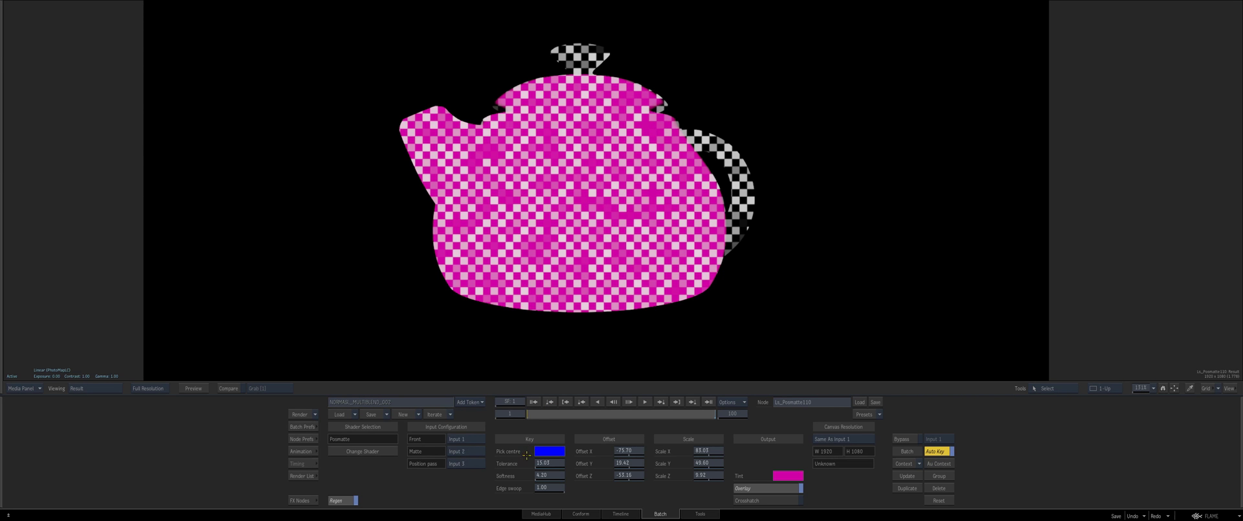
key("End")
key("Home")
left_click(295, 451)
key("f")
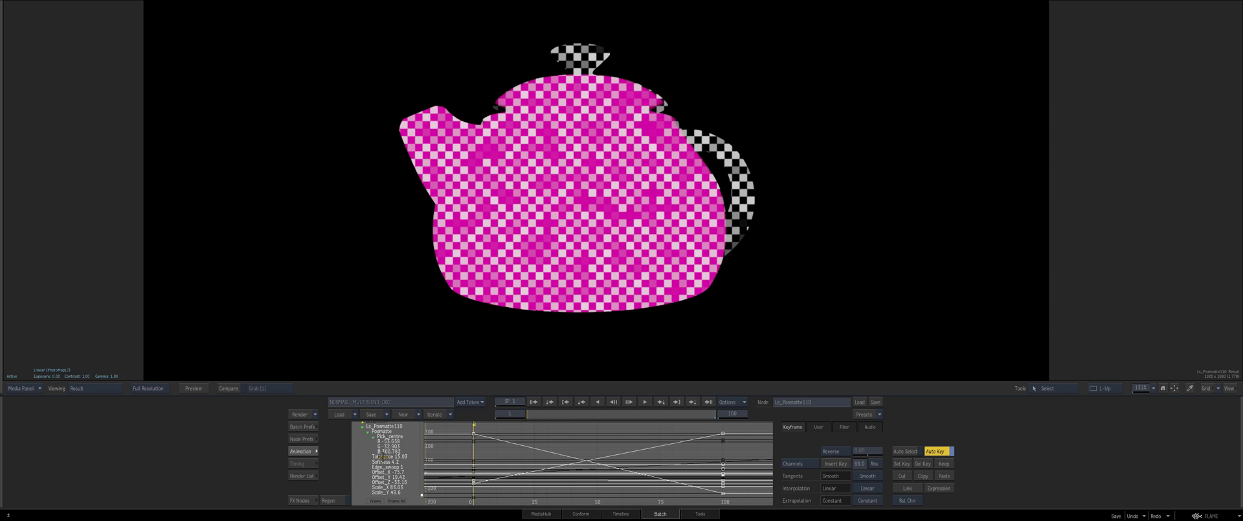
left_click(384, 437)
key("Escape")
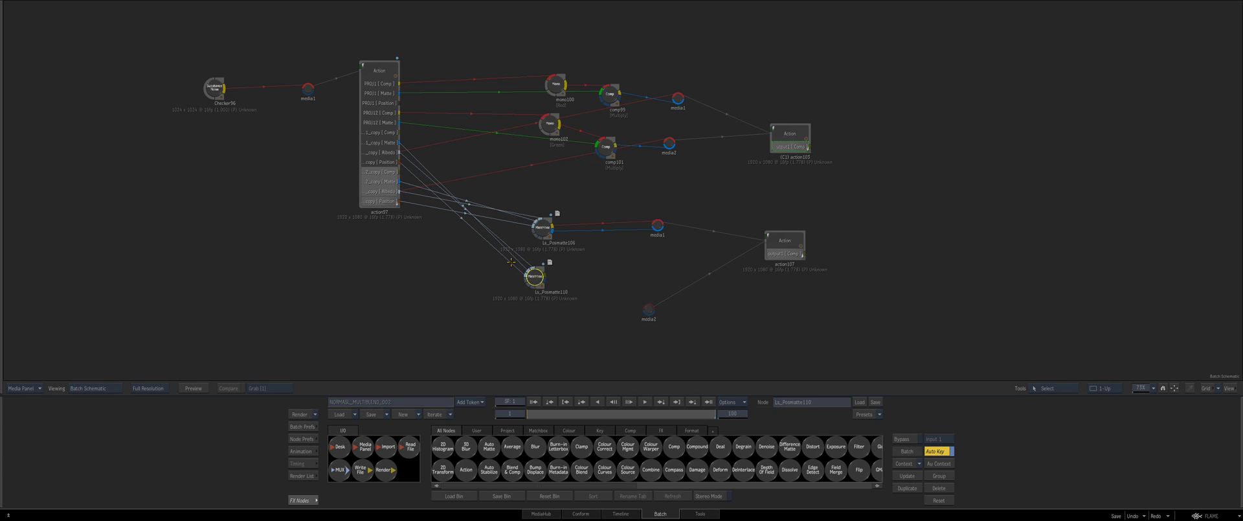
left_click_drag(537, 278, 535, 279)
left_click(303, 451)
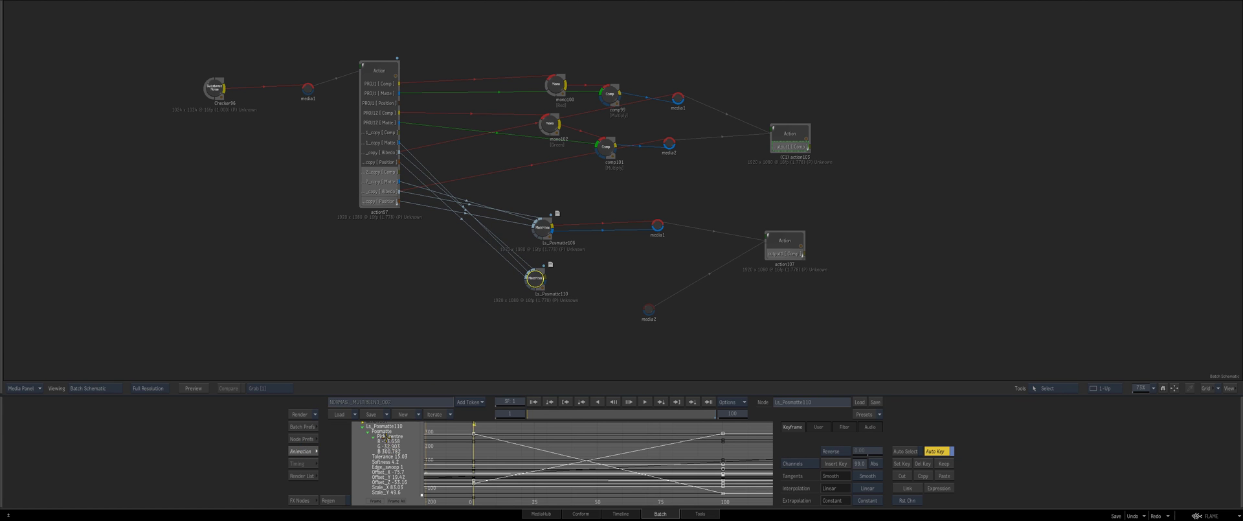
left_click(387, 438)
left_click(902, 462)
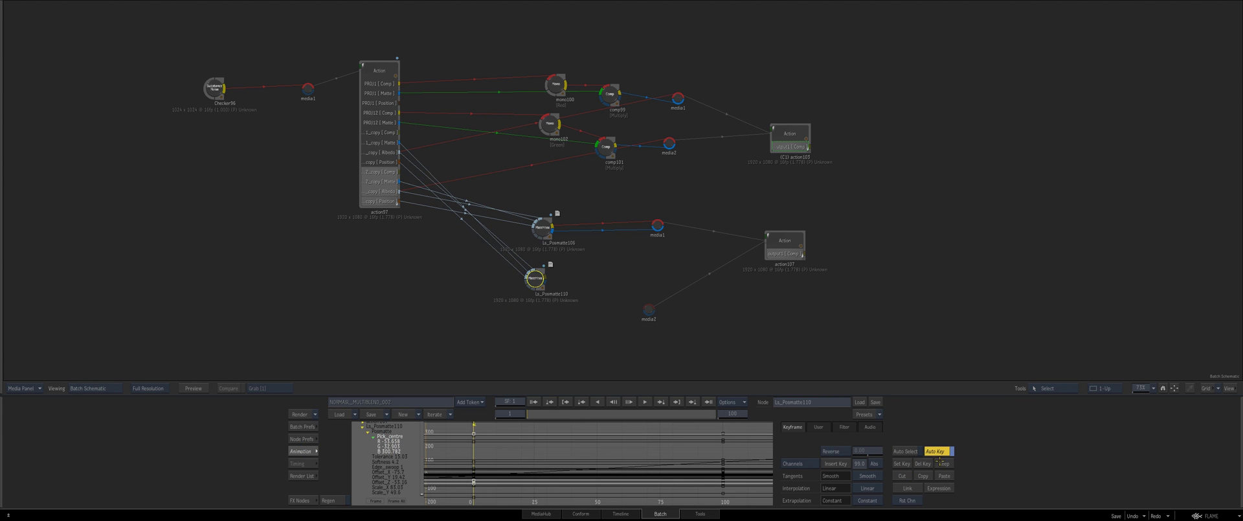
Scrub the timeline to check the duplicate Posmatte's matte overlay on the rotating teapot.
key("F4")
left_click_drag(511, 413, 617, 402)
left_click(618, 401)
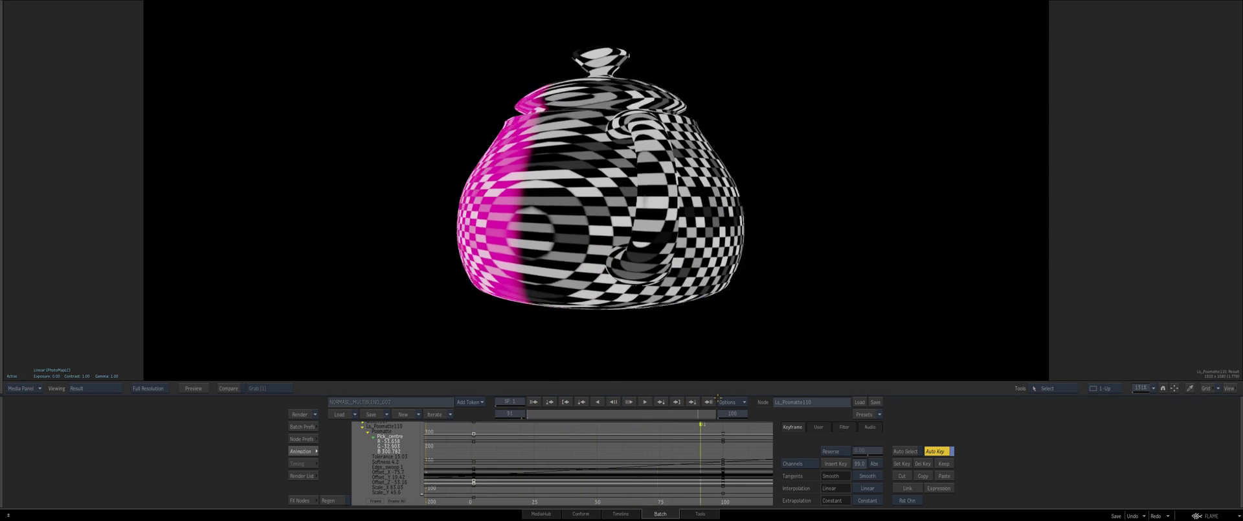
left_click(302, 451)
key("Escape")
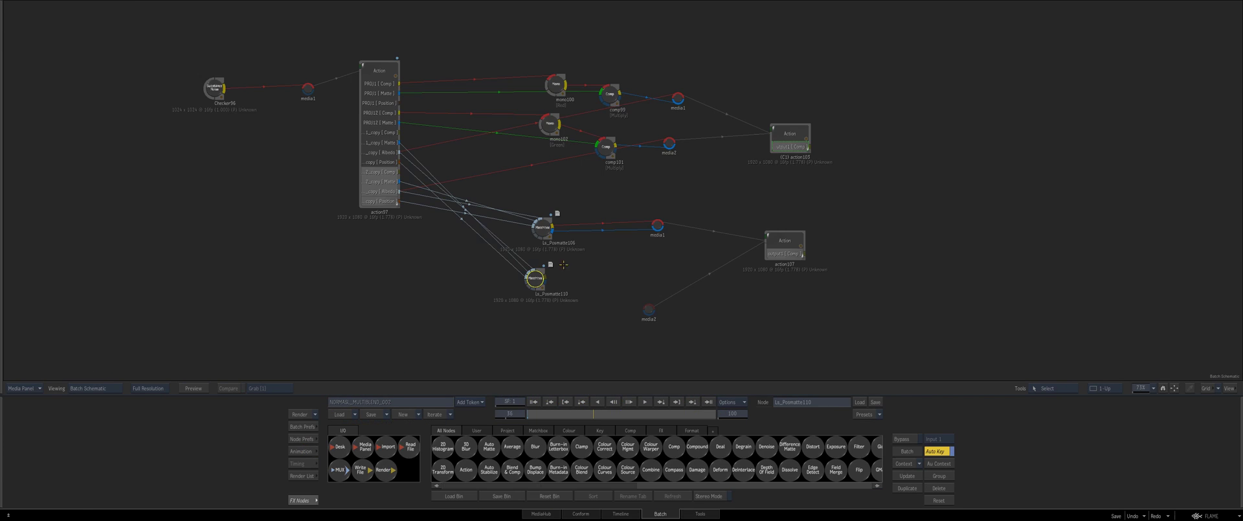
Turn off the duplicate Posmatte's overlay and connect its result and matte to the new Action's second media input.
double_click(525, 278)
key("F4")
key("Escape")
left_click_drag(648, 309, 624, 278)
double_click(785, 246)
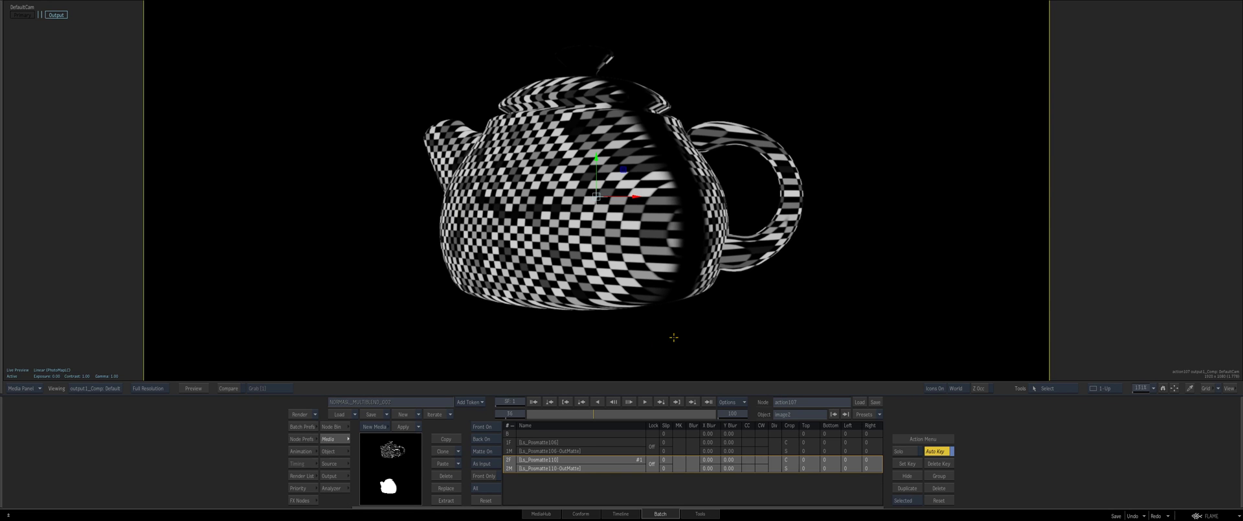
Inspect the second image's surface settings in the new Action and check the combined teapots at other frames.
key("grave")
key("grave")
key("grave")
double_click(676, 220)
key("grave")
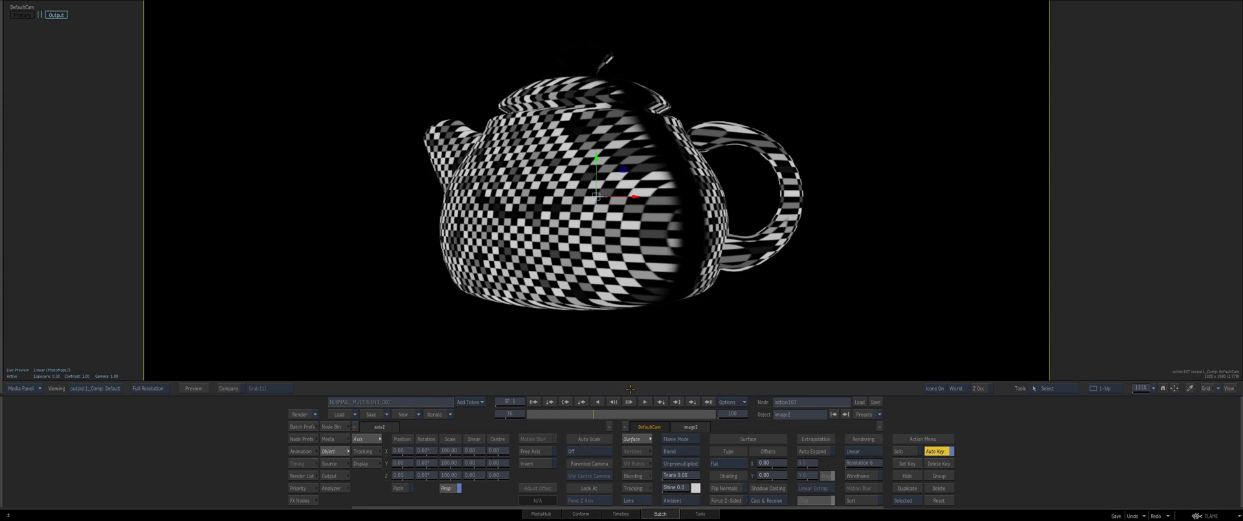
left_click(674, 459)
left_click(674, 459)
key("grave")
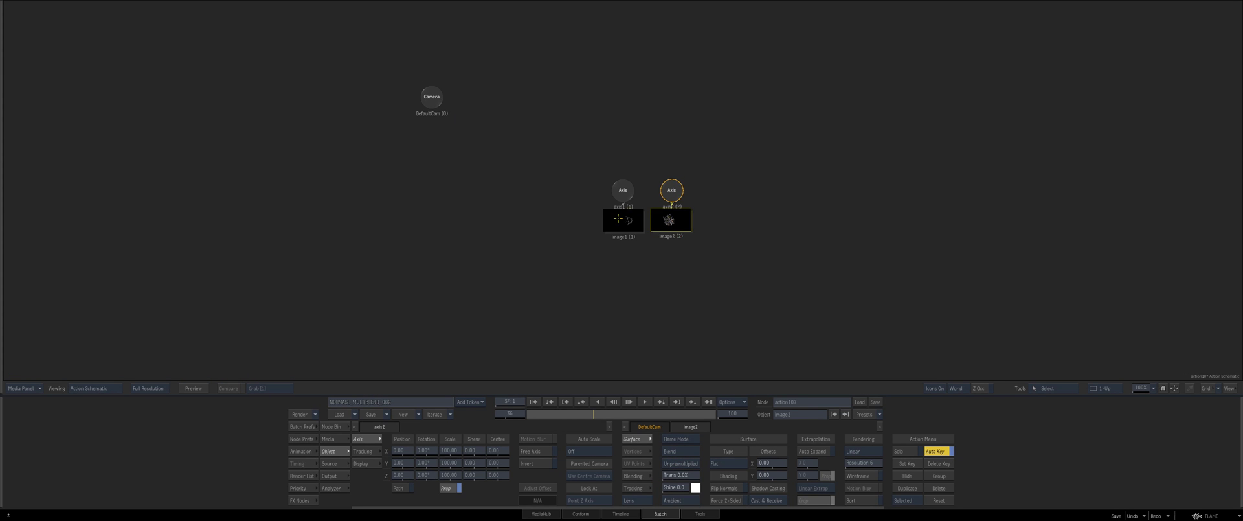
key("grave")
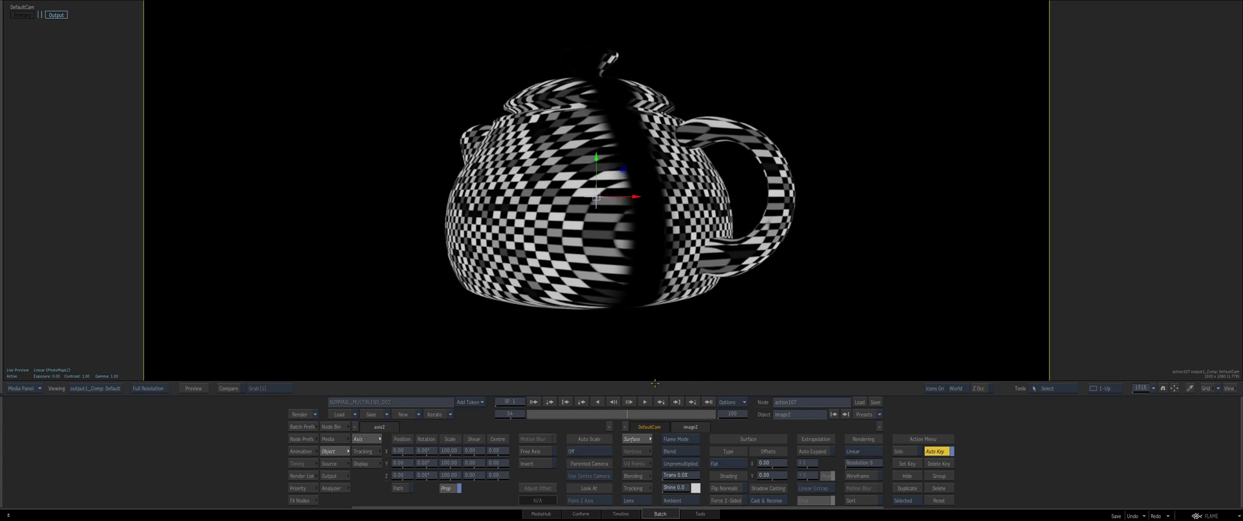
key("Escape")
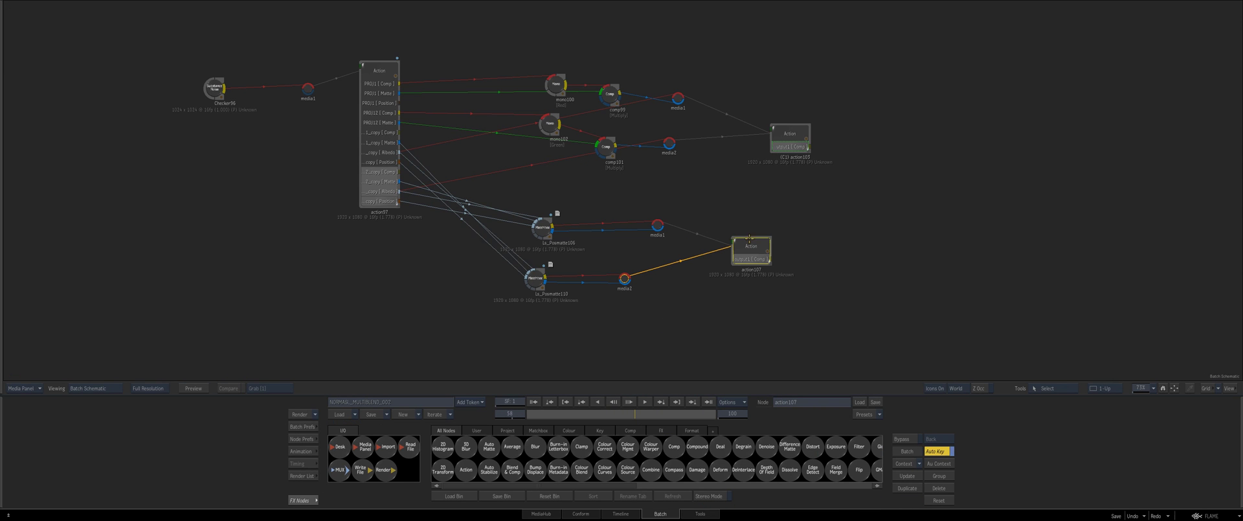
Set the new Action as viewing context 2.
right_click(749, 238)
mouse_move(842, 356)
left_click(893, 359)
While viewing context 2, set the first Posmatte's X scale to about 131 and raise its Z scale to close the dark seam.
left_click(539, 228)
key("2")
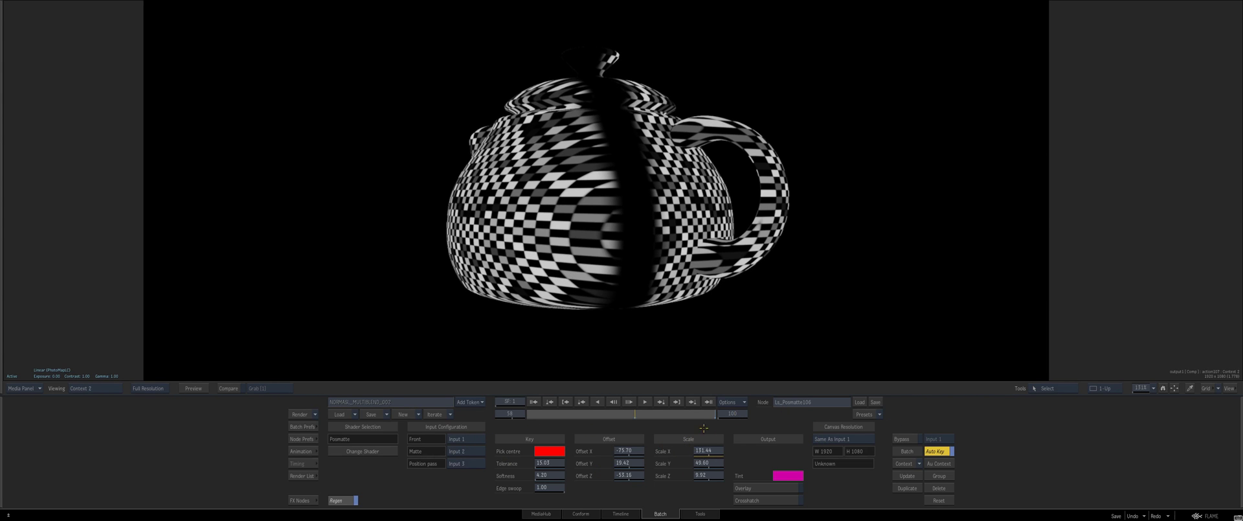
left_click_drag(729, 455, 709, 443)
left_click_drag(699, 474, 723, 470)
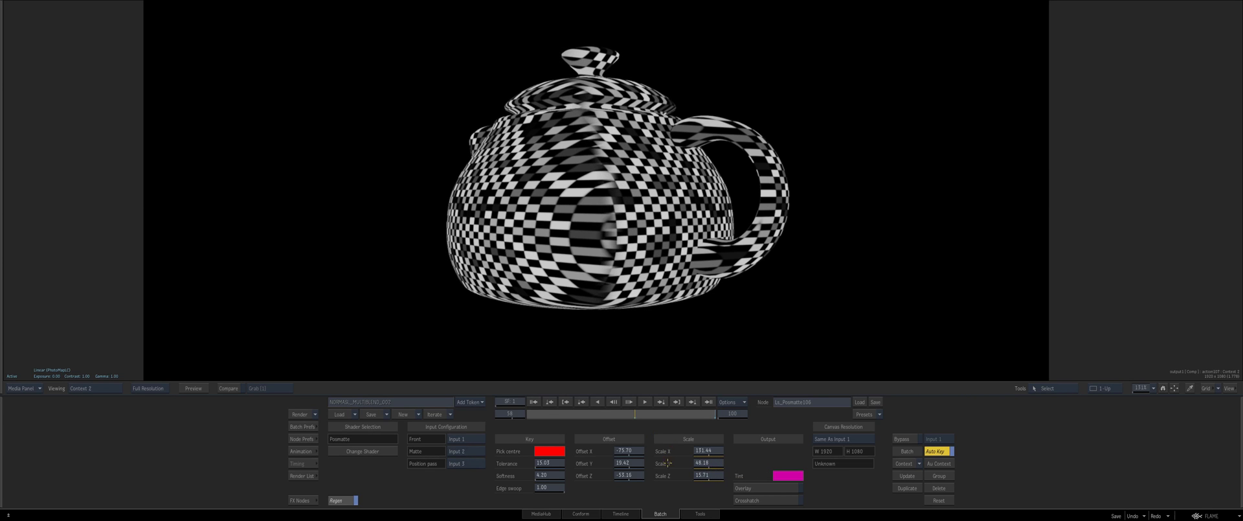
left_click(287, 451)
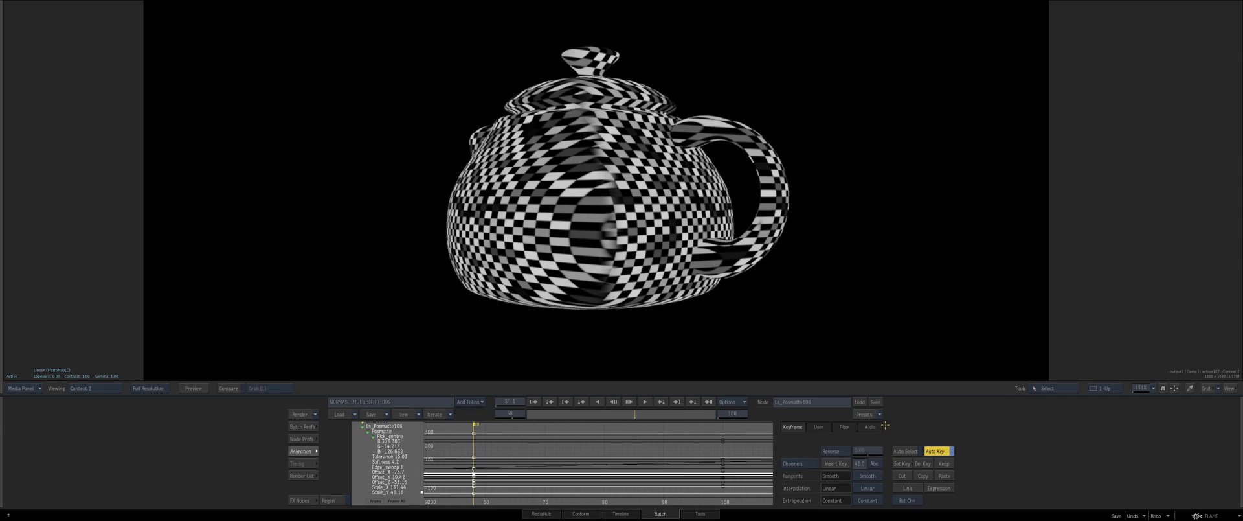
Open the new Action and scrub the timeline to check the seam between the two projected textures.
key("Escape")
double_click(752, 251)
left_click(533, 413)
left_click_drag(532, 412, 616, 412)
key("Escape")
Open the duplicate Posmatte and compare its result with the matte overlay on and off.
double_click(534, 279)
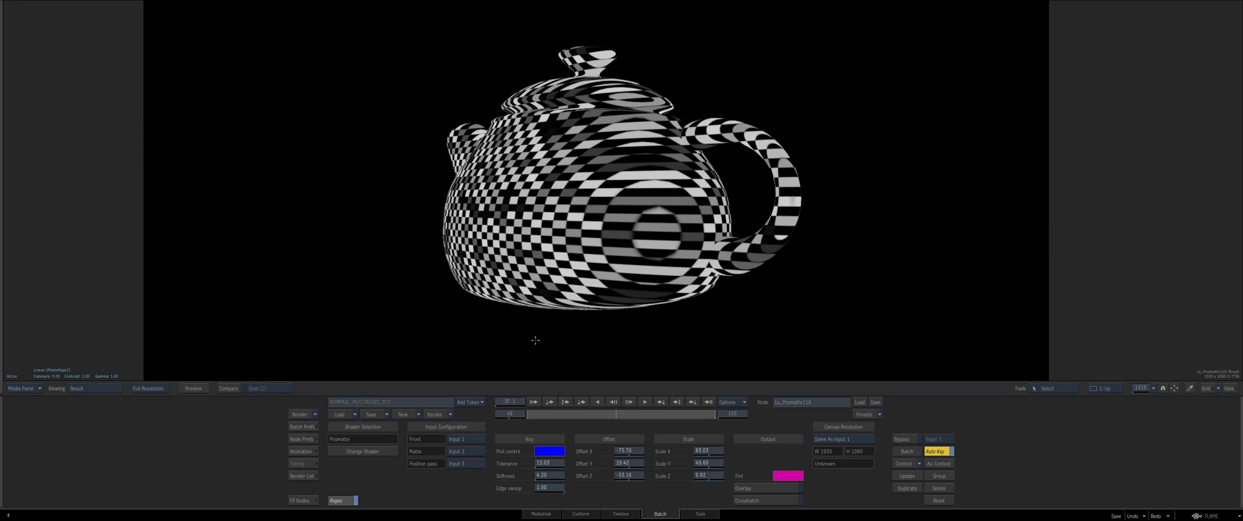
left_click(741, 485)
left_click(745, 488)
left_click(744, 487)
left_click(744, 487)
left_click(744, 487)
left_click(743, 485)
left_click(755, 489)
left_click(755, 488)
key("Escape")
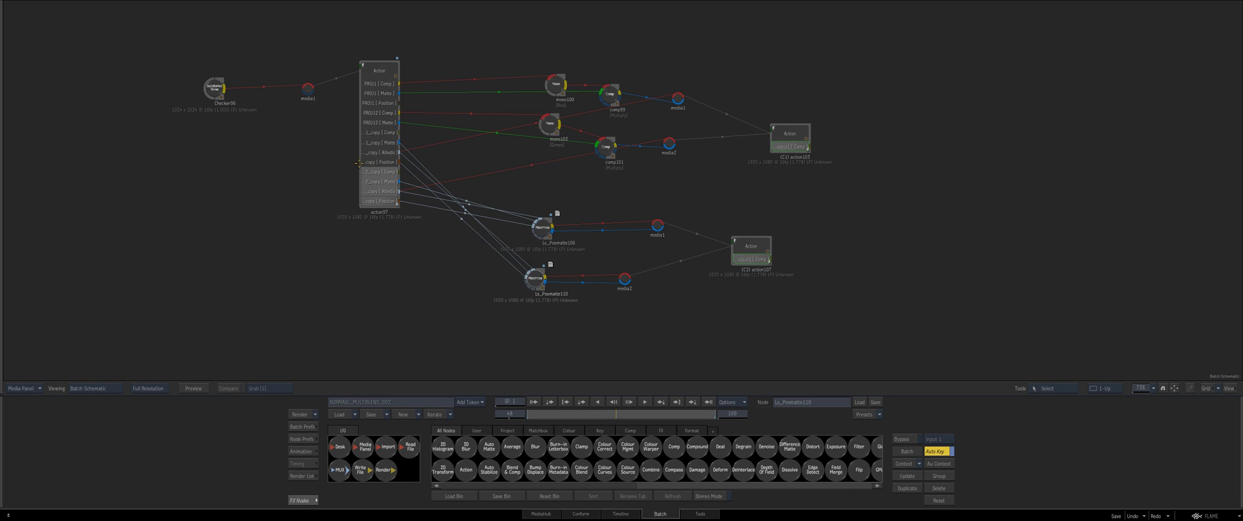
Open the source Action, select its first projection render layer, and examine the original and duplicate teapot branches in the Action schematic.
left_click_drag(365, 169, 358, 176)
double_click(362, 176)
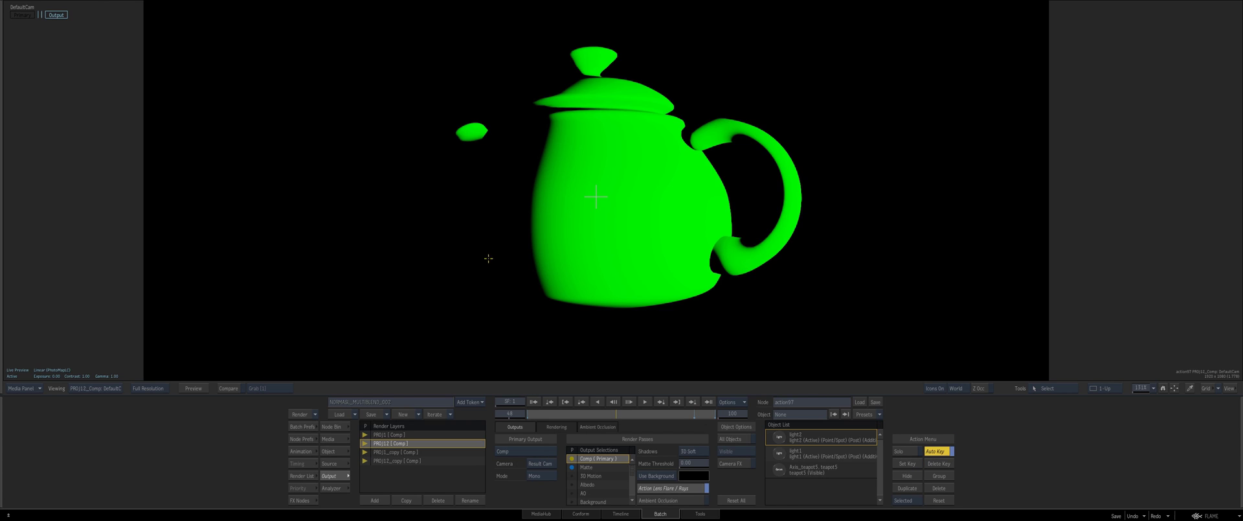
left_click(380, 434)
key("Escape")
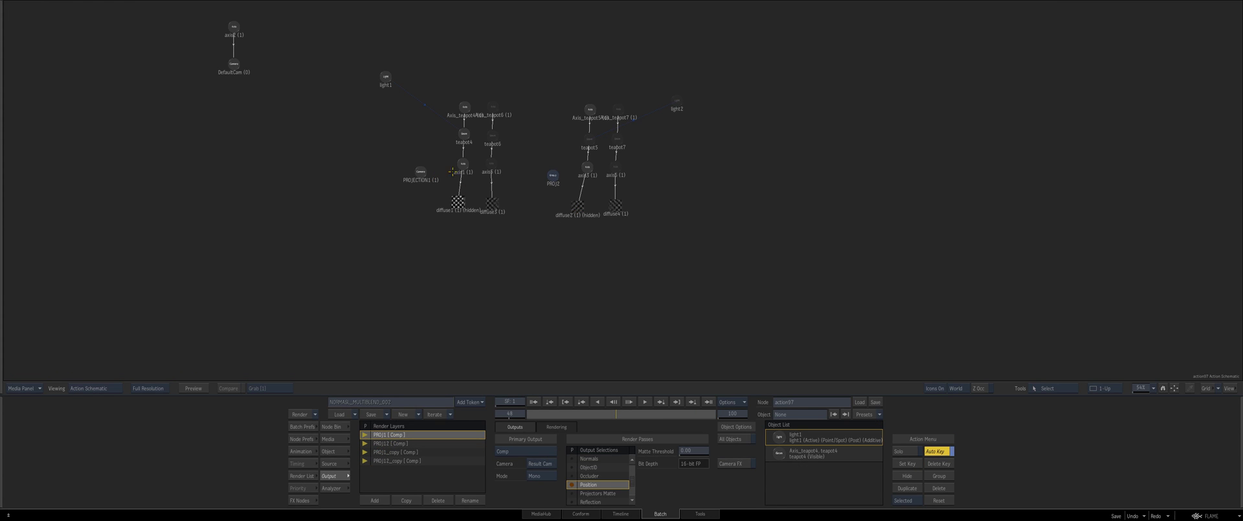
left_click(464, 134)
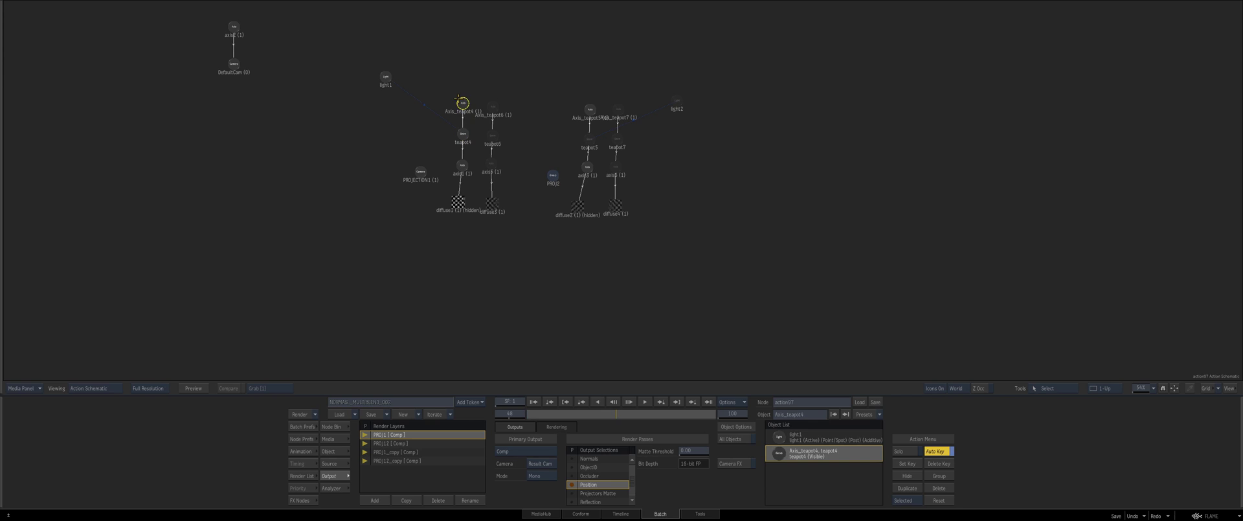
left_click(494, 136)
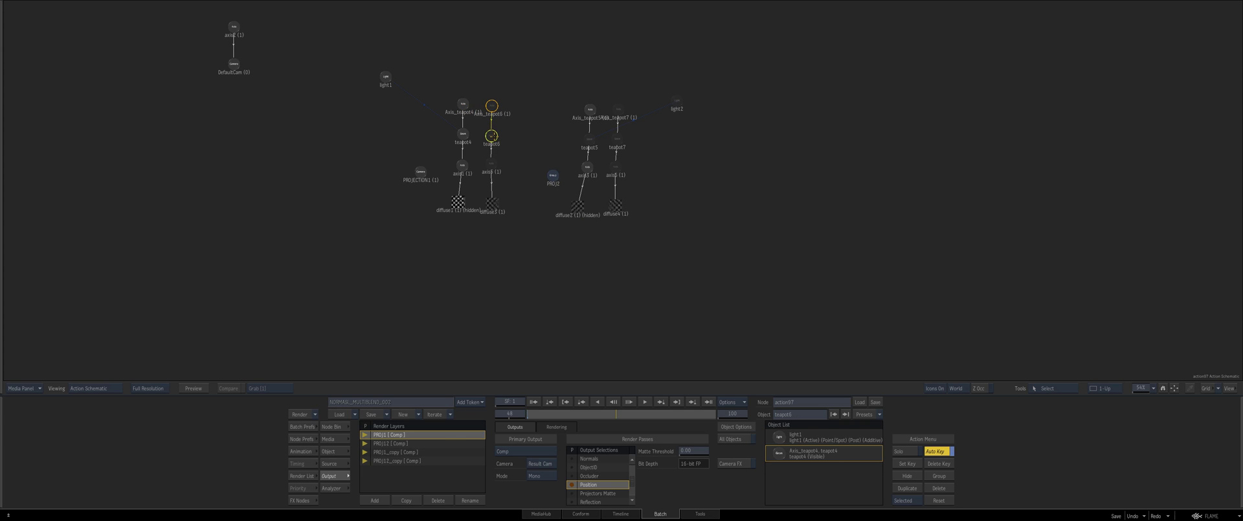
key("Escape")
Line up the two Posmatte nodes one above the other in the batch schematic.
left_click_drag(539, 278, 544, 278)
left_click_drag(543, 229, 544, 229)
left_click_drag(543, 279, 543, 275)
left_click_drag(544, 232, 545, 230)
left_click_drag(542, 275, 546, 274)
left_click_drag(545, 229, 542, 226)
left_click_drag(546, 273, 543, 269)
Return to the source Action and examine its light1 and PROJECTION1 nodes in the schematic.
left_click_drag(374, 141, 378, 142)
key("Escape")
left_click(385, 77)
left_click(421, 171)
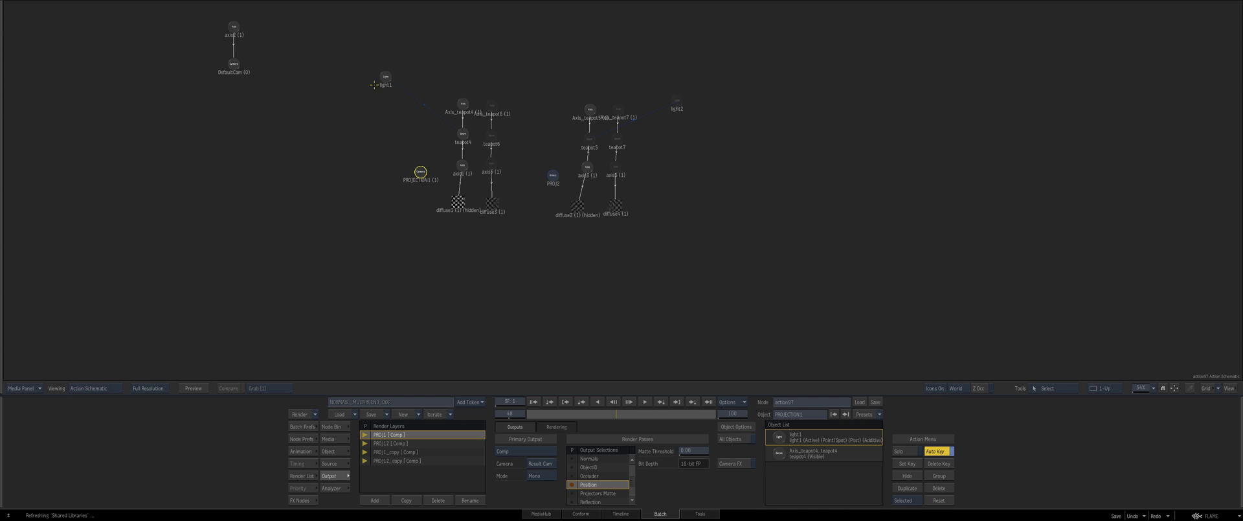
key("Escape")
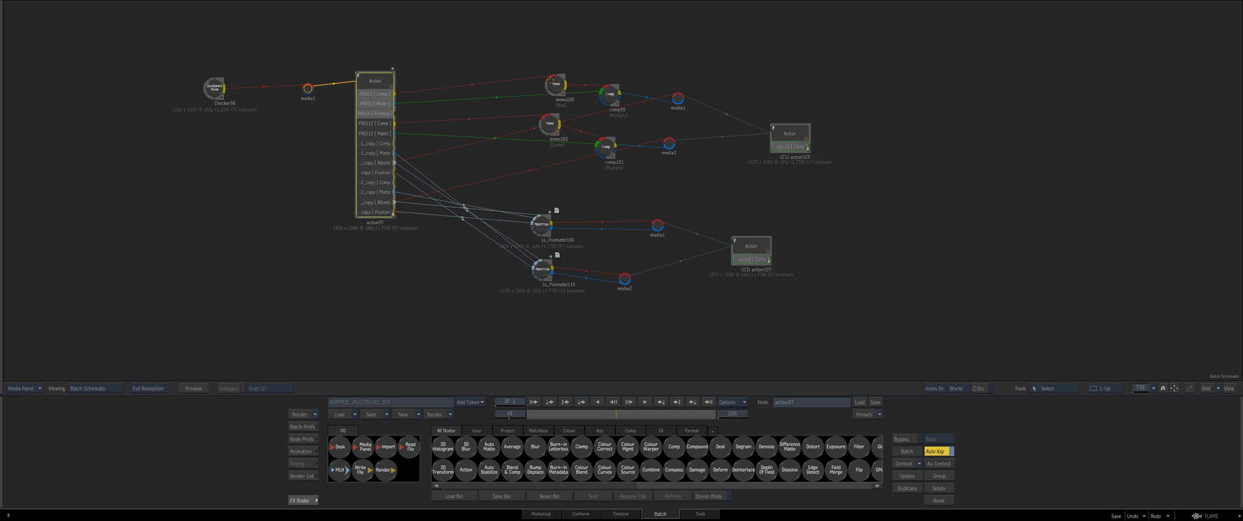
Align the upper mono node, the Posmatte nodes, the second Posmatte's media node and the two composite Actions in the batch schematic.
left_click_drag(551, 79, 544, 78)
left_click_drag(542, 269, 542, 272)
left_click_drag(538, 224, 537, 222)
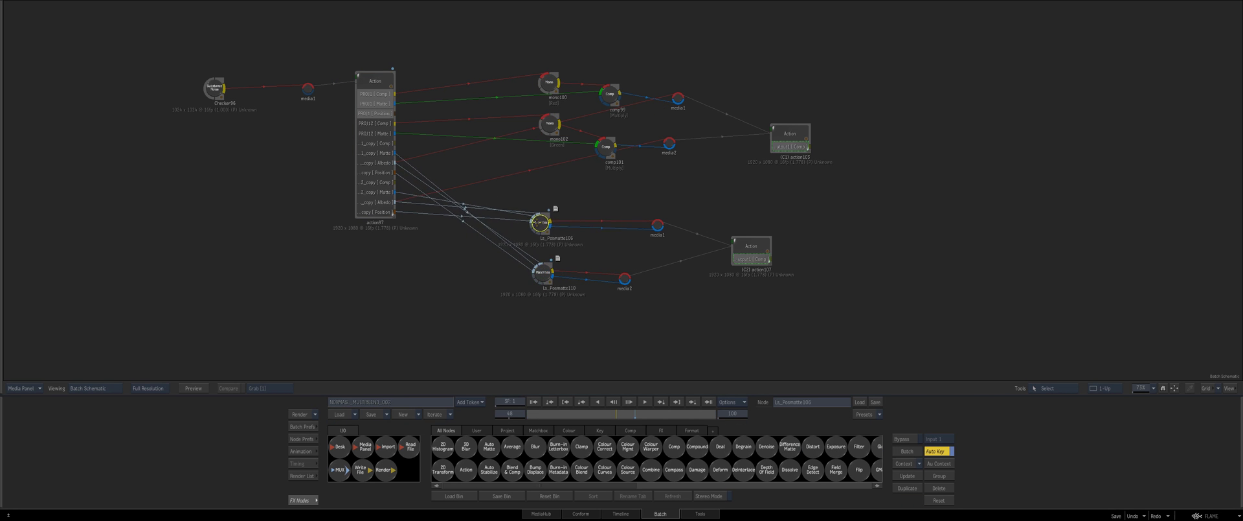
left_click_drag(624, 279, 634, 277)
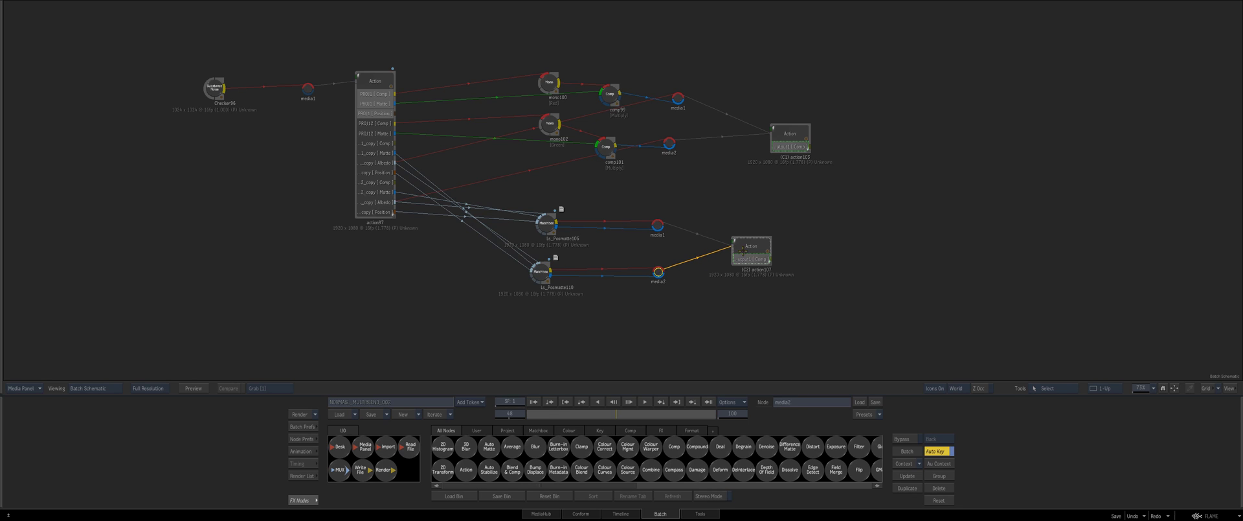
left_click_drag(742, 251, 758, 250)
mouse_move(785, 135)
left_mouse_down()
mouse_move(748, 127)
mouse_move(768, 122)
left_mouse_up()
Reposition the source Action and shift the mono and comp nodes closer to it to open up the batch schematic.
left_click_drag(372, 160, 495, 183)
left_click_drag(421, 103, 400, 105)
left_click_drag(442, 149, 407, 107)
left_click(369, 82)
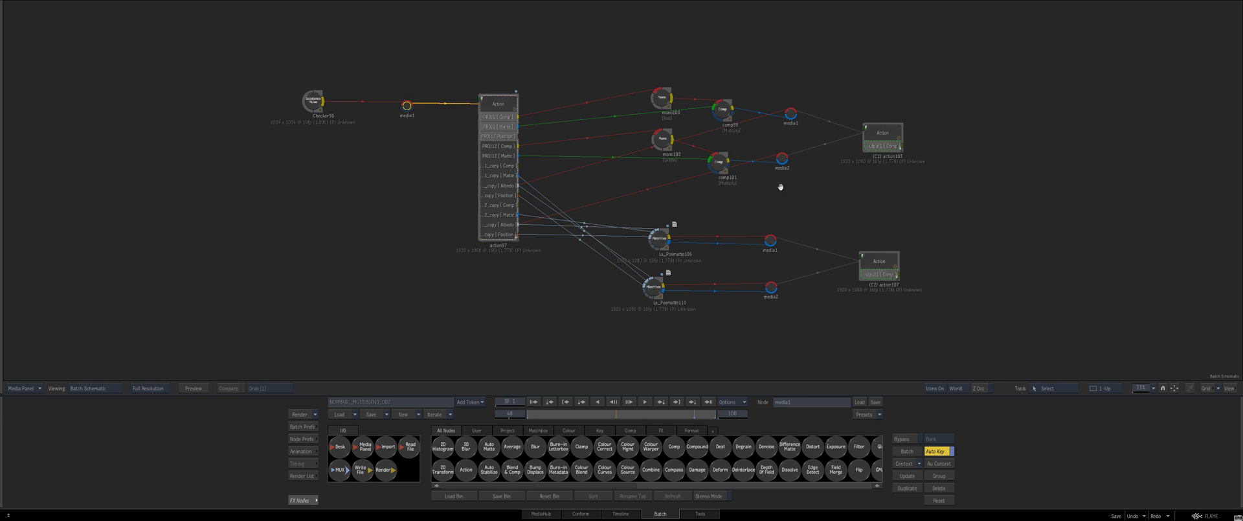
left_click_drag(780, 186, 491, 89)
left_click_drag(565, 171, 478, 92)
left_click(523, 155)
left_click_drag(490, 149, 470, 150)
left_click_drag(444, 83, 473, 108)
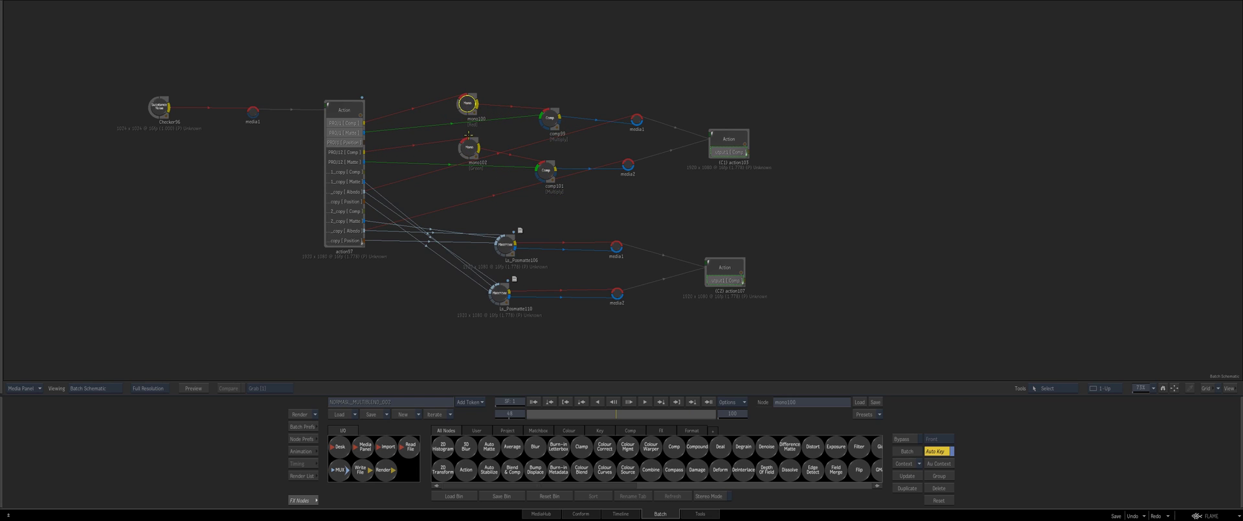
Tidy the lower mono node, both comp nodes and the two media nodes feeding the first composite Action.
left_click_drag(469, 146, 459, 143)
left_click_drag(545, 170, 546, 168)
left_click_drag(550, 118, 544, 115)
left_click_drag(628, 165, 639, 172)
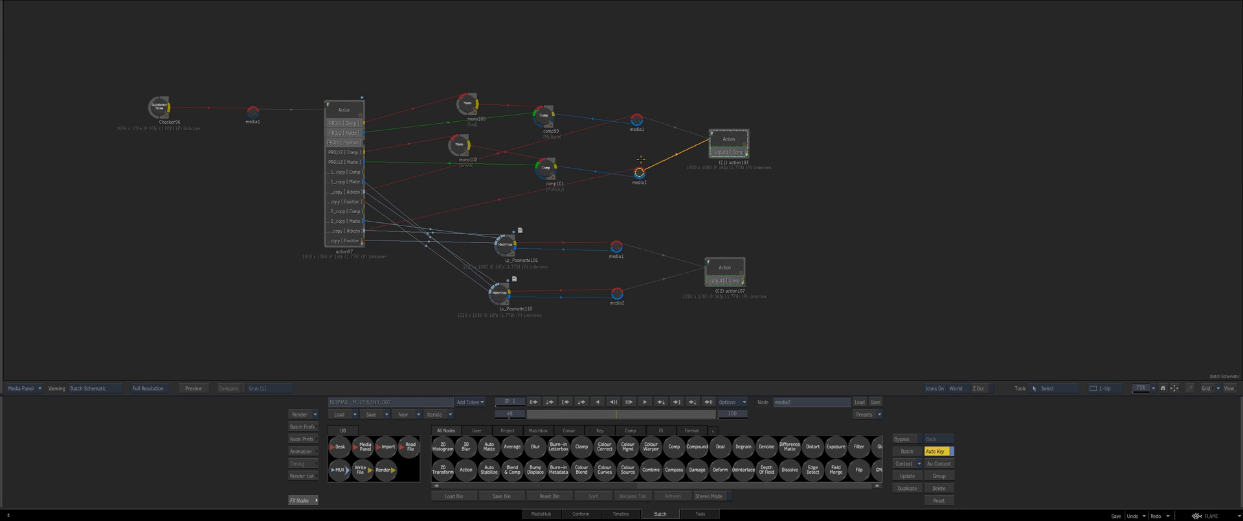
left_click_drag(637, 120, 631, 122)
Arrange the two composite Actions in a column beyond their media nodes.
left_click_drag(730, 139, 732, 146)
left_click_drag(723, 277, 734, 274)
left_click_drag(730, 152, 745, 148)
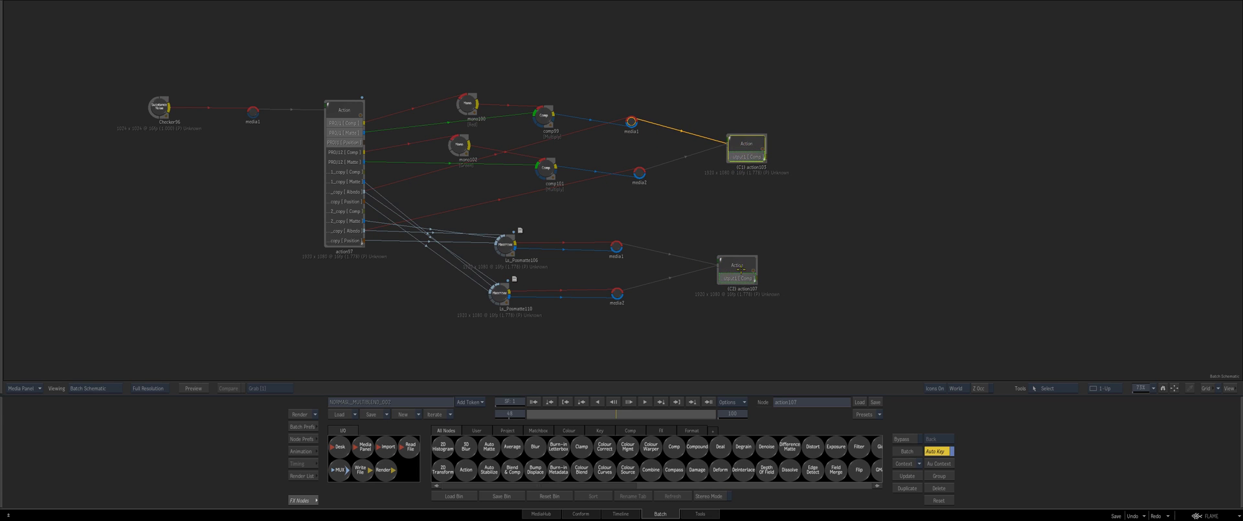
left_click_drag(740, 270, 752, 268)
left_click_drag(750, 151, 752, 150)
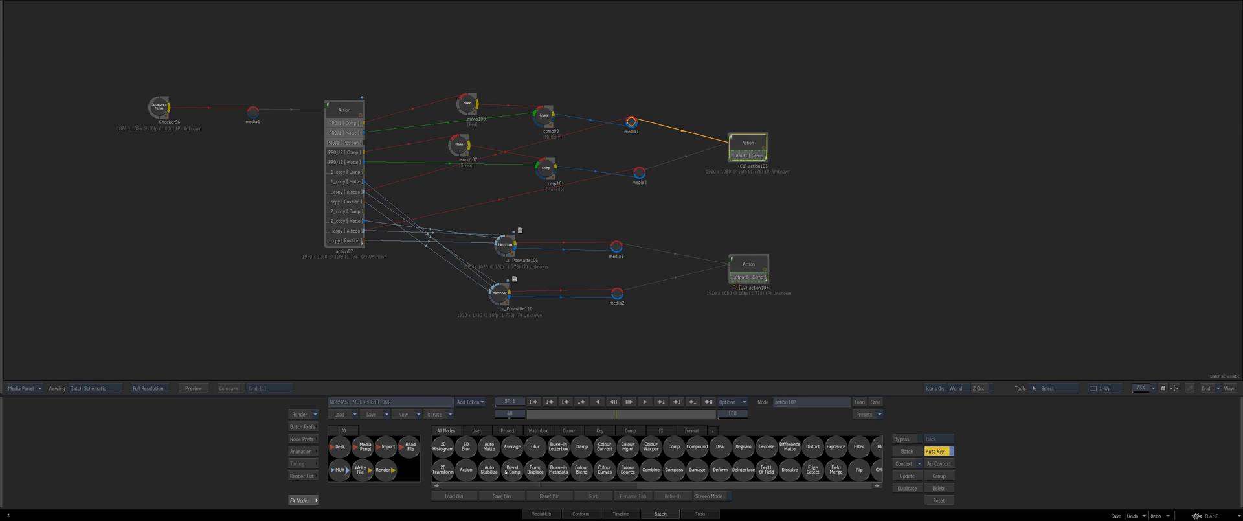
left_click_drag(752, 269, 751, 269)
left_click_drag(753, 209, 761, 212)
left_click_drag(740, 147, 743, 150)
left_click_drag(750, 269, 754, 264)
left_click_drag(748, 148, 745, 152)
Widen the source Action node so its full output names fit, and line up the two composite Actions vertically.
left_click(352, 188)
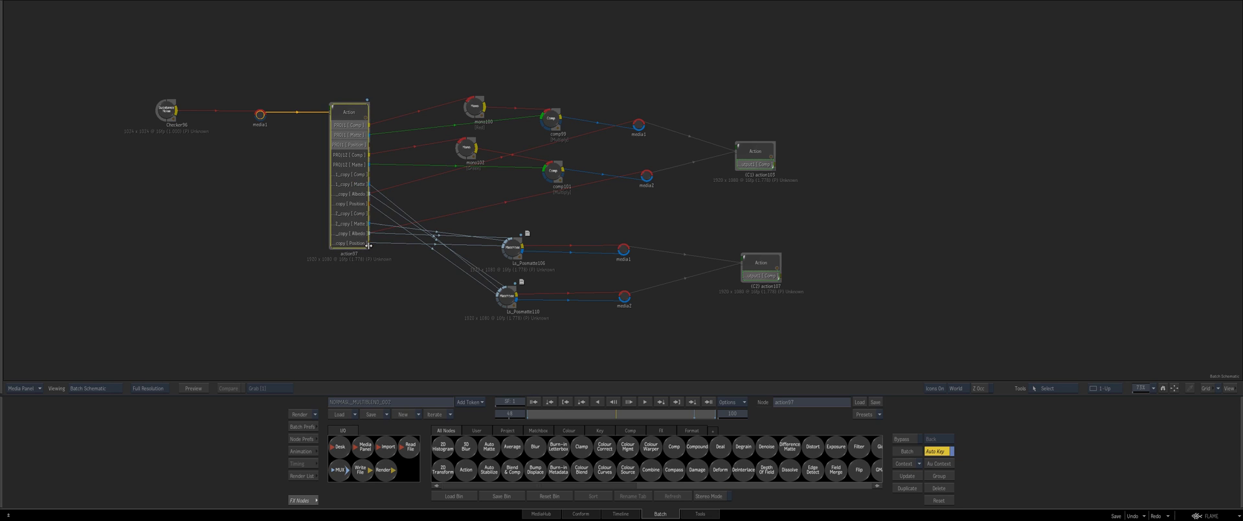
left_click_drag(372, 246, 383, 245)
left_click_drag(353, 207, 346, 206)
left_click_drag(751, 160, 759, 160)
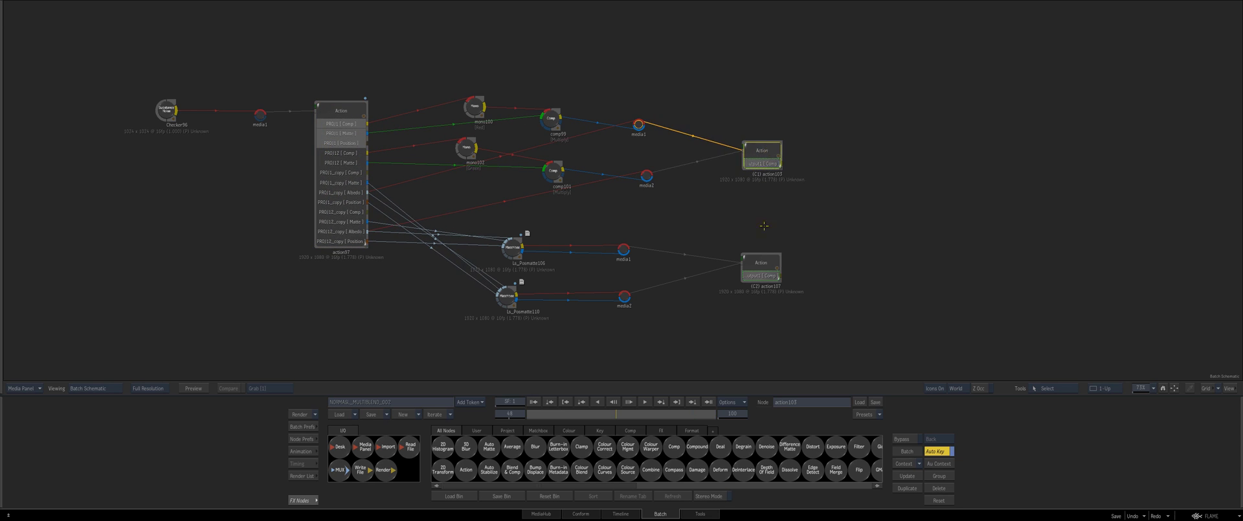
left_click_drag(742, 262, 741, 259)
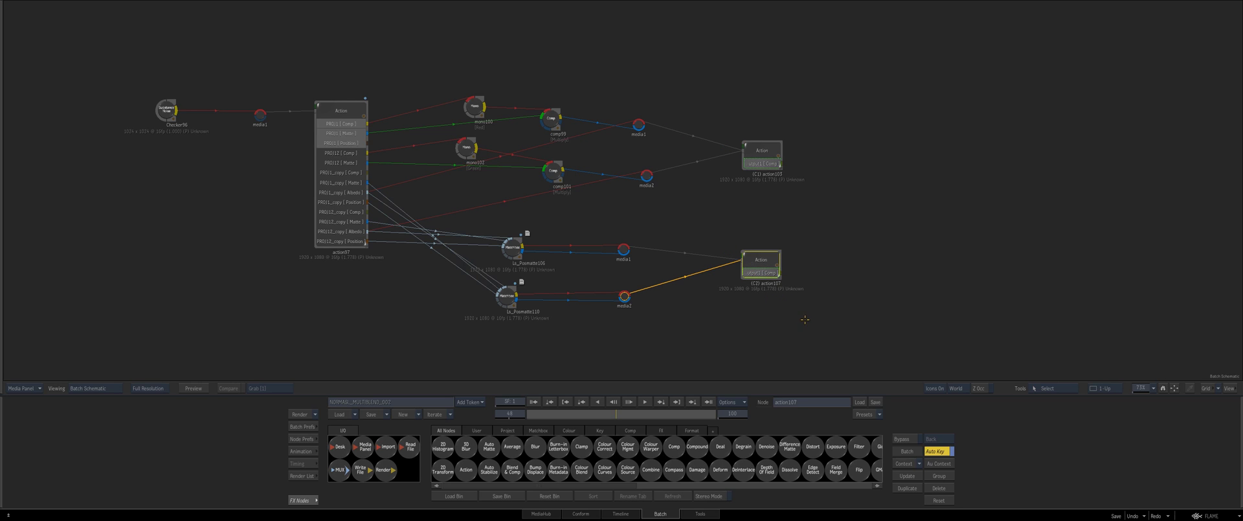